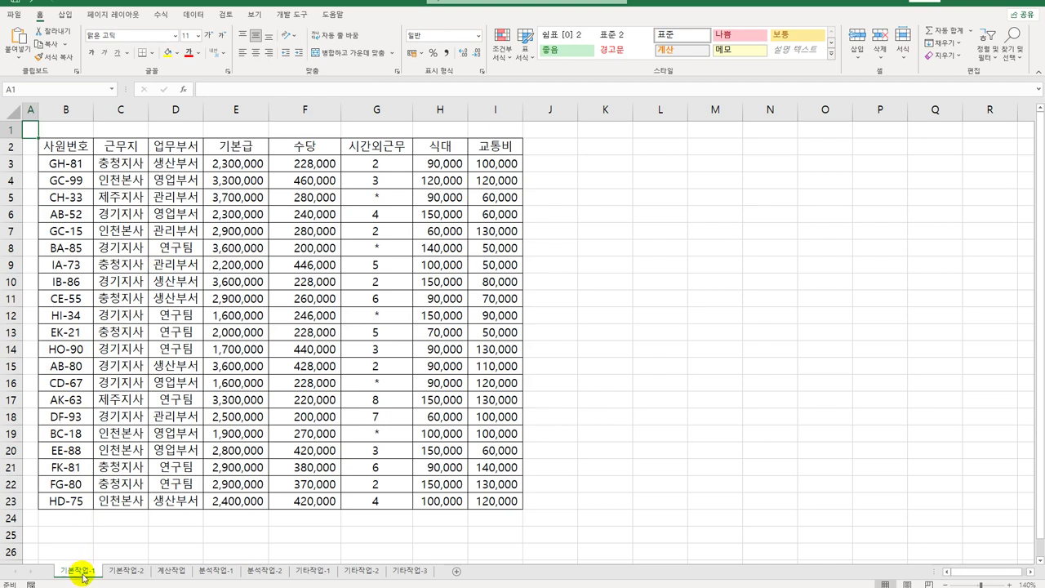
# Enter the criteria heading 조건 in cell B26 below the employee table
pyautogui.click(74, 552)
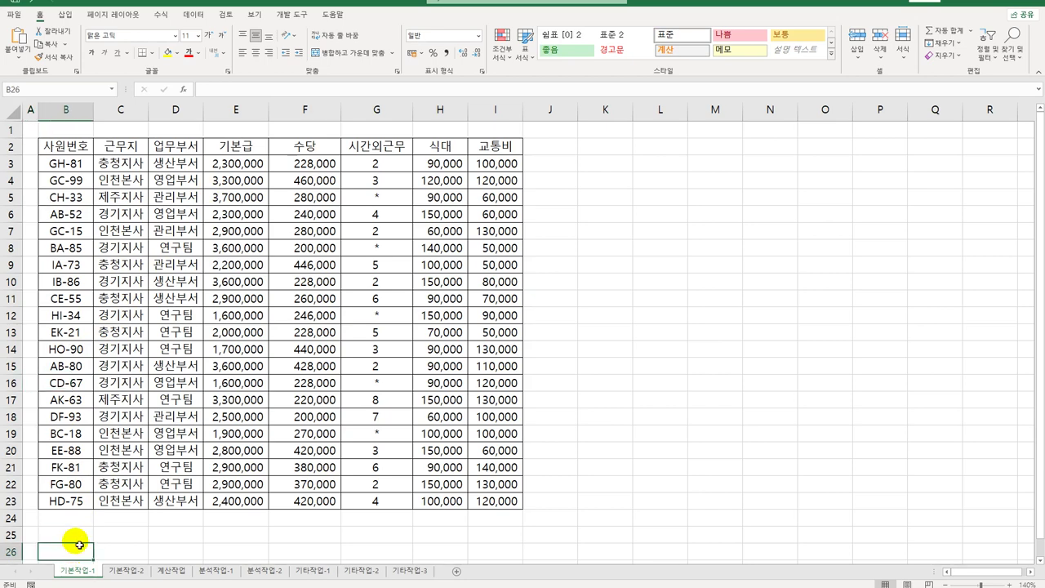
pyautogui.scroll(-3, 75, 546)
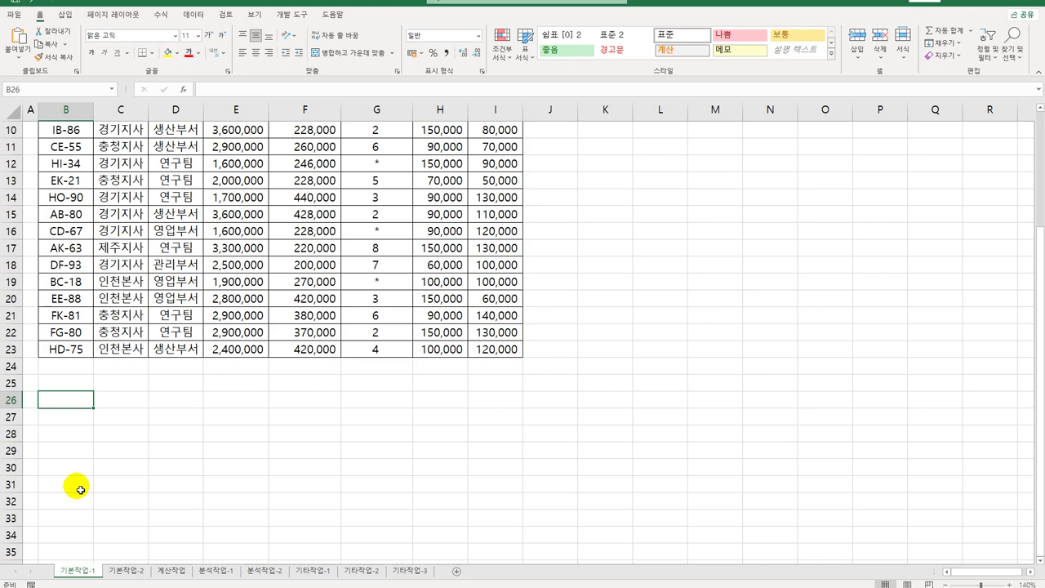
pyautogui.write('조건')
pyautogui.press('Return')
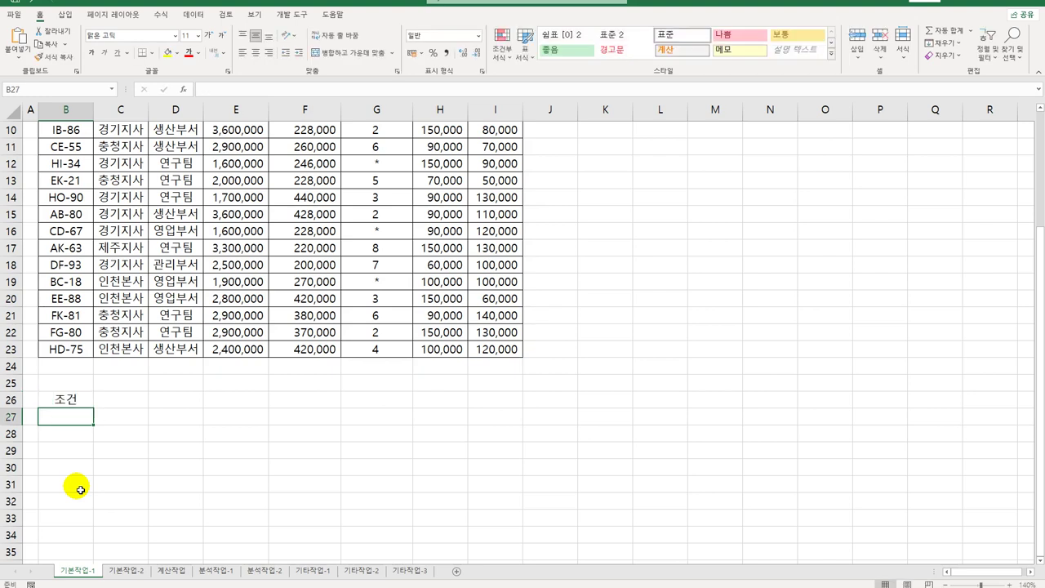
# Begin an AND formula in B27 whose first condition tests for an even last digit of the employee number: ISEVEN(RIGHT(B3,1))
pyautogui.write('=')
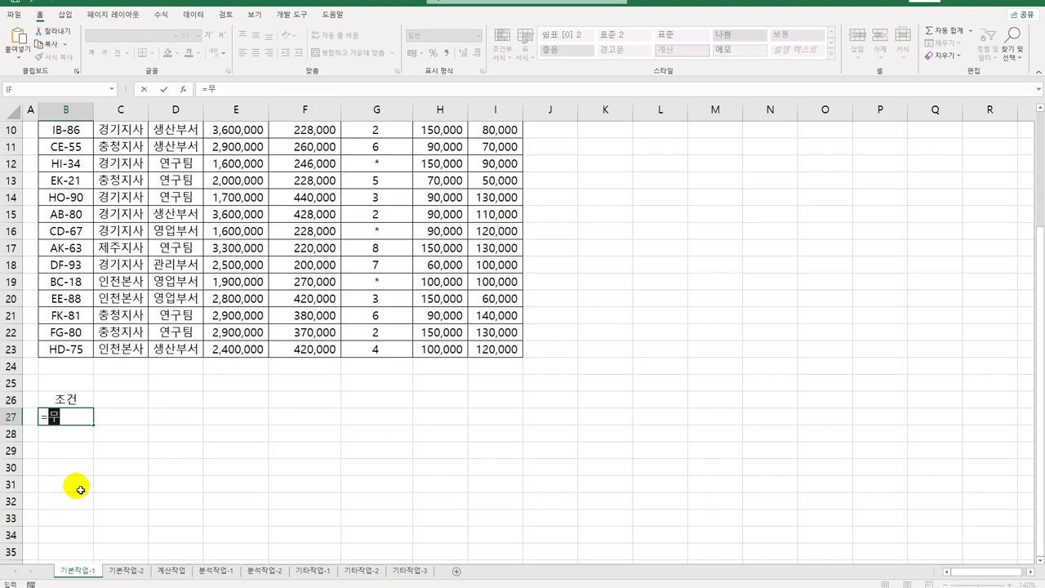
pyautogui.write('and(')
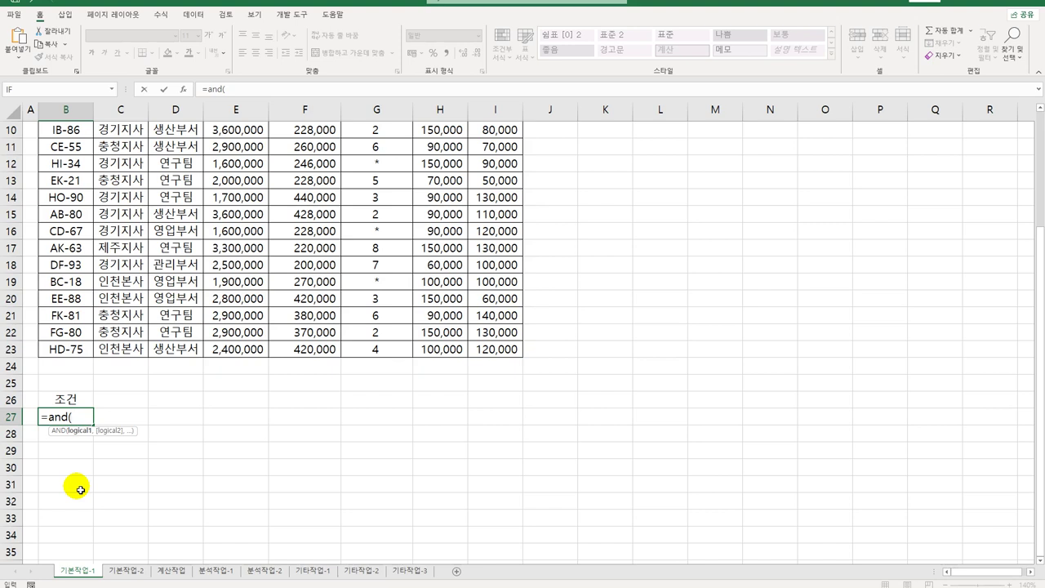
pyautogui.write('isev')
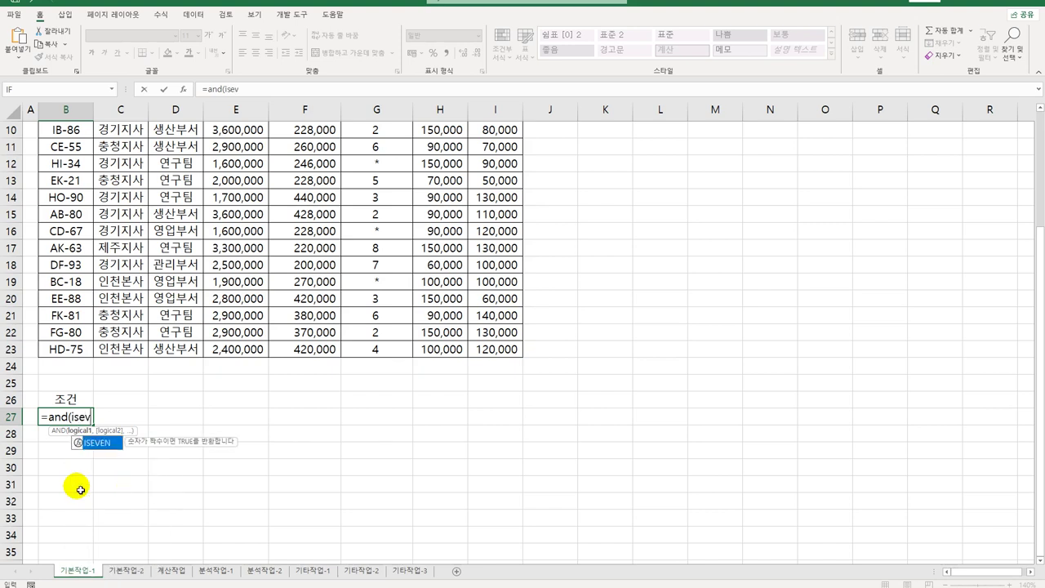
pyautogui.press('Tab')
pyautogui.write('right(')
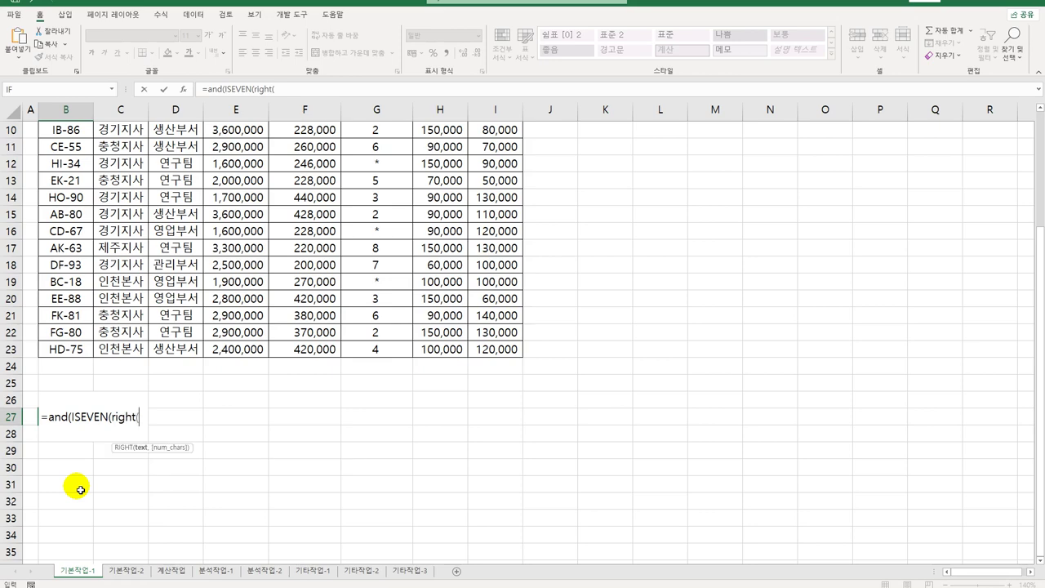
pyautogui.scroll(3, 81, 490)
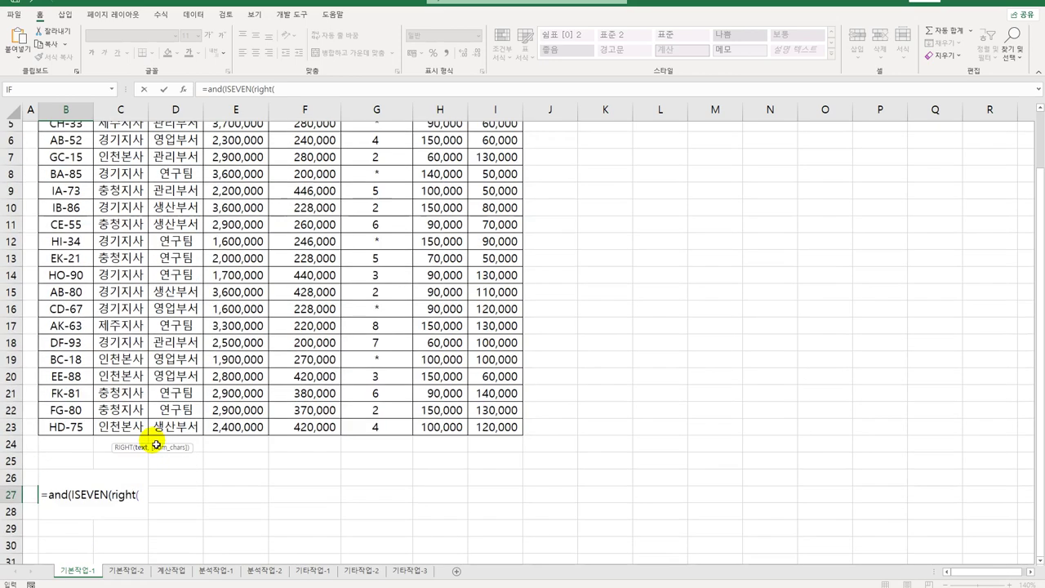
pyautogui.click(66, 163)
pyautogui.scroll(-3, 170, 317)
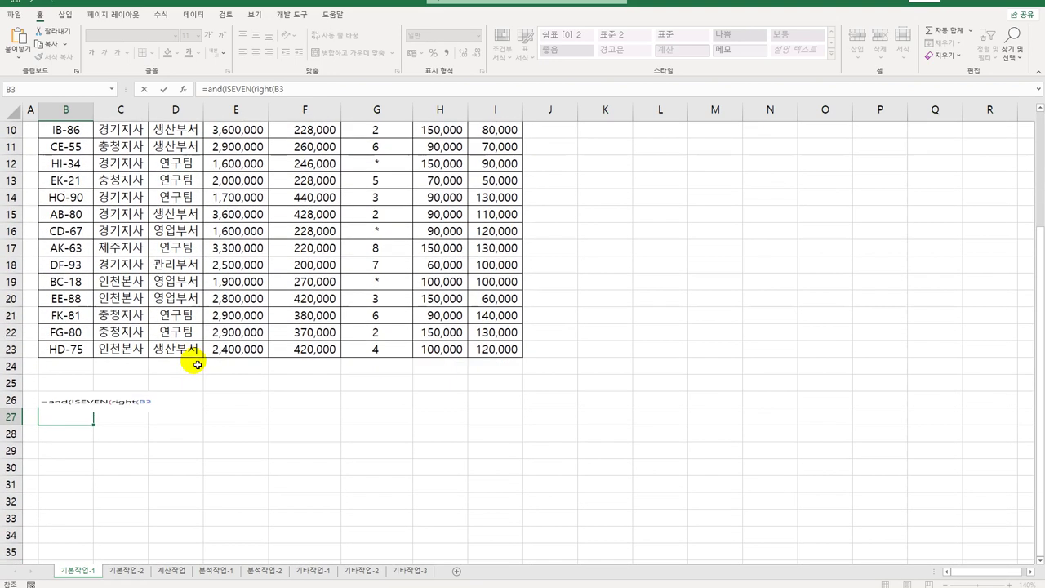
pyautogui.write(',')
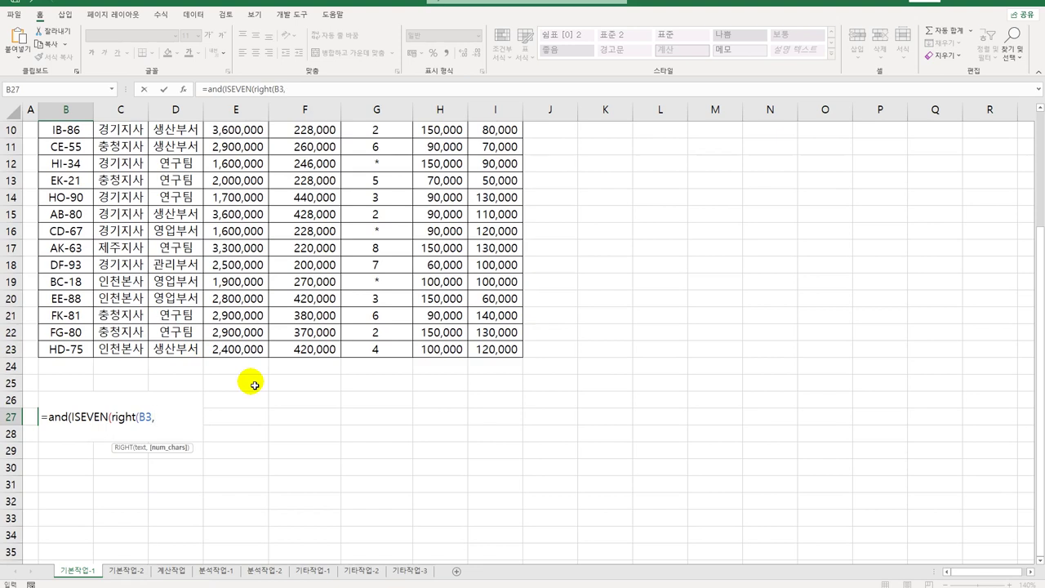
pyautogui.write('1)')
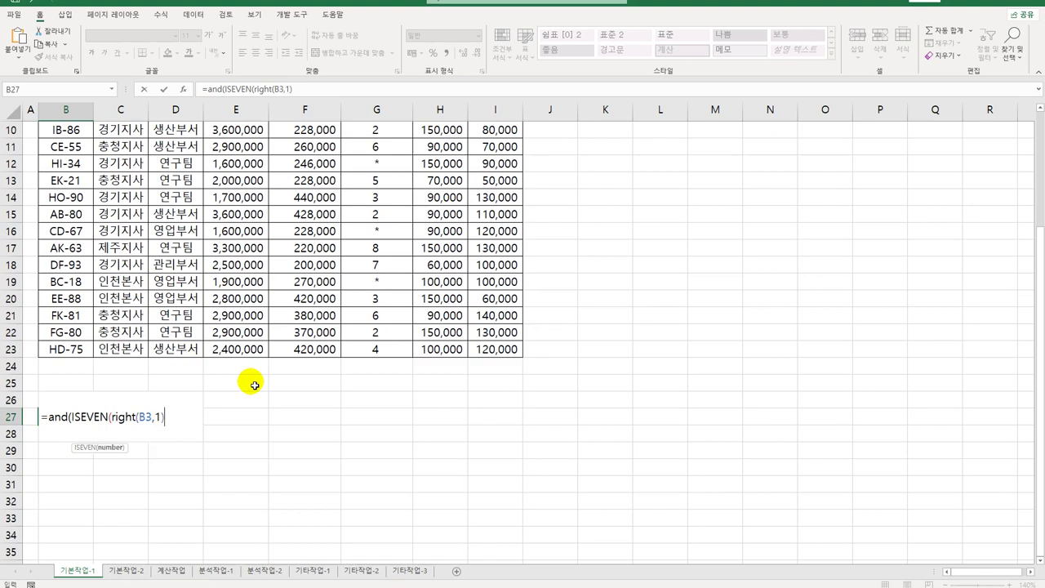
pyautogui.write('),')
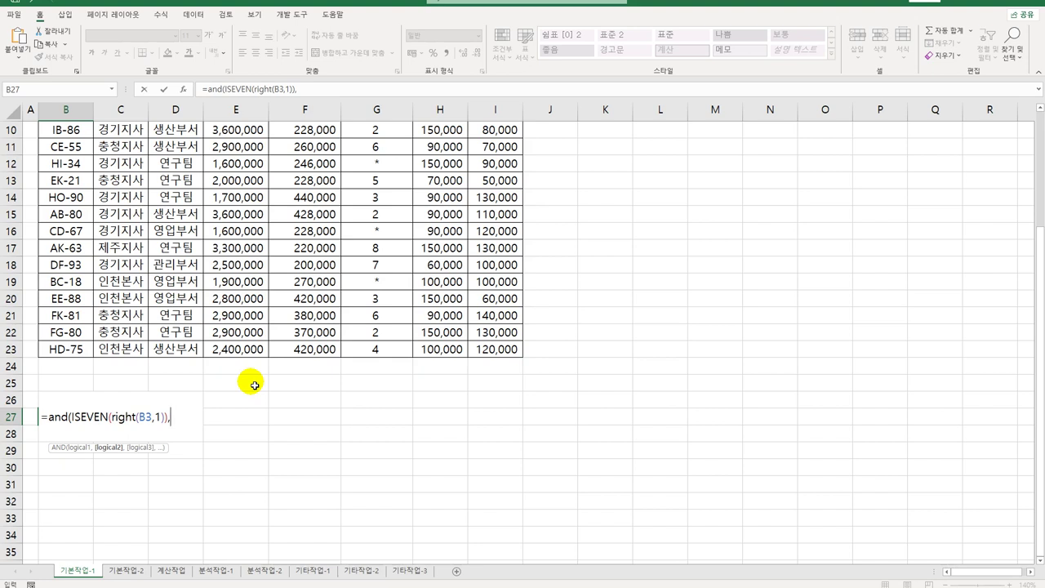
# Add an OR function as the second AND condition, with D3="영업부서" as its first test
pyautogui.write('or(')
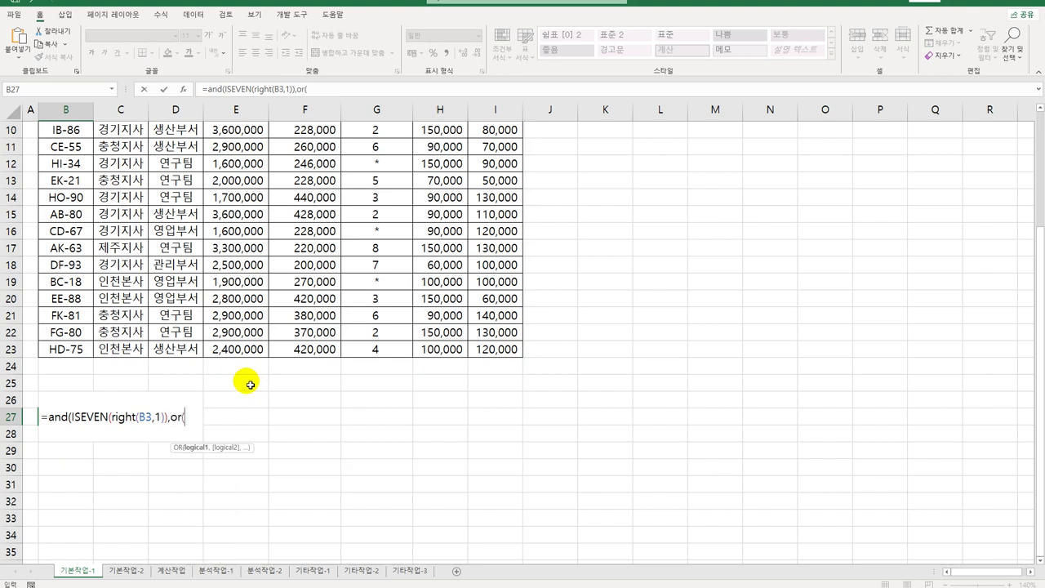
pyautogui.scroll(3, 250, 383)
pyautogui.click(187, 164)
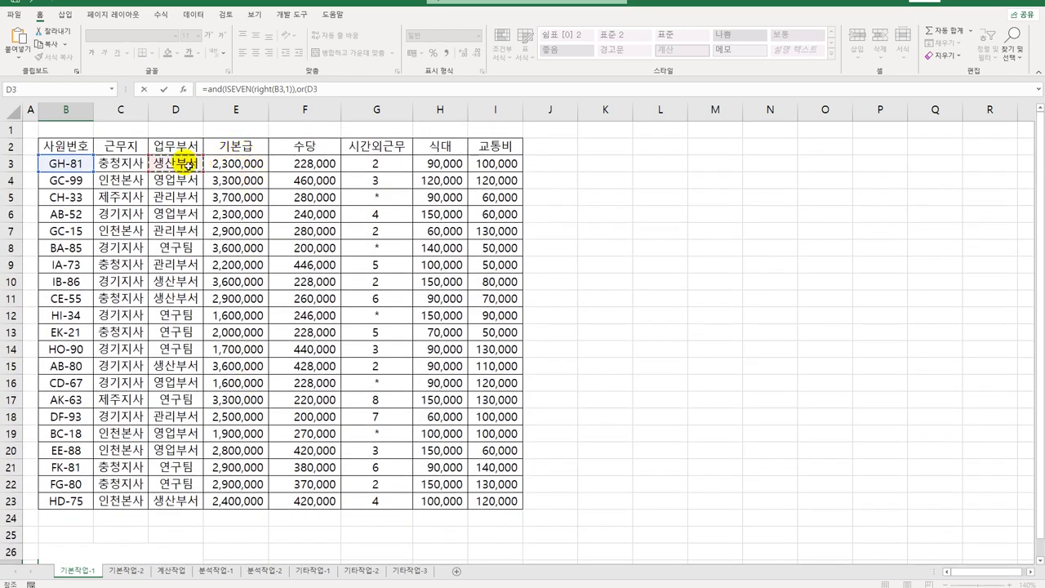
pyautogui.scroll(-6, 194, 180)
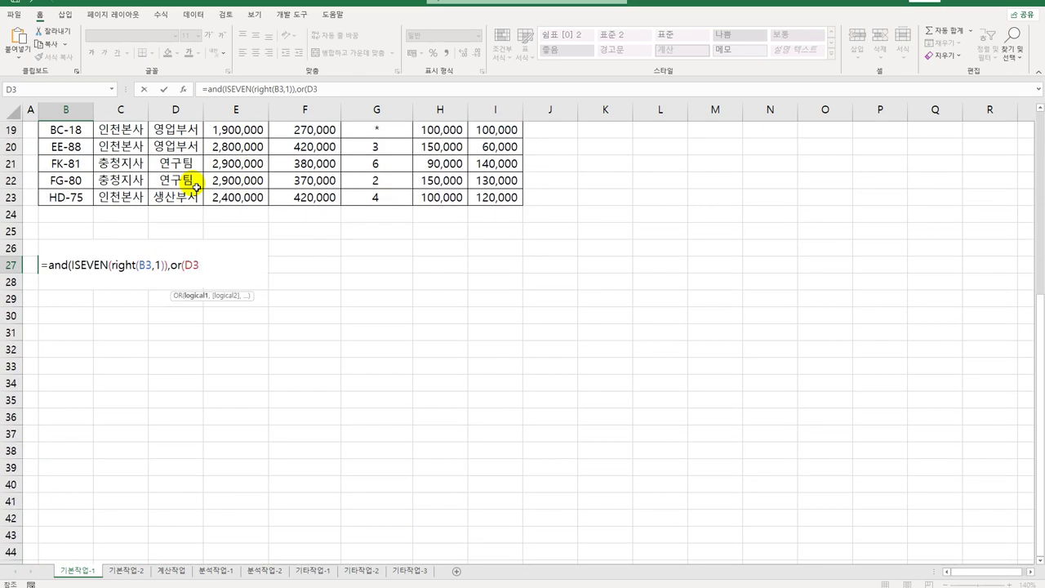
pyautogui.write('="연구')
pyautogui.press('BackSpace')
pyautogui.press('BackSpace')
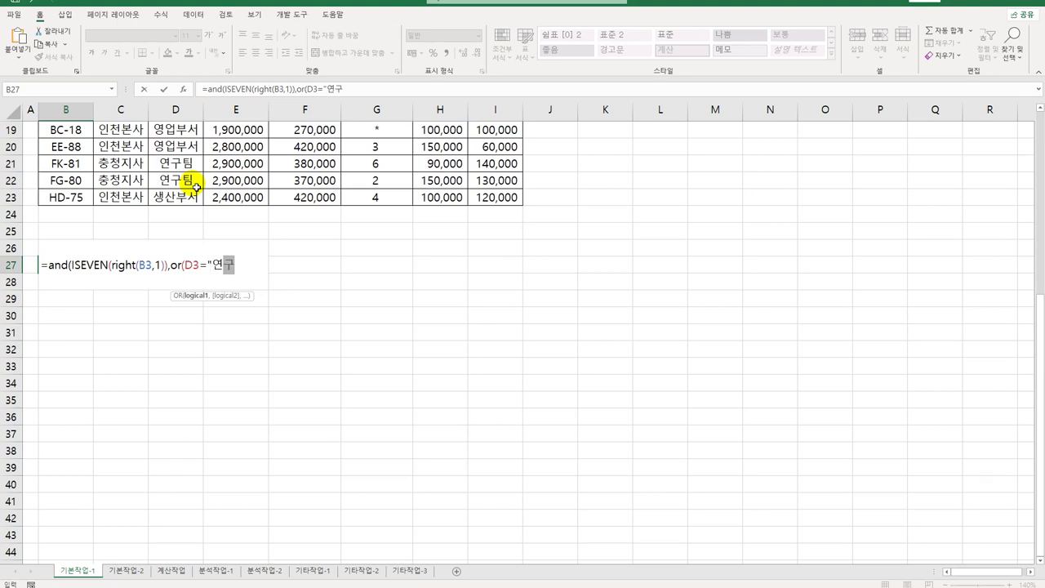
pyautogui.press('BackSpace')
pyautogui.write('영업부서",')
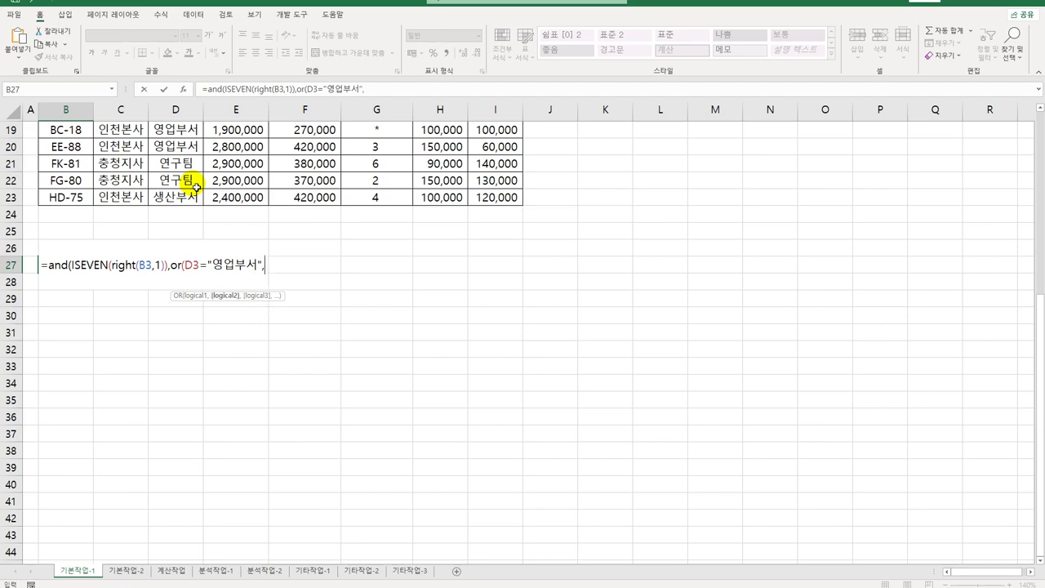
# Add D3="연구팀" as the second OR test, close both functions and commit the criteria formula in B27
pyautogui.scroll(2, 180, 186)
pyautogui.scroll(4, 180, 186)
pyautogui.click(178, 166)
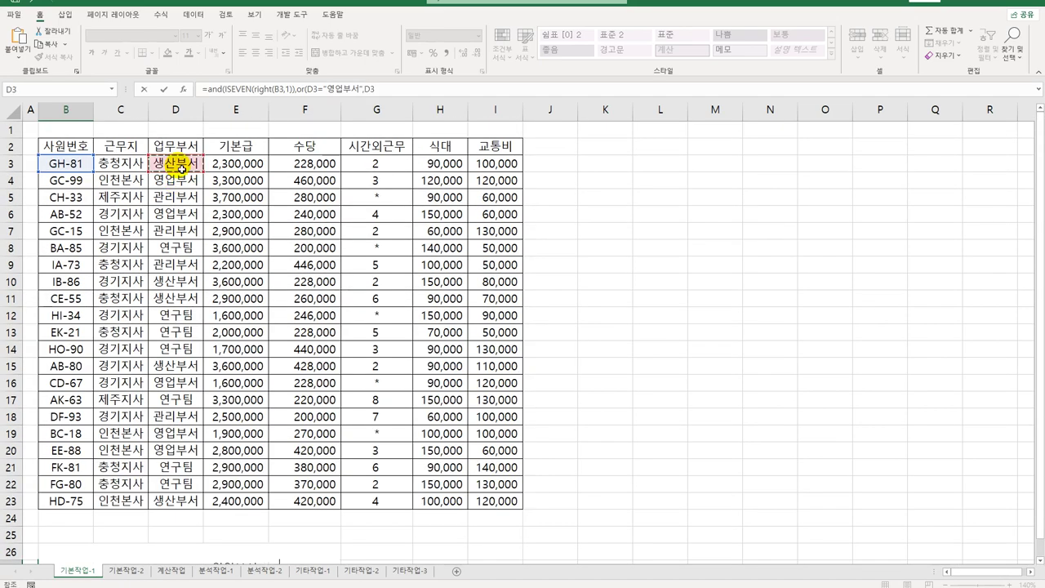
pyautogui.scroll(-9, 178, 166)
pyautogui.scroll(3, 179, 166)
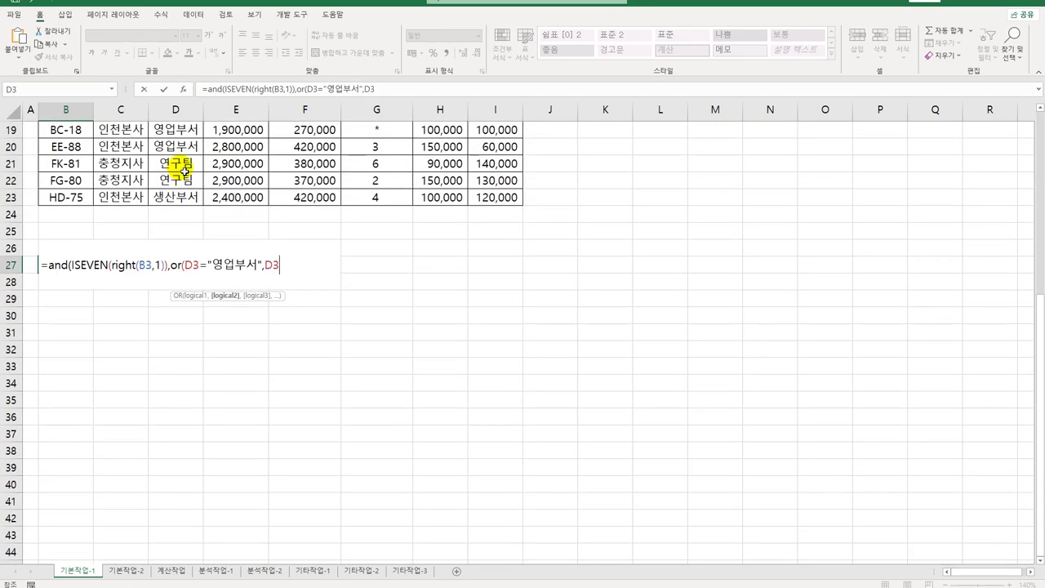
pyautogui.write('="연구팀"')
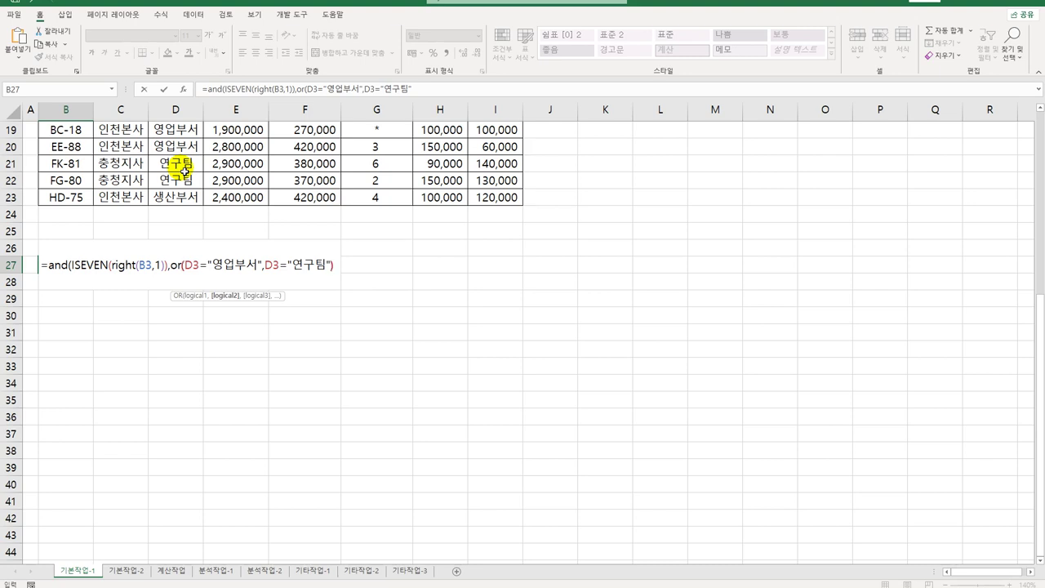
pyautogui.write('))')
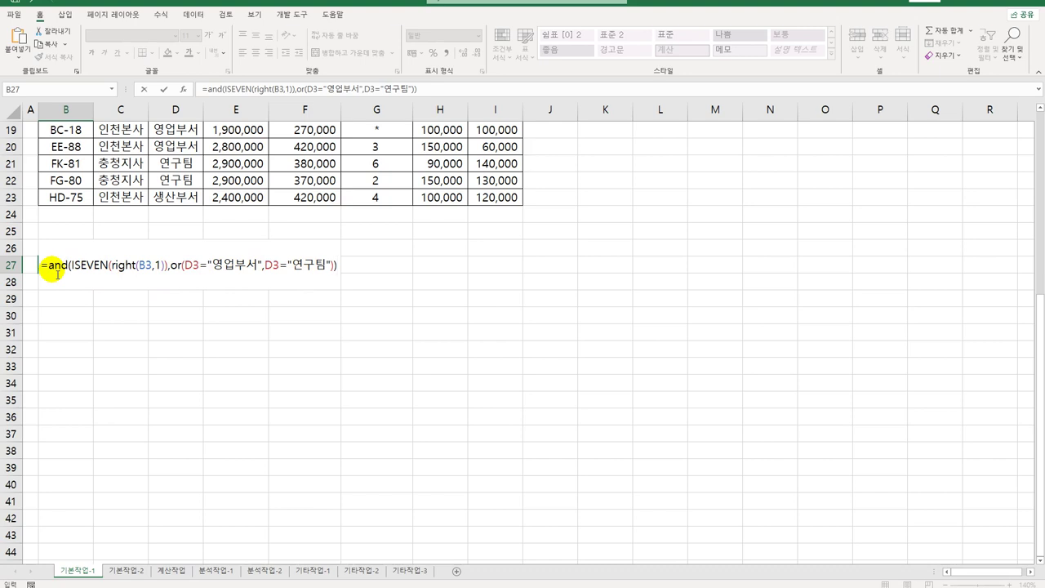
pyautogui.press('Return')
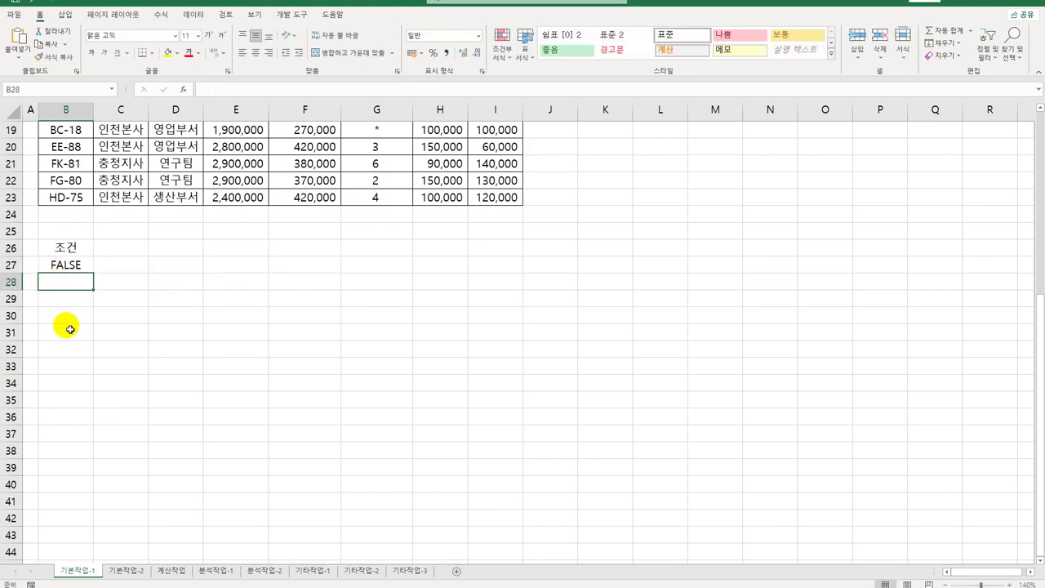
# Start an advanced filter on the employee table B2:I23 with B26:B27 as the criteria range
pyautogui.press('Down')
pyautogui.press('Down')
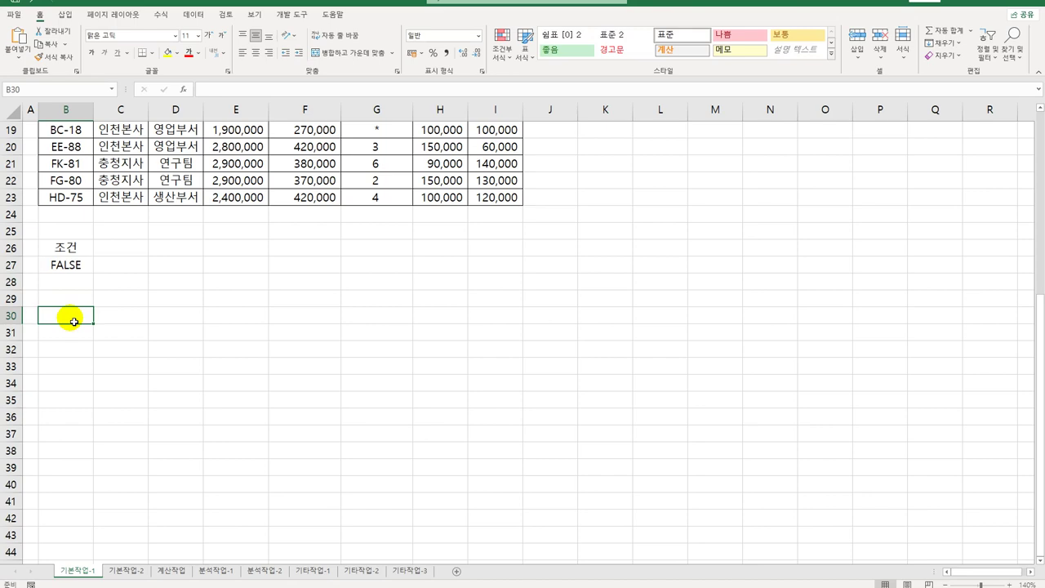
pyautogui.scroll(6, 215, 292)
pyautogui.click(178, 215)
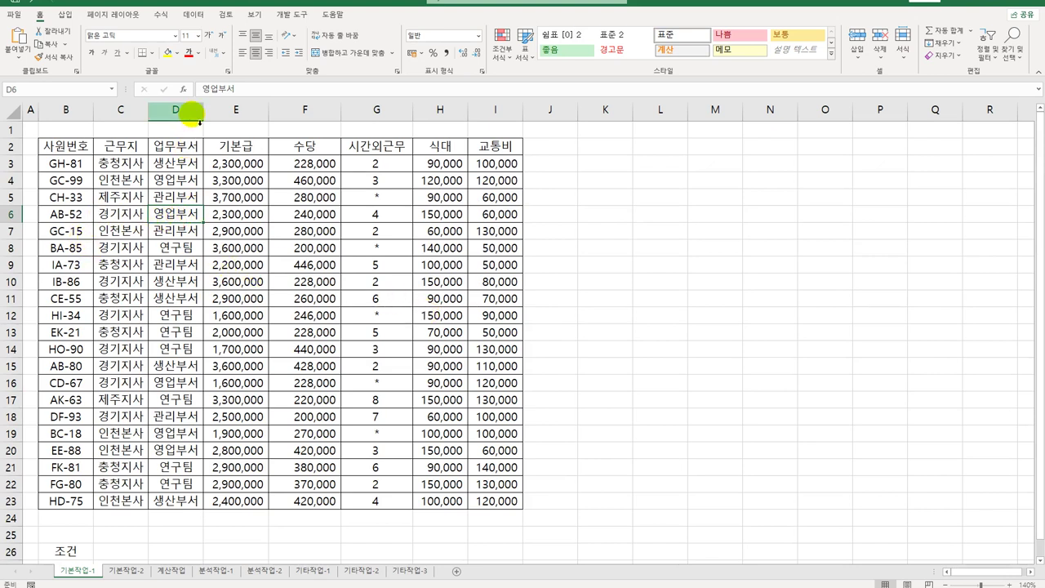
pyautogui.click(191, 14)
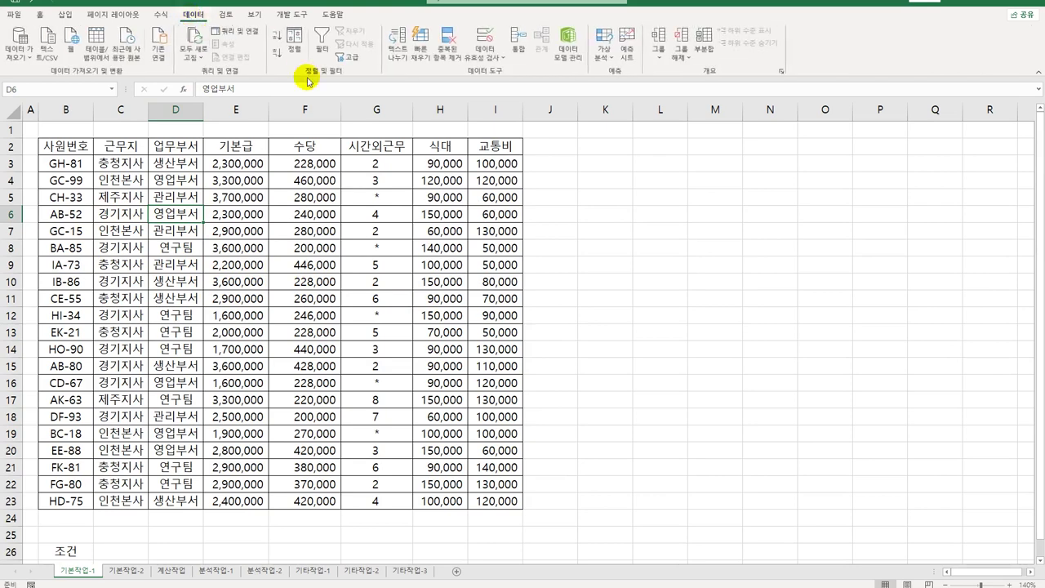
pyautogui.click(348, 57)
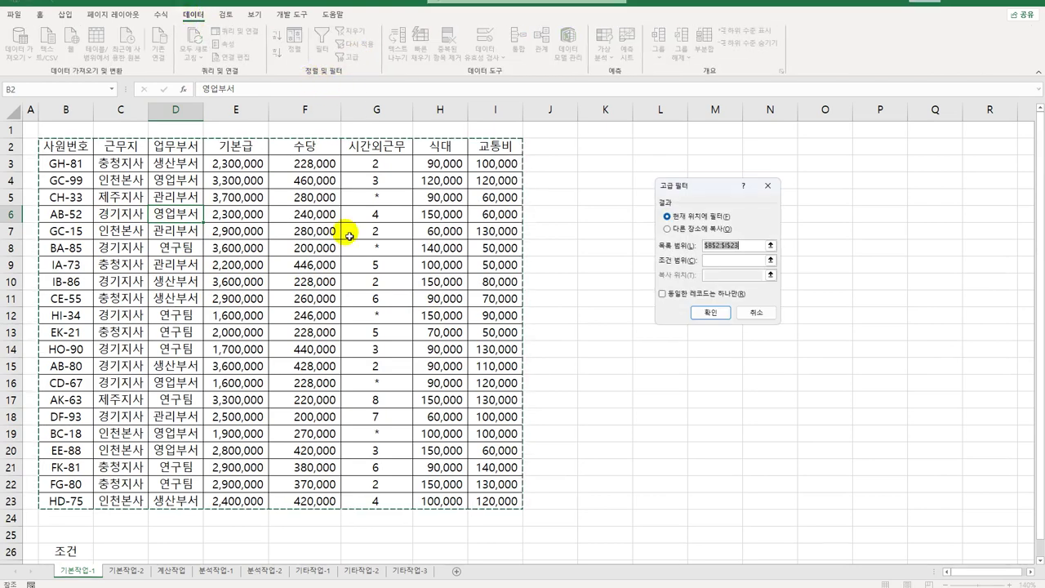
pyautogui.click(712, 260)
pyautogui.scroll(-3, 381, 415)
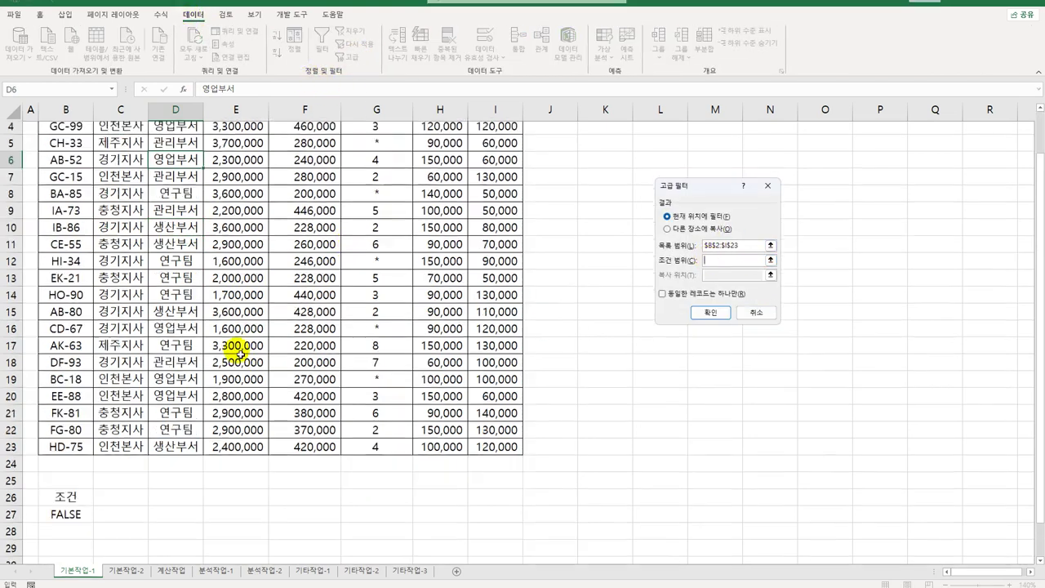
pyautogui.moveTo(62, 396); pyautogui.dragTo(63, 417)
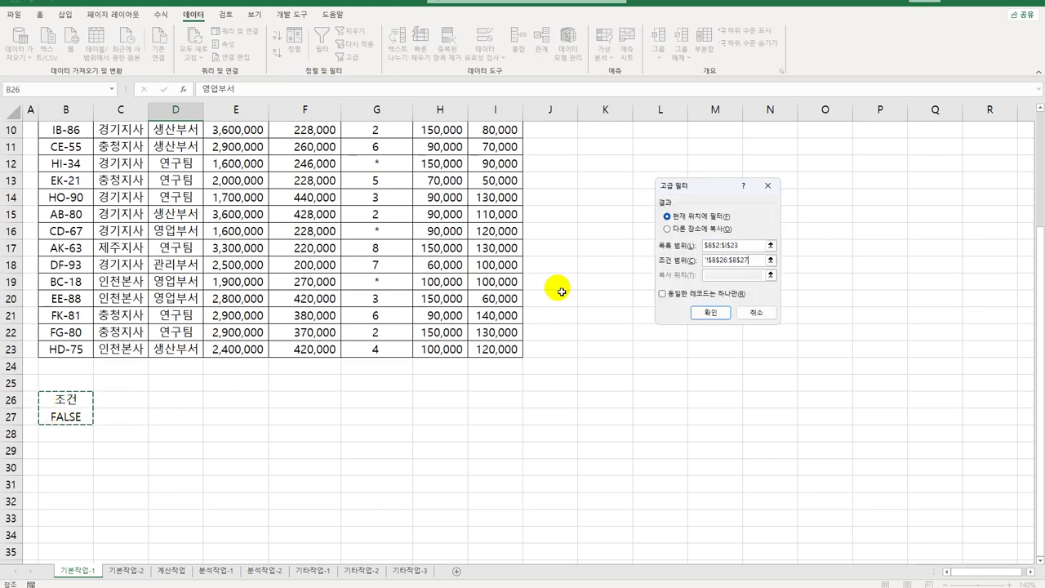
# Have the advanced filter copy its results to another location starting at B30, and run it
pyautogui.click(683, 232)
pyautogui.click(709, 274)
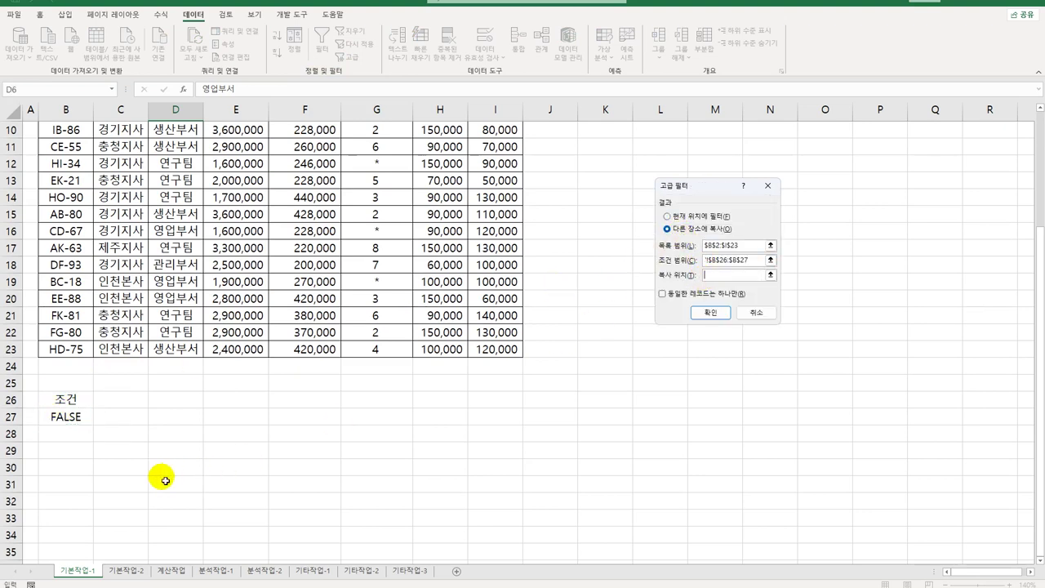
pyautogui.click(51, 474)
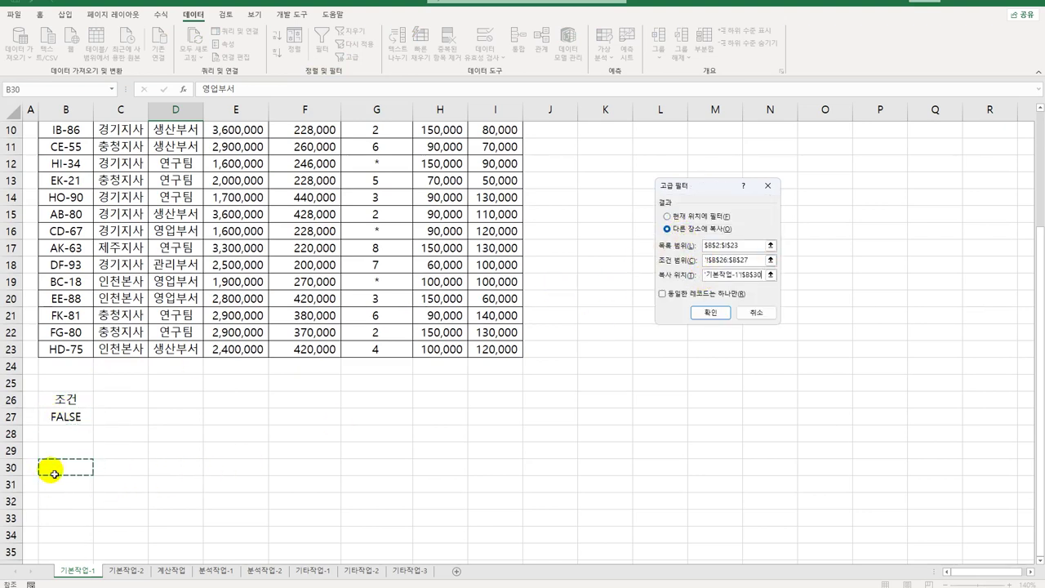
pyautogui.click(712, 313)
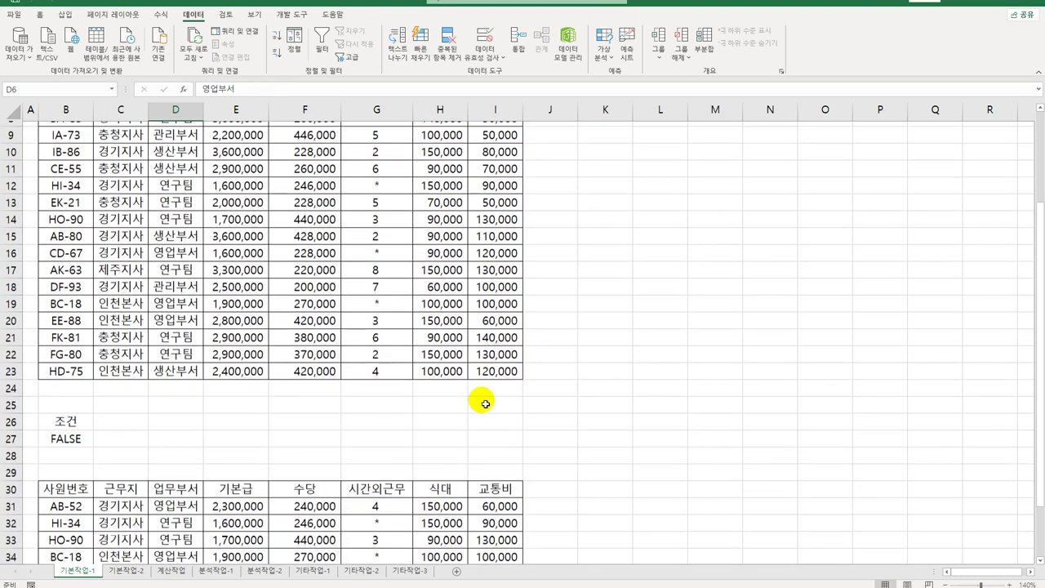
pyautogui.scroll(-2, 478, 397)
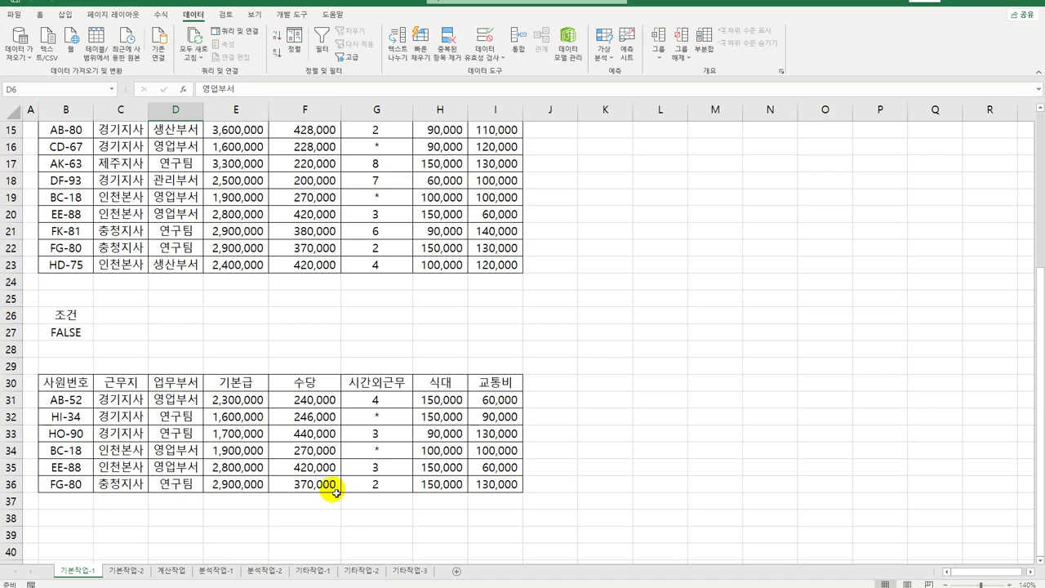
# Start a new conditional formatting rule for the employee data rows B3:I23
pyautogui.scroll(5, 338, 492)
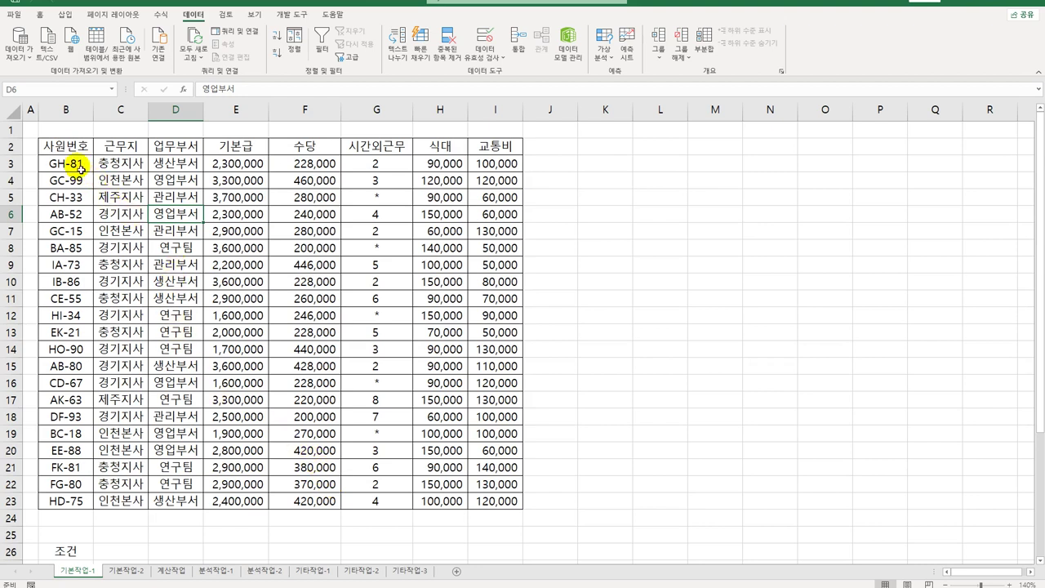
pyautogui.moveTo(78, 149); pyautogui.dragTo(476, 157)
pyautogui.moveTo(83, 163); pyautogui.dragTo(490, 501)
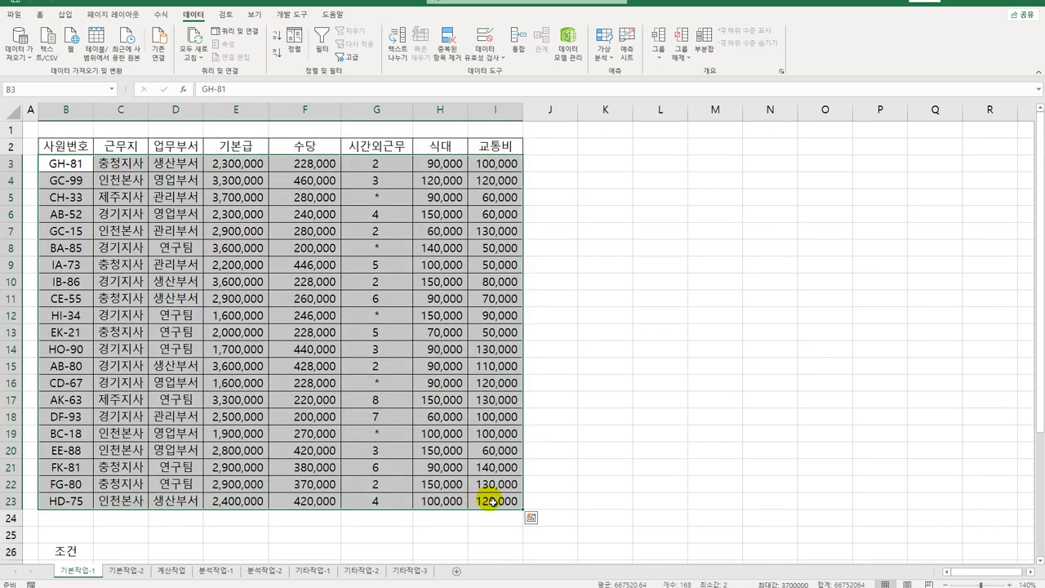
pyautogui.click(40, 14)
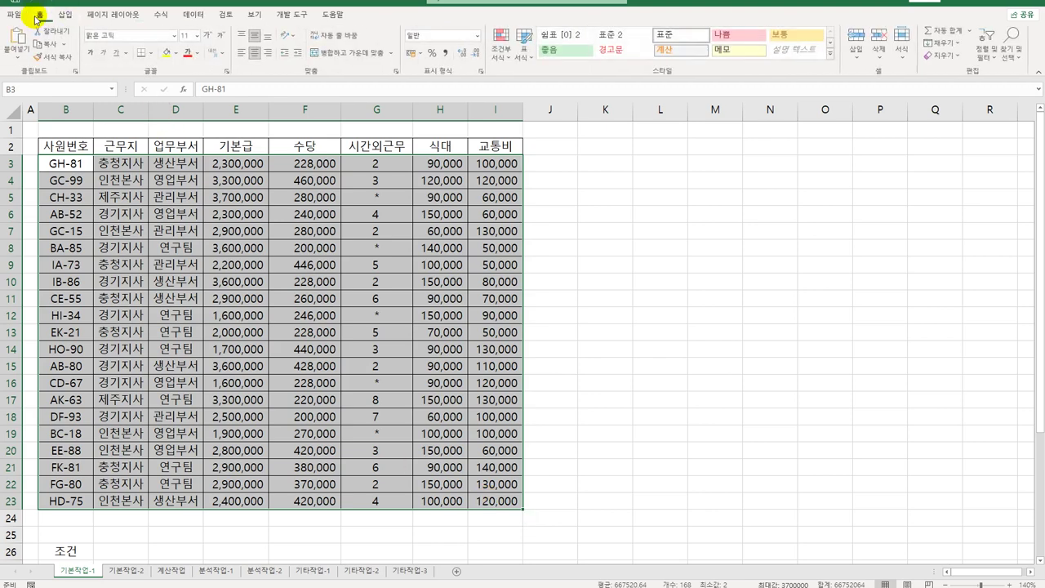
pyautogui.click(503, 45)
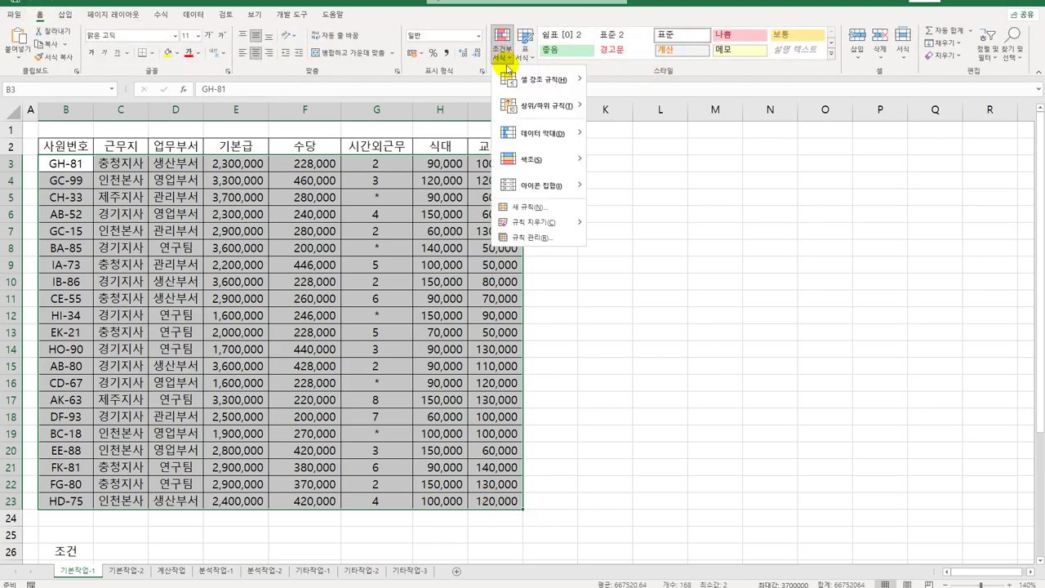
pyautogui.click(528, 208)
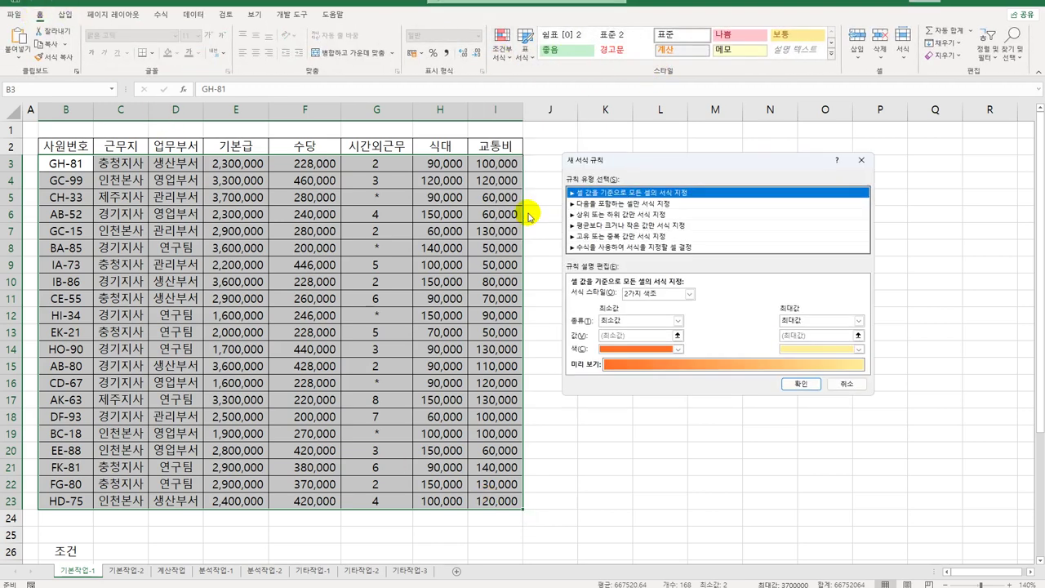
# Make the rule formula-based and begin its formula with =or(rank.eq(
pyautogui.click(594, 246)
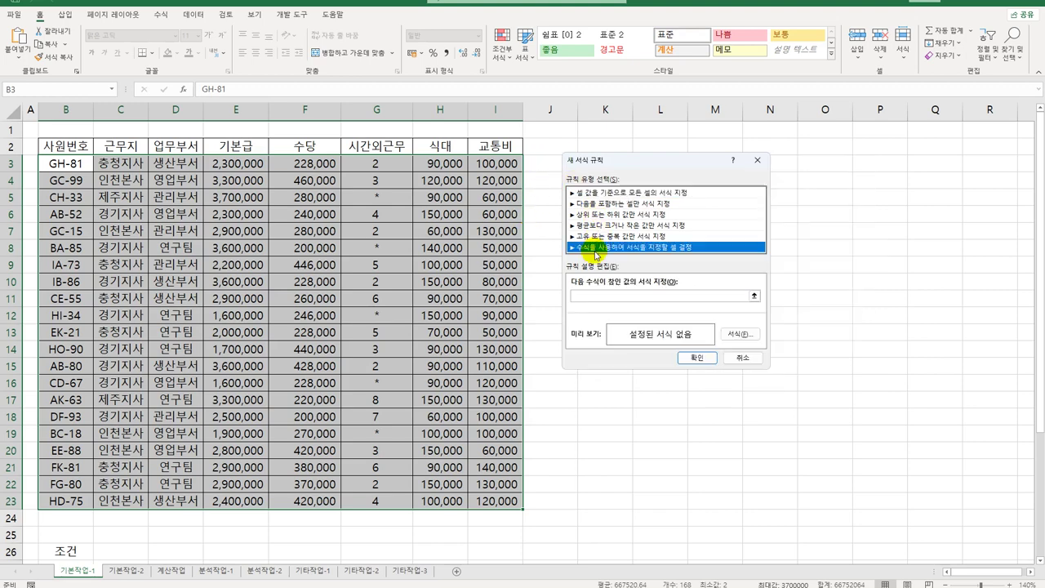
pyautogui.click(626, 298)
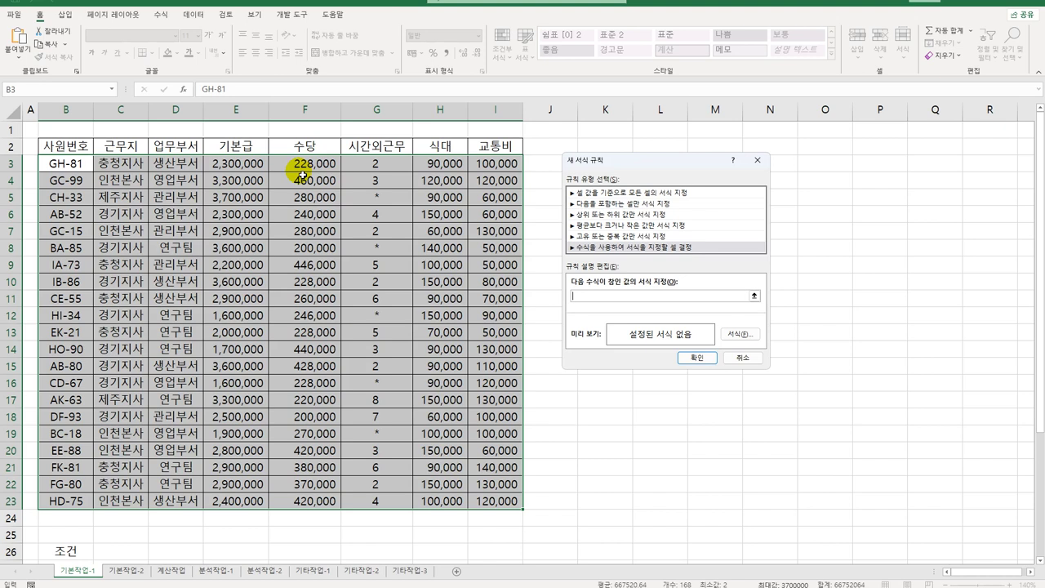
pyautogui.write('=or(')
pyautogui.write('rank.eq(')
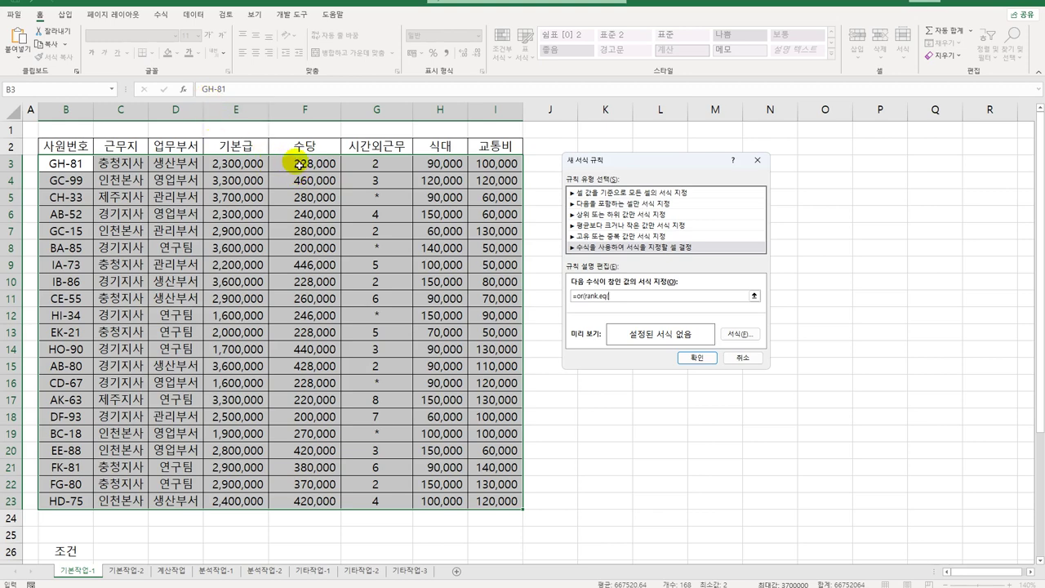
pyautogui.click(299, 163)
pyautogui.write(',')
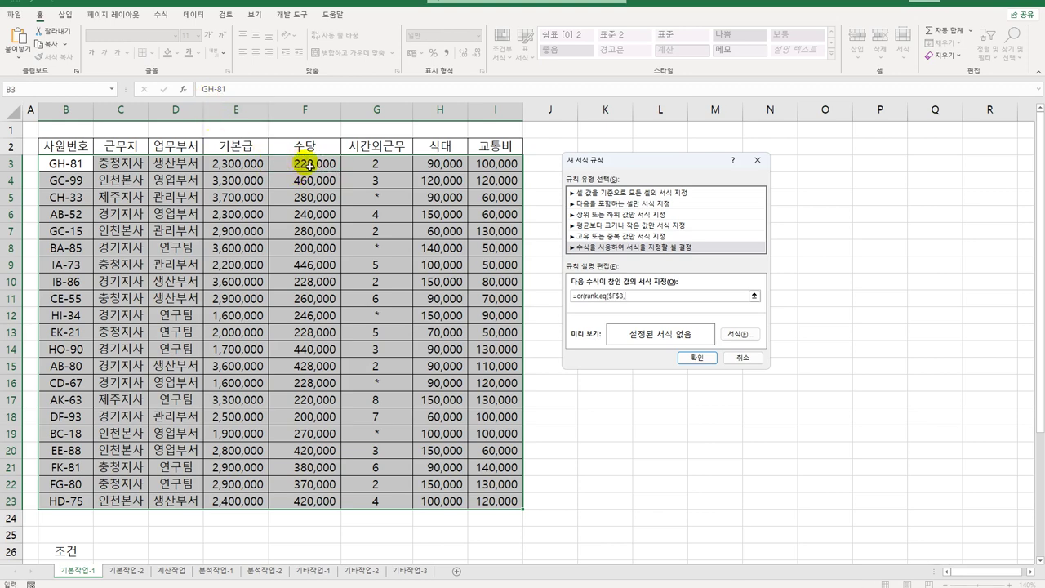
pyautogui.doubleClick(615, 295)
pyautogui.press('BackSpace')
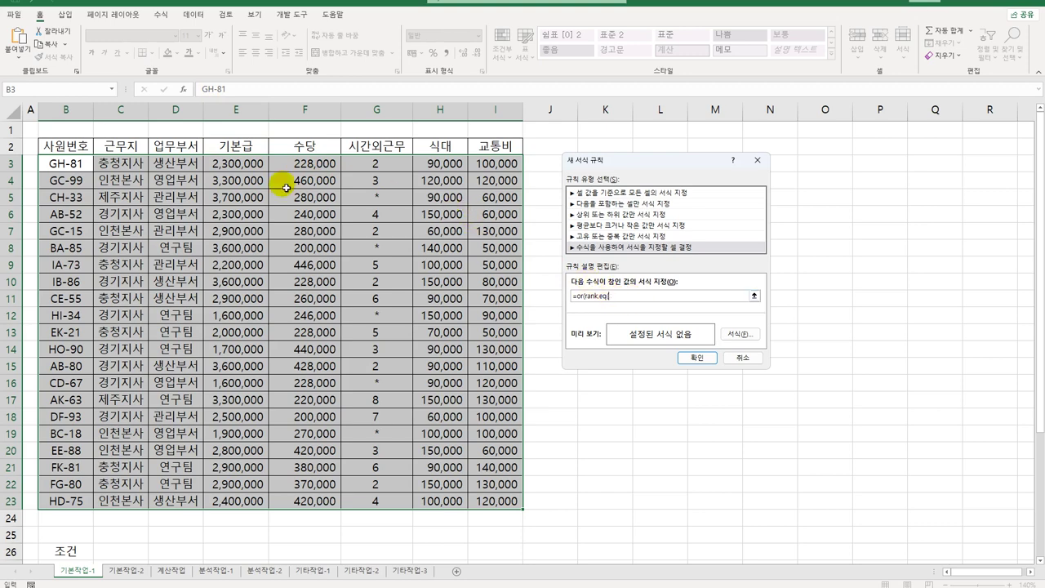
# Complete the first OR test as rank.eq($F3,$F$3:$F$23)=1 and begin a second RANK.EQ test
pyautogui.click(303, 164)
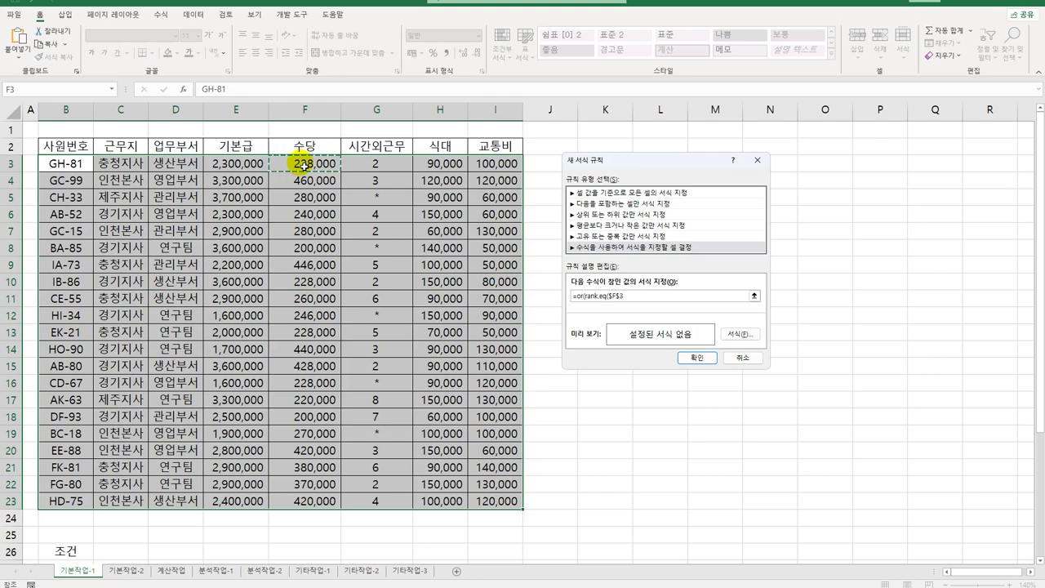
pyautogui.press('F4')
pyautogui.press('F4')
pyautogui.write(',')
pyautogui.moveTo(302, 164); pyautogui.dragTo(312, 499)
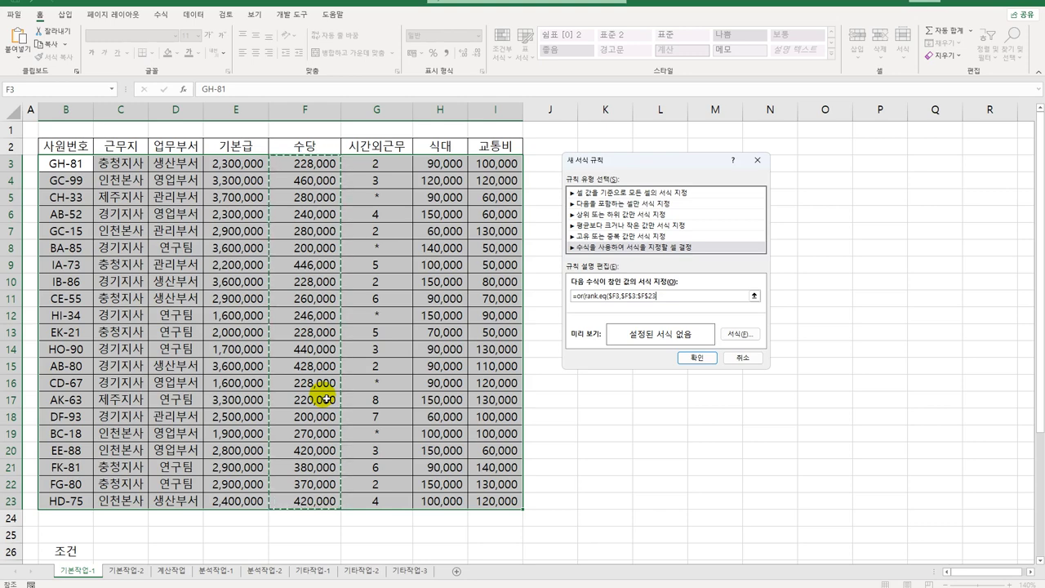
pyautogui.write(')')
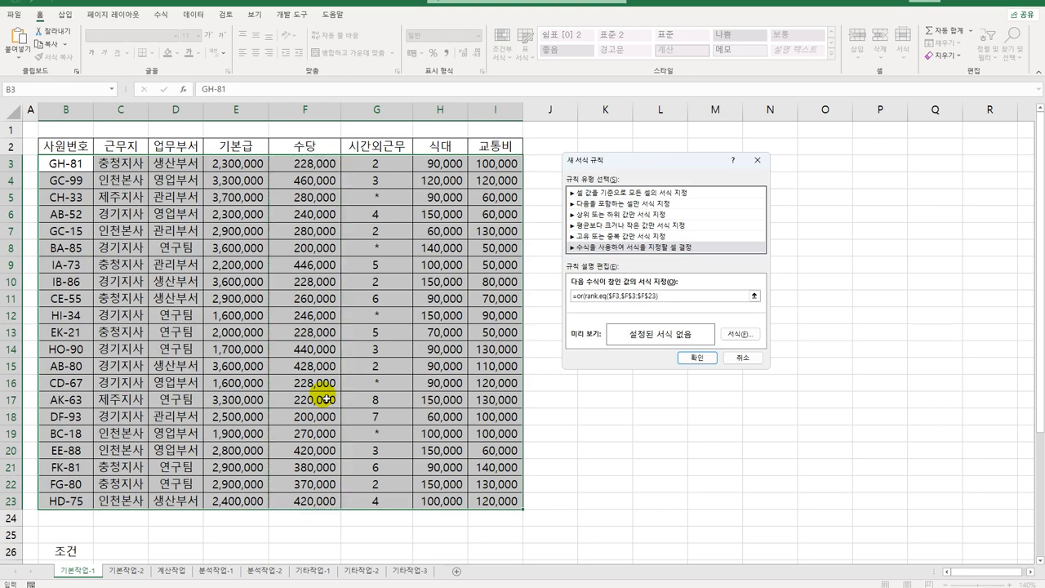
pyautogui.write('=1,rank.eq(')
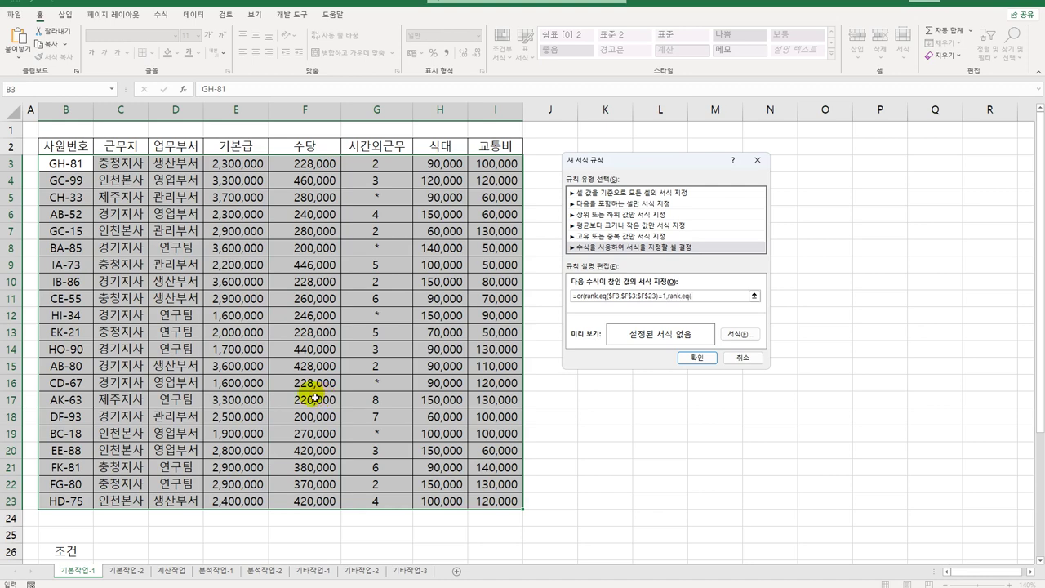
# Complete the second OR test as rank.eq($F3,$F$3:$F$23,1)=1 with ascending order and close the OR function
pyautogui.click(329, 165)
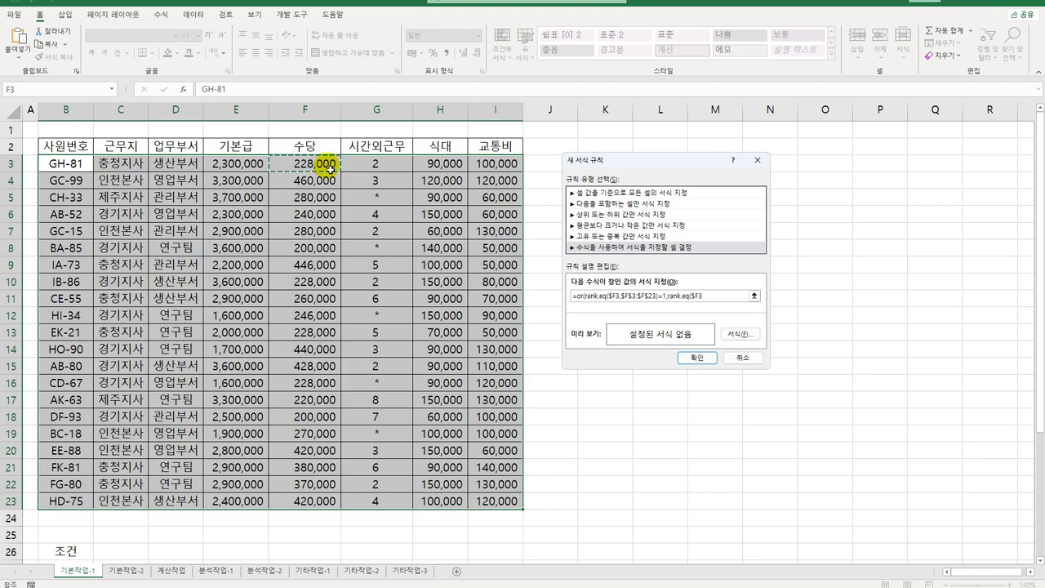
pyautogui.write(',')
pyautogui.click(325, 164)
pyautogui.moveTo(325, 164); pyautogui.dragTo(327, 500)
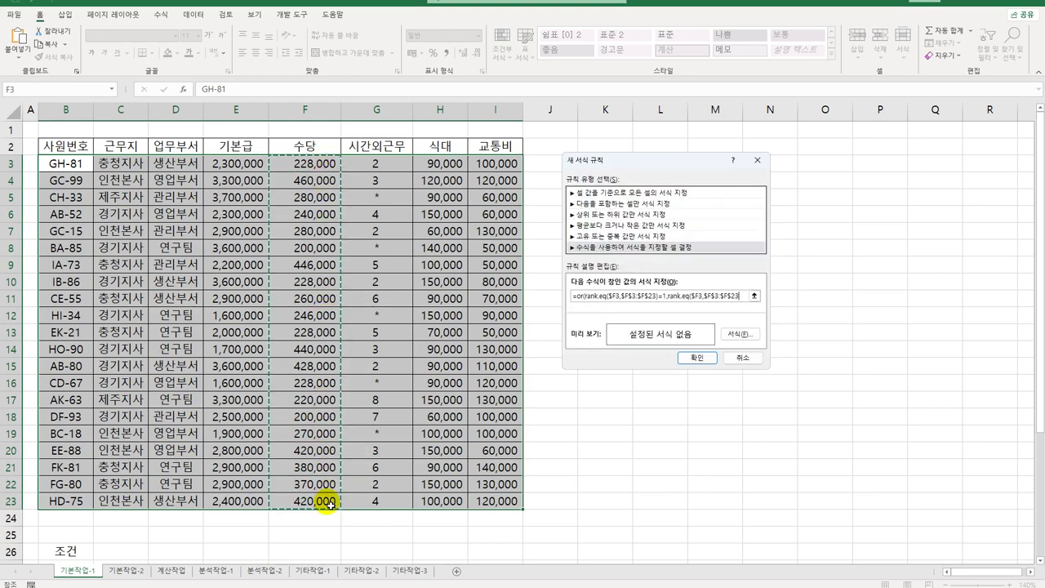
pyautogui.write(')')
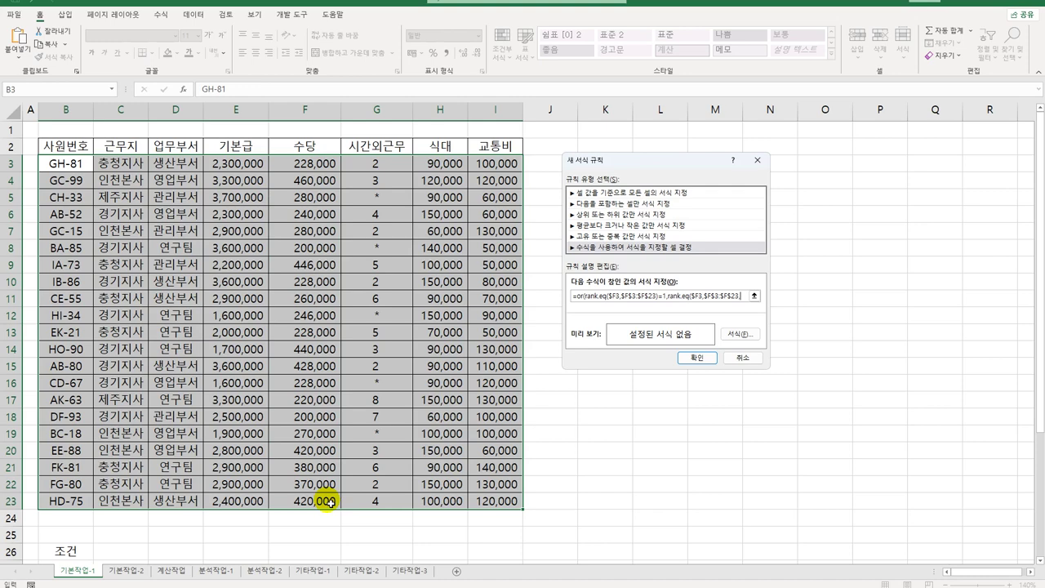
pyautogui.write(',1)=')
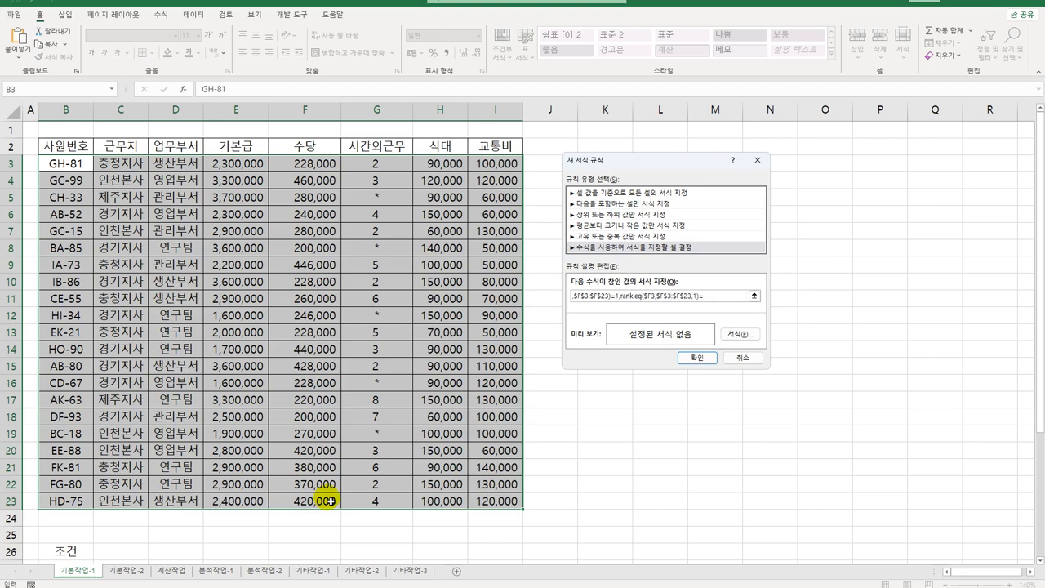
pyautogui.write('1)')
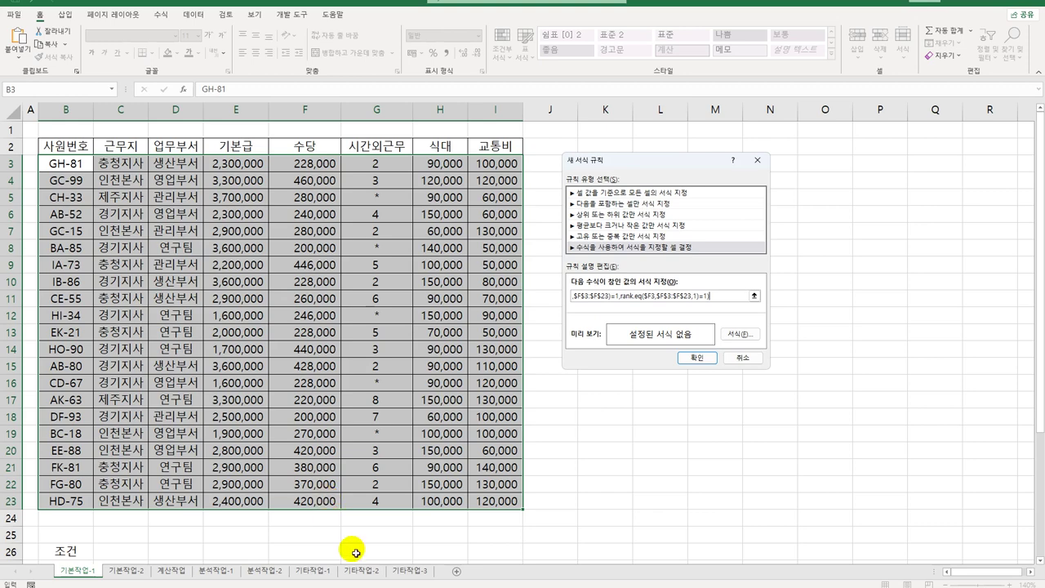
# Give the rule a 기울임꼴 font style in standard purple and apply it to the employee data
pyautogui.click(740, 334)
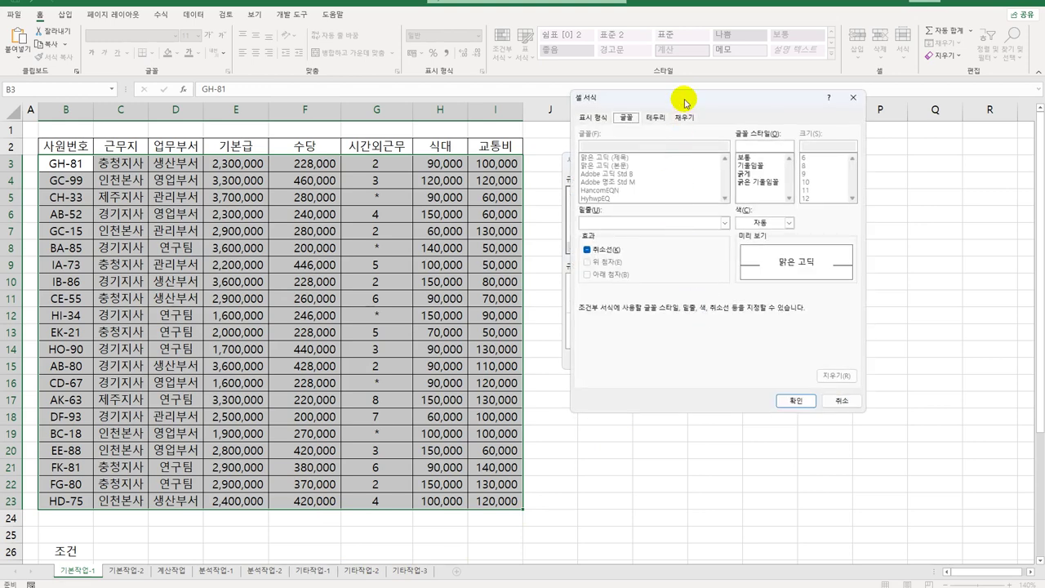
pyautogui.moveTo(684, 101); pyautogui.dragTo(364, 192)
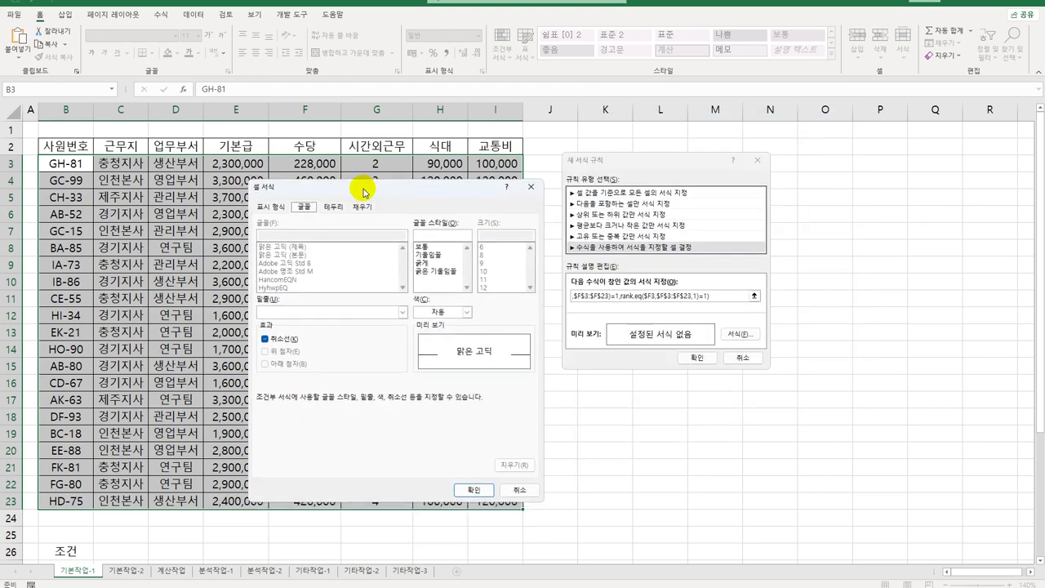
pyautogui.click(437, 256)
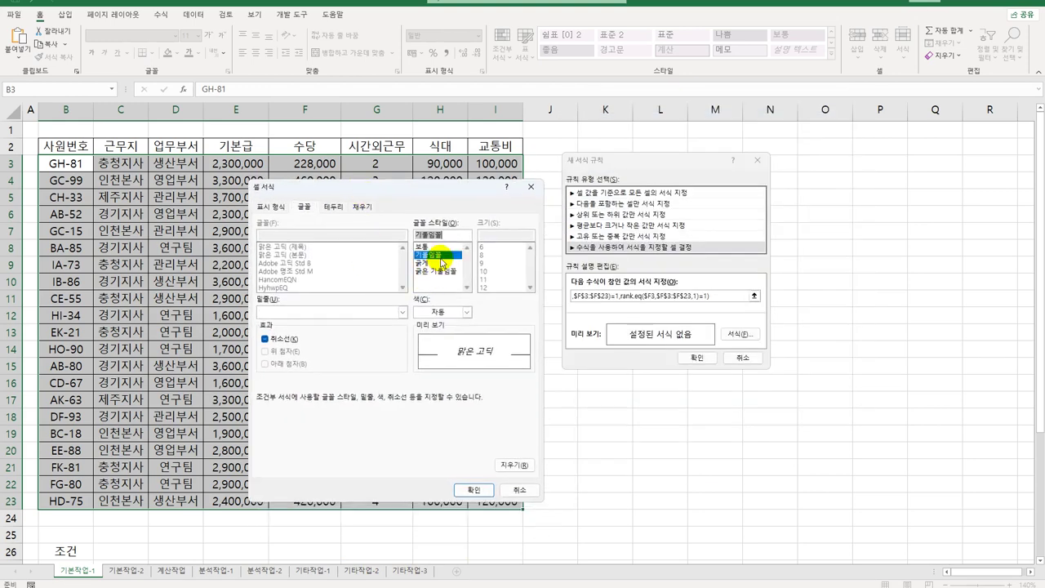
pyautogui.click(466, 312)
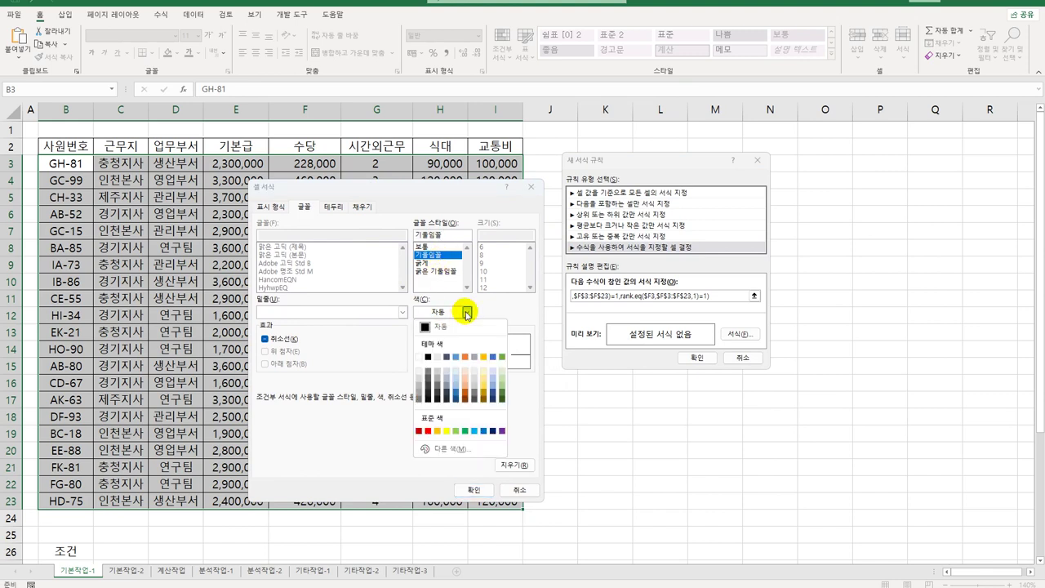
pyautogui.click(501, 433)
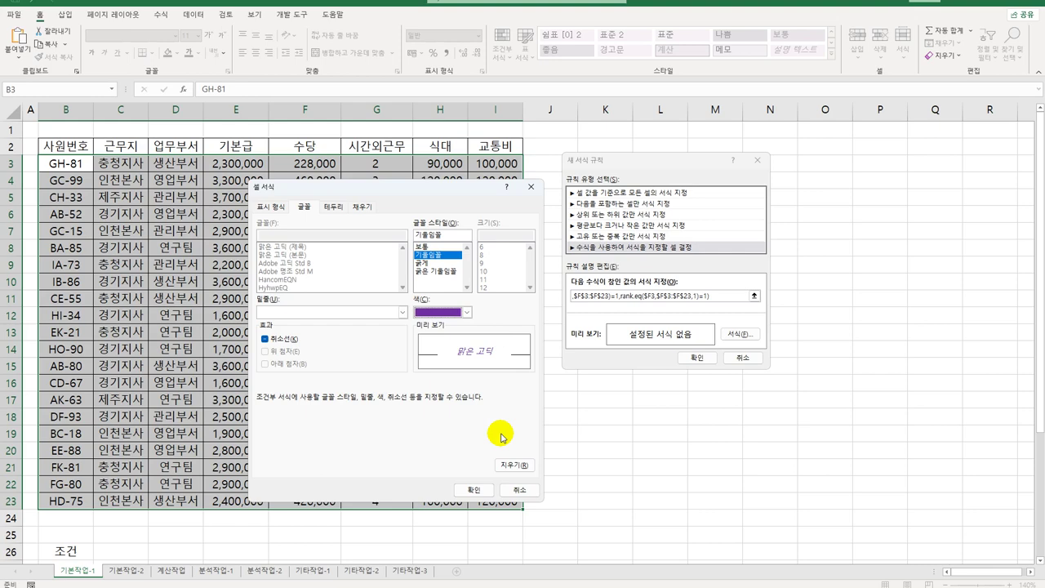
pyautogui.click(472, 491)
pyautogui.click(701, 358)
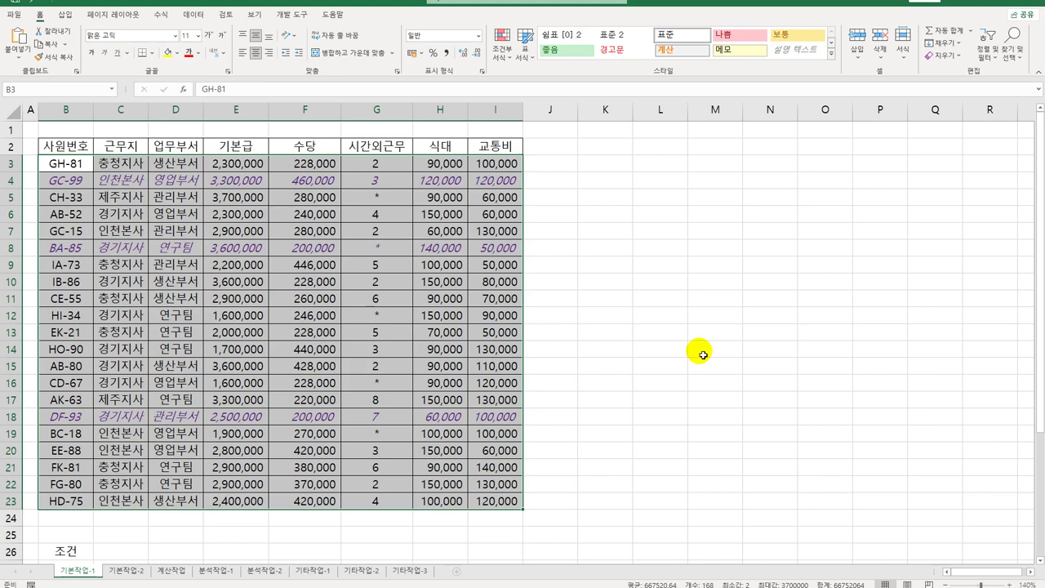
# On the 기본작업-2 sheet, set the table range A2:H20 as the print area
pyautogui.click(117, 572)
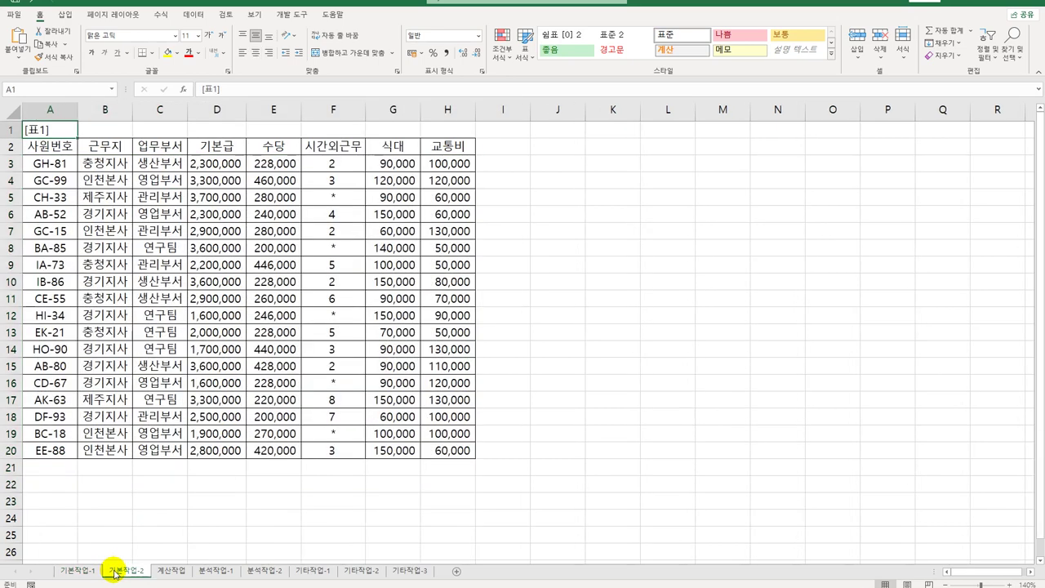
pyautogui.moveTo(49, 147); pyautogui.dragTo(464, 451)
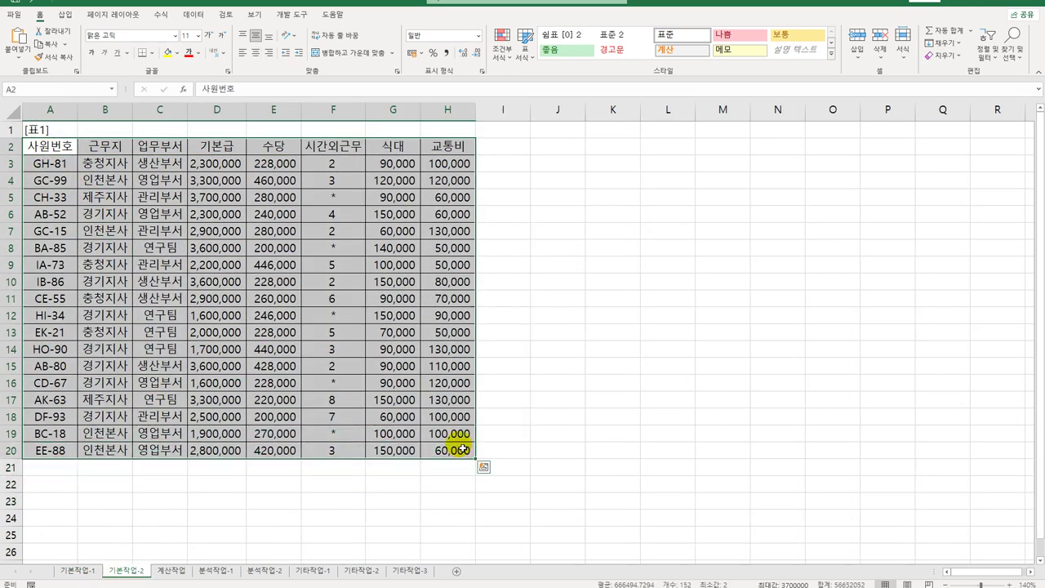
pyautogui.click(117, 16)
pyautogui.click(150, 49)
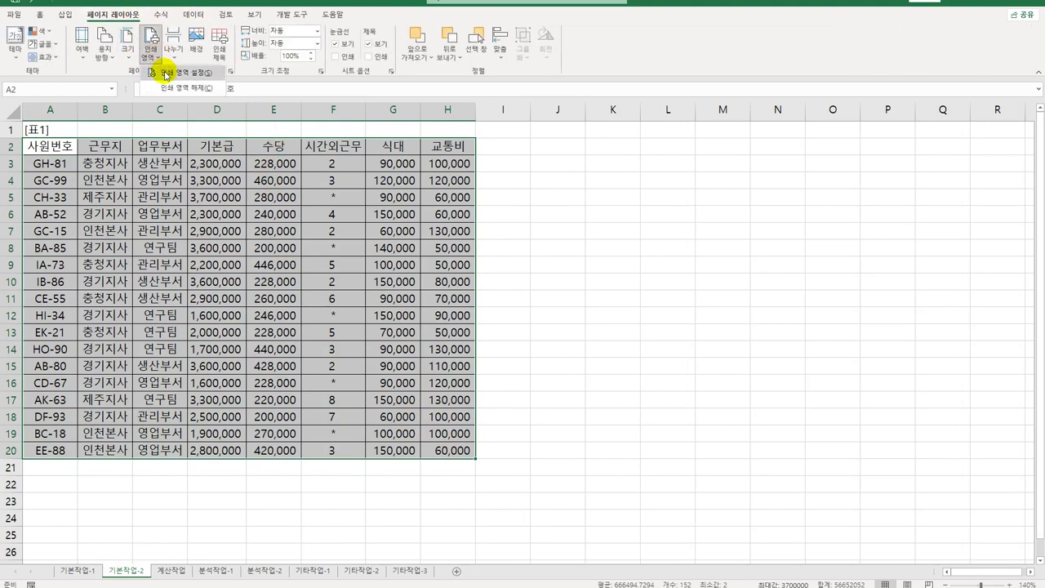
pyautogui.click(166, 74)
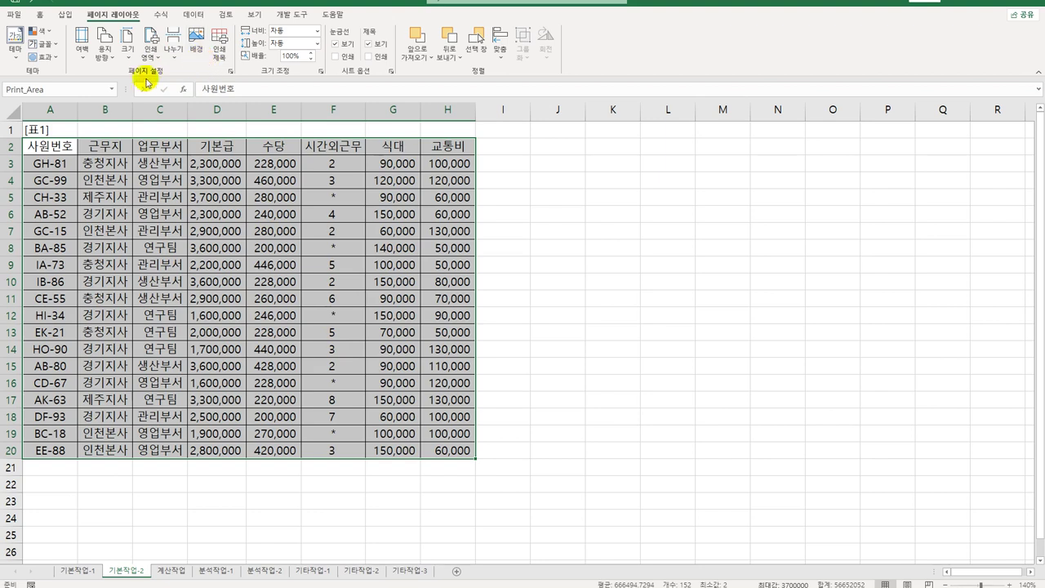
# In the page setup, center the printout horizontally and vertically, and fit it to 1 page wide by 1 page tall
pyautogui.click(230, 71)
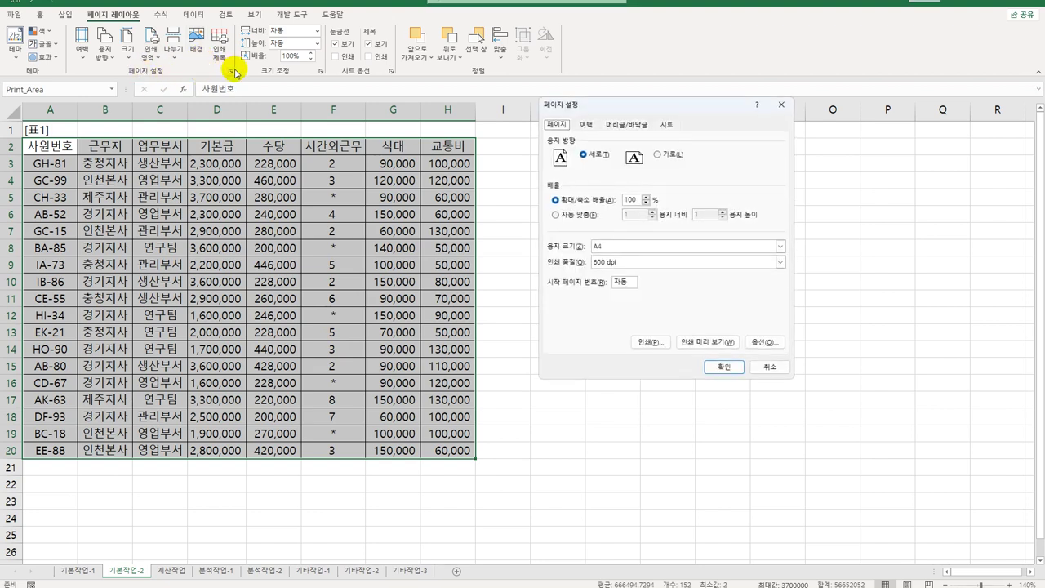
pyautogui.click(585, 125)
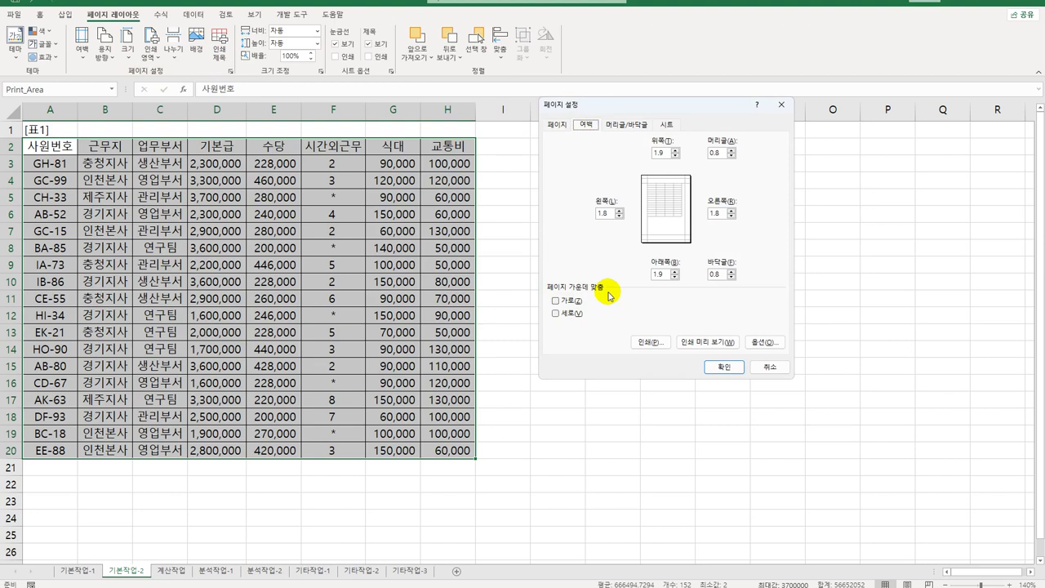
pyautogui.click(555, 301)
pyautogui.click(572, 313)
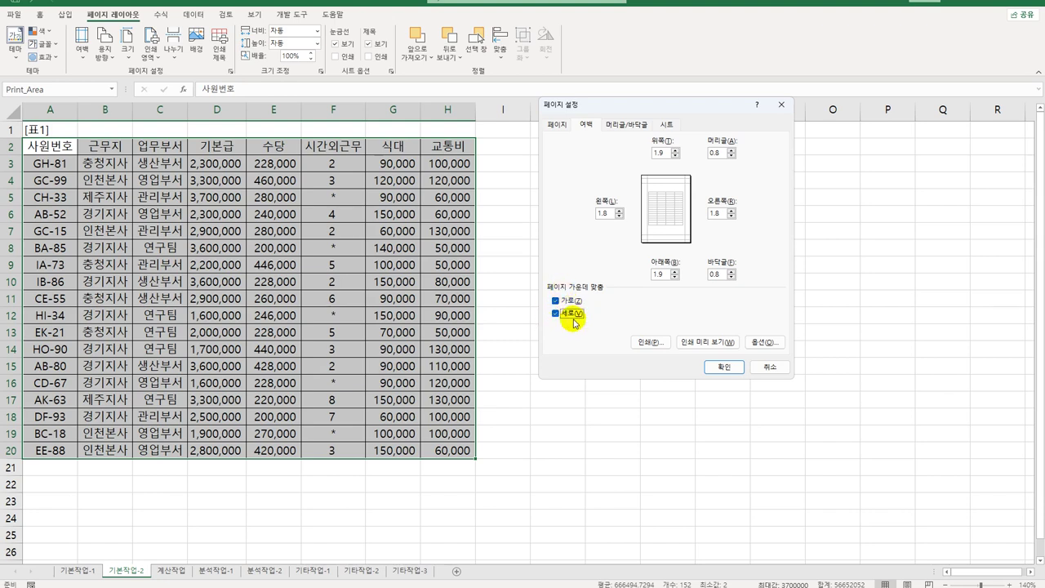
pyautogui.click(557, 124)
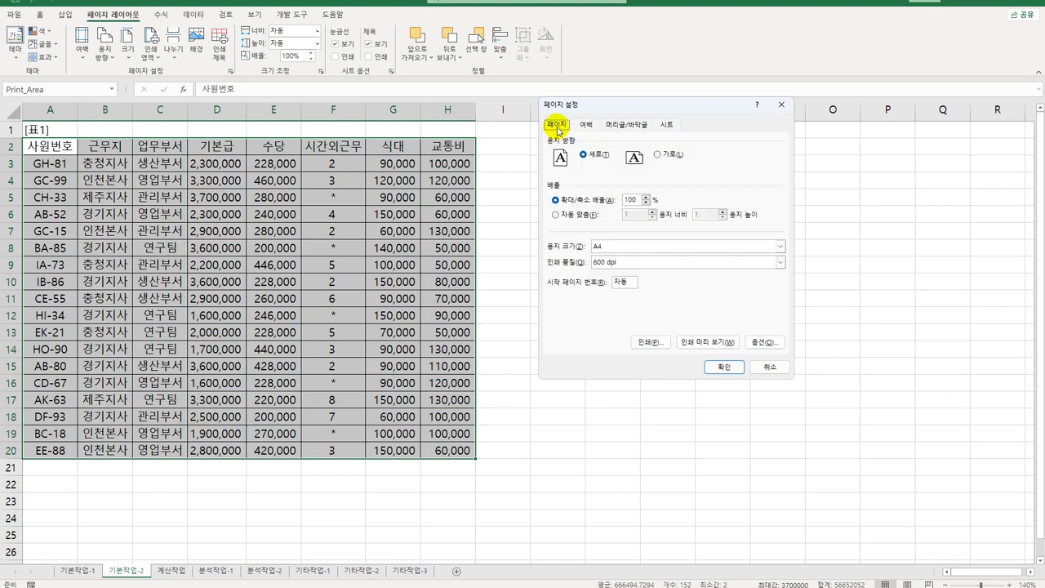
pyautogui.click(571, 216)
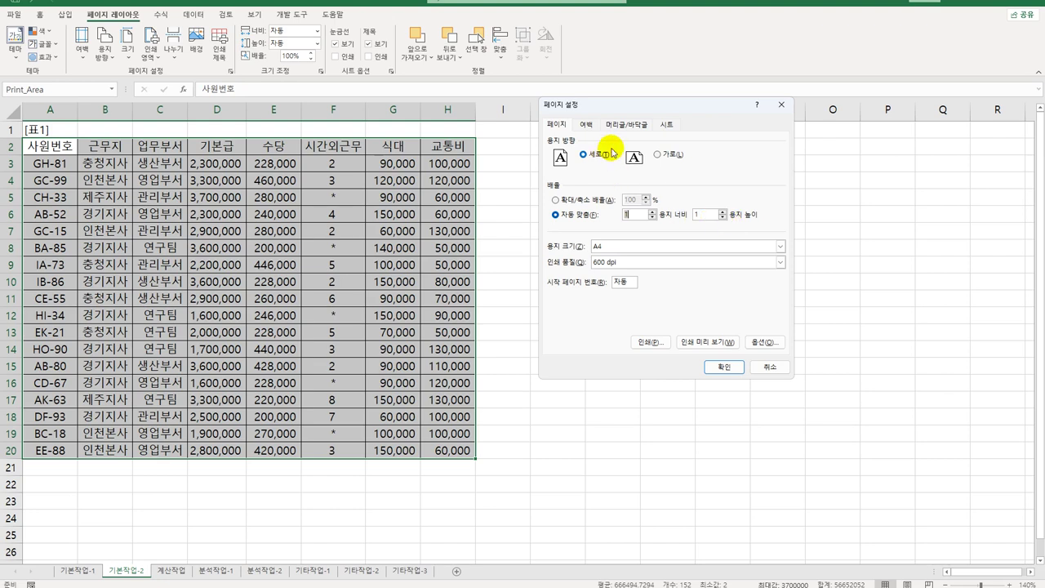
# Create a custom header for the printout with the current date in its left section
pyautogui.click(627, 124)
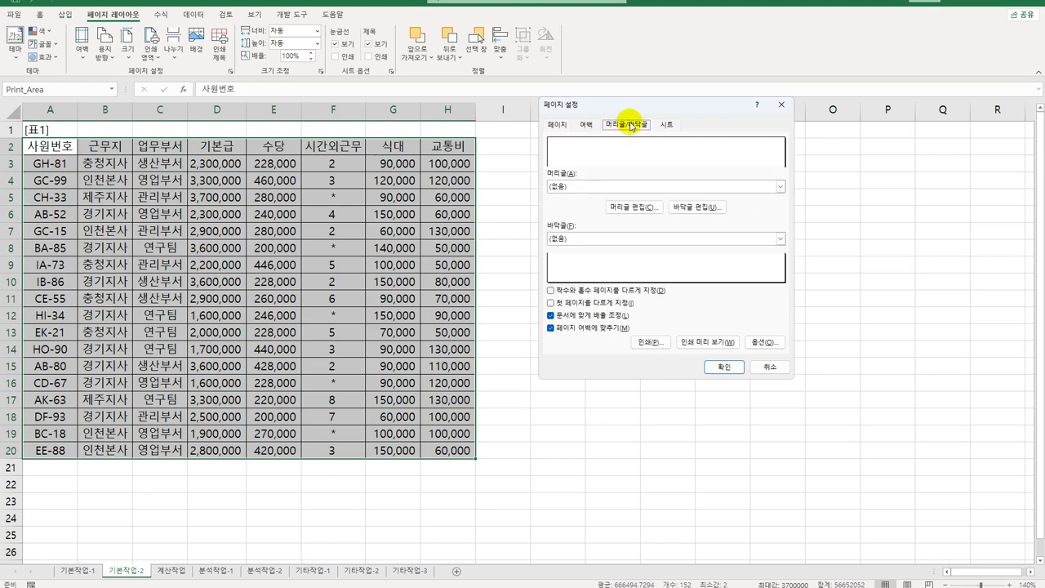
pyautogui.click(634, 214)
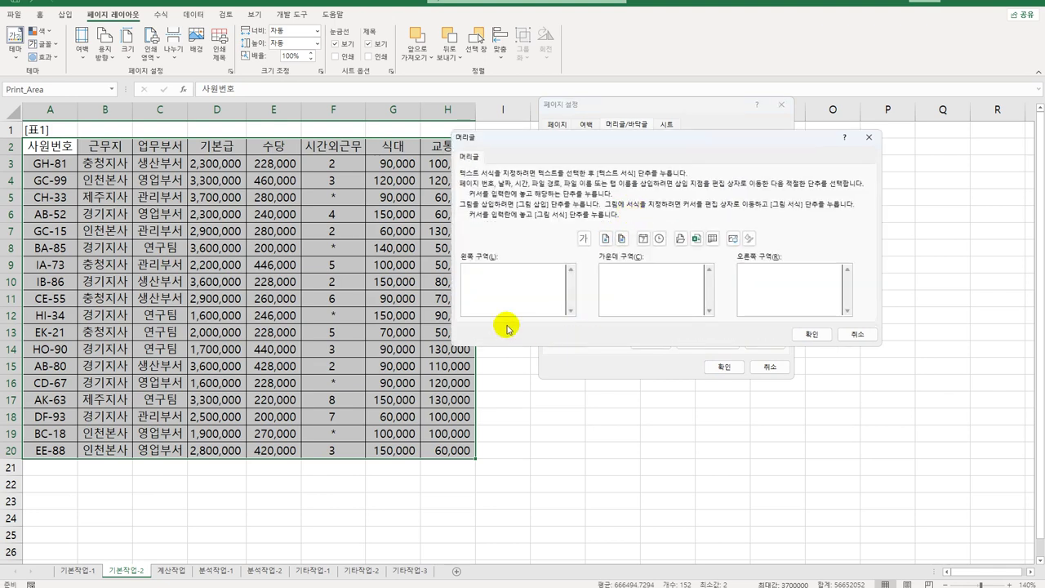
pyautogui.click(495, 286)
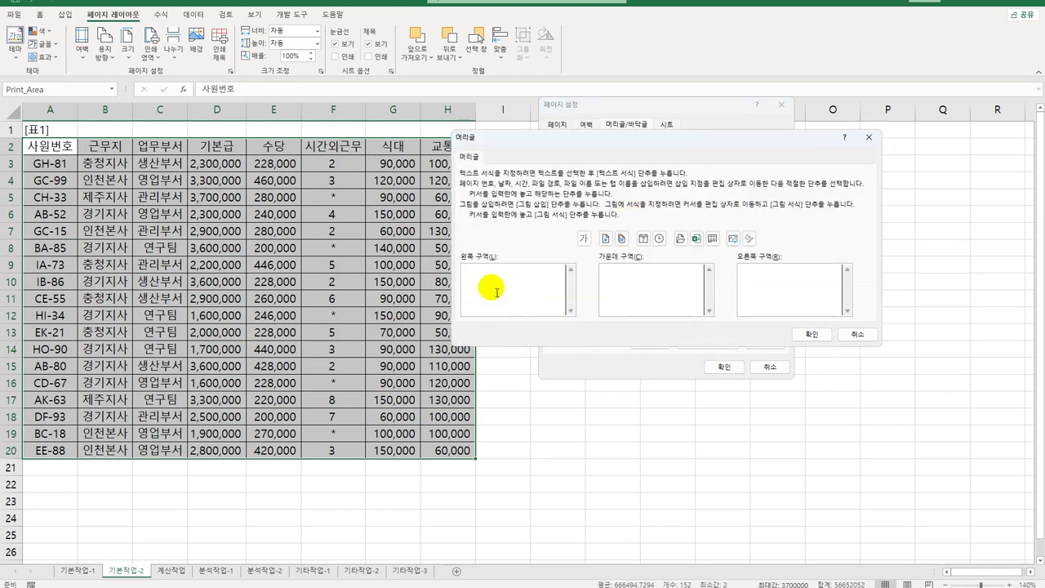
pyautogui.click(643, 239)
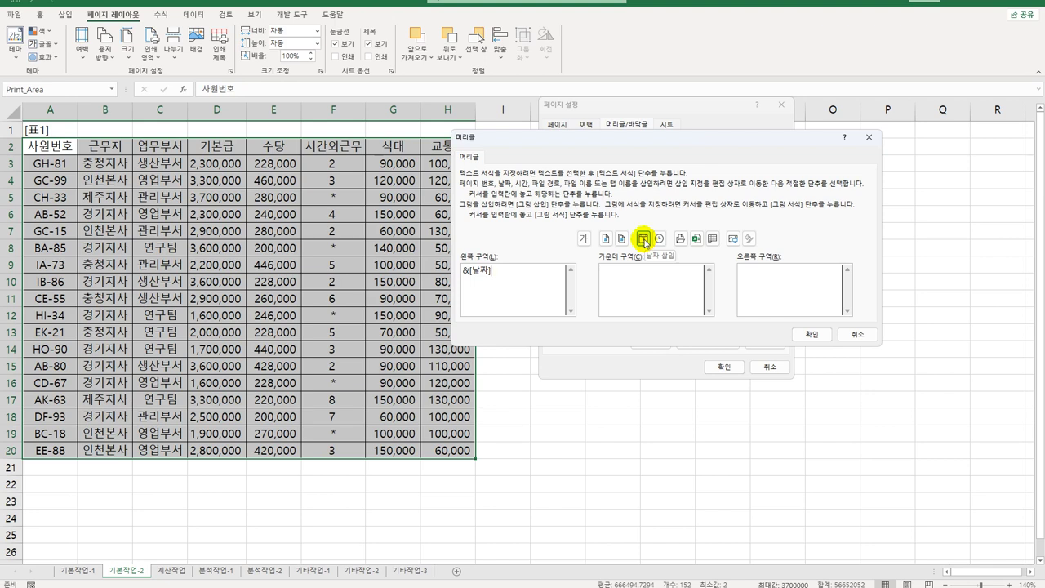
# Insert the page number followed by the text page in the header's right section and apply the header
pyautogui.click(768, 283)
pyautogui.click(605, 273)
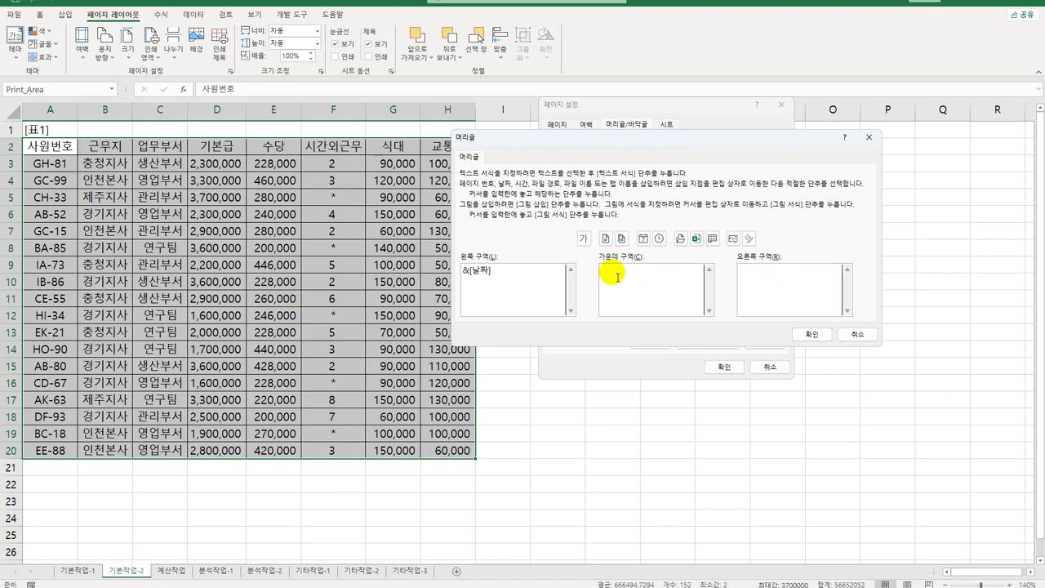
pyautogui.click(605, 239)
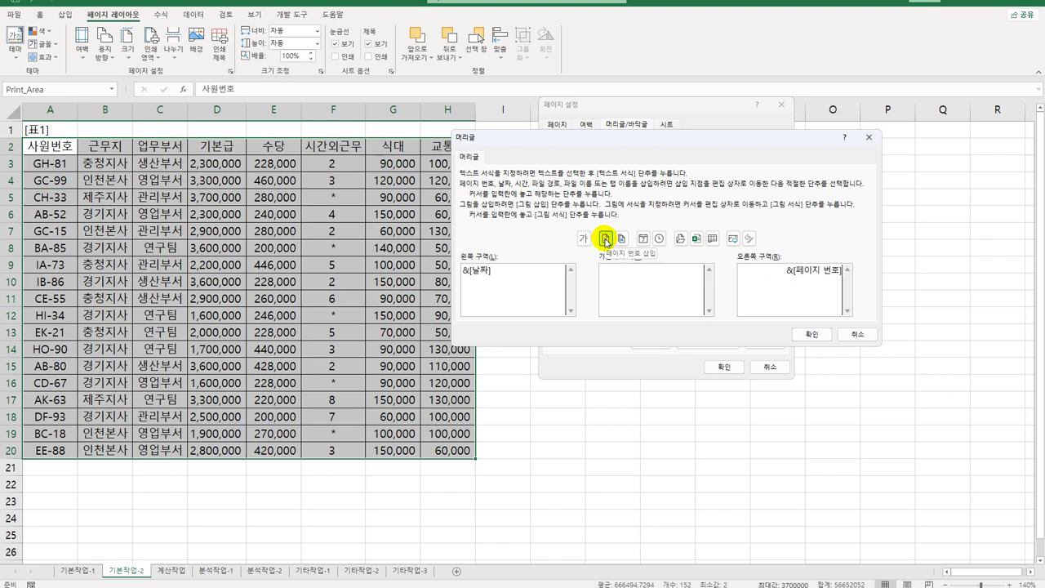
pyautogui.write('page')
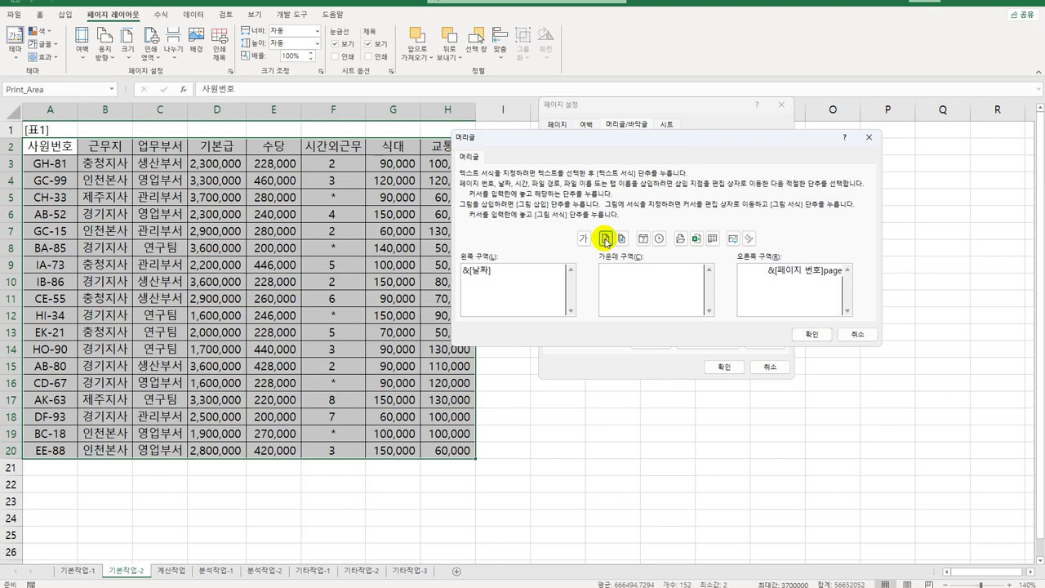
pyautogui.click(812, 334)
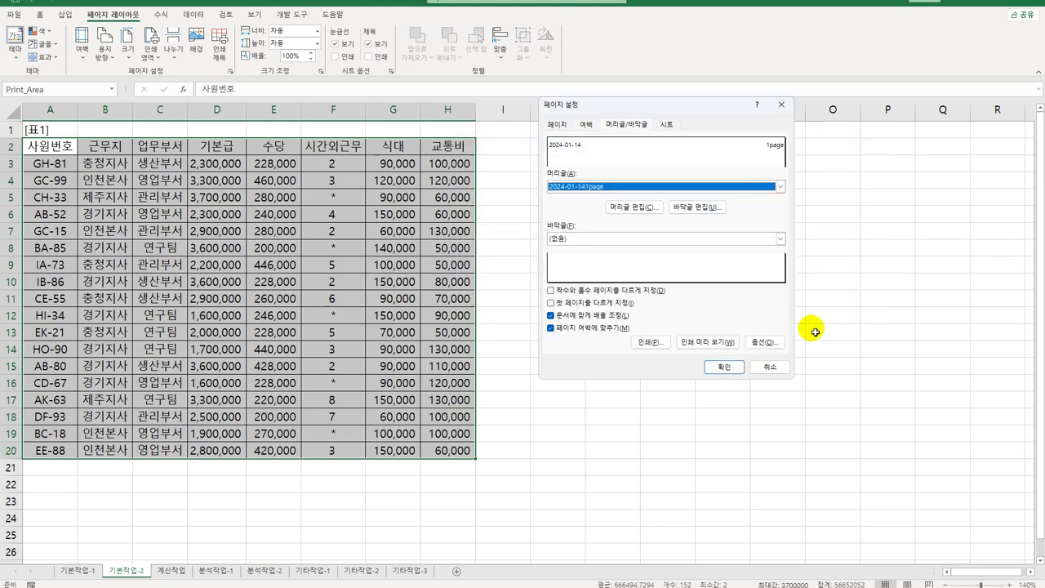
# Preview the printout of the 기본작업-2 table and return to the sheet
pyautogui.click(724, 345)
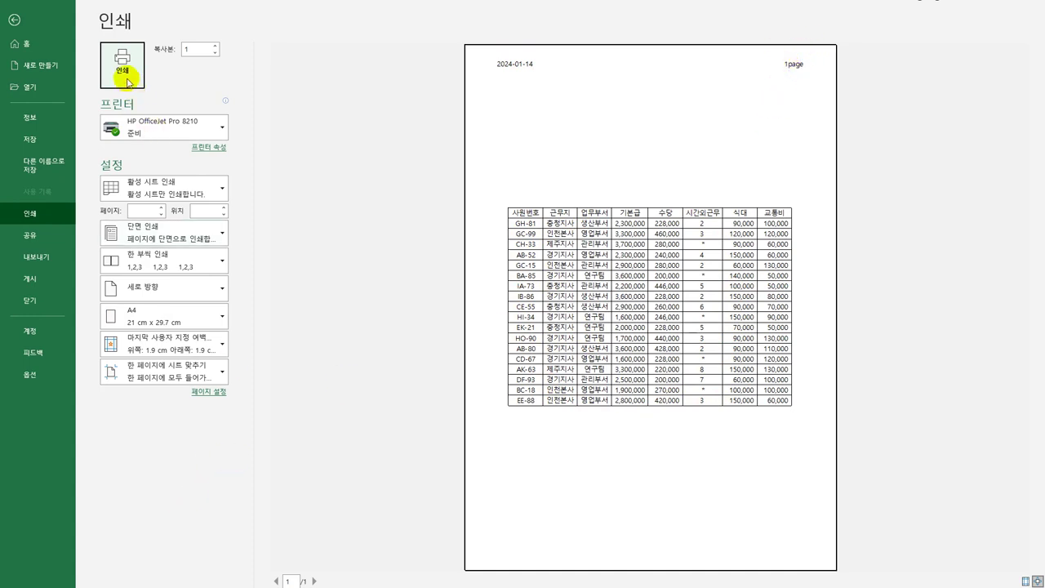
pyautogui.click(16, 20)
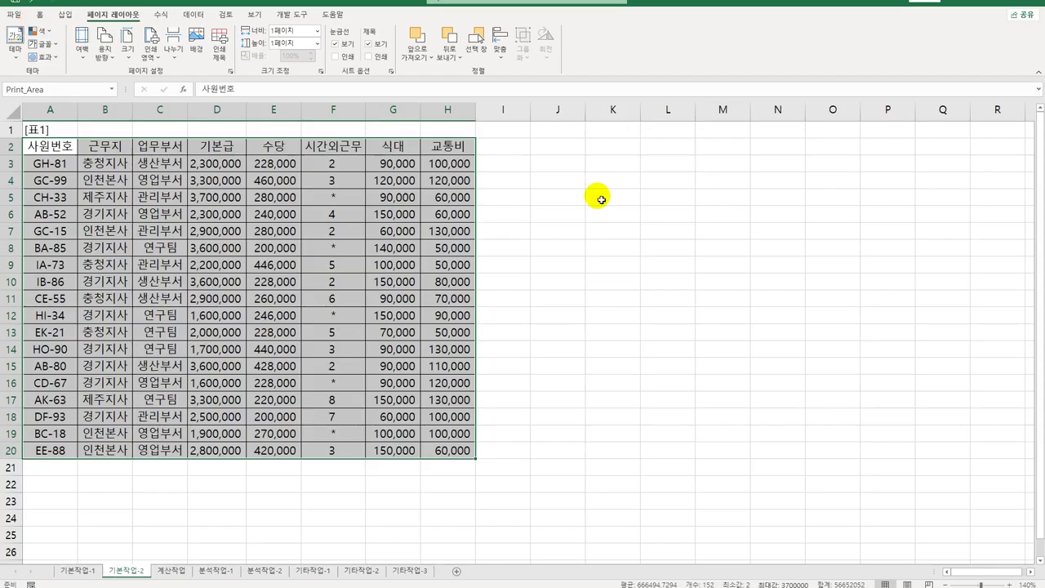
pyautogui.click(579, 318)
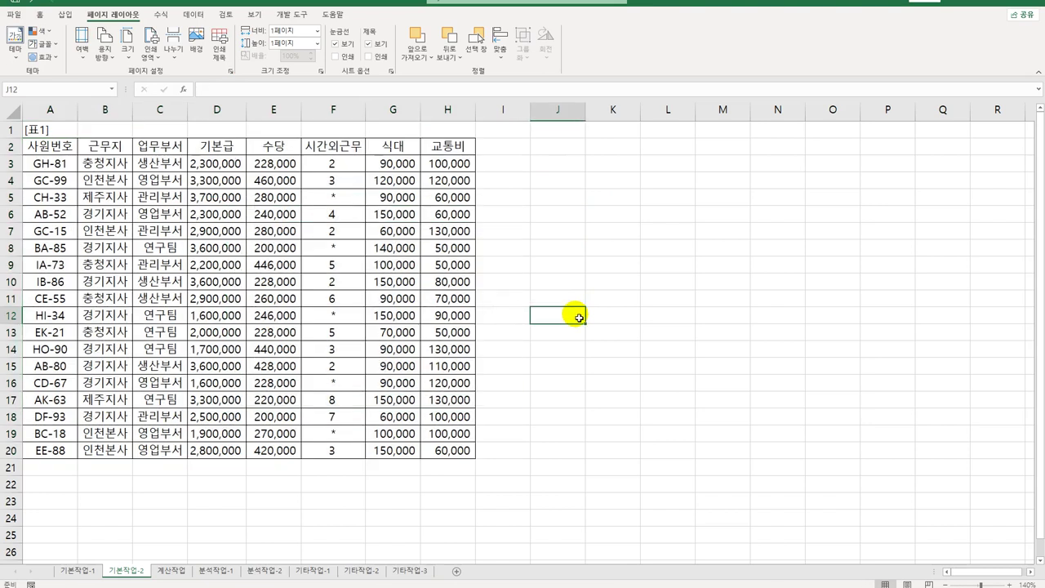
# On the 계산작업 sheet, examine the 시간외수당 and 시간외근무 columns and the letter ranges and hourly rates in 표5
pyautogui.click(171, 570)
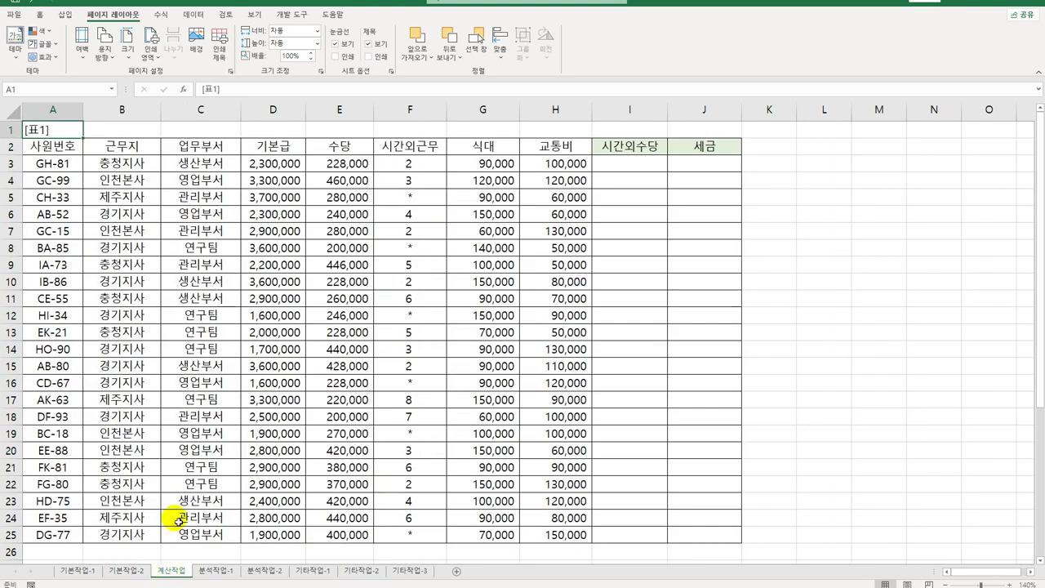
pyautogui.click(653, 166)
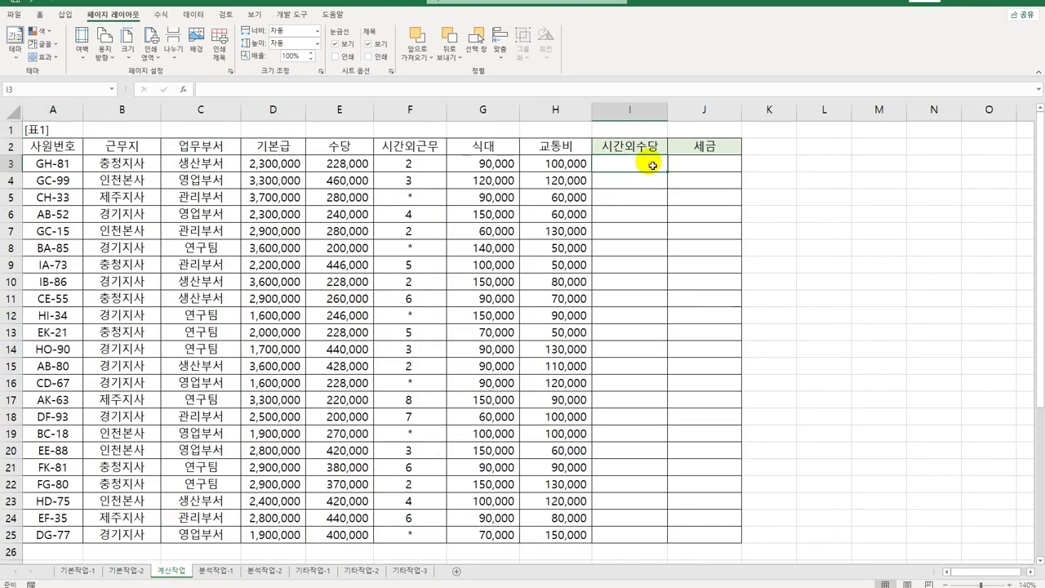
pyautogui.click(427, 166)
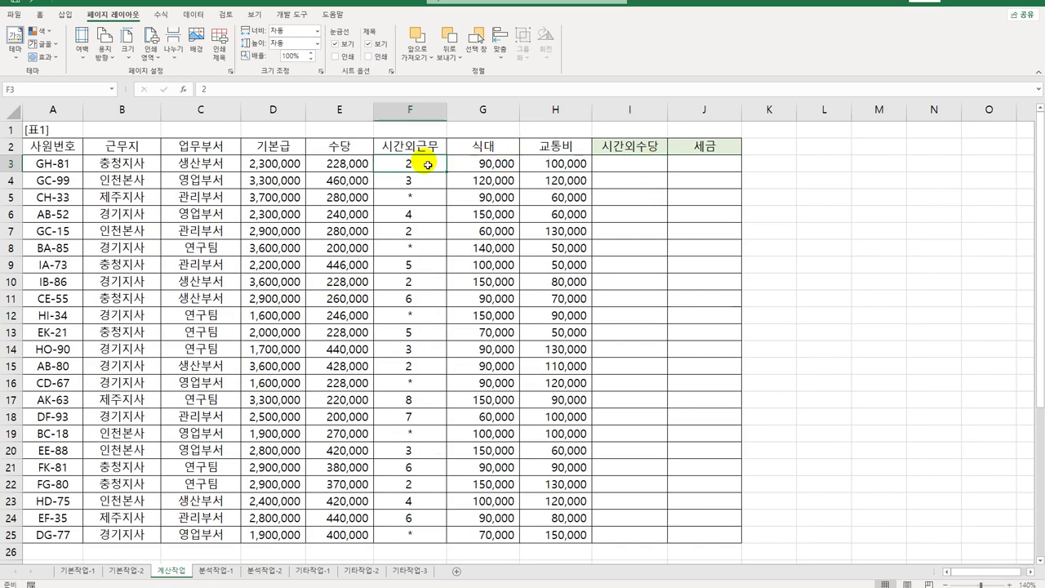
pyautogui.scroll(-6, 457, 282)
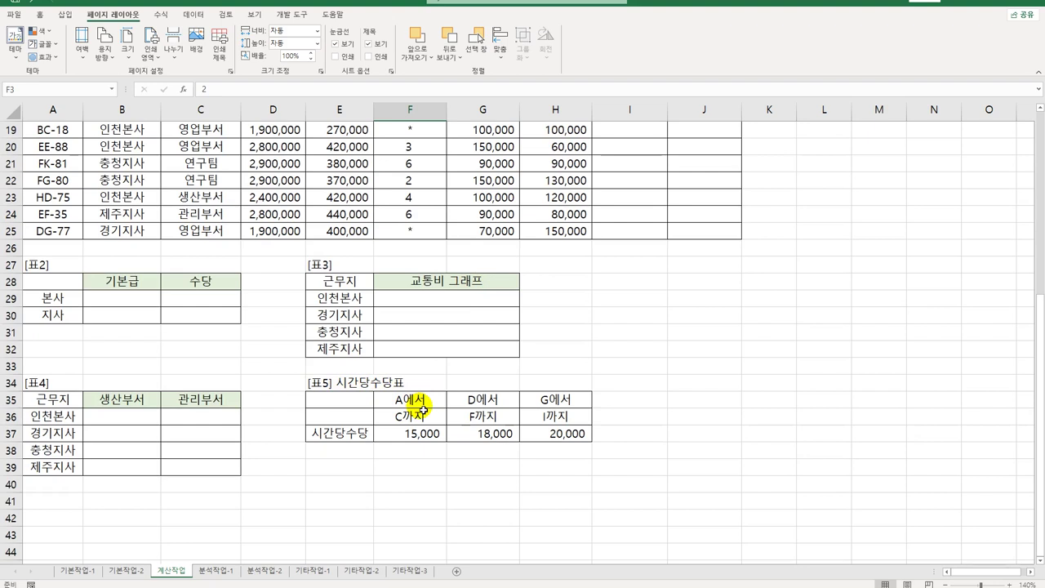
pyautogui.moveTo(412, 401); pyautogui.dragTo(424, 417)
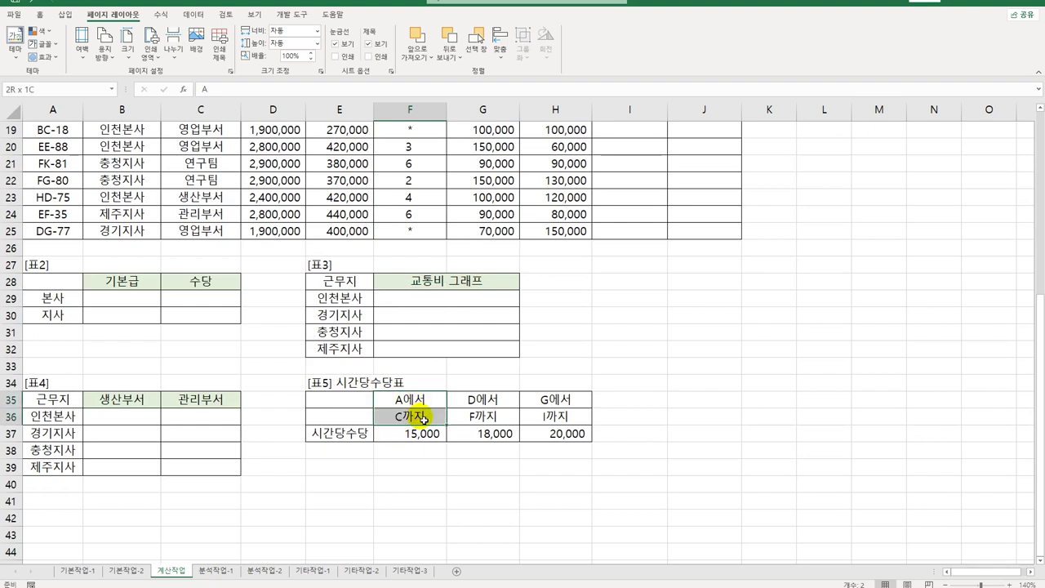
pyautogui.click(481, 402)
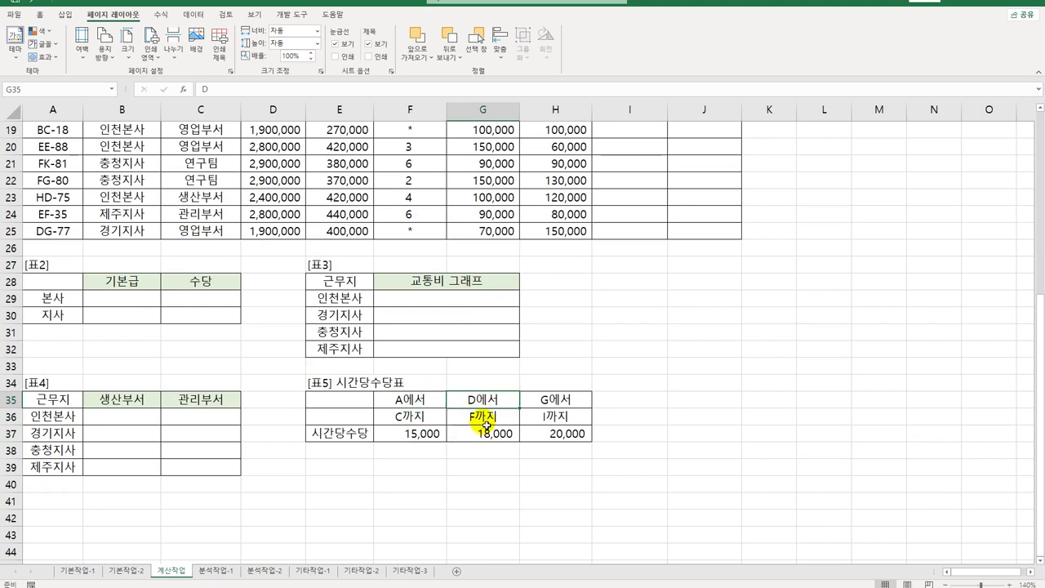
pyautogui.click(561, 400)
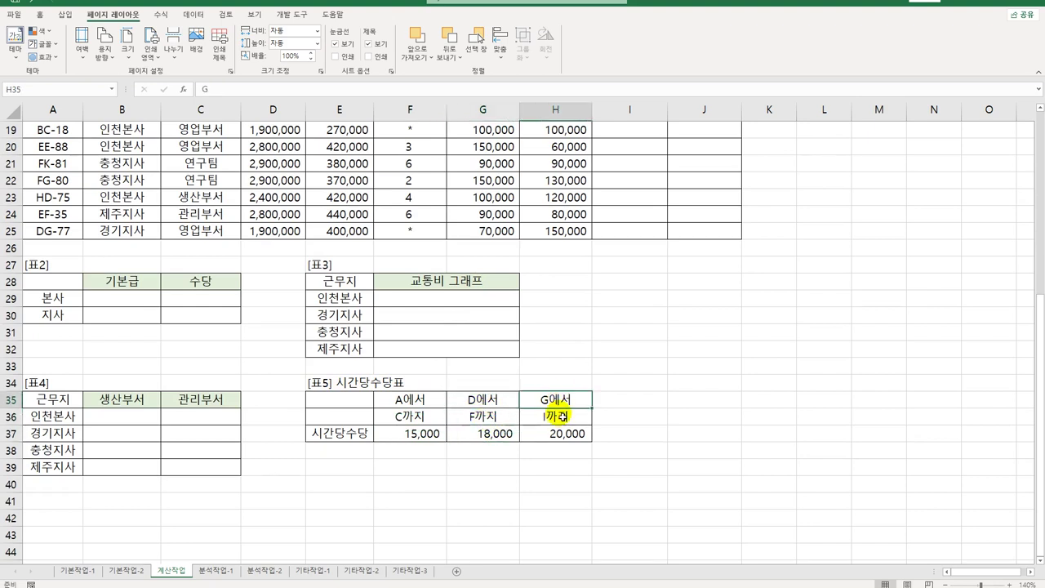
pyautogui.click(553, 434)
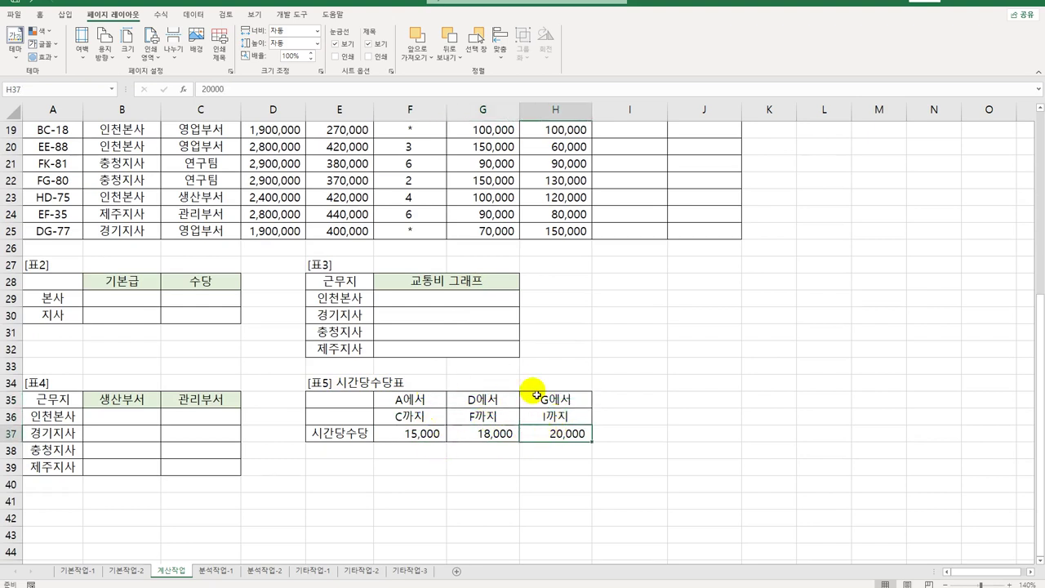
pyautogui.moveTo(411, 400); pyautogui.dragTo(553, 401)
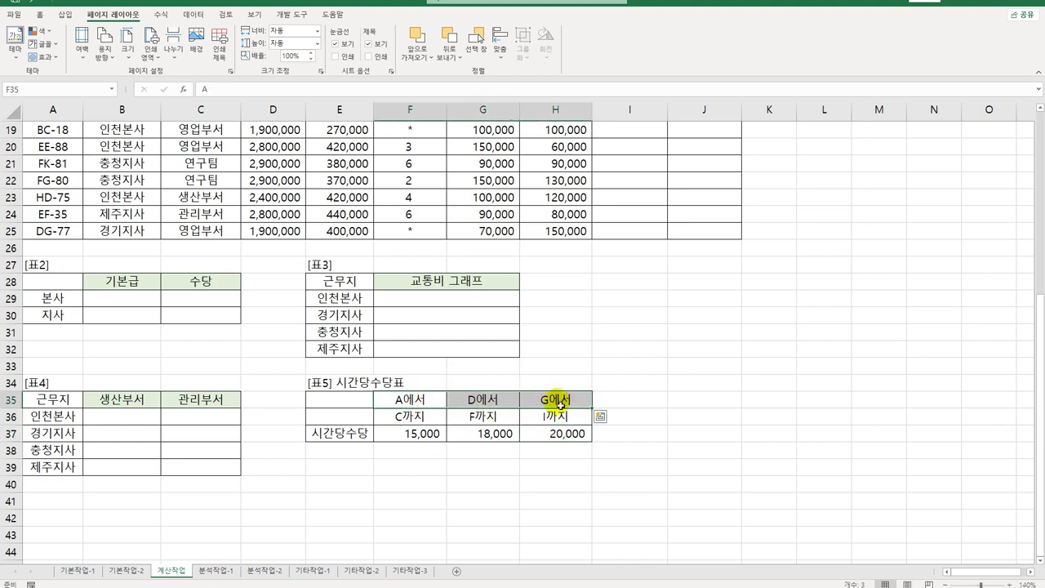
pyautogui.moveTo(423, 434); pyautogui.dragTo(555, 433)
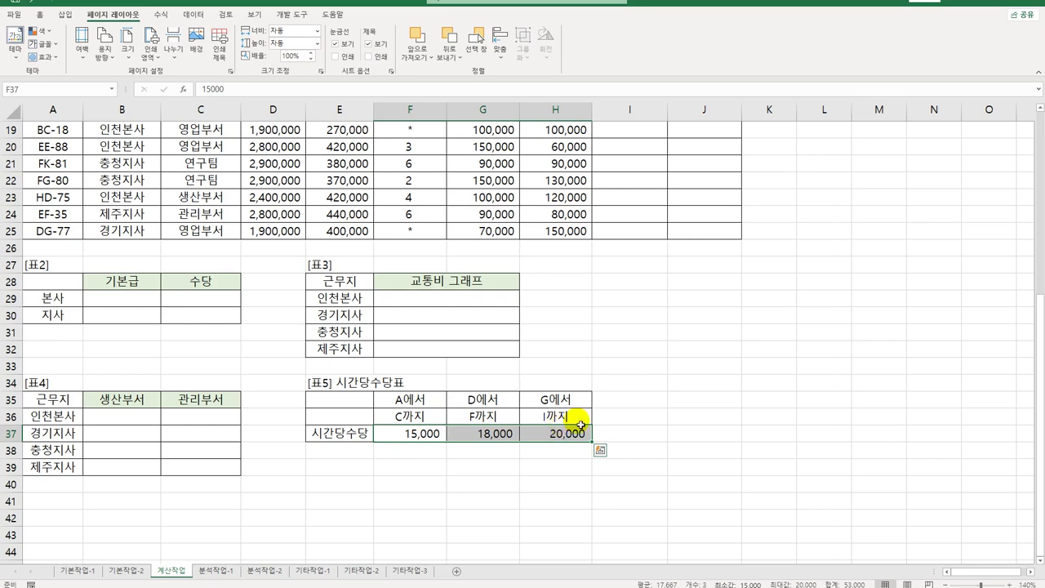
pyautogui.scroll(6, 654, 415)
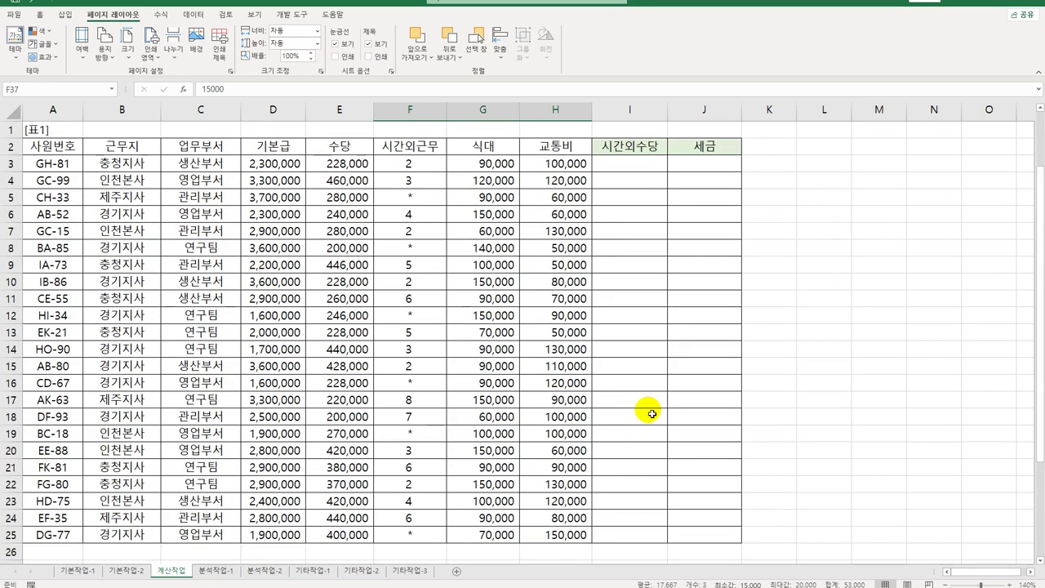
# In I3, start an HLOOKUP formula with MID(A3,2,1) as the lookup value
pyautogui.click(640, 171)
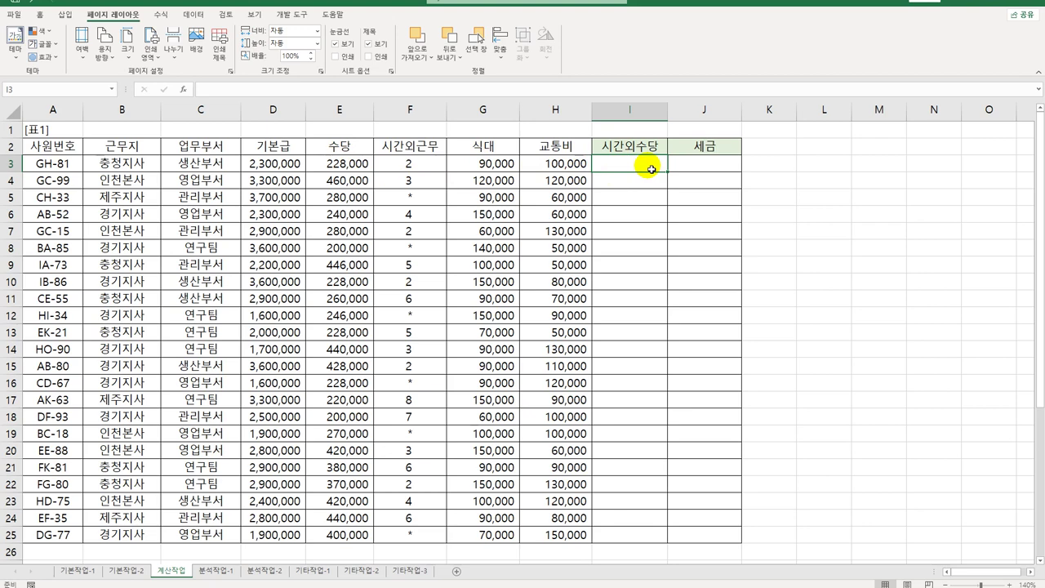
pyautogui.write('=HLOOKUP(')
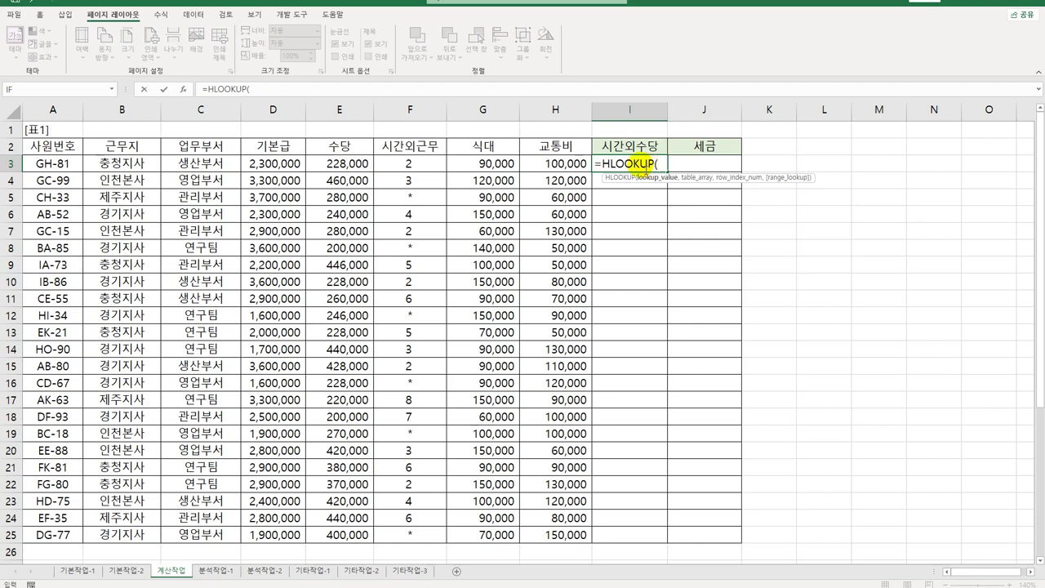
pyautogui.scroll(-3, 588, 270)
pyautogui.scroll(3, 542, 530)
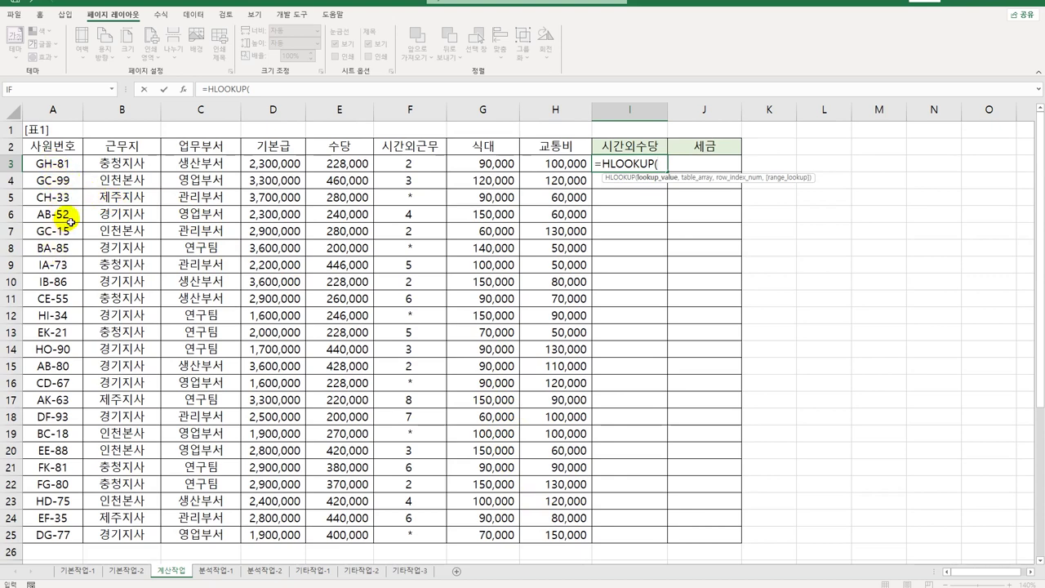
pyautogui.write('mid')
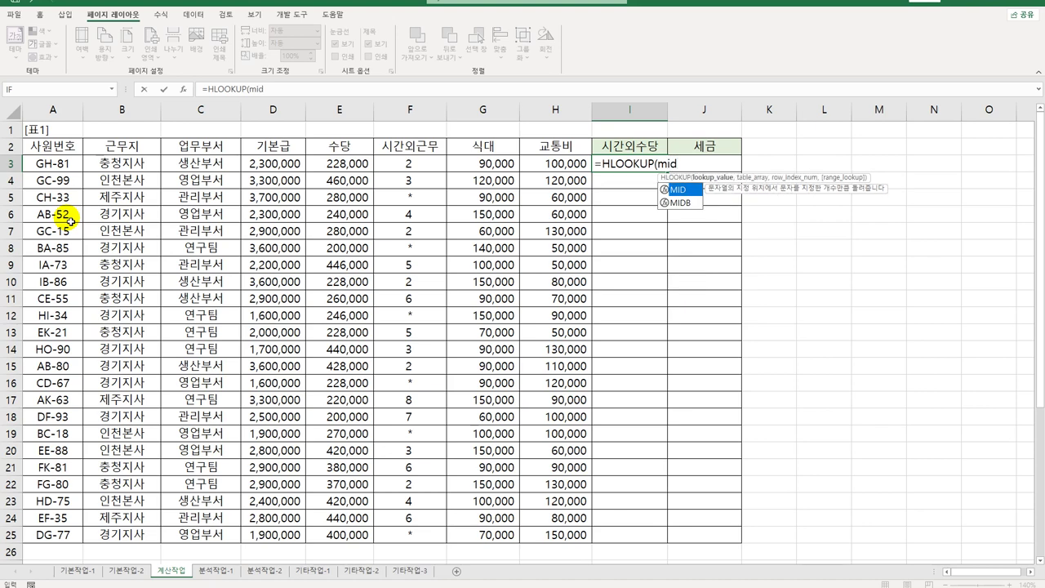
pyautogui.press('Tab')
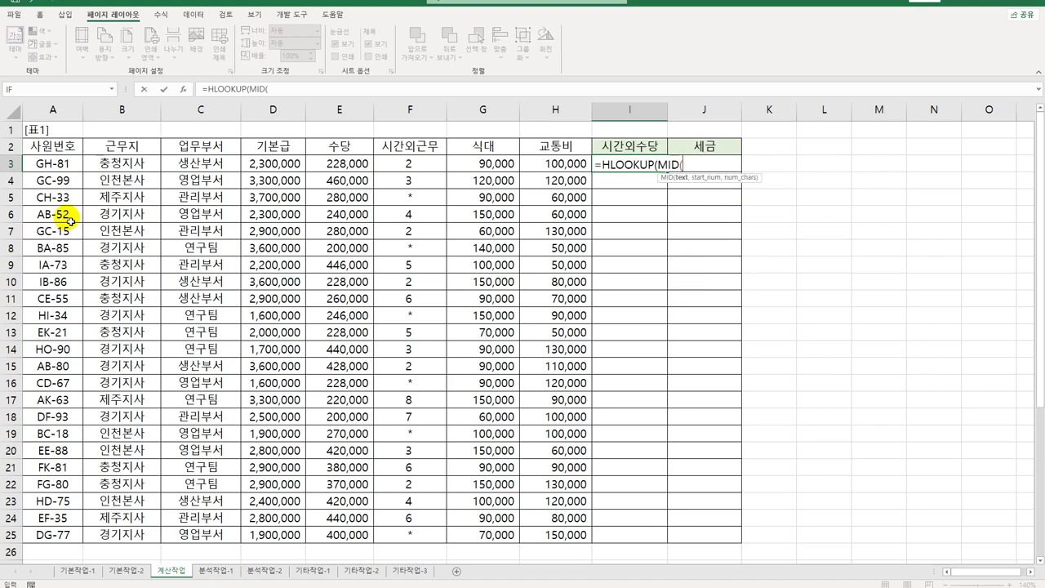
pyautogui.click(53, 164)
pyautogui.write(',2,1),')
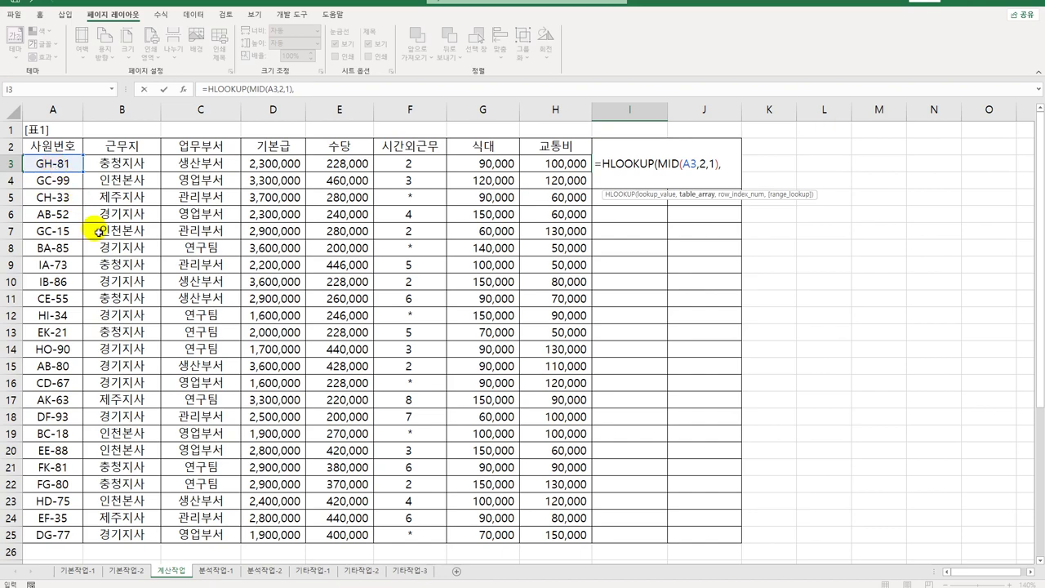
# Add the 표5 range $F$35:$H$37 as the HLOOKUP table array and 3 as the row index
pyautogui.scroll(-6, 490, 392)
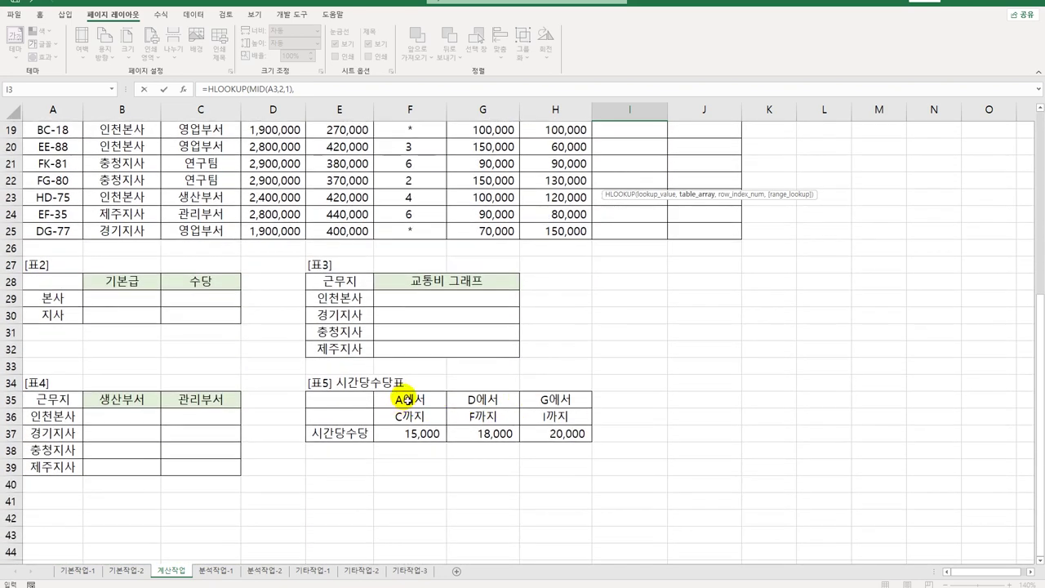
pyautogui.moveTo(401, 399); pyautogui.dragTo(545, 433)
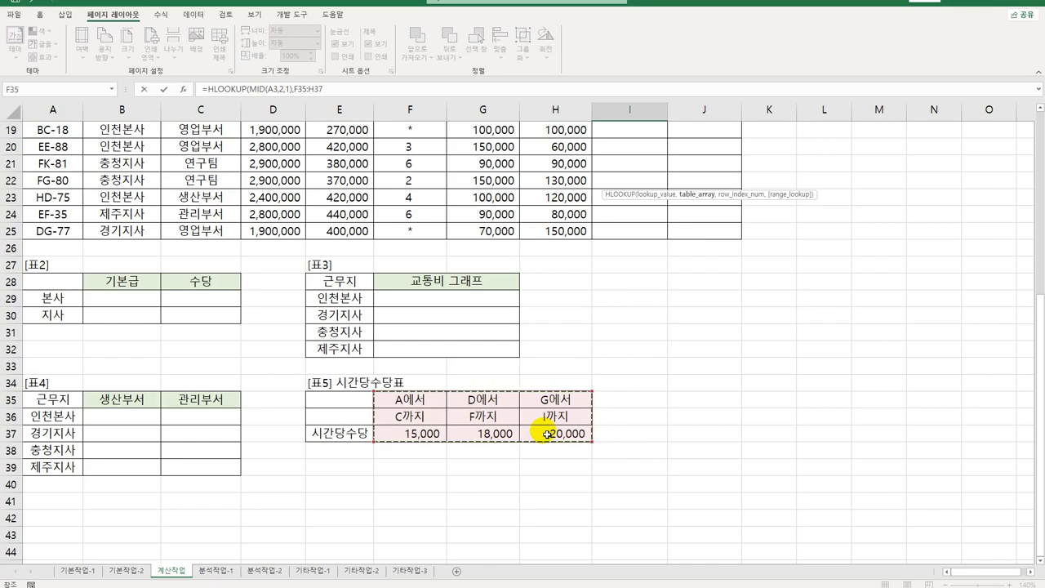
pyautogui.press('F4')
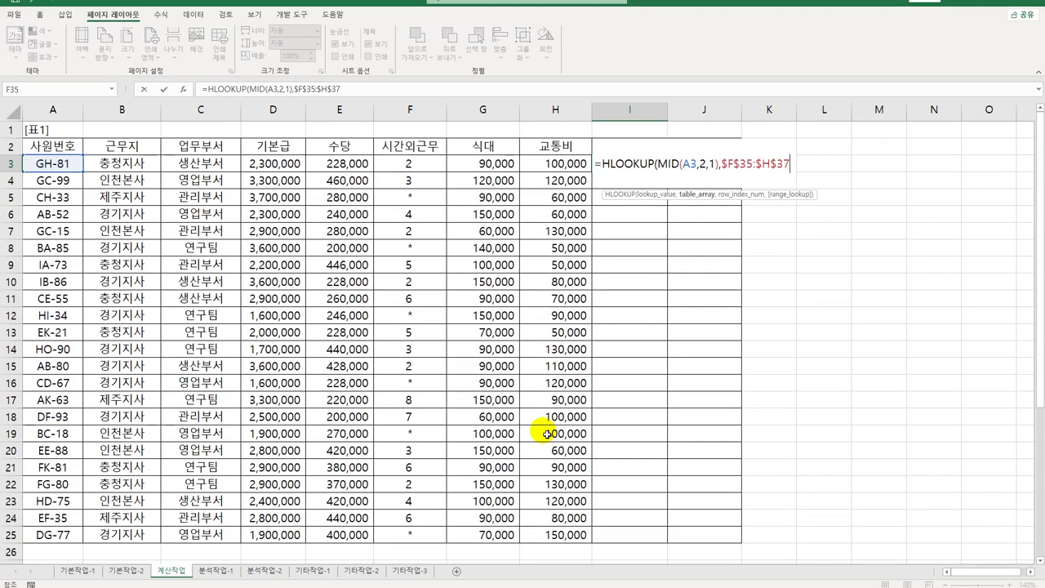
pyautogui.write(',')
pyautogui.scroll(-6, 545, 434)
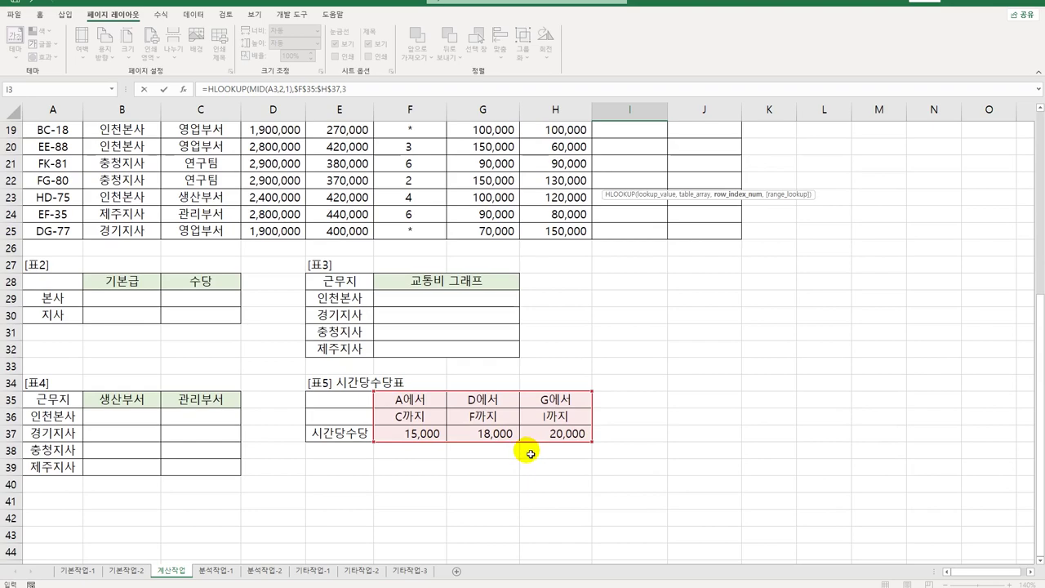
pyautogui.scroll(6, 531, 441)
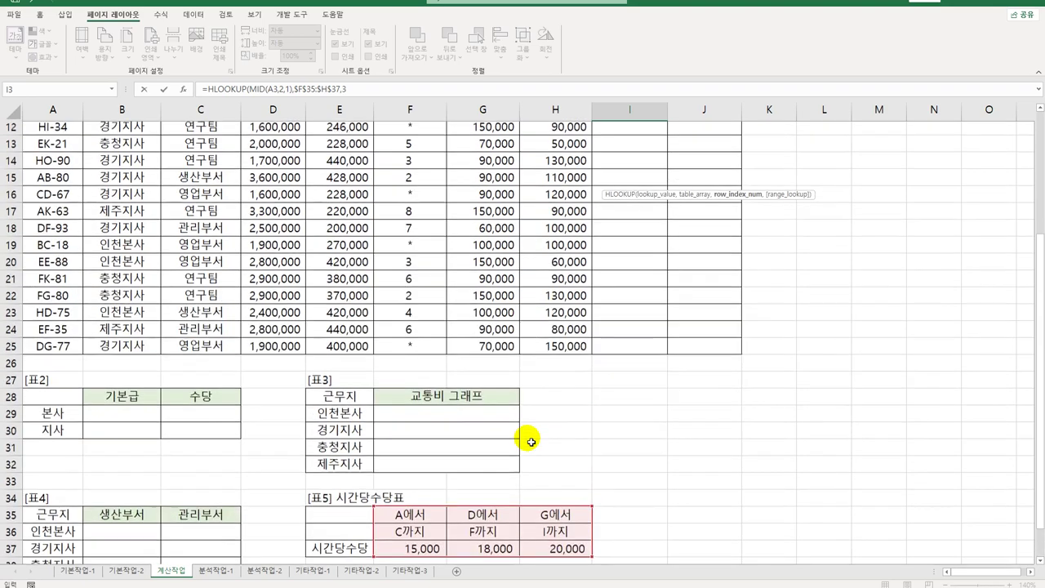
pyautogui.scroll(-2, 530, 439)
pyautogui.scroll(-1, 531, 438)
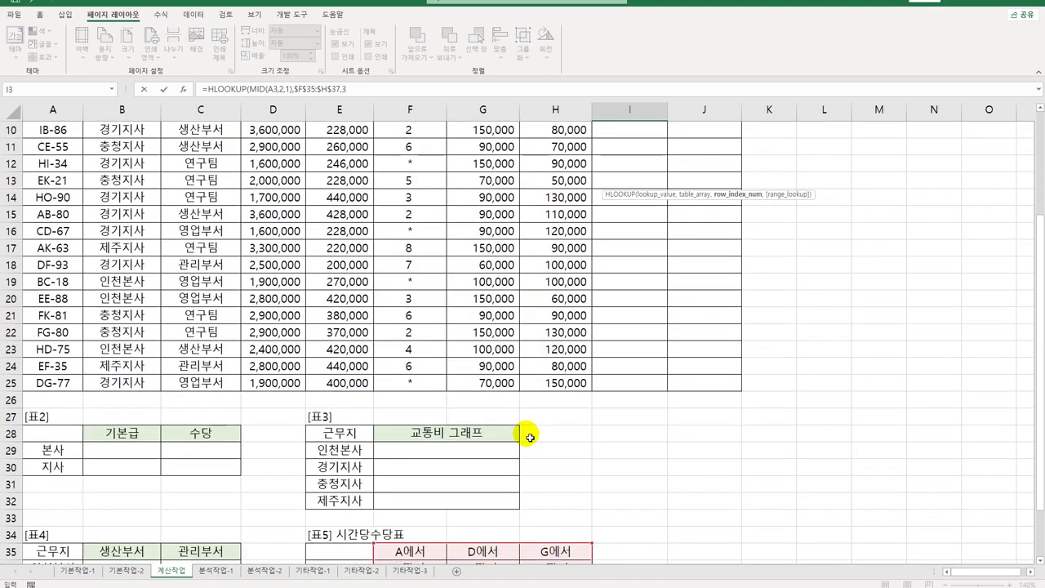
pyautogui.scroll(3, 529, 437)
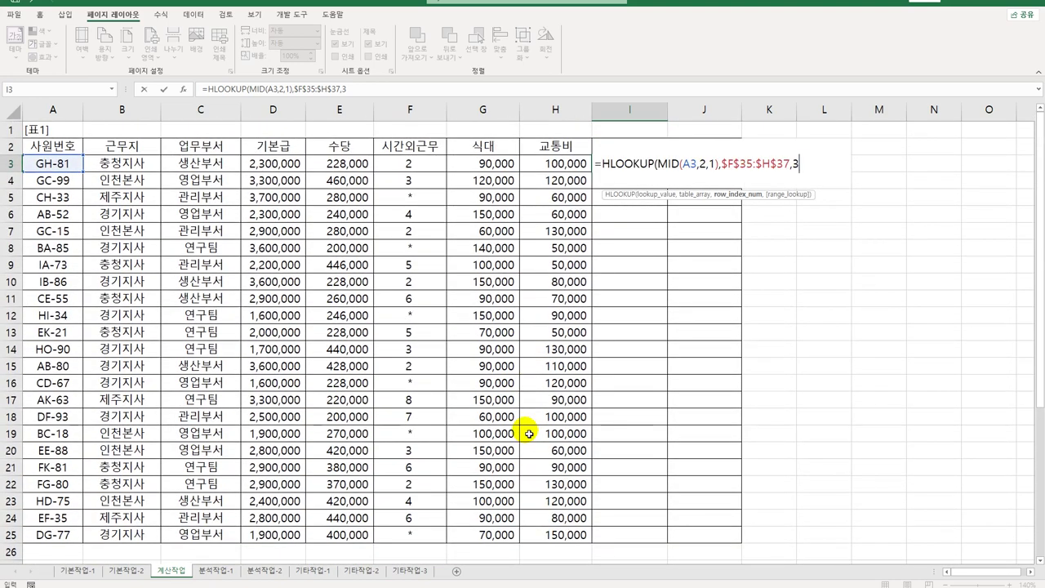
# Complete the HLOOKUP formula in I3, fill it down to I25, and check it against the hourly rates in 표5
pyautogui.write(')')
pyautogui.press('Return')
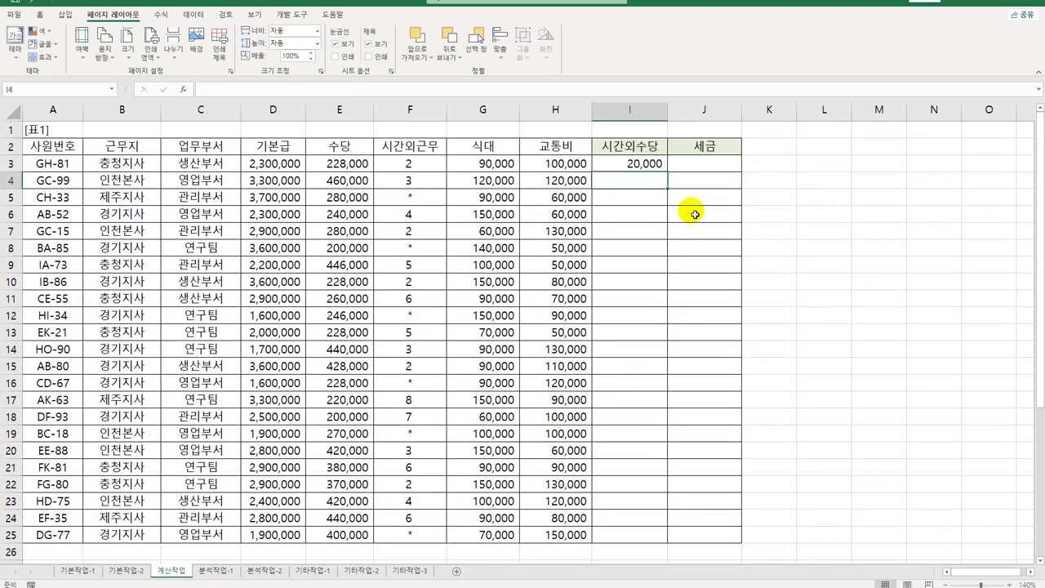
pyautogui.click(658, 168)
pyautogui.moveTo(666, 188); pyautogui.dragTo(642, 536)
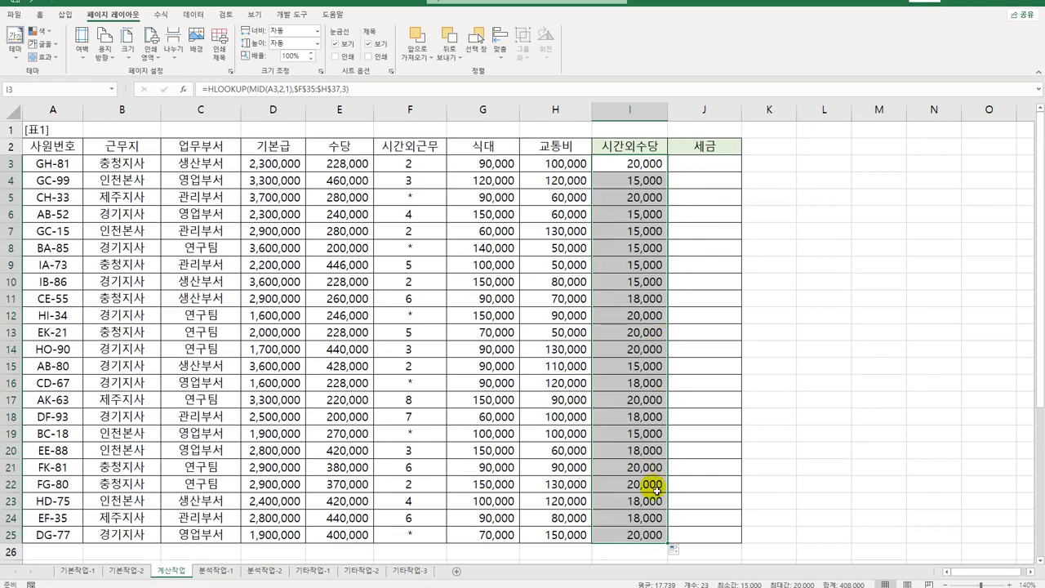
pyautogui.scroll(-6, 658, 488)
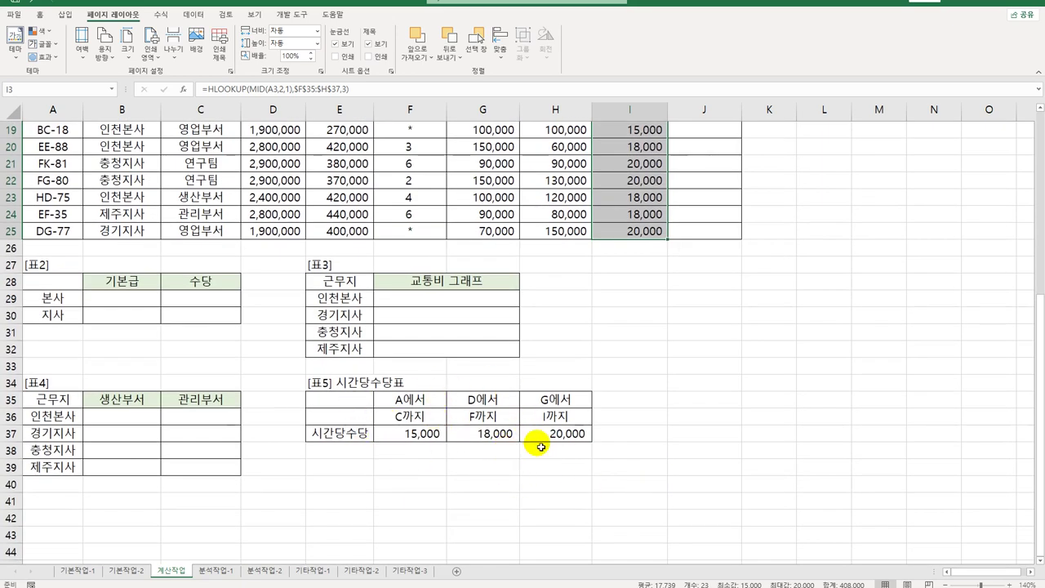
pyautogui.scroll(6, 535, 443)
# Multiply the HLOOKUP in I3 by the 시간외근무 value in F3 and fill the formula down to I25
pyautogui.click(619, 164)
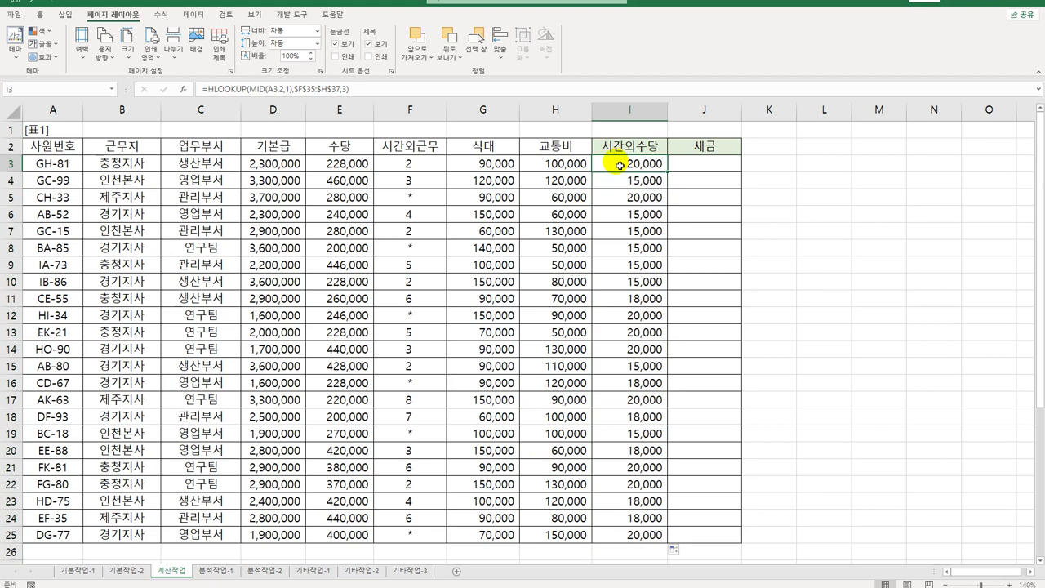
pyautogui.doubleClick(621, 166)
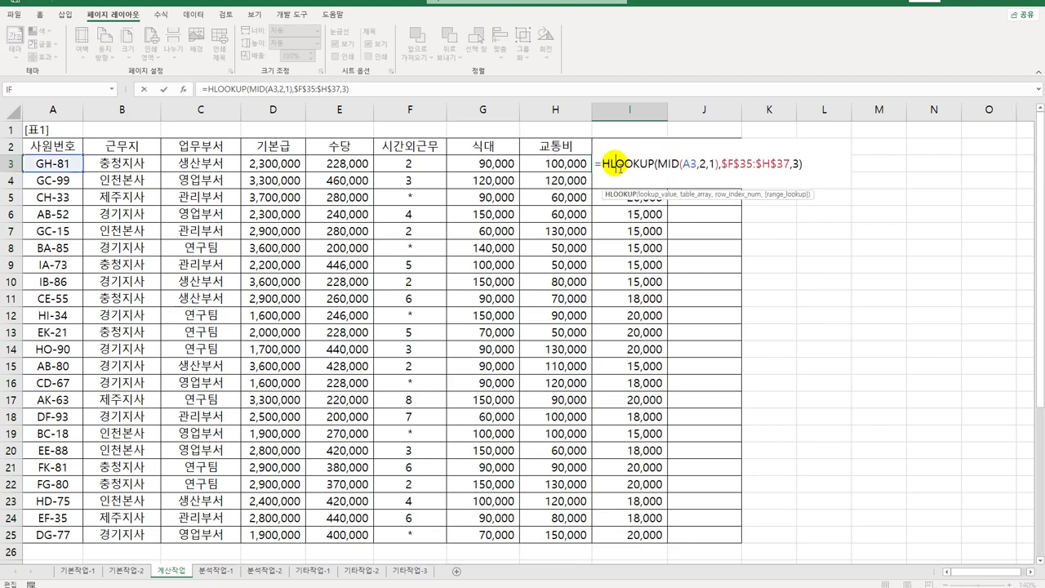
pyautogui.click(422, 167)
pyautogui.write('*')
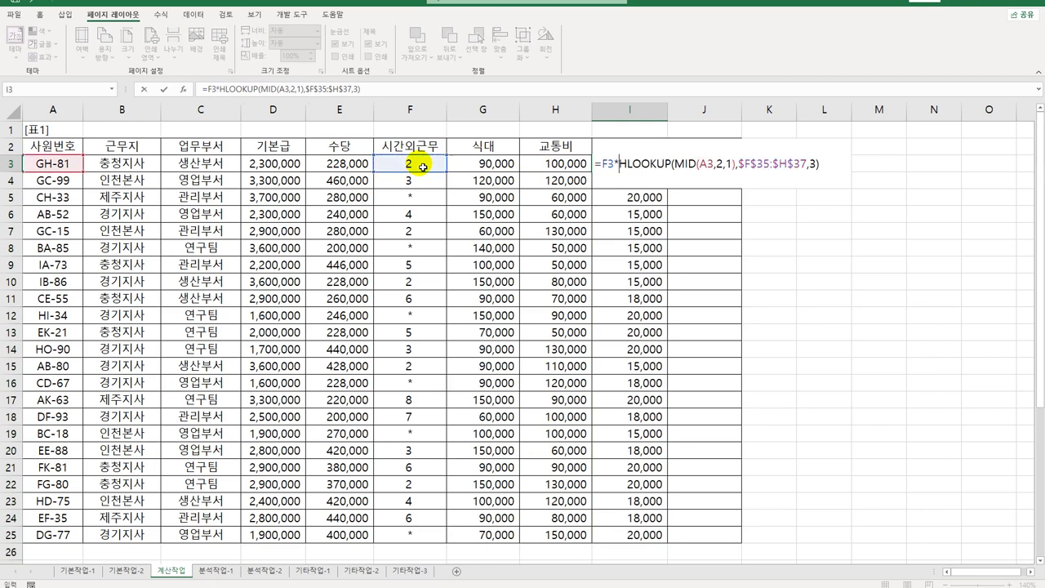
pyautogui.press('Return')
pyautogui.click(633, 164)
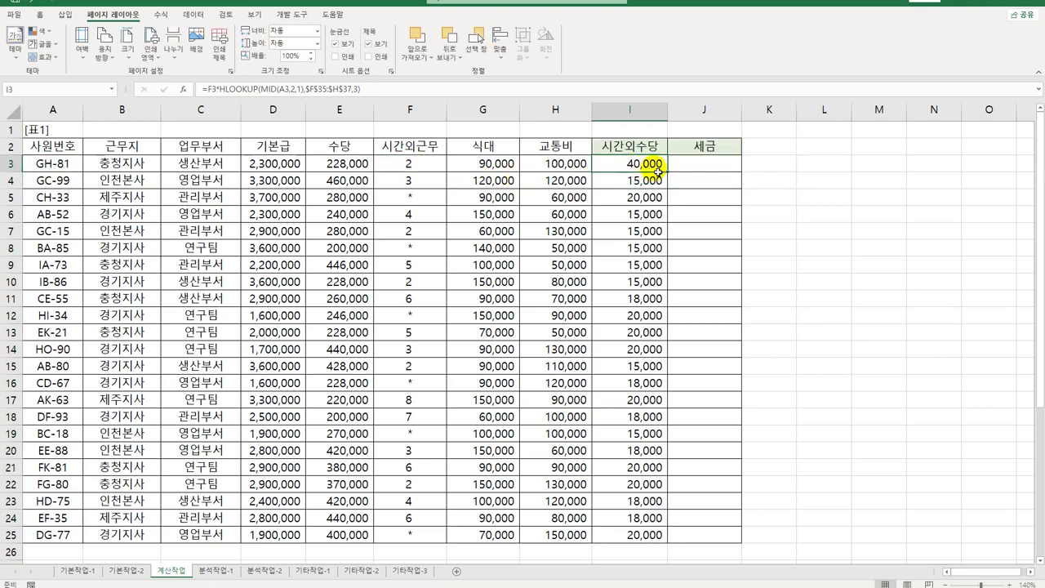
pyautogui.doubleClick(669, 173)
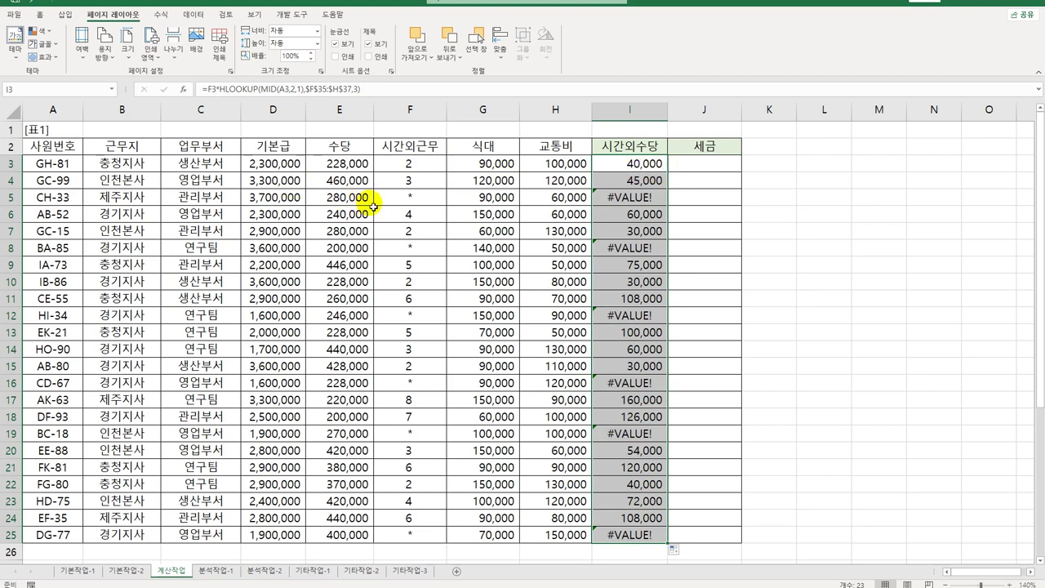
# Wrap the I3 formula in IFERROR with 0 as the error value and fill it down the 시간외수당 column to I25
pyautogui.click(418, 196)
pyautogui.click(415, 248)
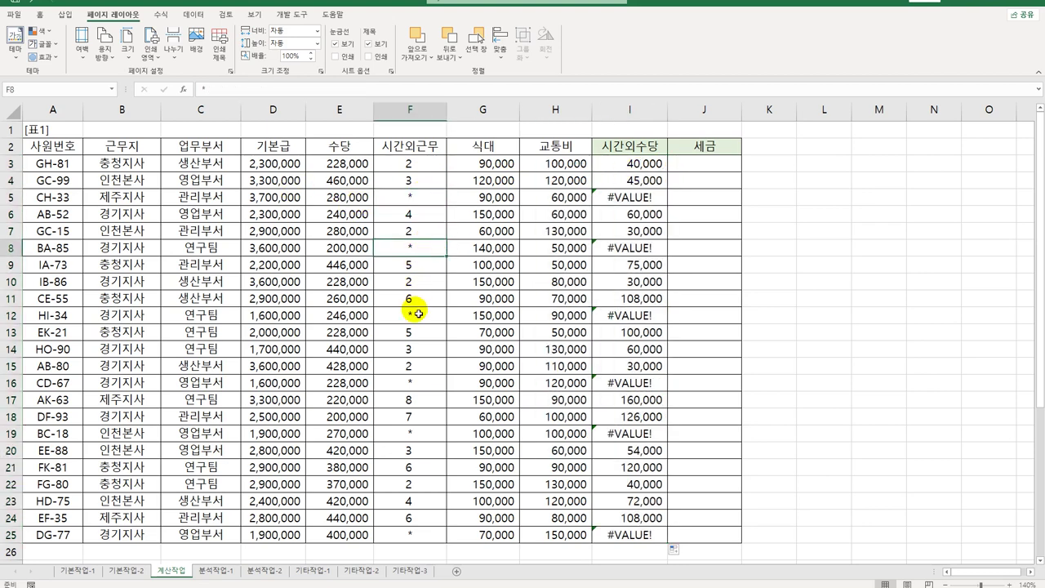
pyautogui.click(417, 317)
pyautogui.click(650, 164)
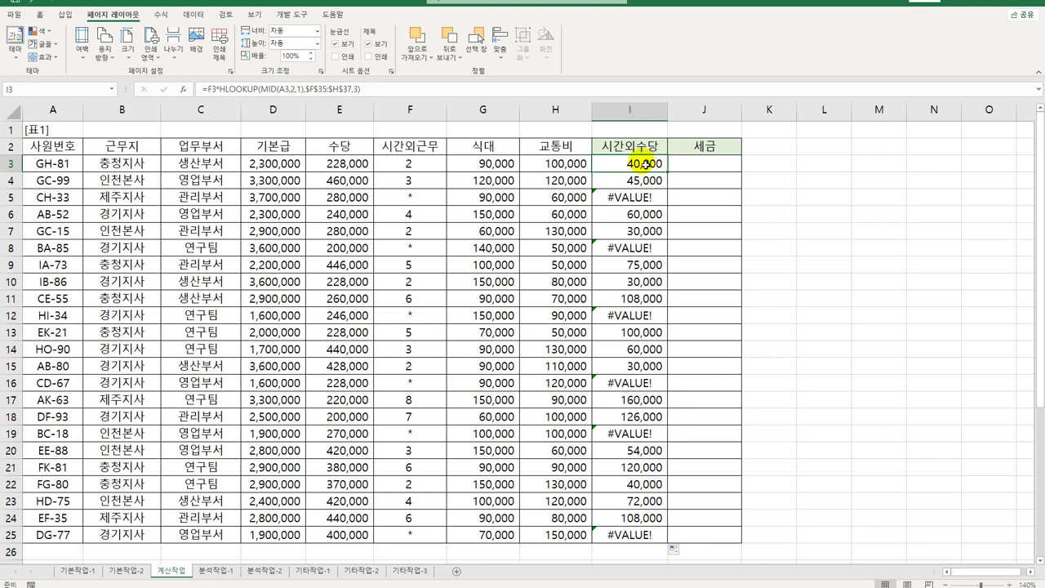
pyautogui.doubleClick(602, 164)
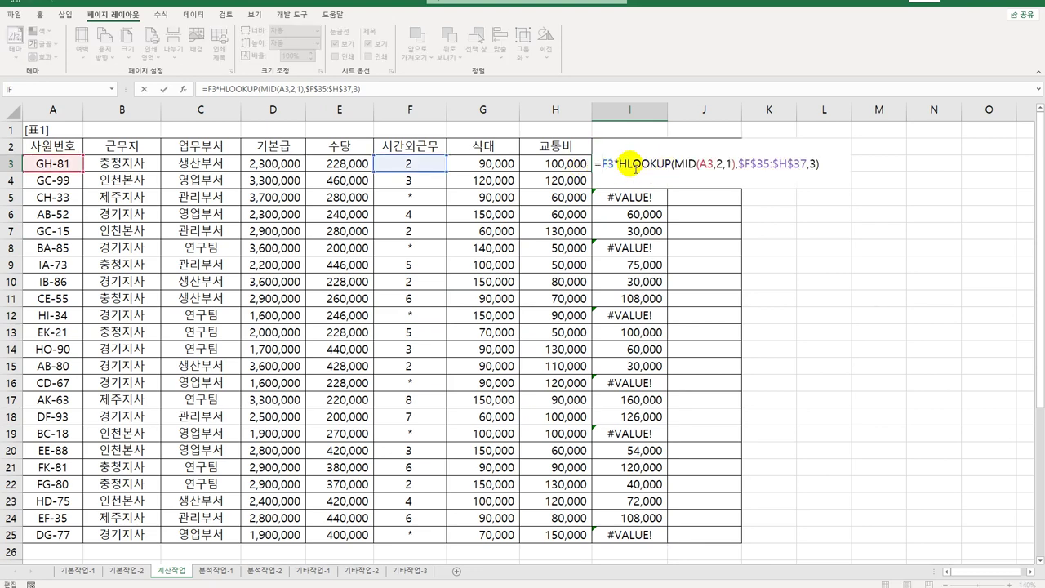
pyautogui.write('IFERROR(')
pyautogui.press('End')
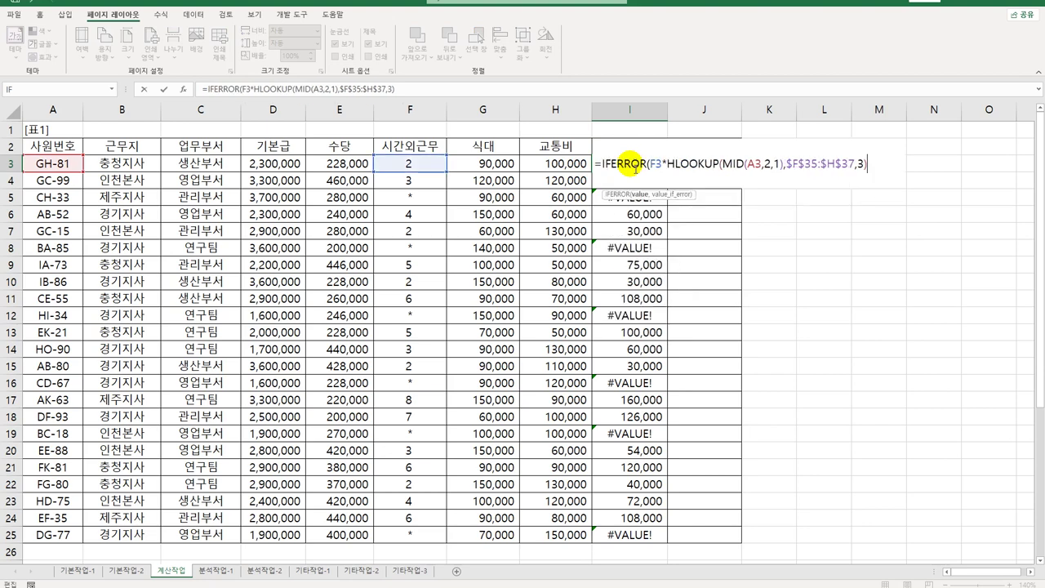
pyautogui.write(',0)')
pyautogui.press('Return')
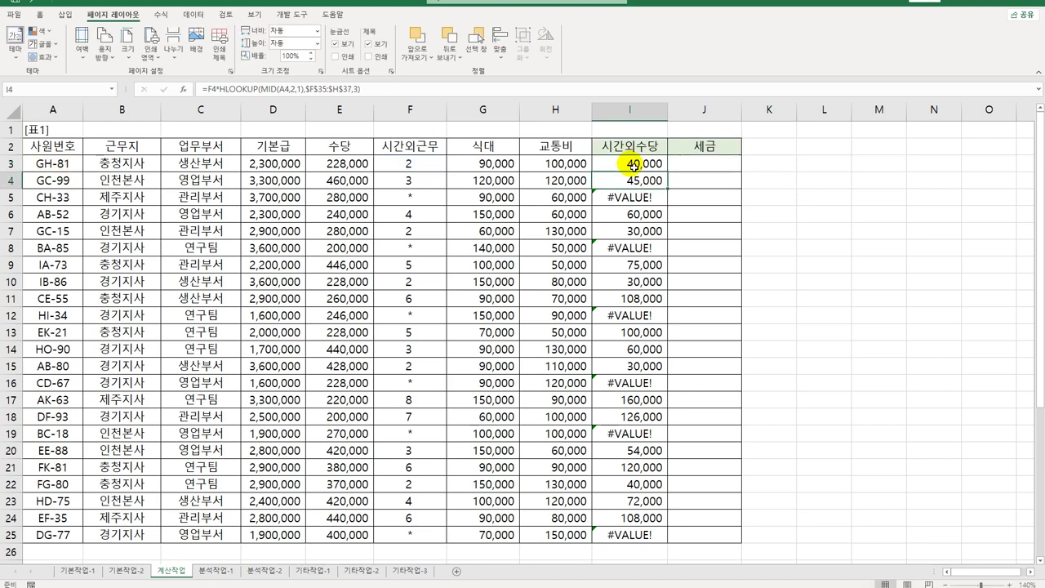
pyautogui.click(662, 162)
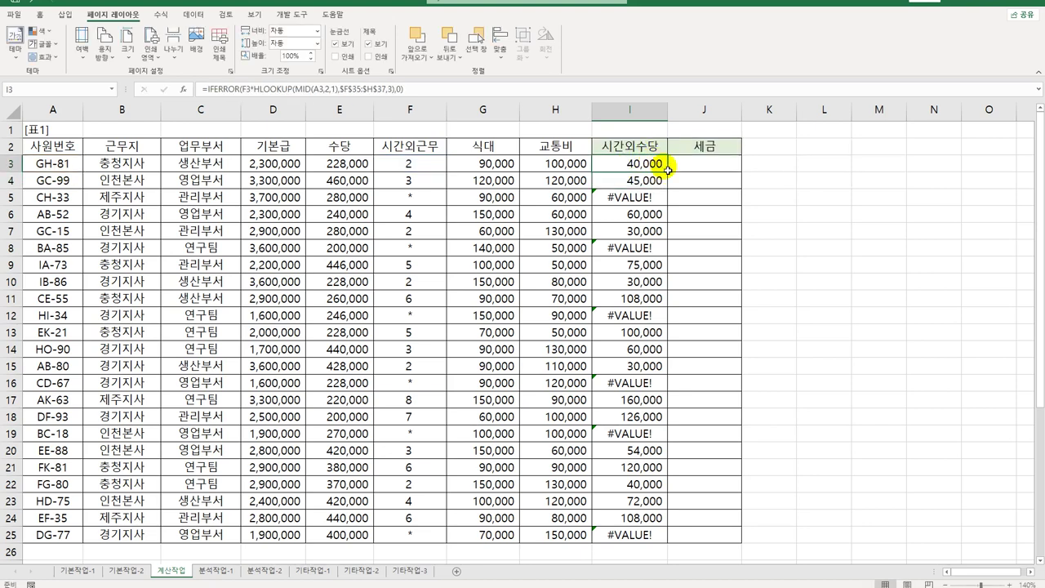
pyautogui.doubleClick(669, 173)
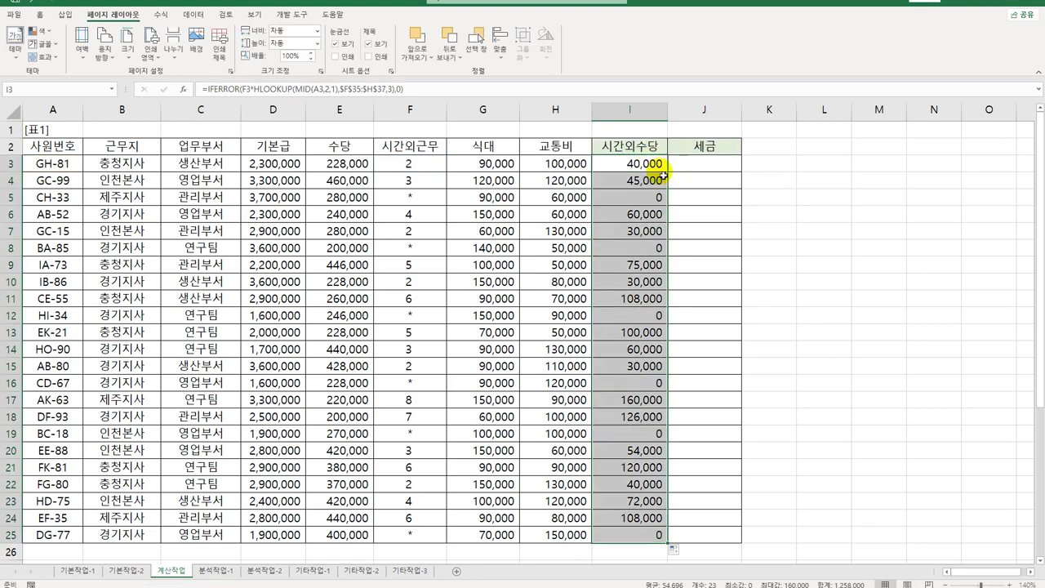
pyautogui.click(662, 166)
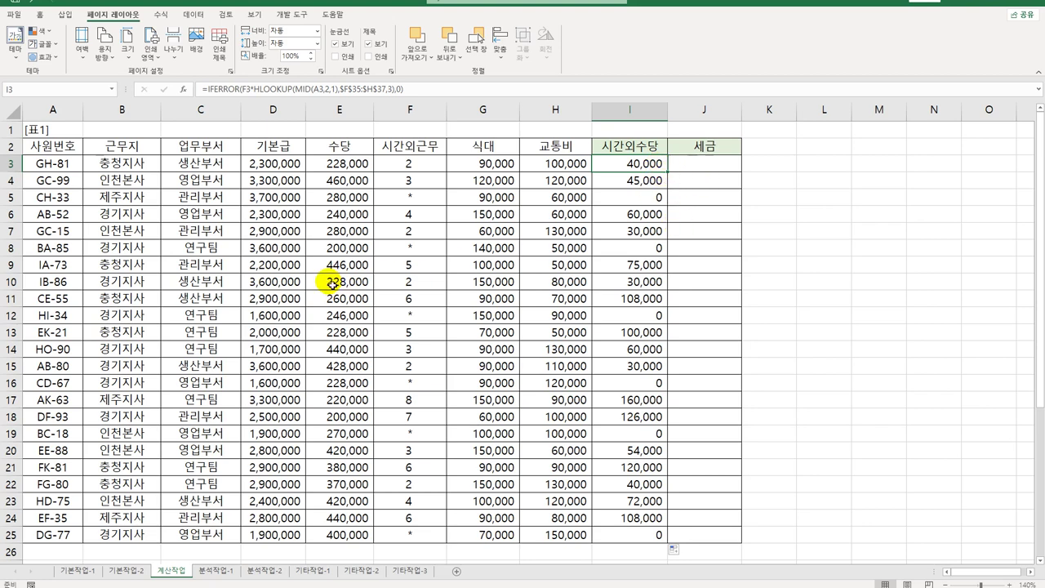
# Examine the empty 기본급 and 수당 cells in 표2 together with the 근무지 and 시간외근무 columns of 표1
pyautogui.scroll(-3, 331, 282)
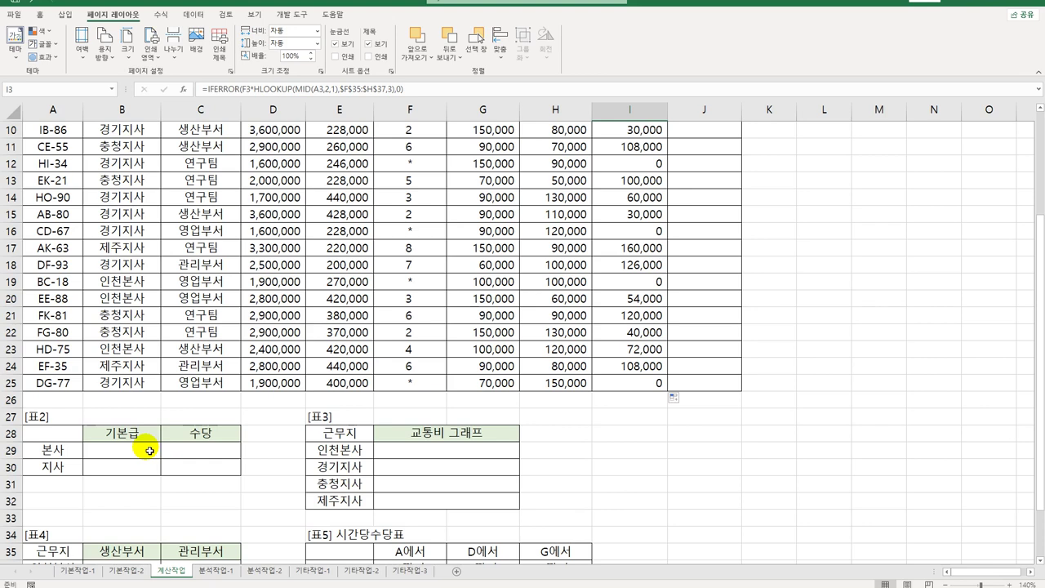
pyautogui.moveTo(150, 451); pyautogui.dragTo(201, 462)
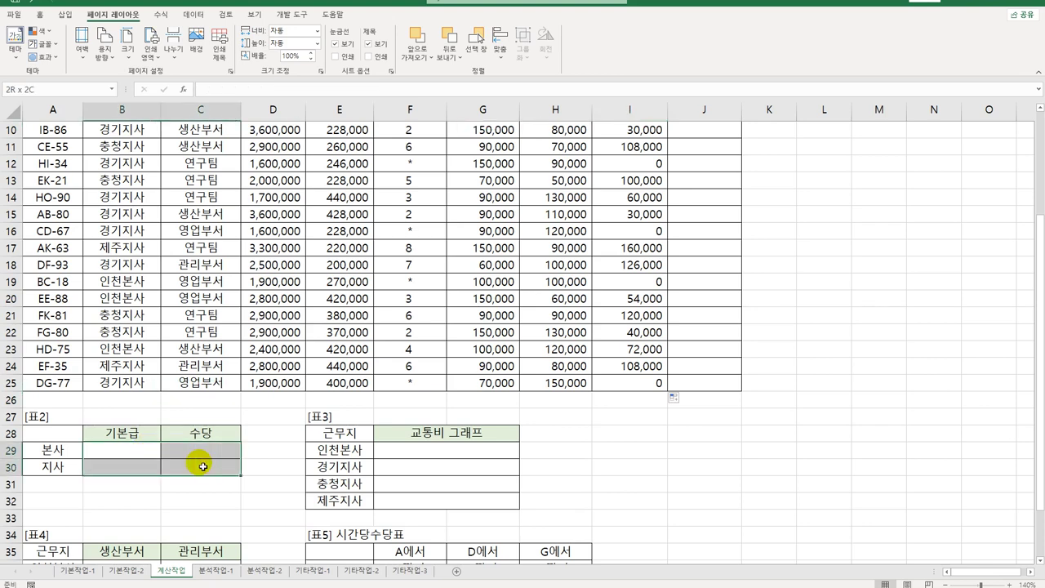
pyautogui.click(137, 458)
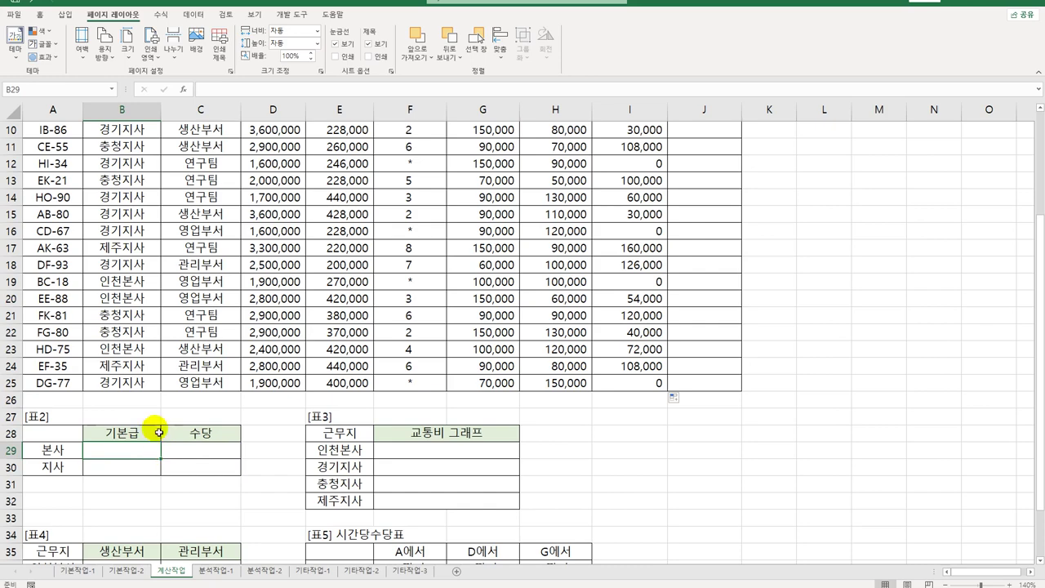
pyautogui.scroll(3, 173, 400)
pyautogui.moveTo(131, 163); pyautogui.dragTo(136, 532)
pyautogui.scroll(-3, 135, 523)
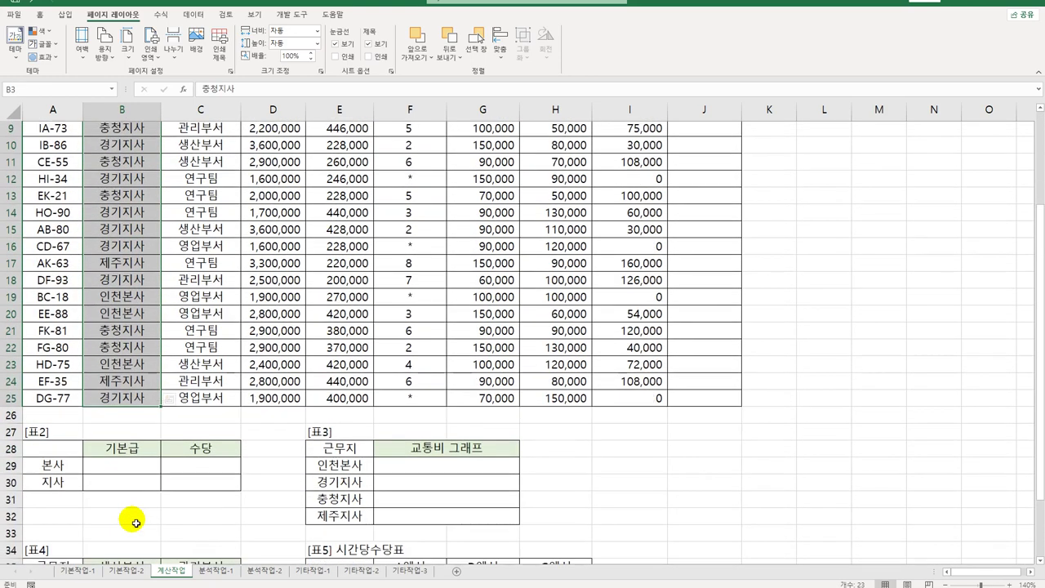
pyautogui.click(122, 451)
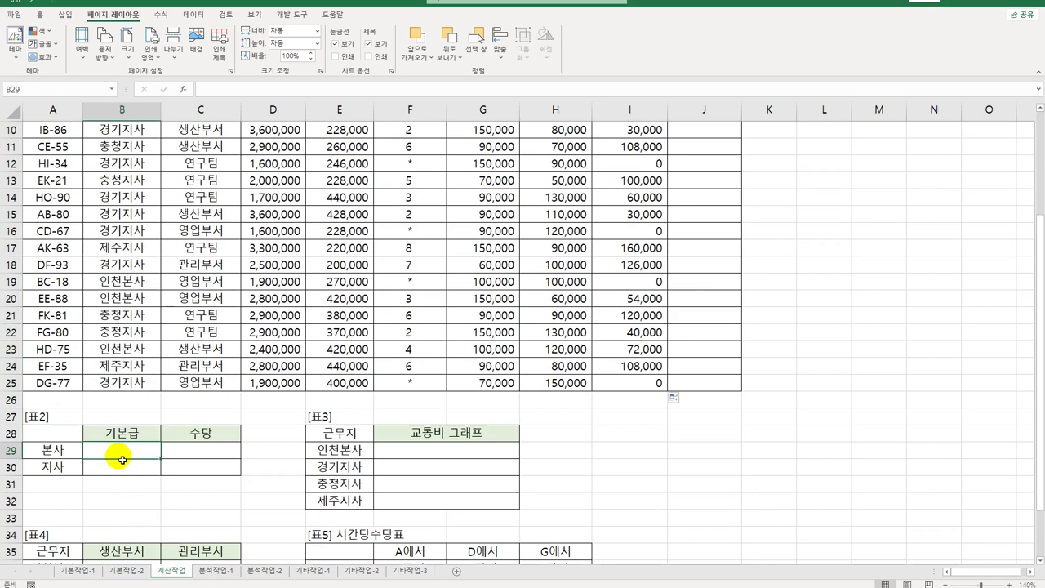
pyautogui.scroll(3, 392, 448)
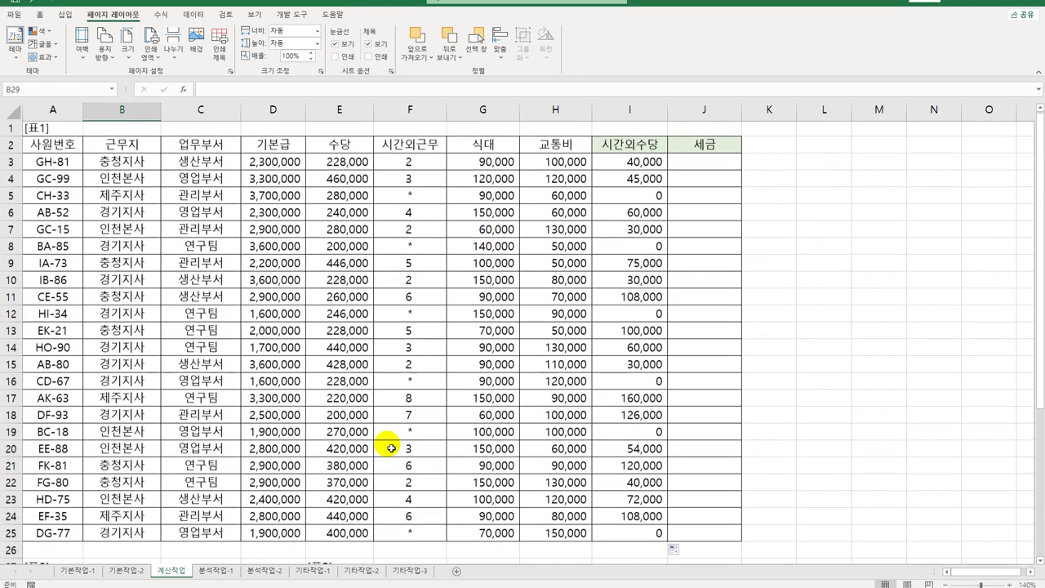
pyautogui.moveTo(413, 163); pyautogui.dragTo(401, 536)
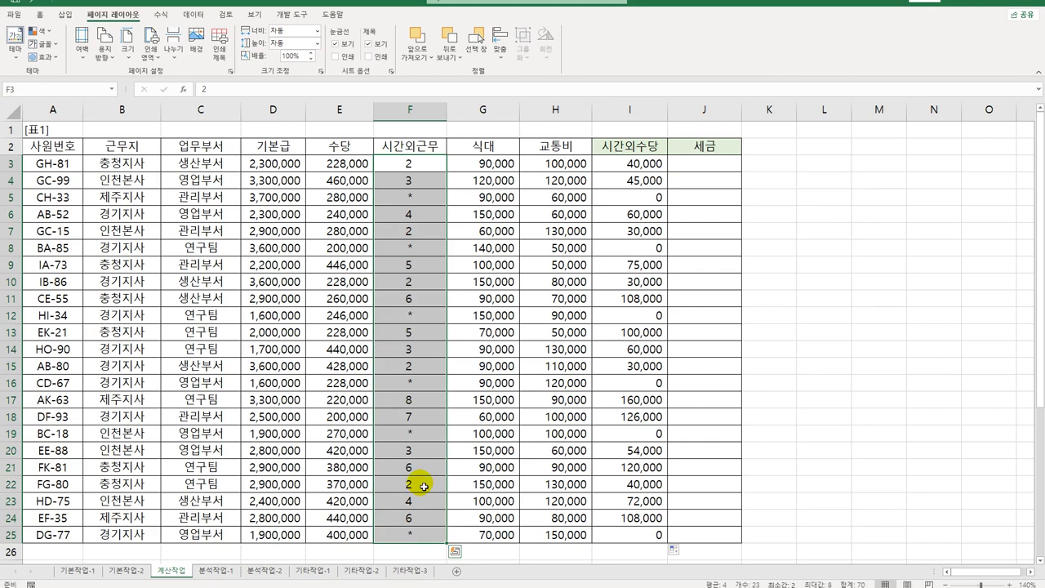
pyautogui.scroll(-3, 424, 487)
# In B29, start a MAX formula whose condition uses RIGHT to take 2 characters from the absolute 근무지 range $B$3:$B$25
pyautogui.click(152, 451)
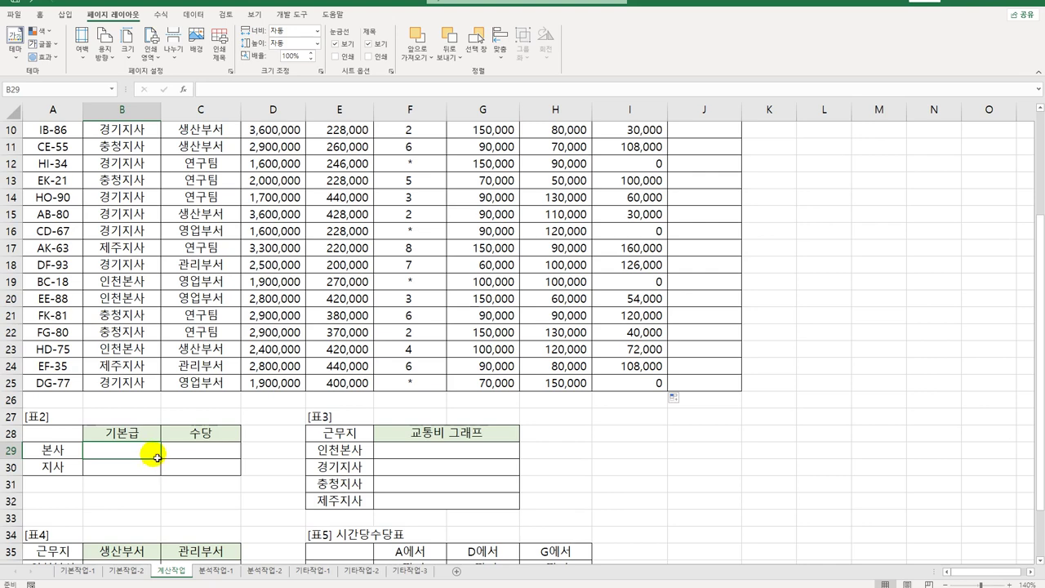
pyautogui.click(156, 457)
pyautogui.write('=MAX(')
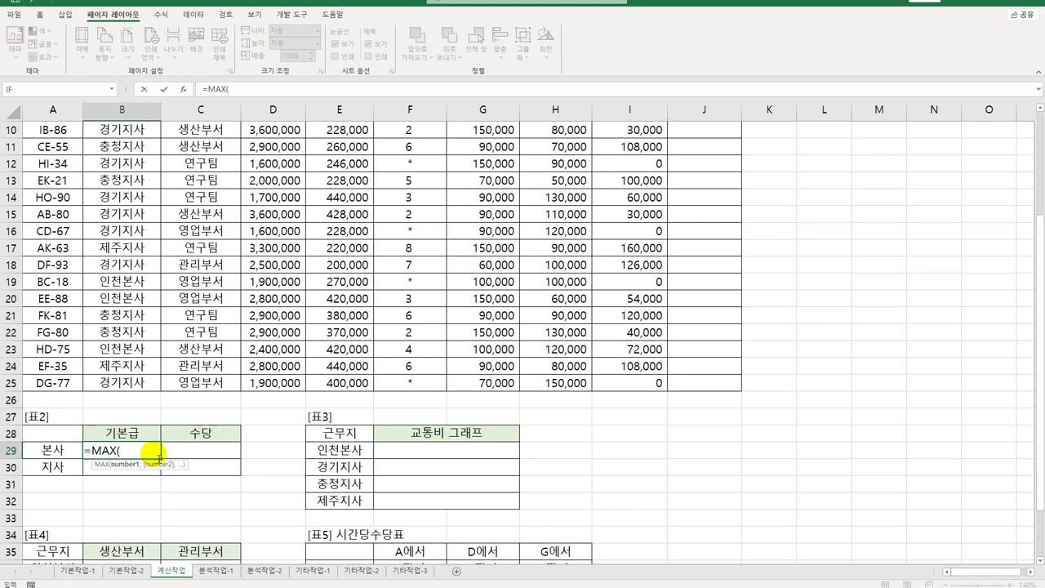
pyautogui.write('(RIGHT(')
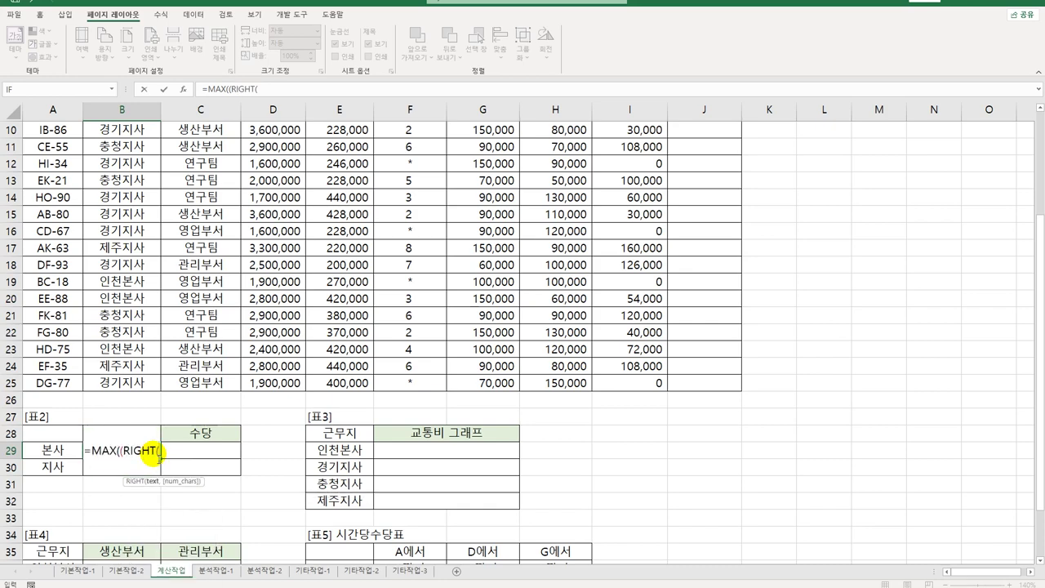
pyautogui.scroll(3, 151, 392)
pyautogui.click(146, 164)
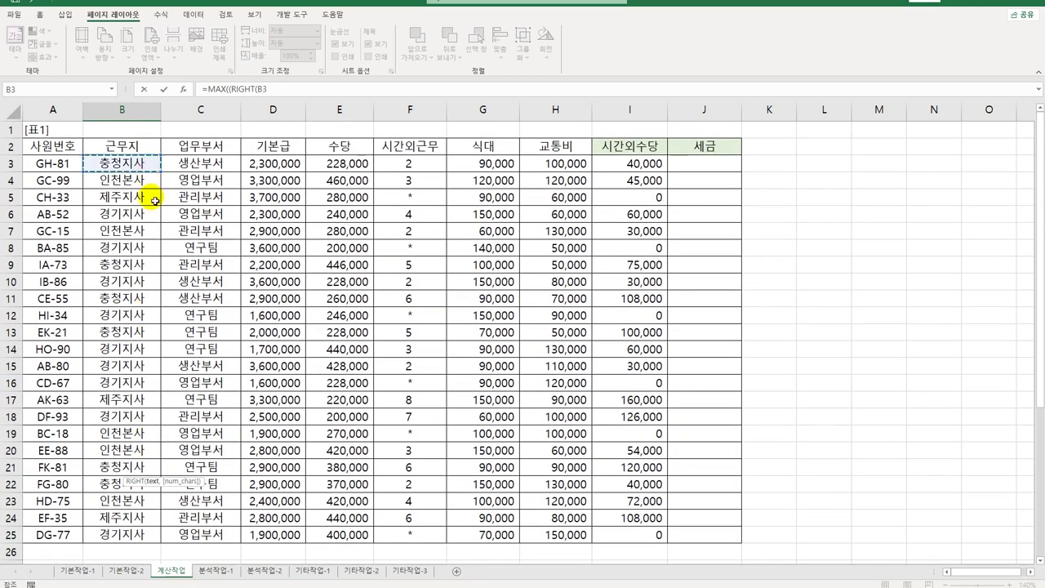
pyautogui.moveTo(155, 201); pyautogui.dragTo(150, 535)
pyautogui.press('F4')
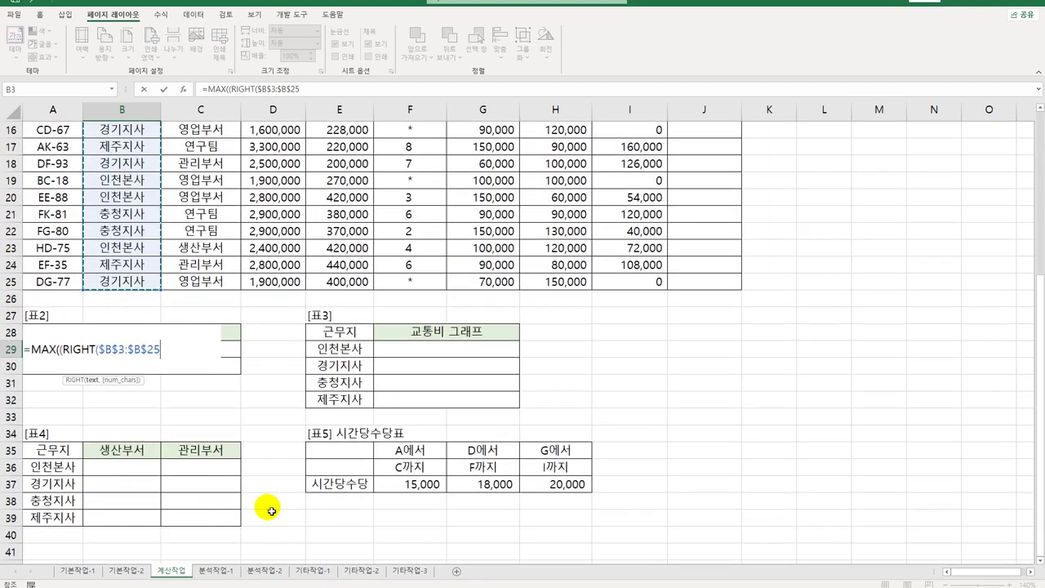
pyautogui.write(',2')
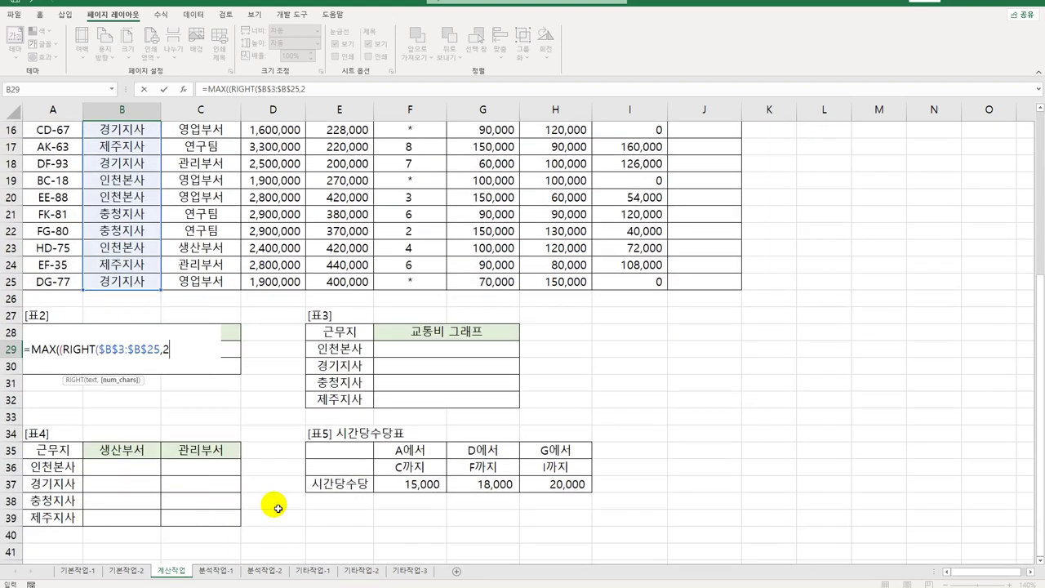
# Compare the RIGHT result with the 본사 label using the mixed reference $A29 and close the condition
pyautogui.write(')=')
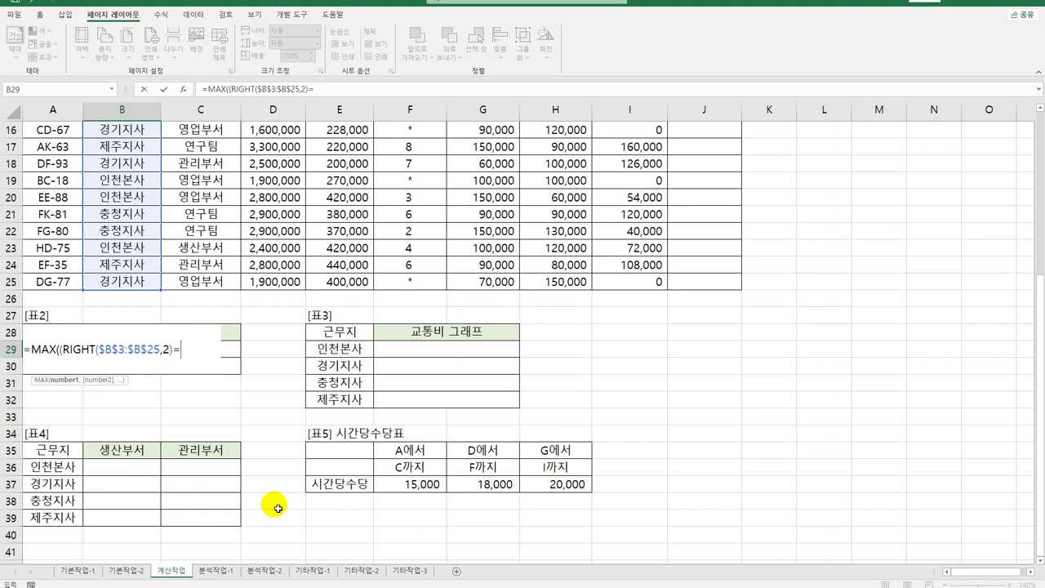
pyautogui.press('Left')
pyautogui.press('F4')
pyautogui.press('F4')
pyautogui.press('F4')
pyautogui.write(')')
# Multiply the condition by ISNUMBER($F$3:$F$25) for the 시간외근무 column and add another multiplication sign after it
pyautogui.write('*')
pyautogui.write('(')
pyautogui.press('BackSpace')
pyautogui.write('isn')
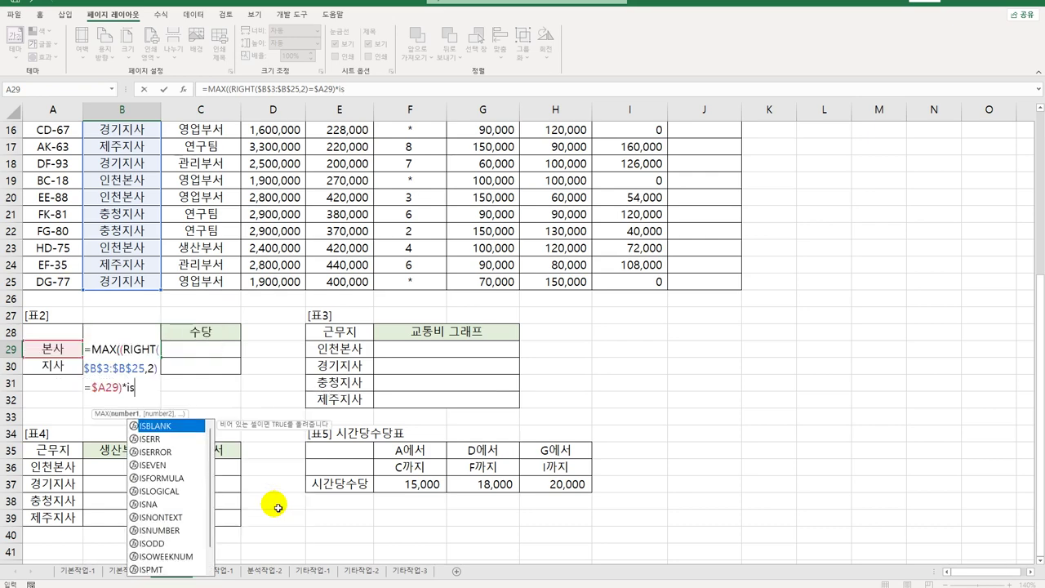
pyautogui.press('Down')
pyautogui.press('Down')
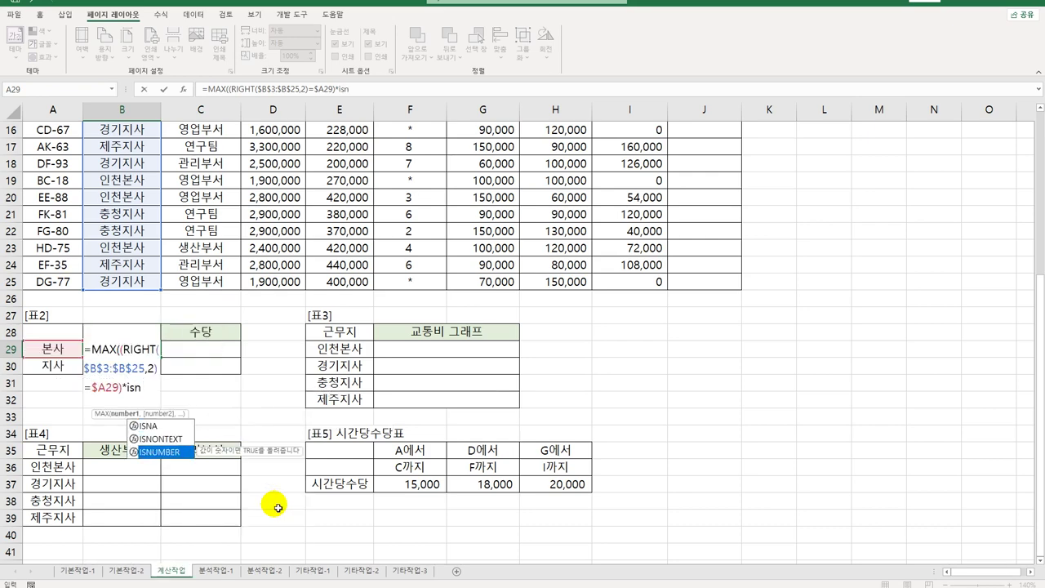
pyautogui.press('Tab')
pyautogui.scroll(5, 609, 389)
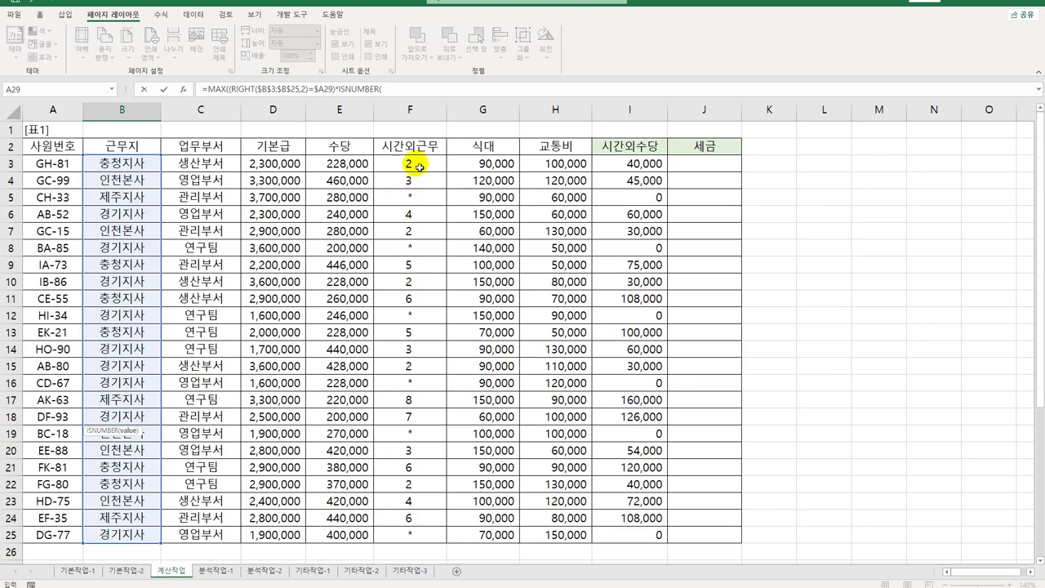
pyautogui.moveTo(410, 162); pyautogui.dragTo(423, 539)
pyautogui.press('F4')
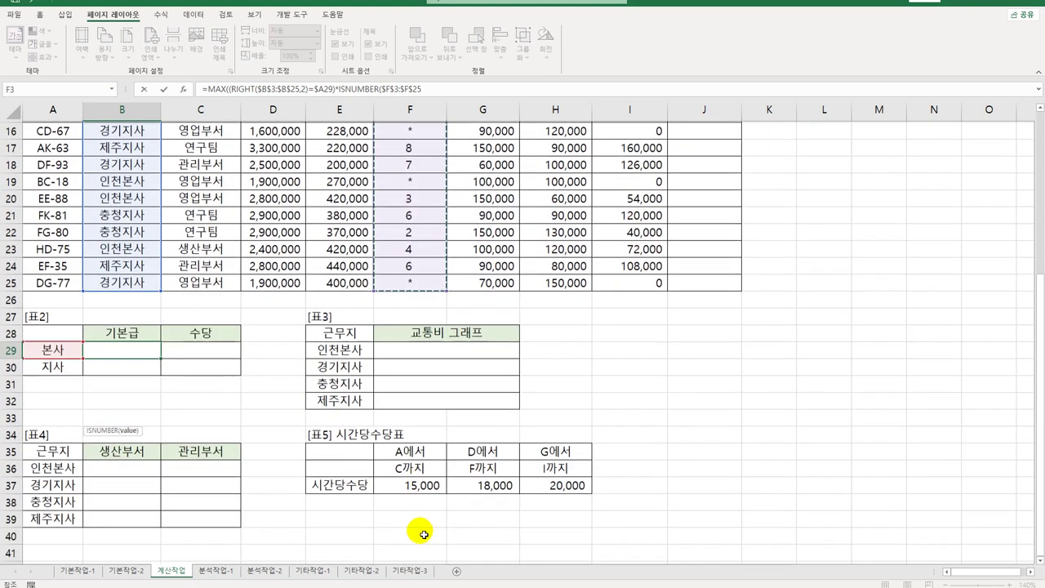
pyautogui.write(')*')
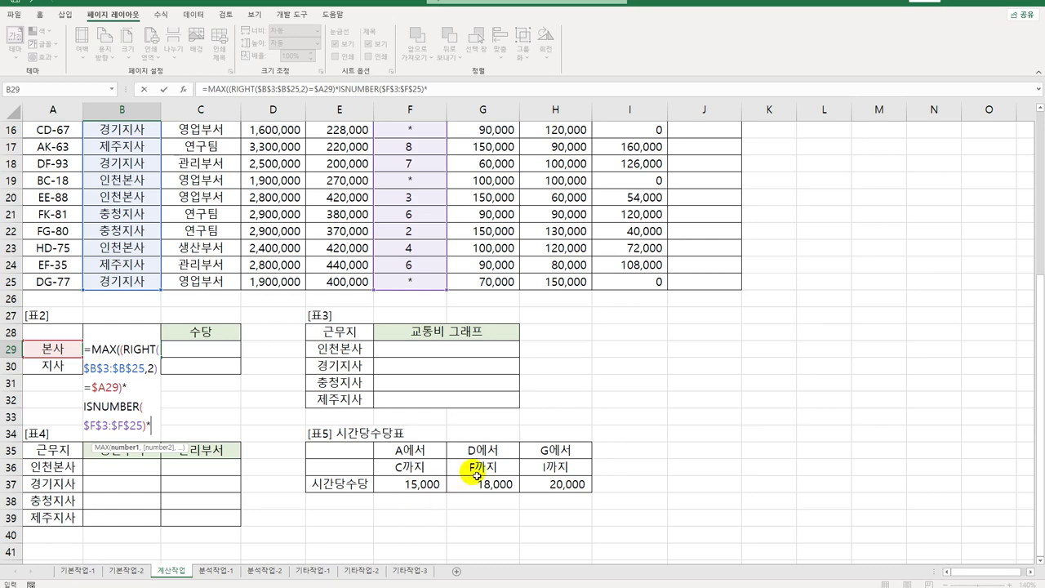
# Add the 기본급 range to the MAX formula in B29 as the row-locked reference D$3:D$25
pyautogui.scroll(5, 477, 457)
pyautogui.moveTo(267, 169); pyautogui.dragTo(267, 532)
pyautogui.scroll(-3, 316, 492)
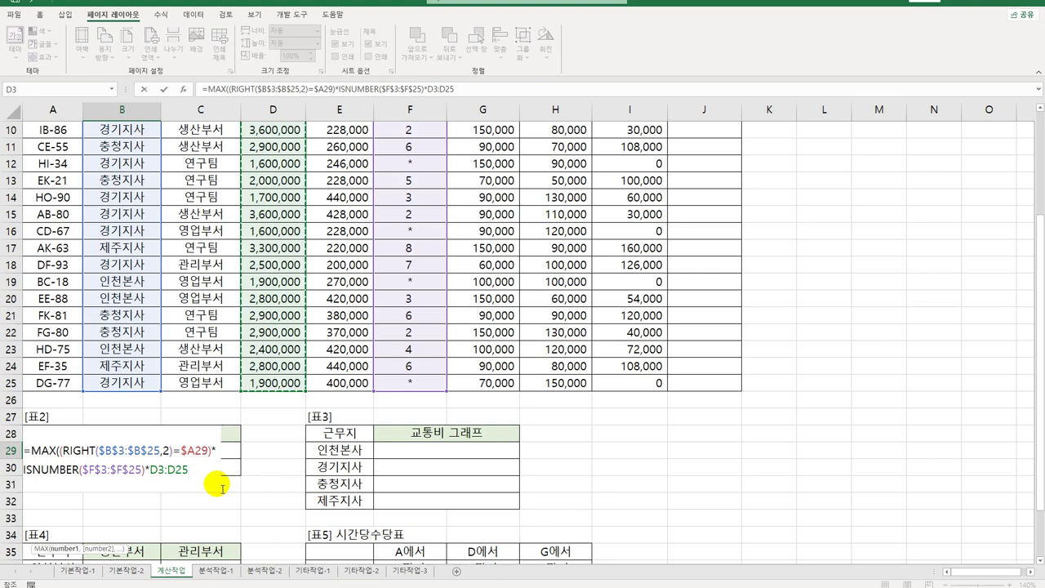
pyautogui.press('F4')
pyautogui.press('F4')
pyautogui.scroll(-3, 223, 490)
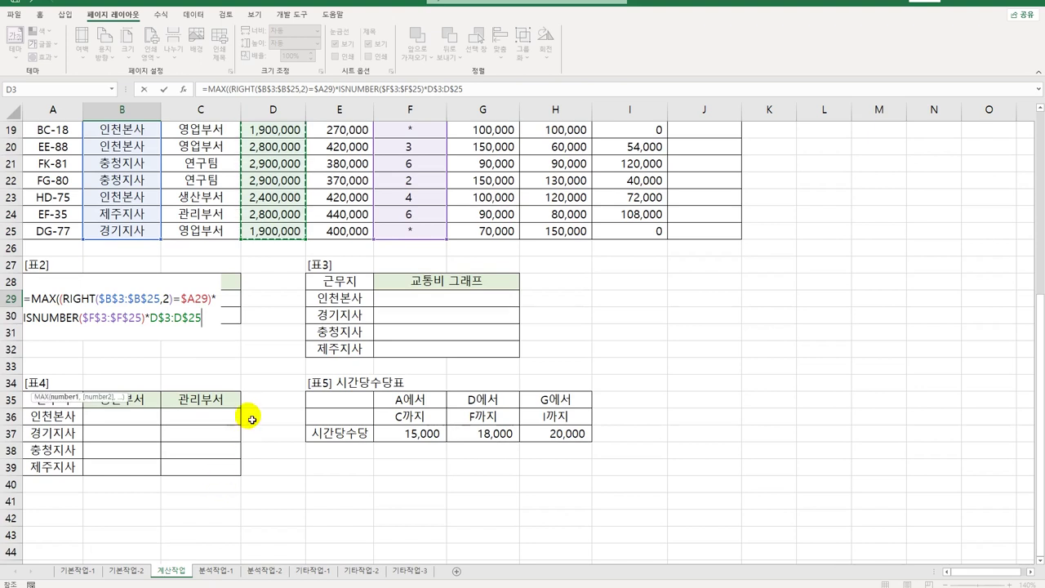
# Close the MAX formula, enter it as an array formula, and fill it from B29 across 표2 to C30
pyautogui.write(')')
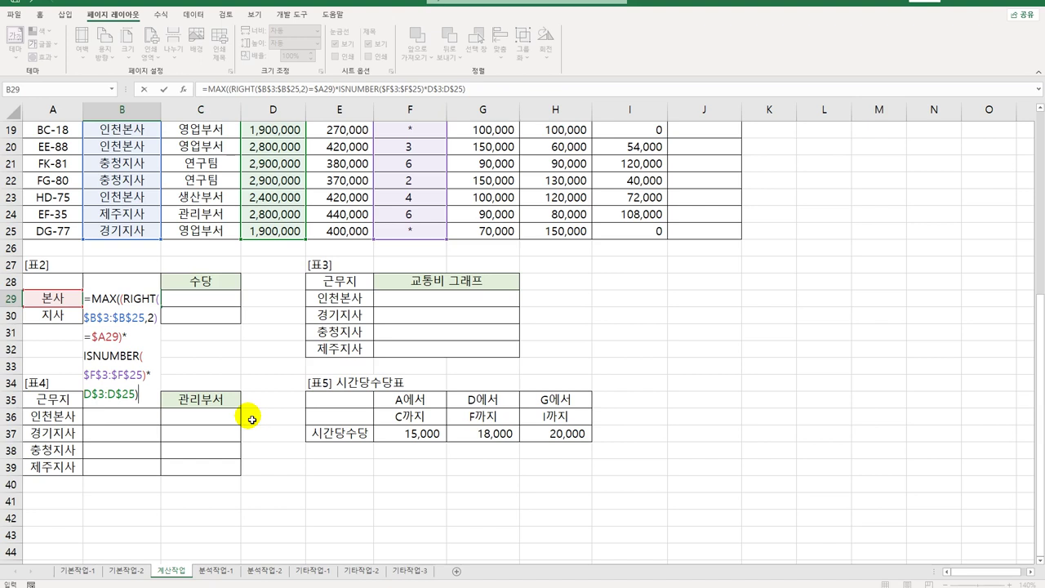
pyautogui.hotkey('ctrl', 'shift', 'Return')
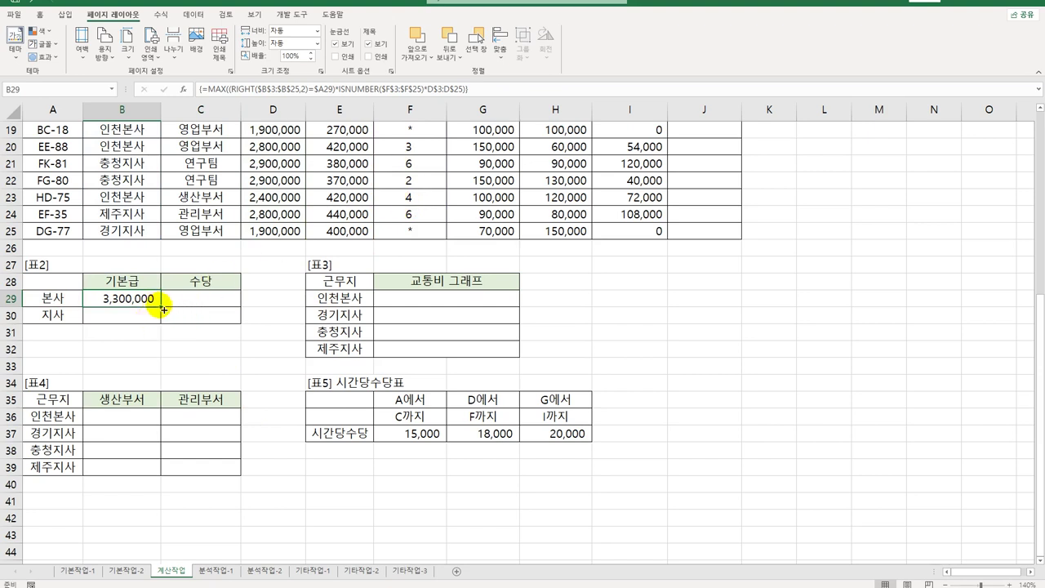
pyautogui.moveTo(164, 310); pyautogui.dragTo(236, 324)
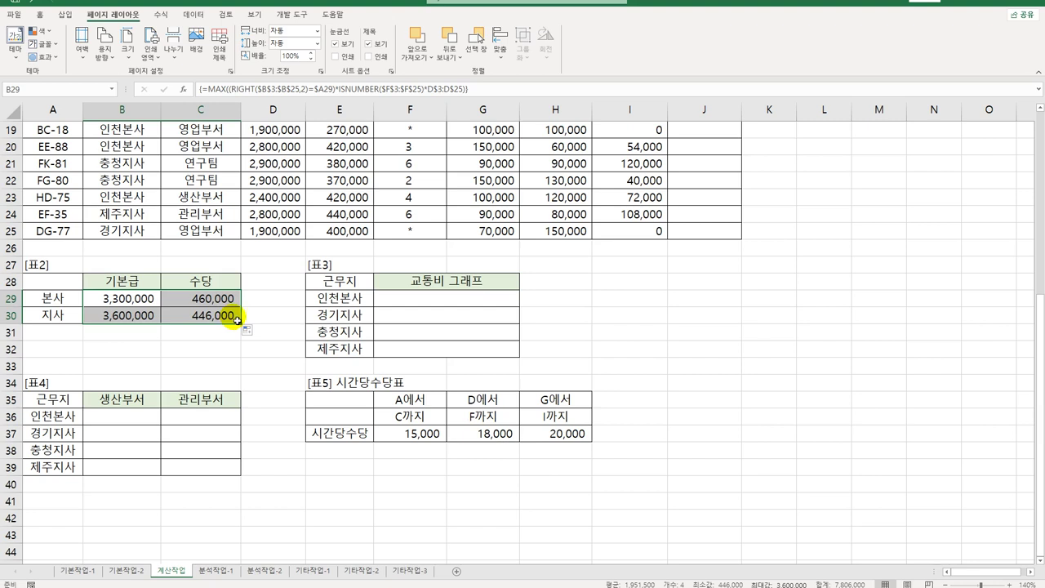
# Start an AVERAGEIF formula in F29, the 인천본사 row of the 교통비 그래프 column in 표3
pyautogui.click(398, 309)
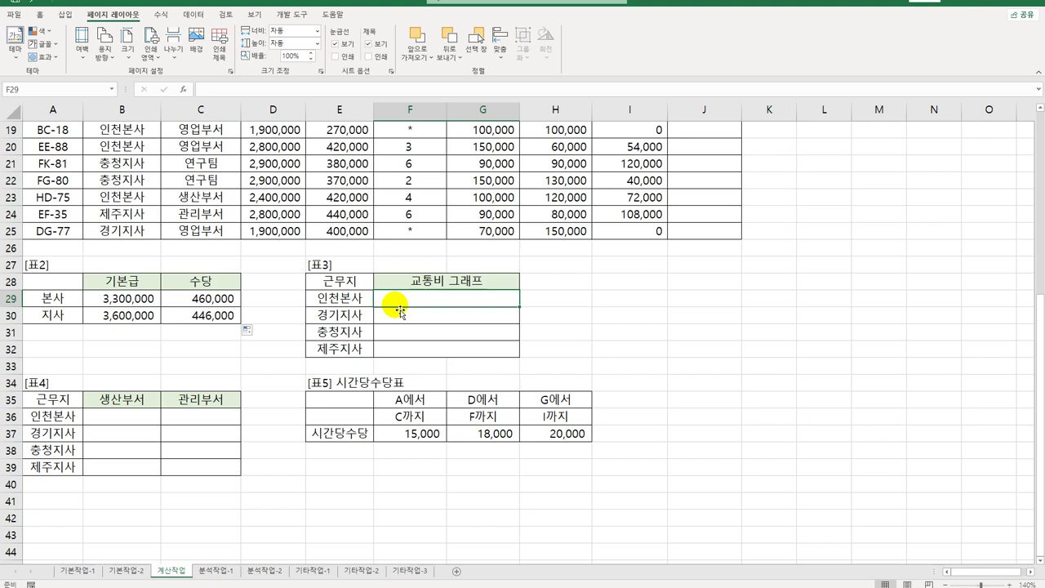
pyautogui.moveTo(400, 298); pyautogui.dragTo(394, 348)
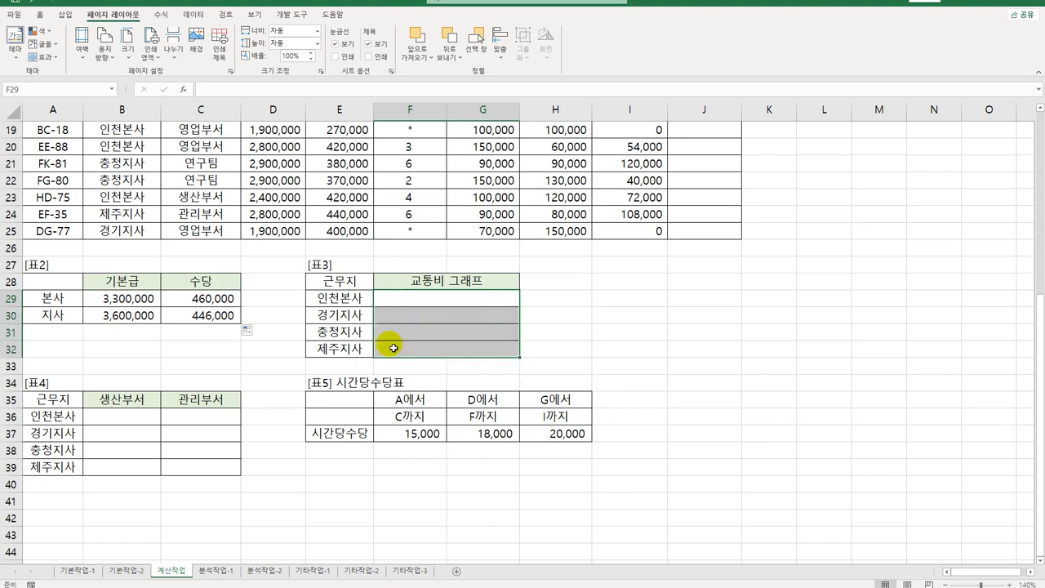
pyautogui.click(402, 299)
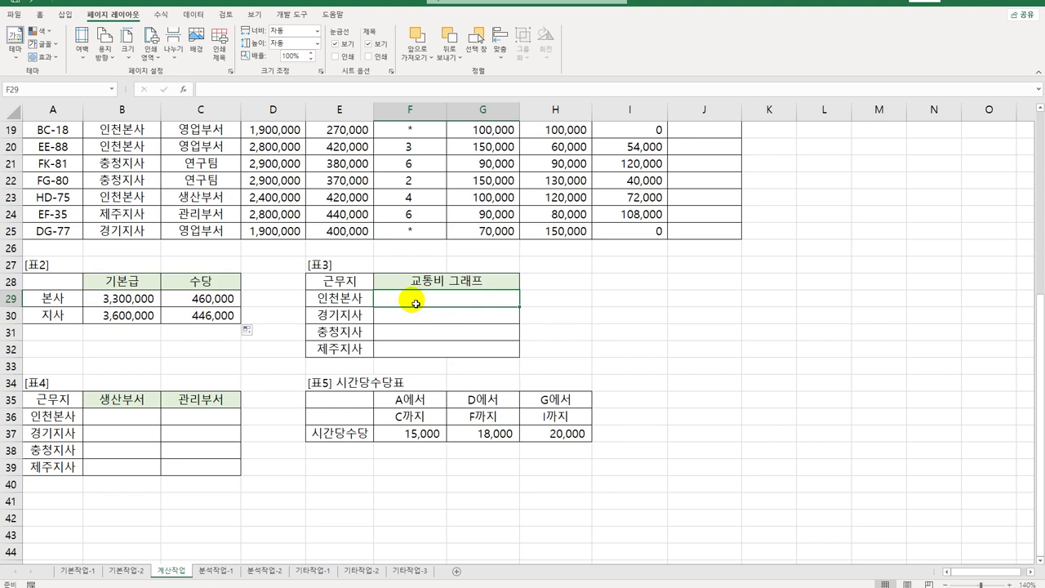
pyautogui.write('=av')
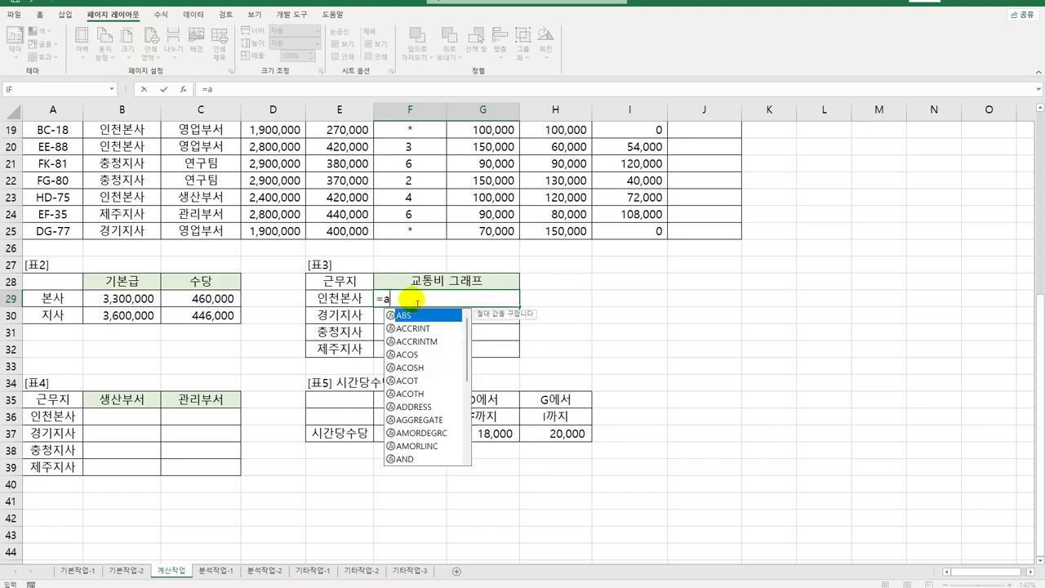
pyautogui.press('Down')
pyautogui.press('Down')
pyautogui.press('Down')
pyautogui.press('Tab')
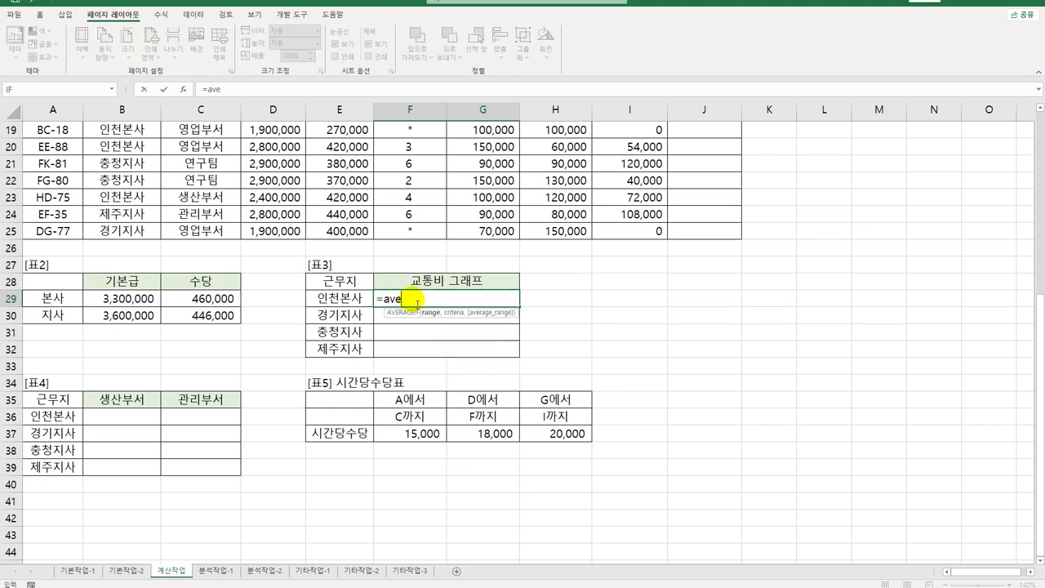
pyautogui.scroll(6, 373, 296)
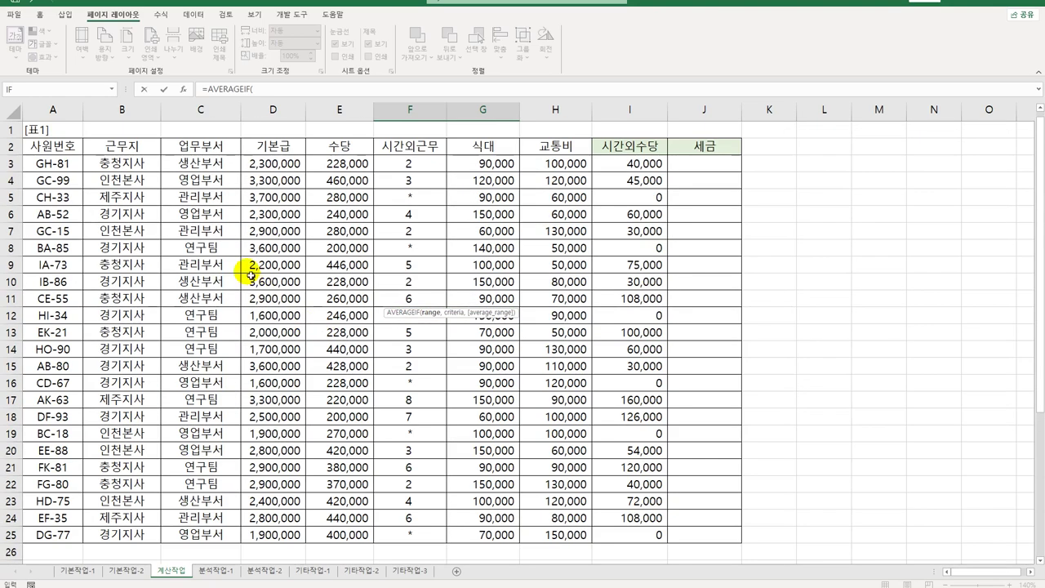
pyautogui.moveTo(211, 164); pyautogui.dragTo(194, 535)
pyautogui.press('F4')
pyautogui.scroll(-5, 245, 527)
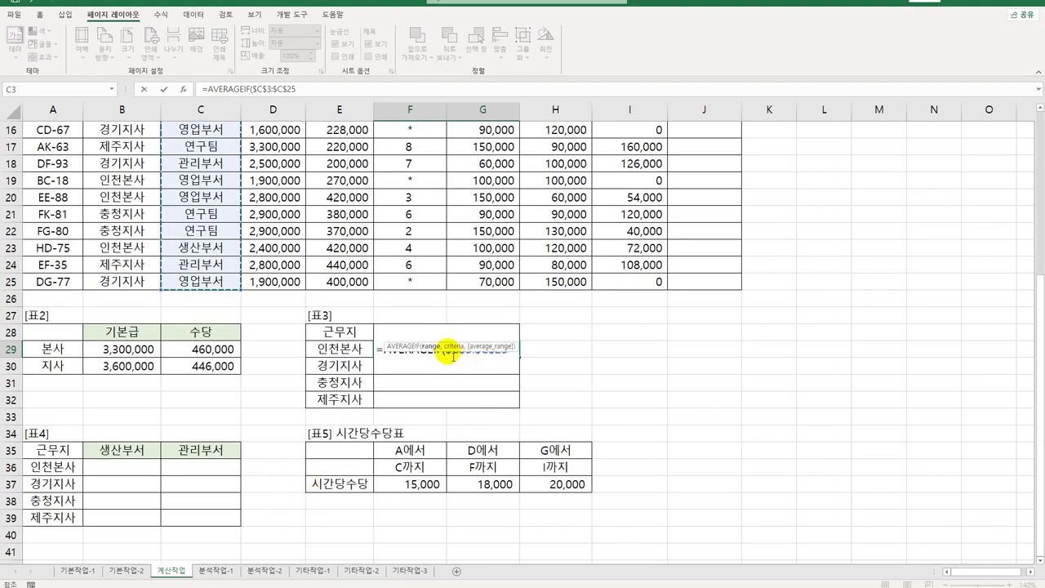
pyautogui.moveTo(451, 356); pyautogui.dragTo(525, 354)
pyautogui.press('BackSpace')
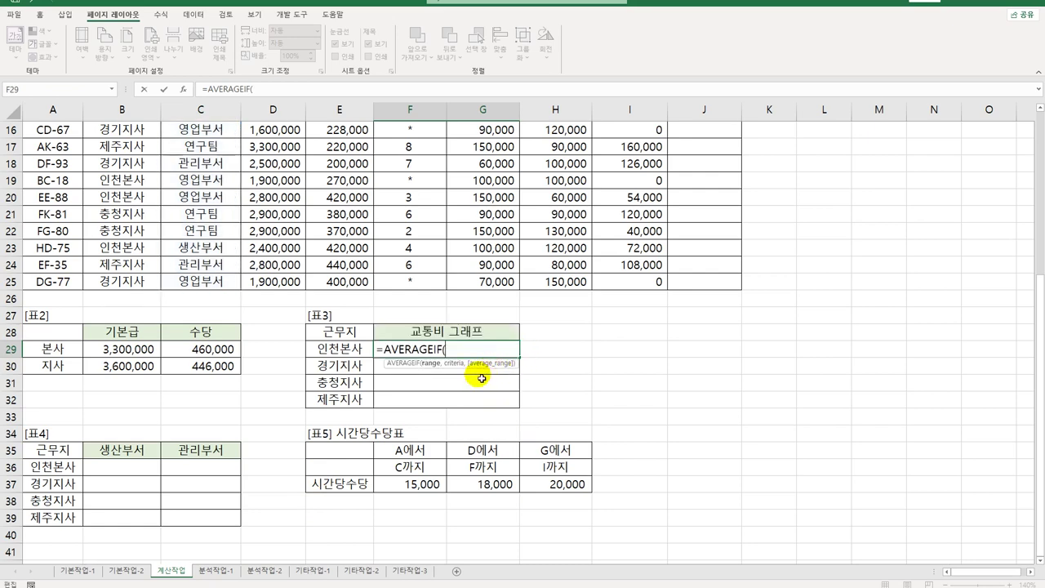
# Set the AVERAGEIF range to the absolute 근무지 cells $B$3:$B$25 and its criterion to E29
pyautogui.scroll(5, 196, 232)
pyautogui.moveTo(137, 161); pyautogui.dragTo(115, 532)
pyautogui.scroll(-5, 115, 532)
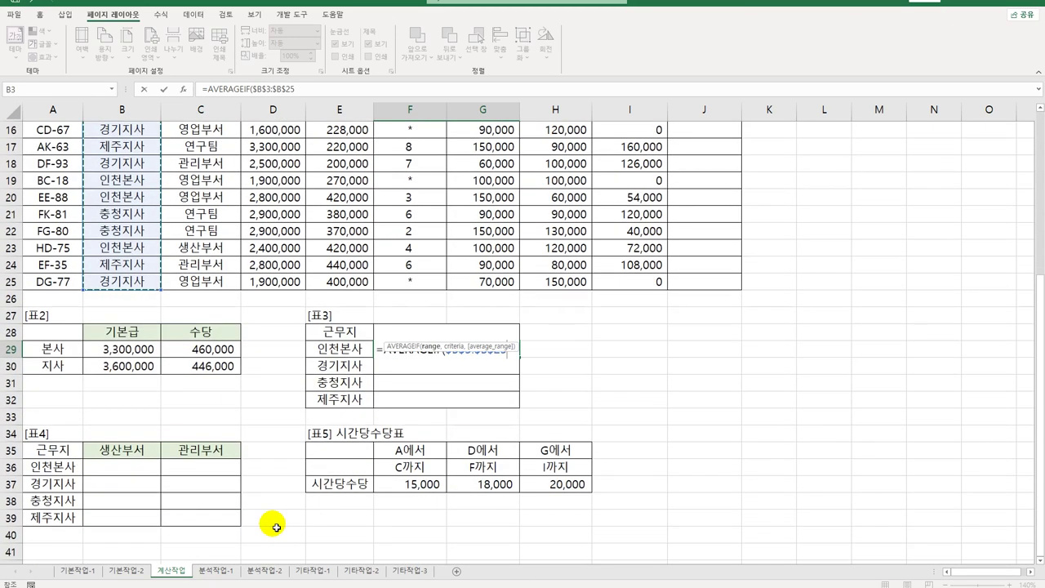
pyautogui.press('F4')
pyautogui.write(',')
pyautogui.click(353, 347)
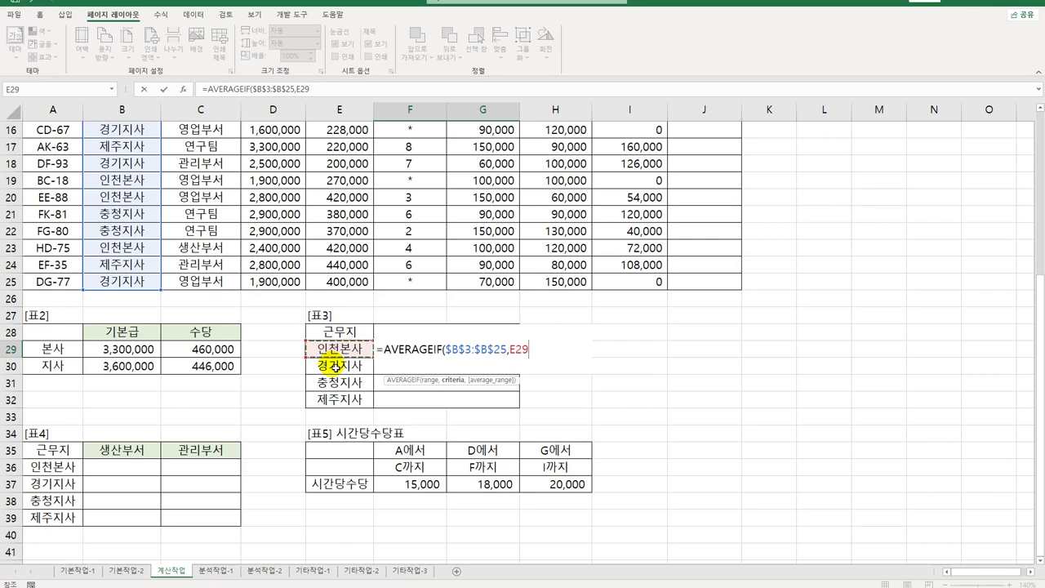
pyautogui.write(',')
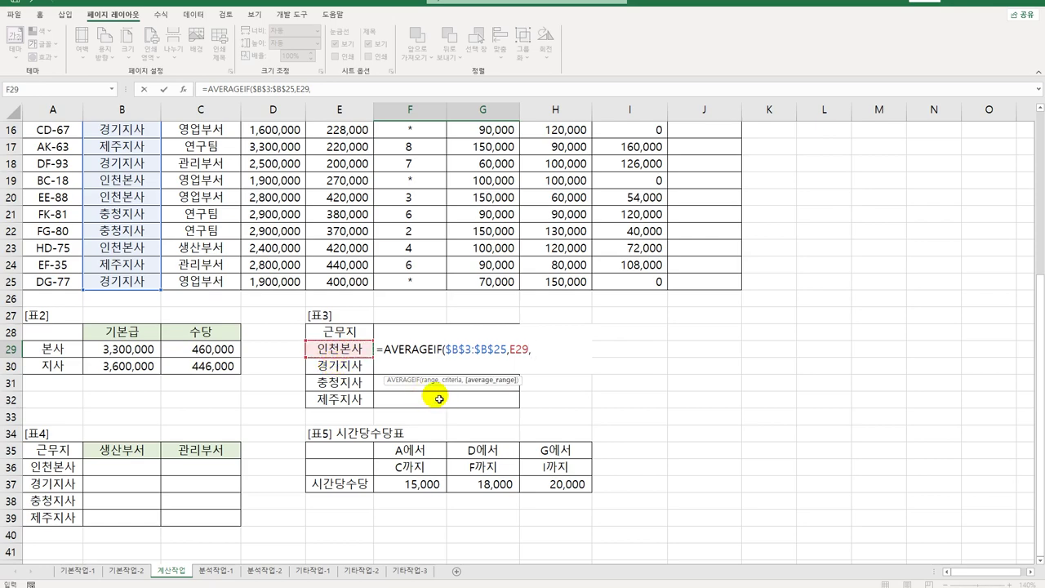
# Complete AVERAGEIF with the absolute 교통비 range $H$3:$H$25 as the average range and fill the formula from F29 to F32
pyautogui.scroll(1, 441, 399)
pyautogui.scroll(4, 439, 394)
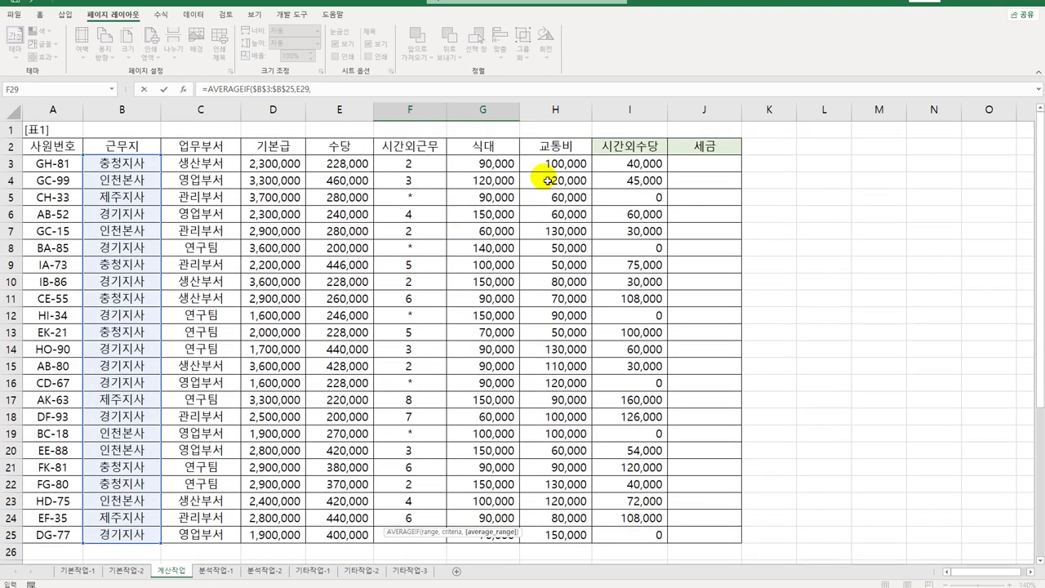
pyautogui.click(553, 165)
pyautogui.moveTo(553, 178); pyautogui.dragTo(566, 535)
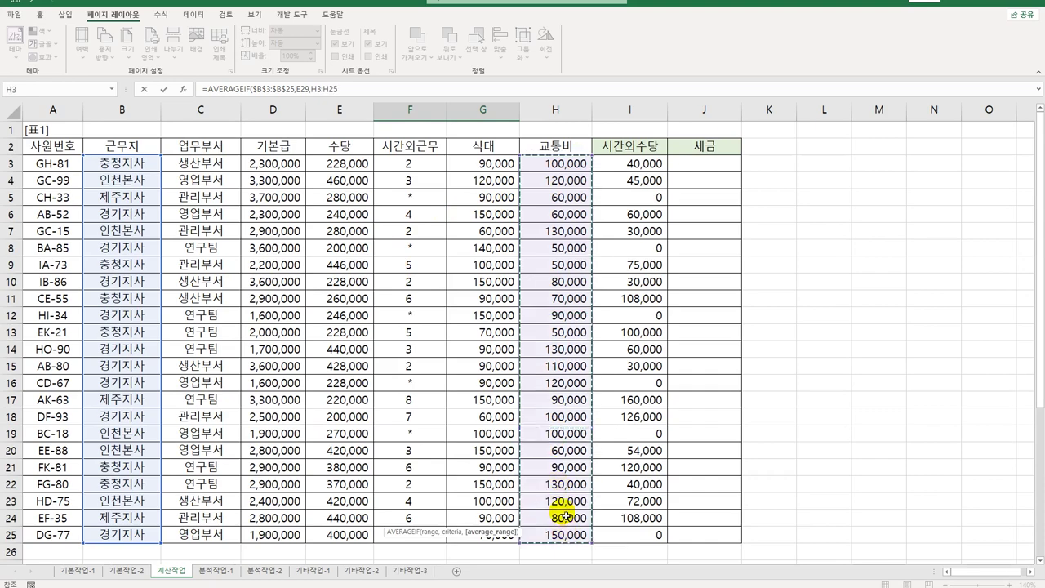
pyautogui.scroll(-3, 563, 507)
pyautogui.press('F4')
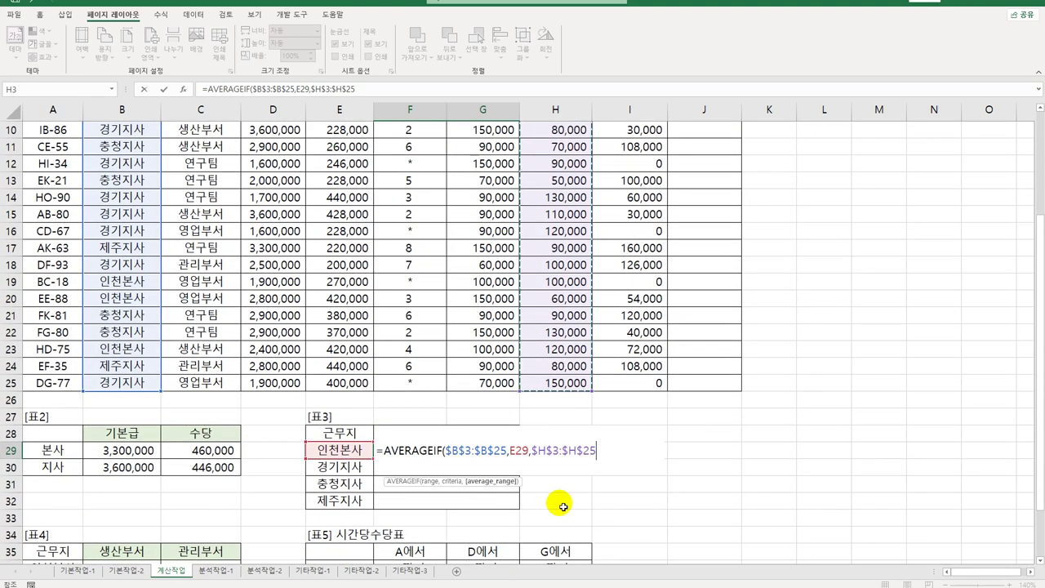
pyautogui.write(')')
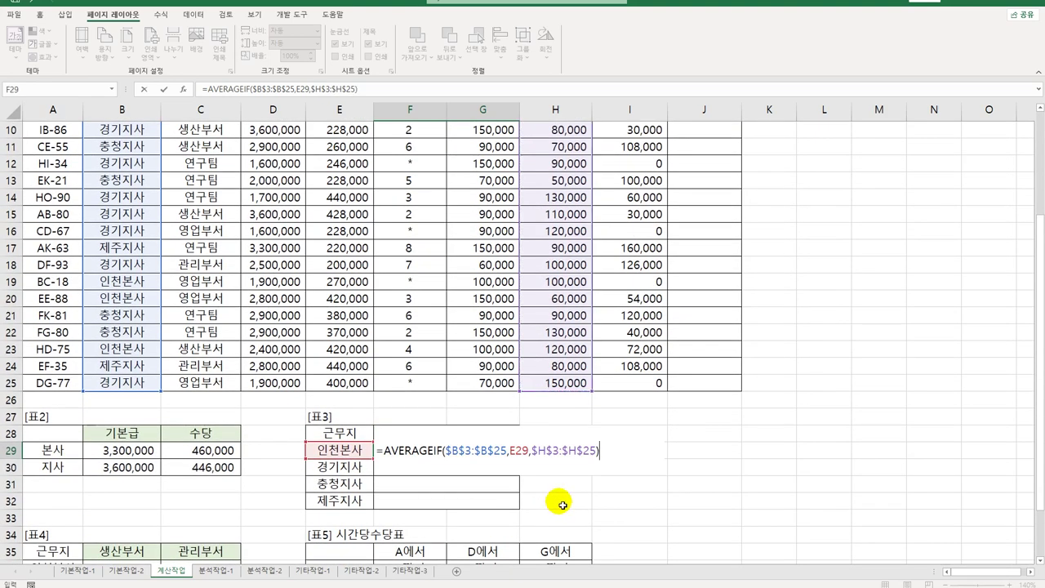
pyautogui.press('Return')
pyautogui.click(462, 451)
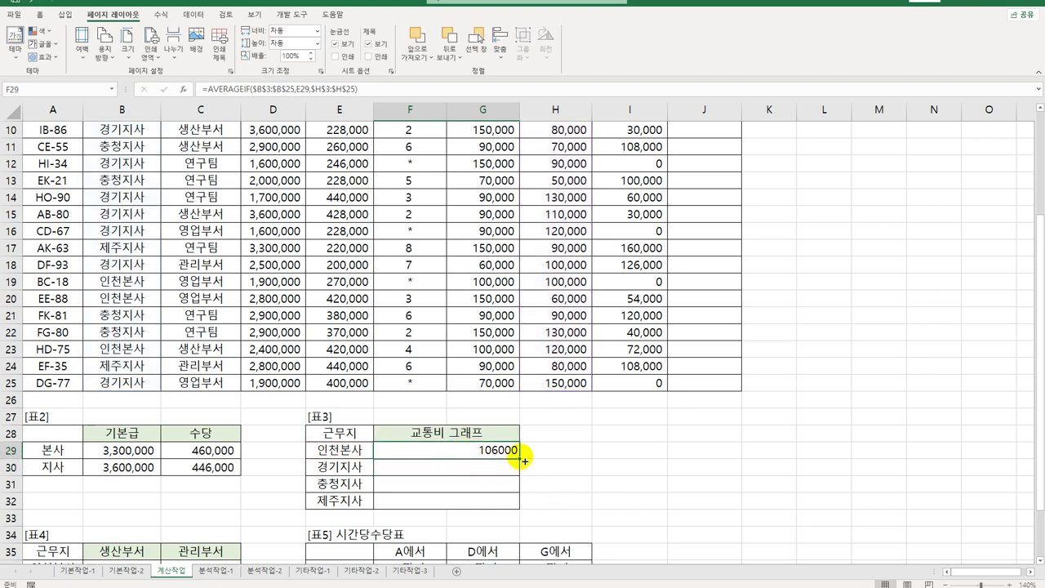
pyautogui.moveTo(517, 524); pyautogui.dragTo(527, 505)
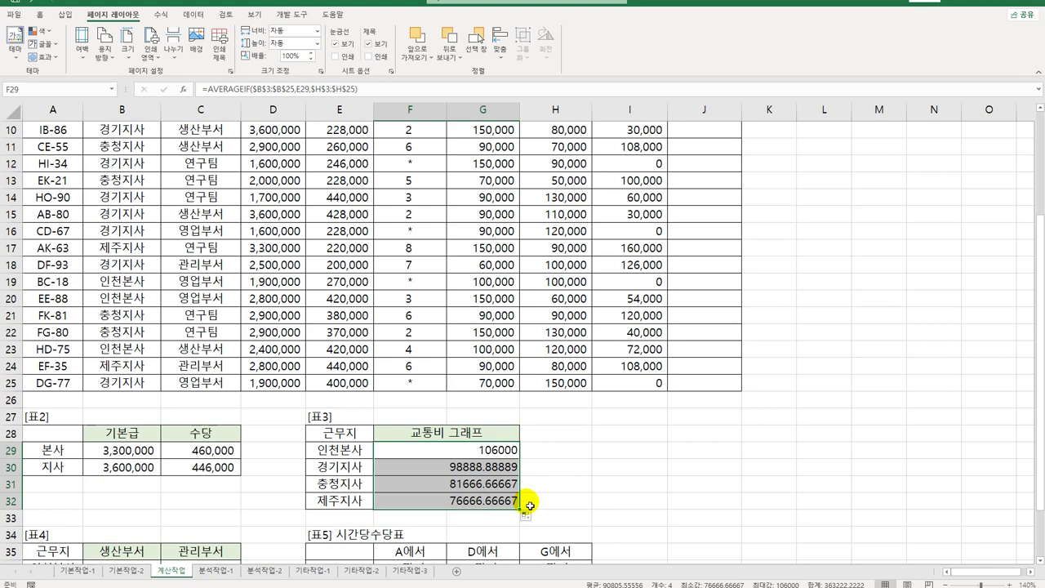
# Reopen the F29 formula and insert a QUOTIENT function in front of AVERAGEIF
pyautogui.doubleClick(461, 451)
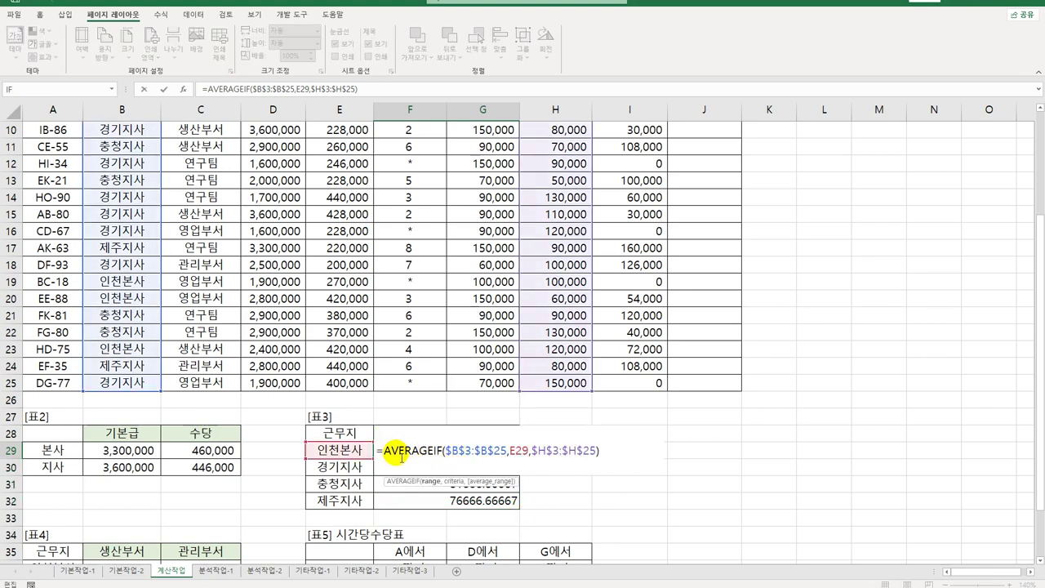
pyautogui.click(385, 451)
pyautogui.write('q')
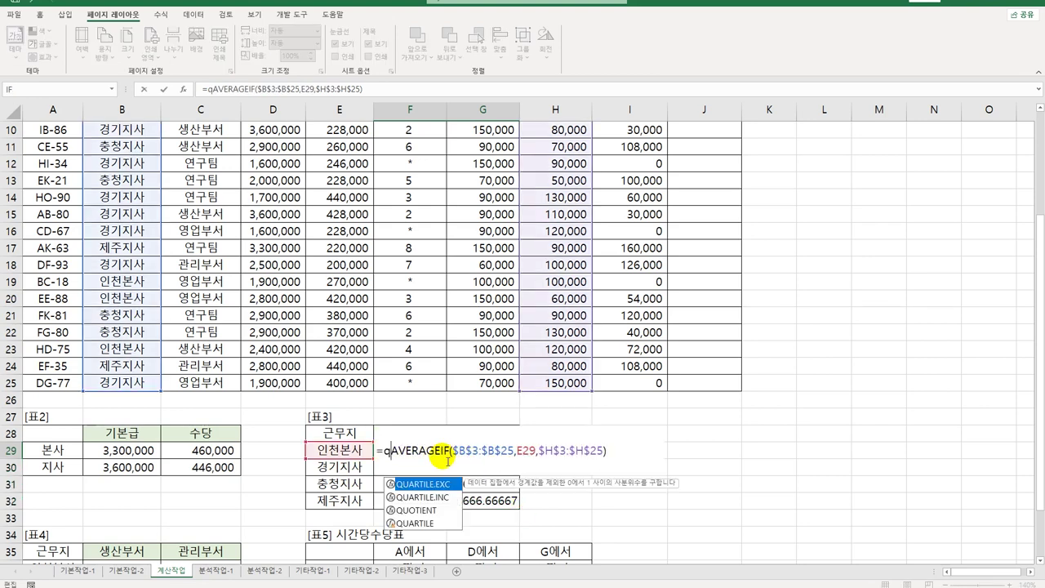
pyautogui.write('u')
pyautogui.write('o')
pyautogui.press('Tab')
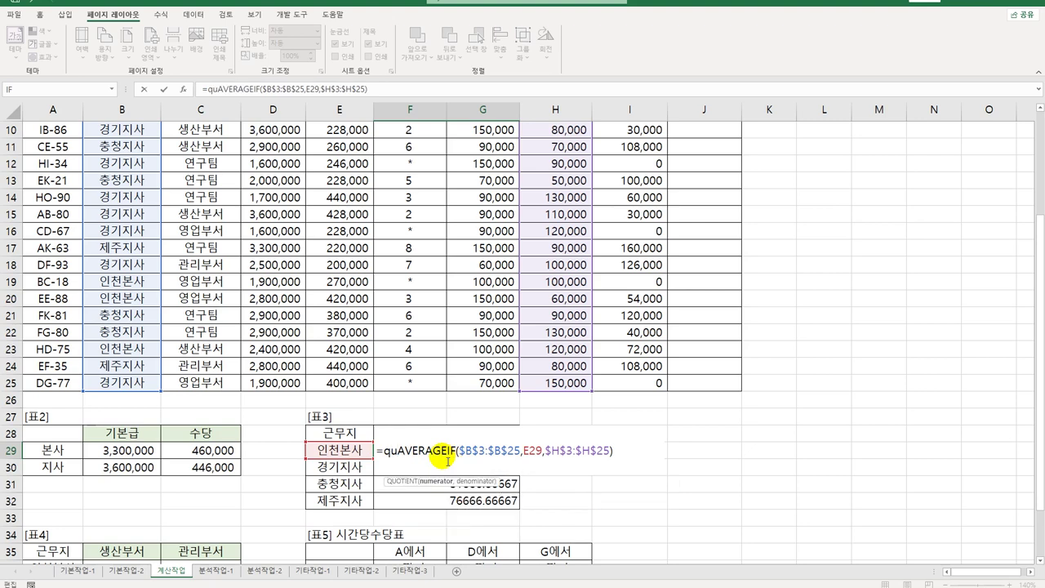
# Set the QUOTIENT denominator to 10000, enter the formula, and fill it from F29 to F32
pyautogui.press('End')
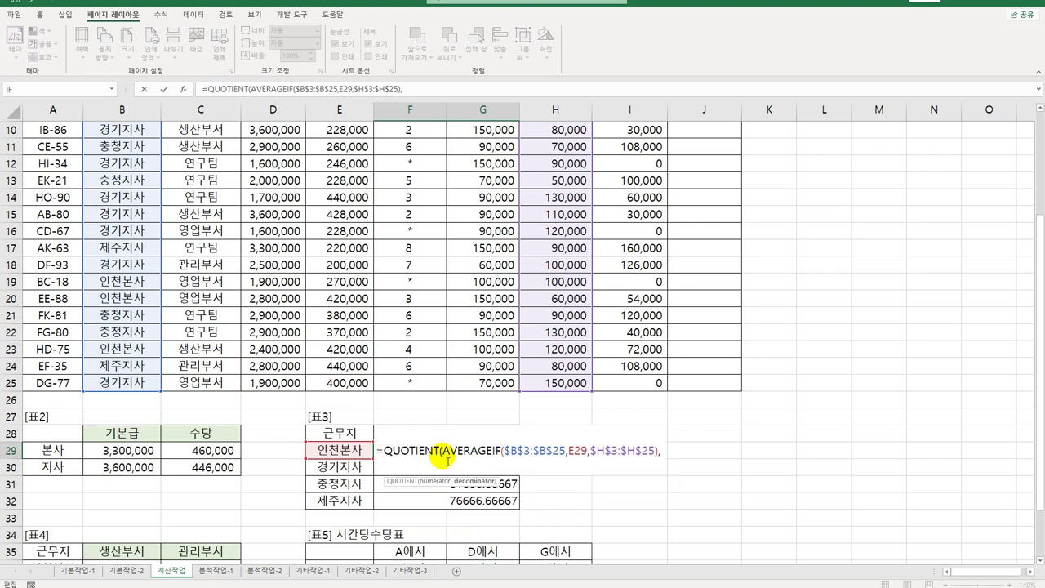
pyautogui.write(',10000')
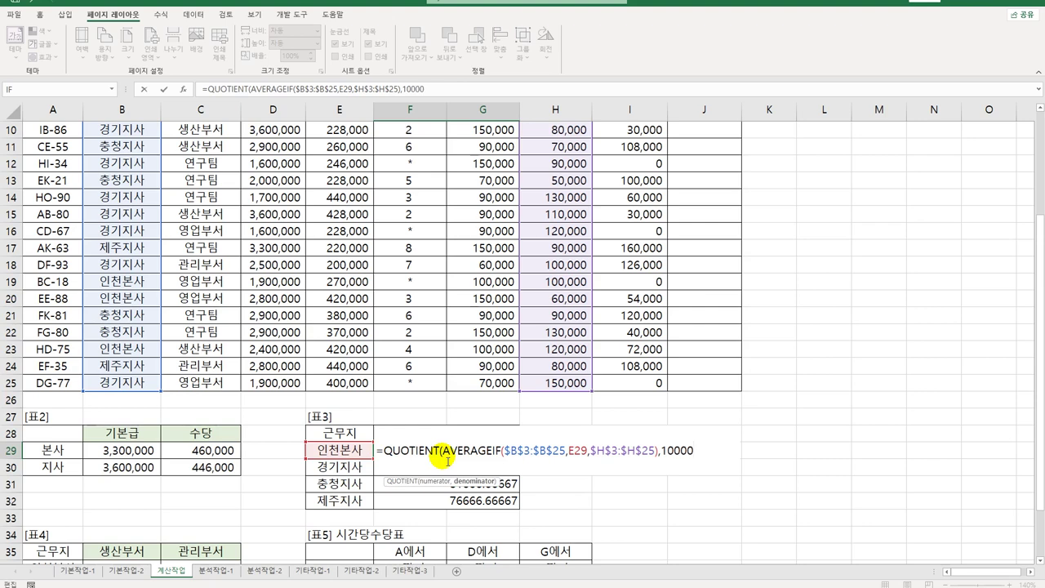
pyautogui.write(')')
pyautogui.press('Return')
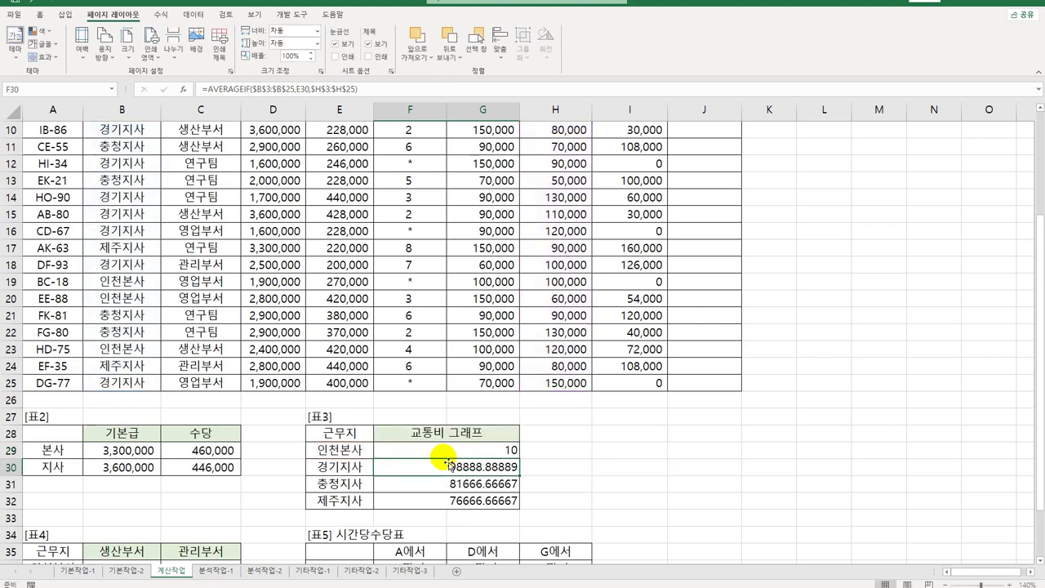
pyautogui.click(467, 457)
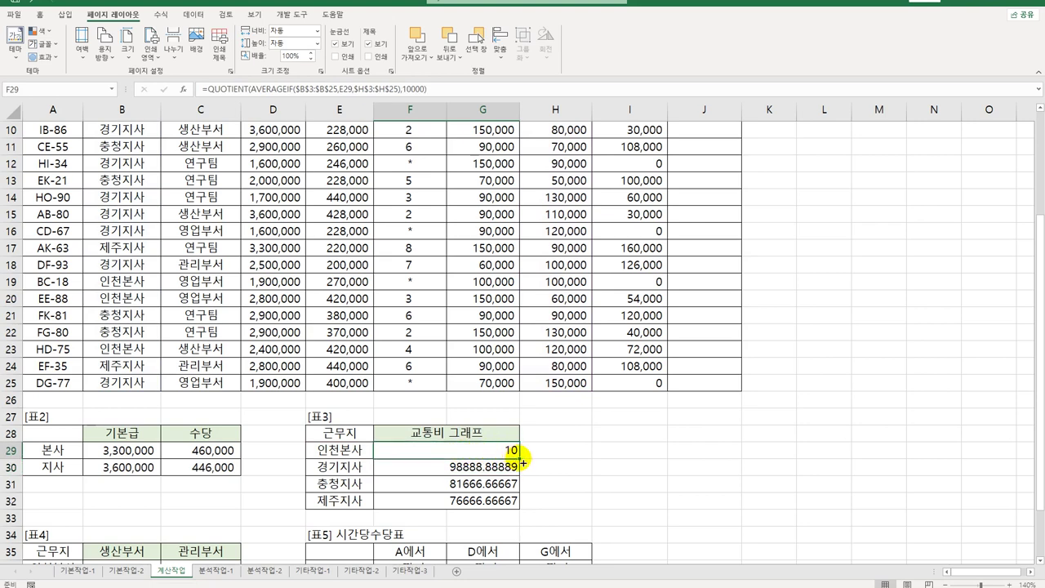
pyautogui.moveTo(519, 459); pyautogui.dragTo(514, 509)
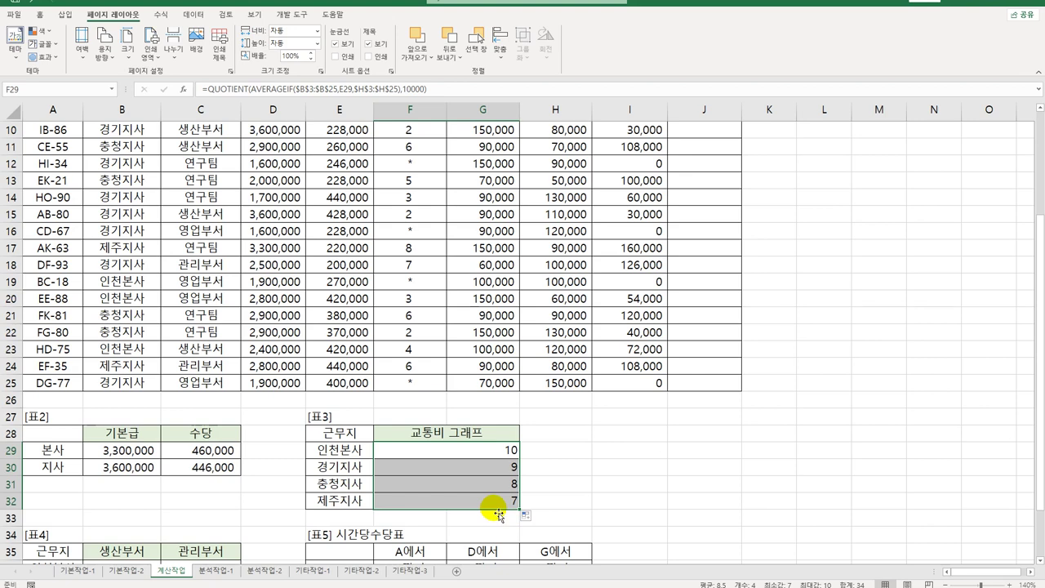
# Reopen the F29 formula and insert a REPT function in front of QUOTIENT
pyautogui.doubleClick(482, 452)
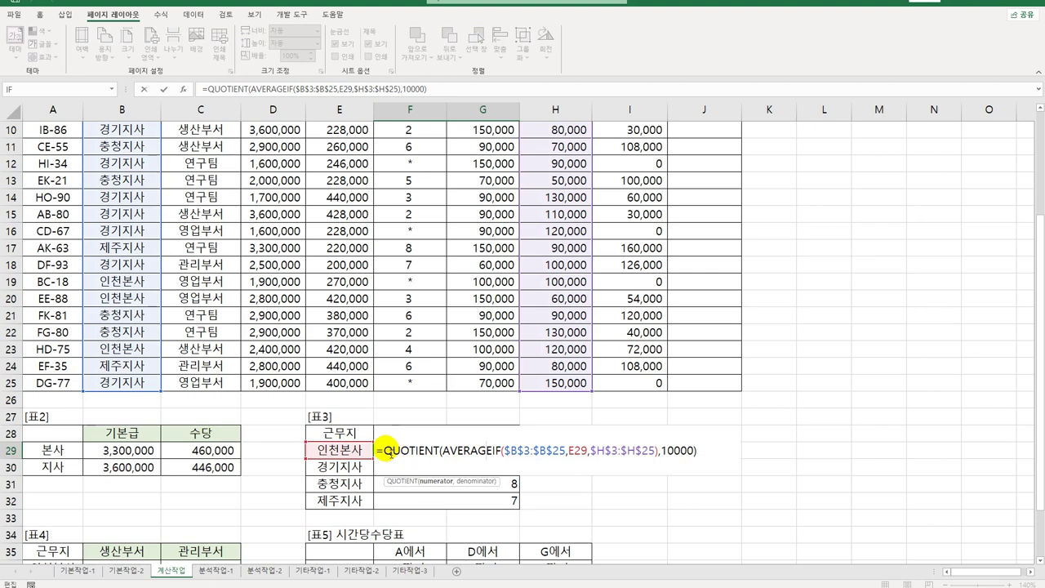
pyautogui.click(384, 451)
pyautogui.write('rept')
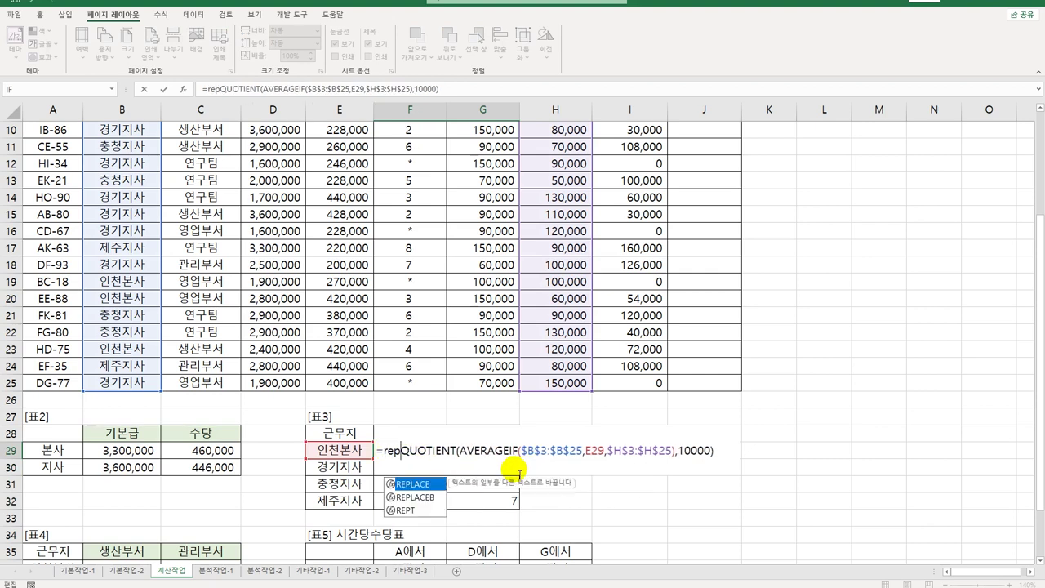
pyautogui.press('Tab')
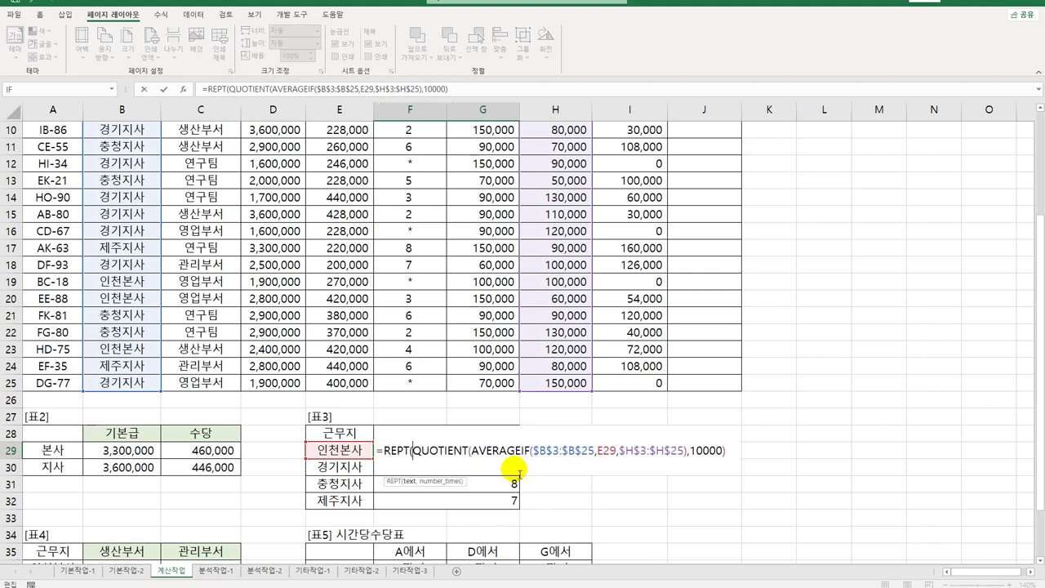
# Enter the special character ▶ in quotation marks as REPT's text argument, with the QUOTIENT expression as the repeat count
pyautogui.write('"')
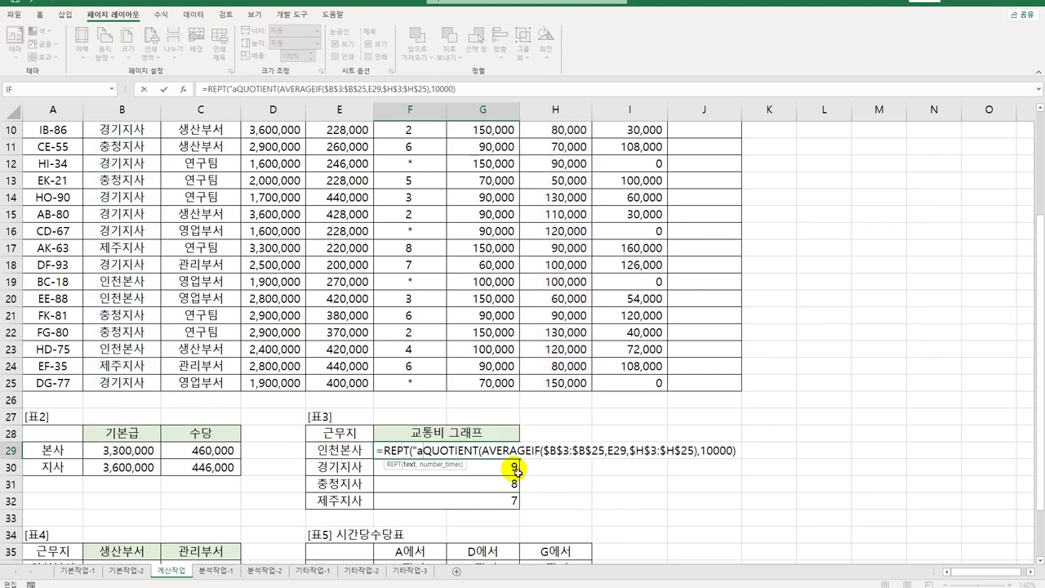
pyautogui.write('ㅁ')
pyautogui.press('Hangul_Hanja')
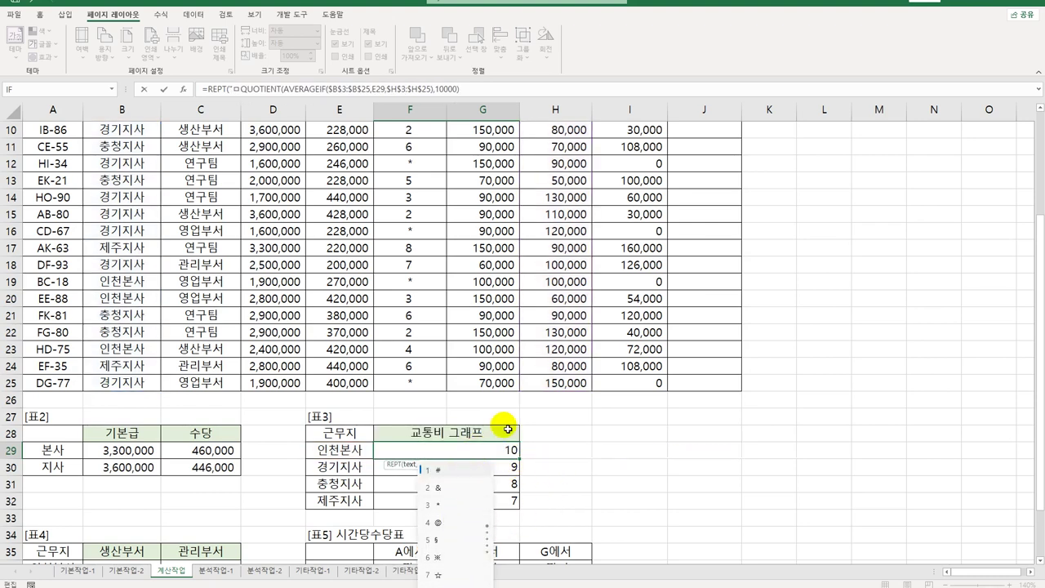
pyautogui.scroll(-3, 508, 432)
pyautogui.press('BackSpace')
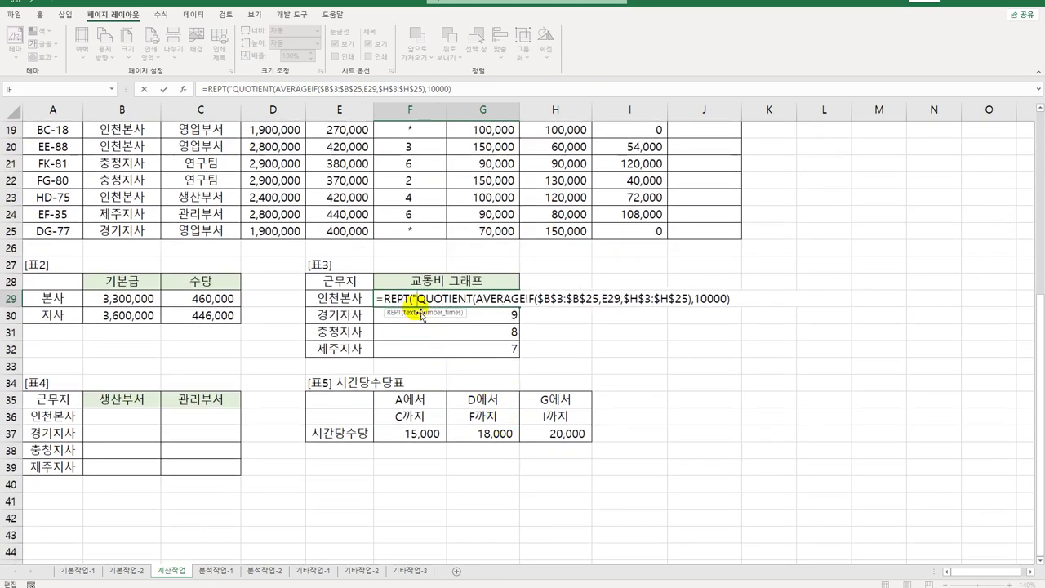
pyautogui.write('ㅁ')
pyautogui.press('Hangul_Hanja')
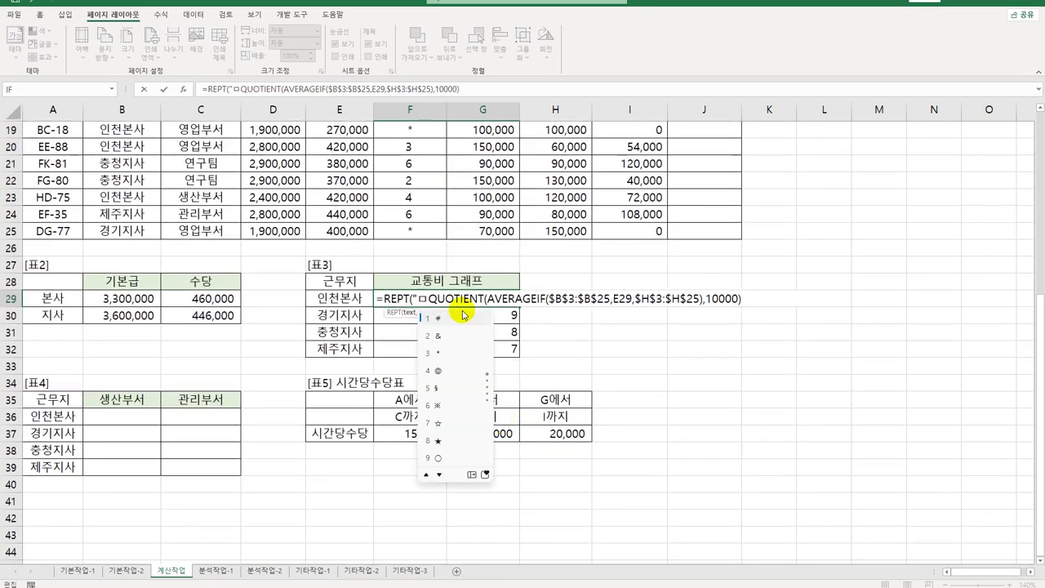
pyautogui.click(471, 478)
pyautogui.click(603, 325)
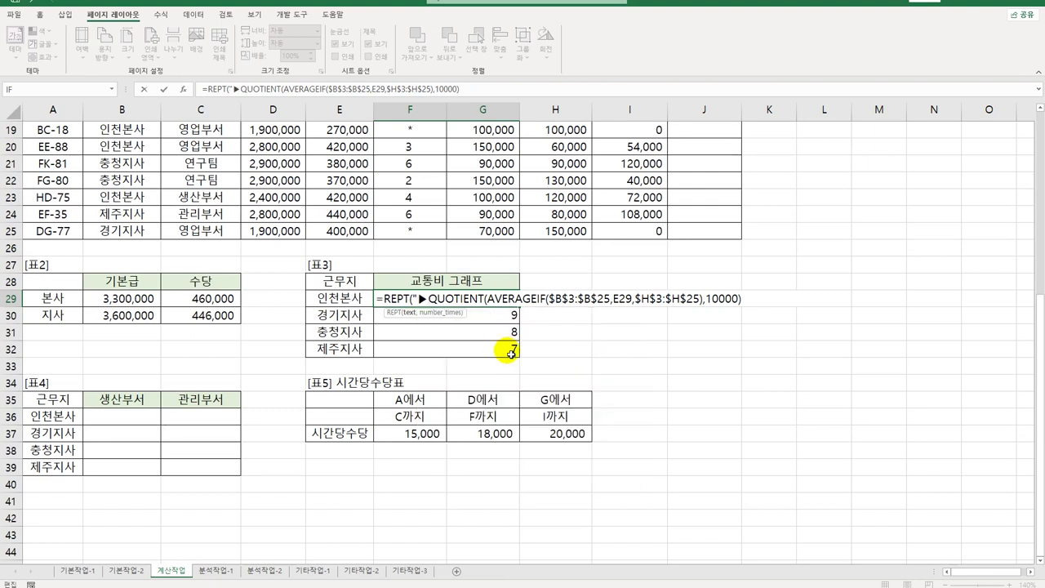
pyautogui.write('",')
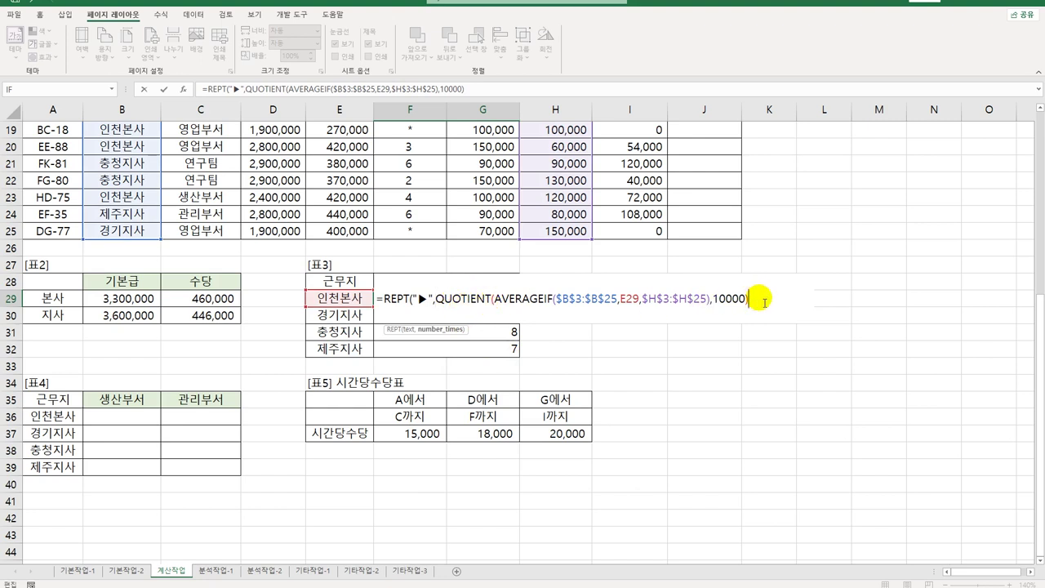
# Close and enter the REPT formula in F29, and fill it down to F32
pyautogui.write(')')
pyautogui.press('Return')
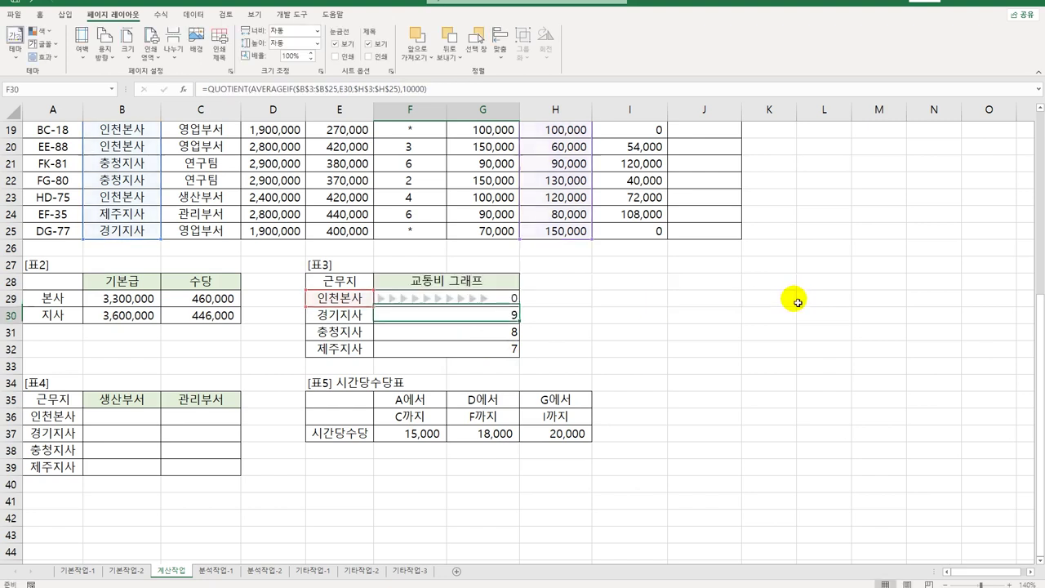
pyautogui.click(509, 302)
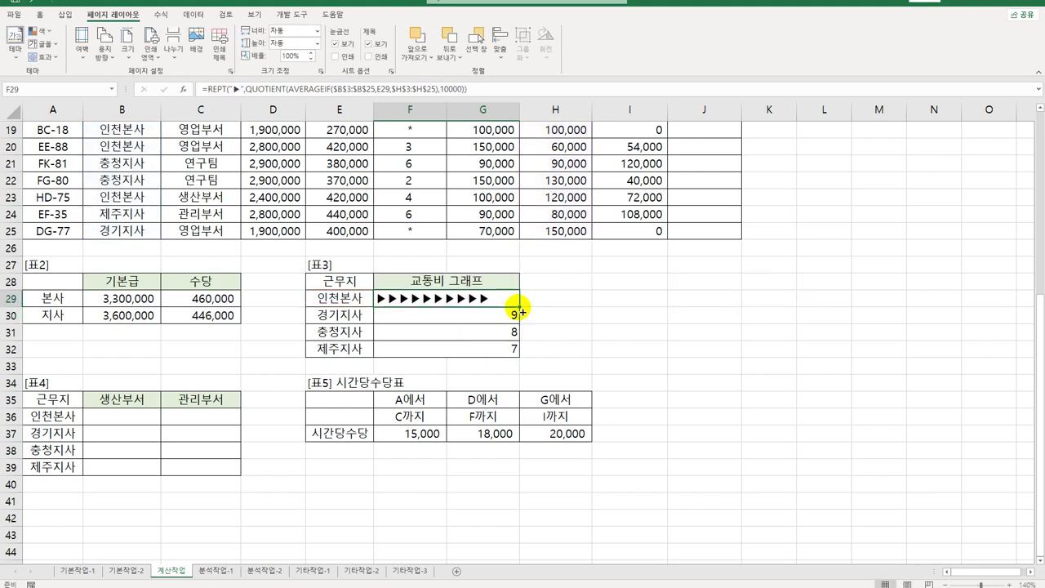
pyautogui.moveTo(518, 307); pyautogui.dragTo(507, 359)
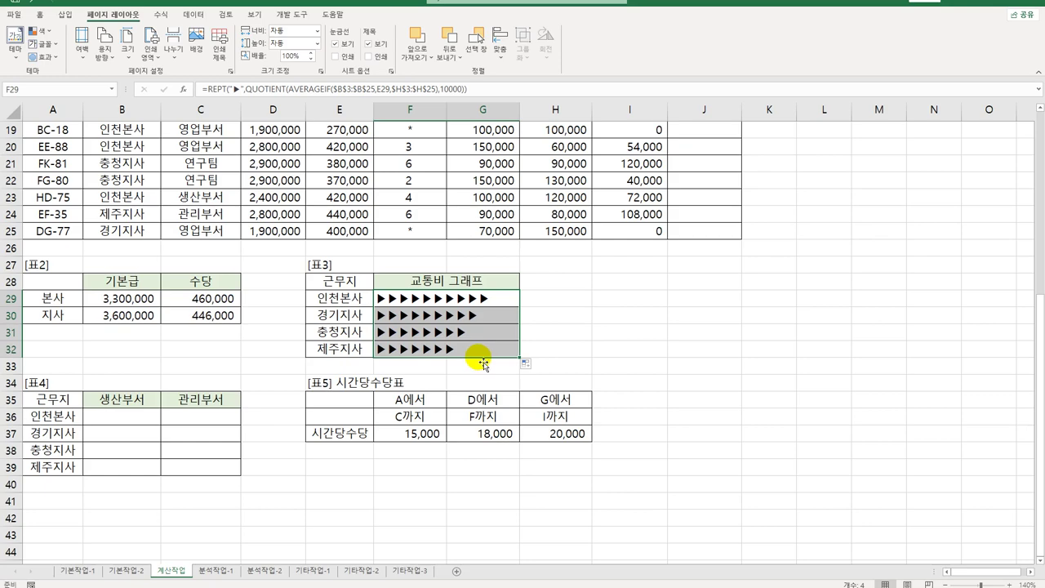
pyautogui.scroll(6, 480, 360)
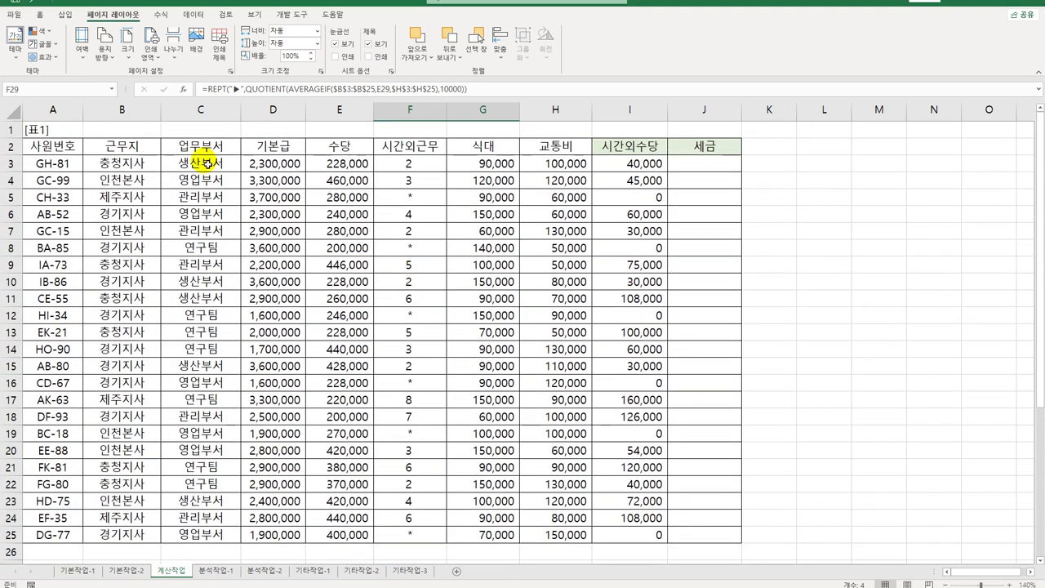
pyautogui.click(192, 145)
pyautogui.click(266, 146)
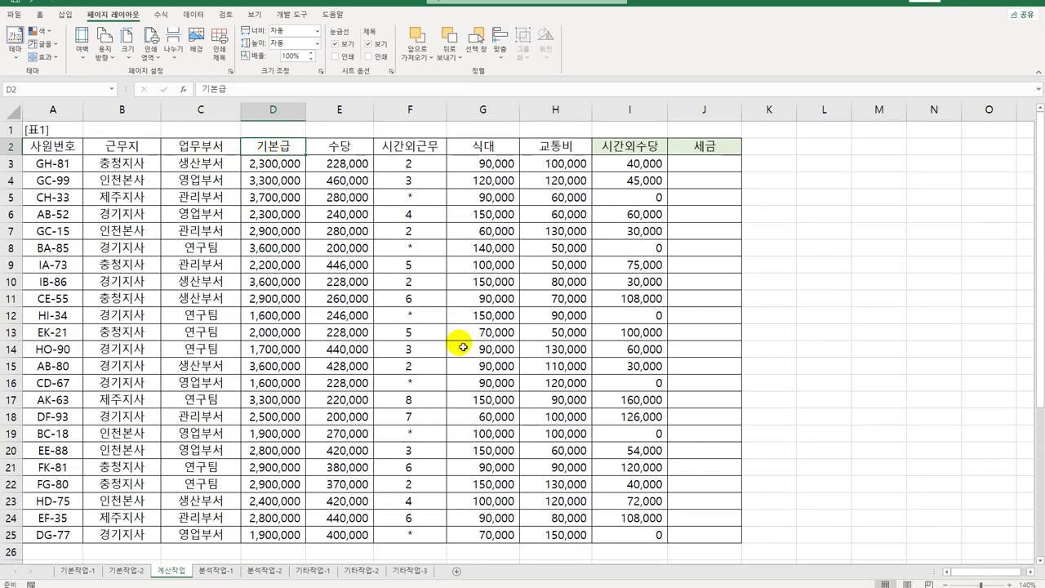
pyautogui.scroll(-6, 441, 392)
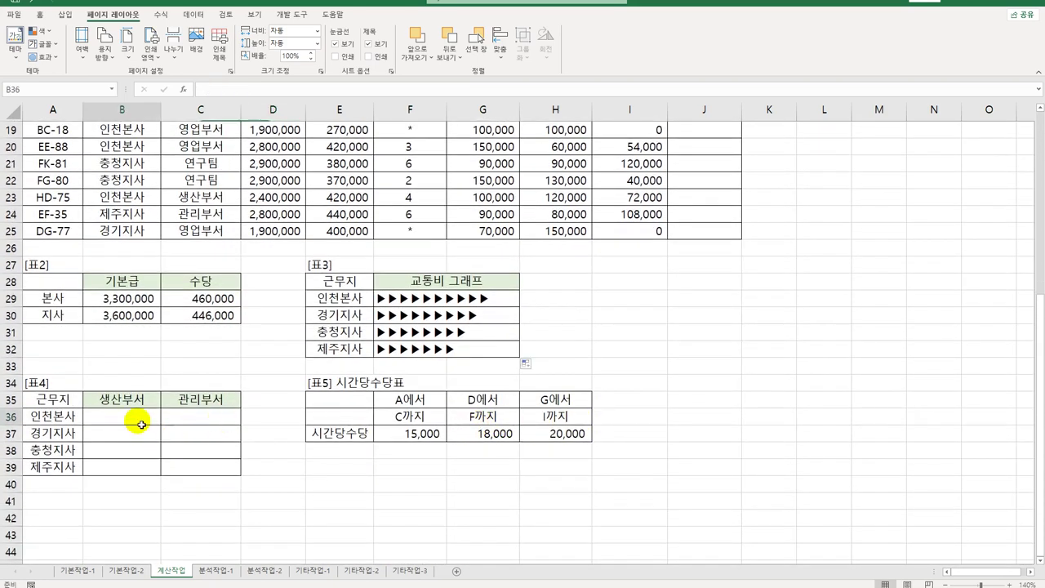
pyautogui.moveTo(52, 418); pyautogui.dragTo(63, 466)
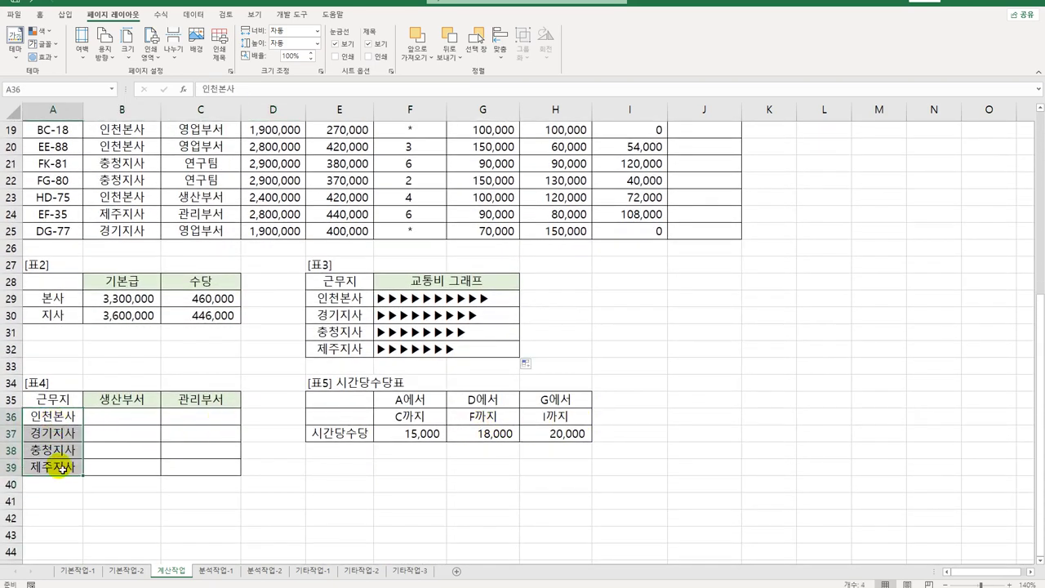
# Start a COUNT formula with a nested IF and an opened condition bracket in 표4's cell B36
pyautogui.click(118, 417)
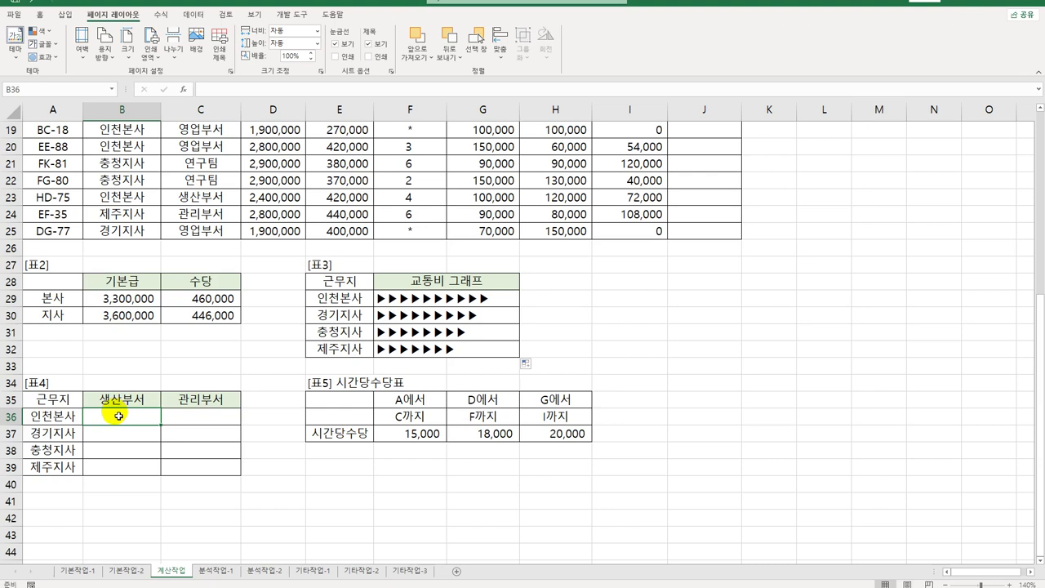
pyautogui.write('=')
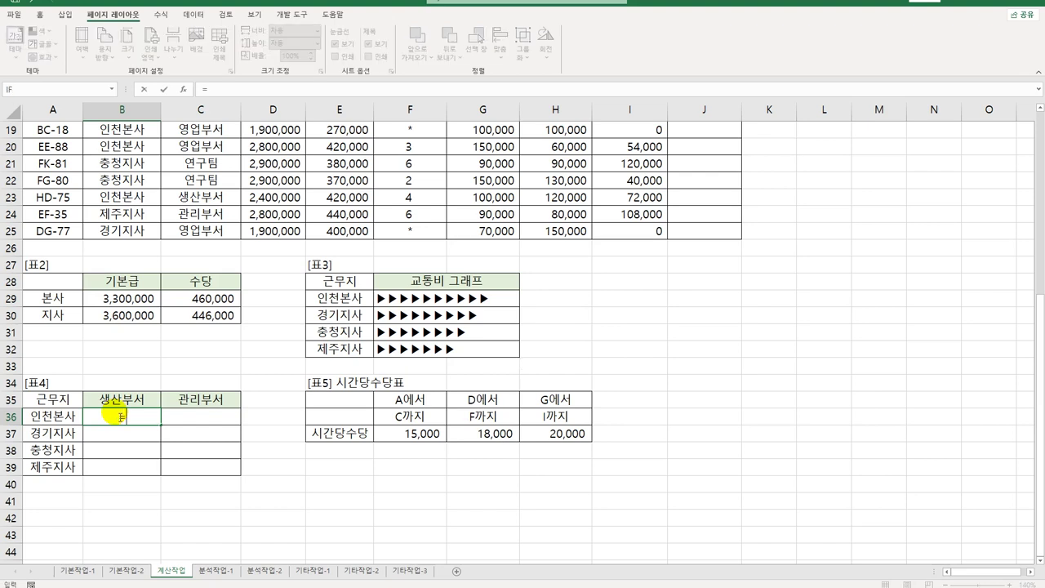
pyautogui.write('ㅑ')
pyautogui.press('BackSpace')
pyautogui.write('count')
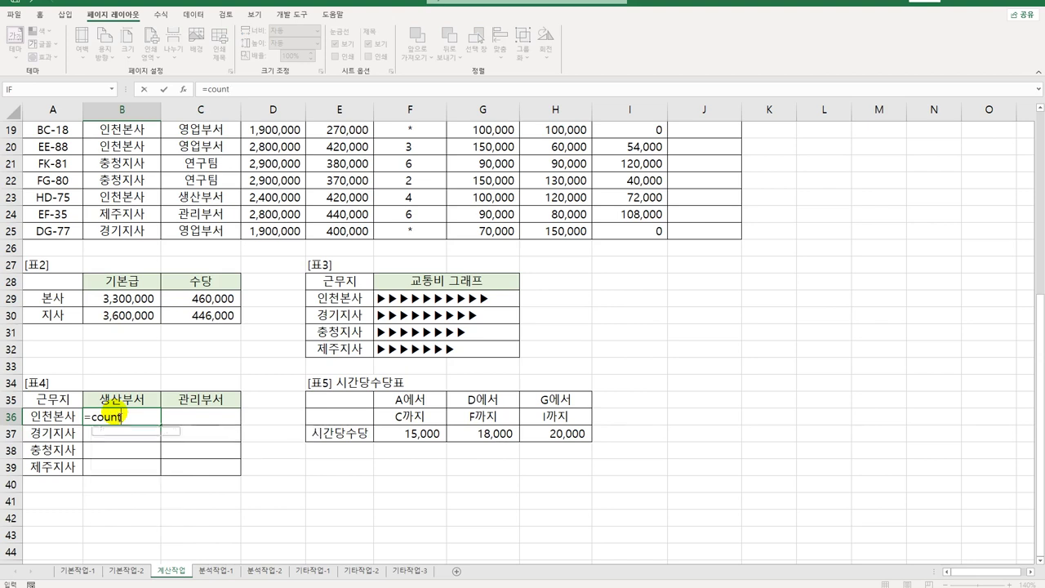
pyautogui.press('Tab')
pyautogui.write('if(')
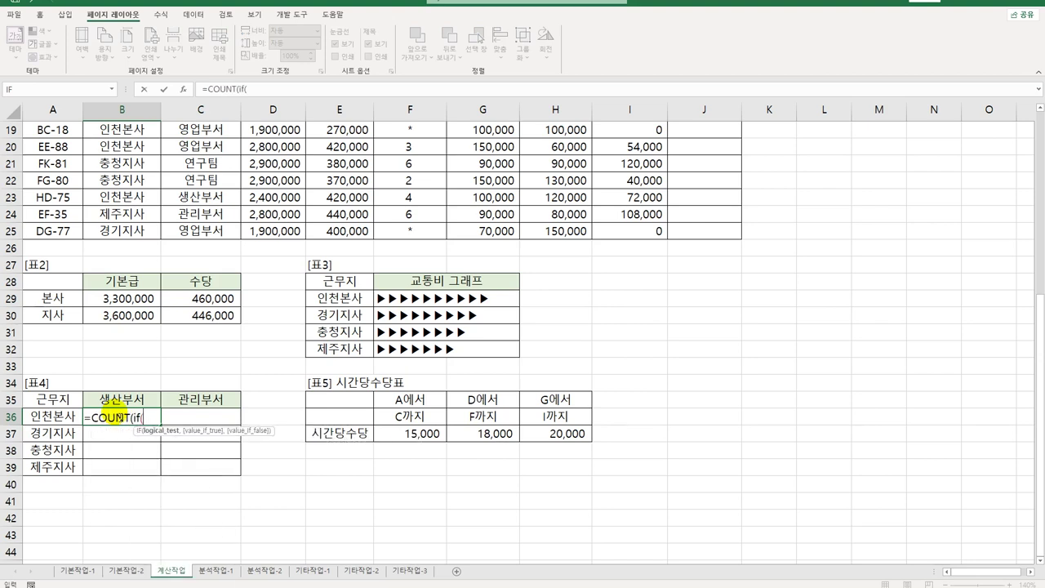
pyautogui.write('(')
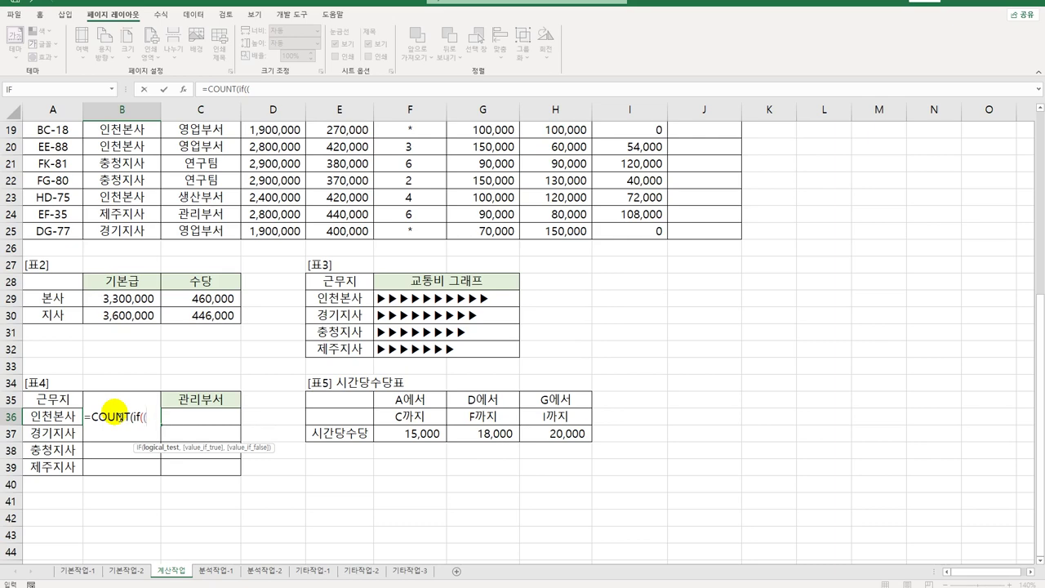
# Enter the first IF condition, 근무지 $B$3:$B$25 equal to $A36, and multiply it by a newly opened condition
pyautogui.scroll(6, 117, 416)
pyautogui.moveTo(135, 164); pyautogui.dragTo(119, 535)
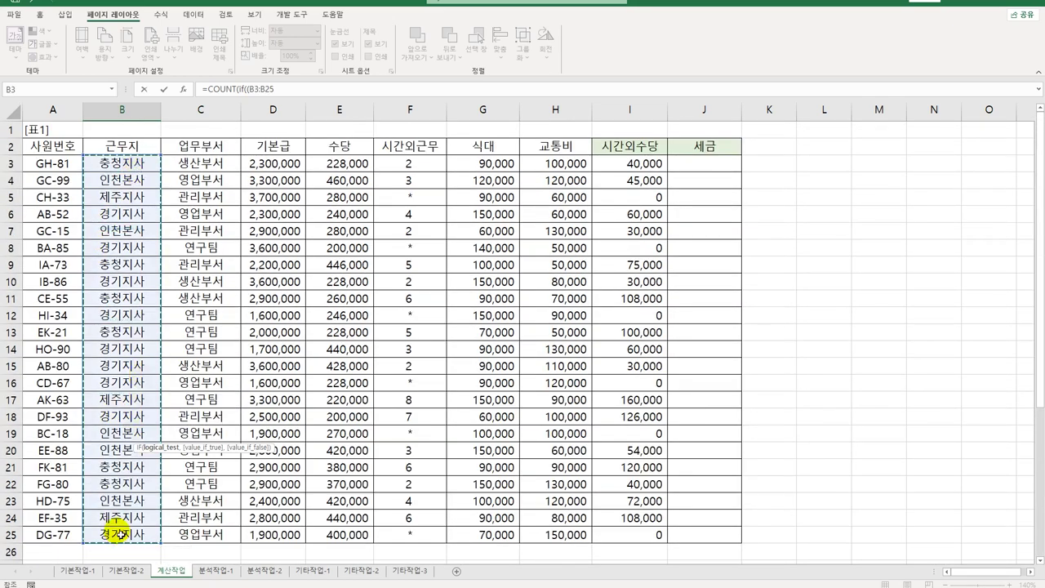
pyautogui.press('F4')
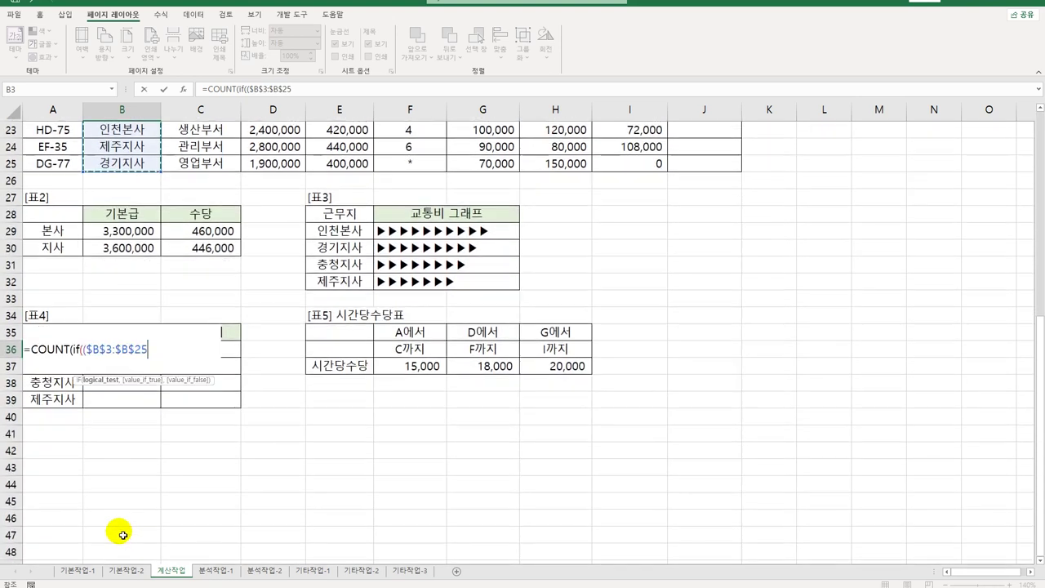
pyautogui.write('=')
pyautogui.press('Left')
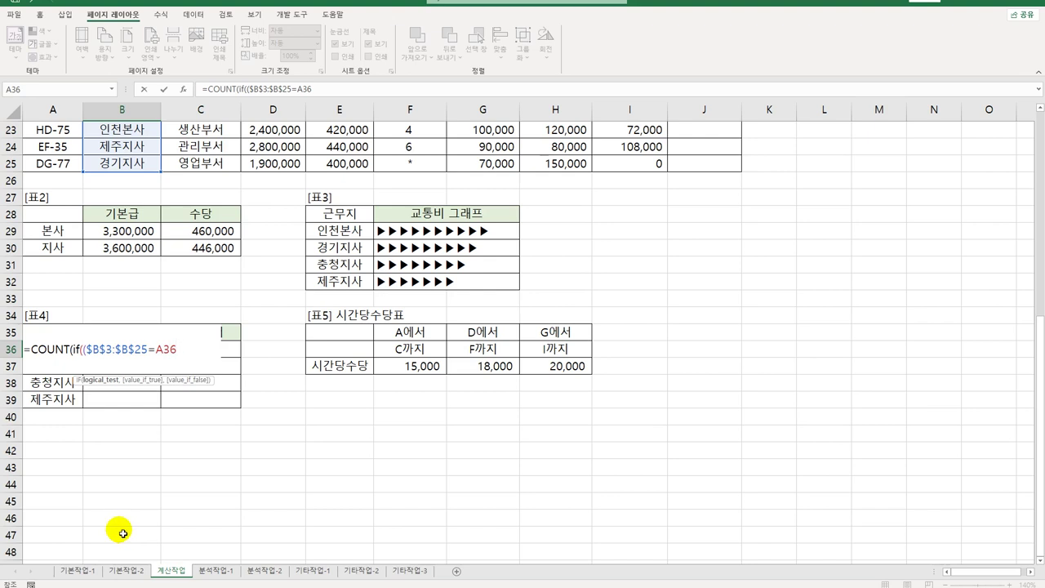
pyautogui.press('F4')
pyautogui.press('F4')
pyautogui.press('F4')
pyautogui.write(')*(')
# Enter the second IF condition, 업무부서 $C$3:$C$25 equal to B$35, and multiply it by another opened condition
pyautogui.scroll(7, 118, 531)
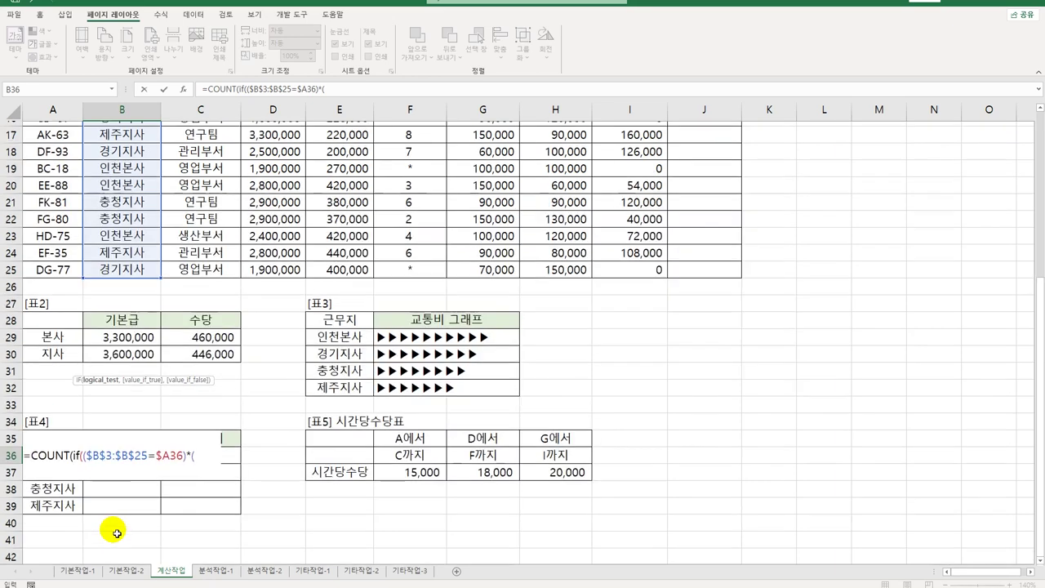
pyautogui.moveTo(205, 164); pyautogui.dragTo(210, 535)
pyautogui.press('F4')
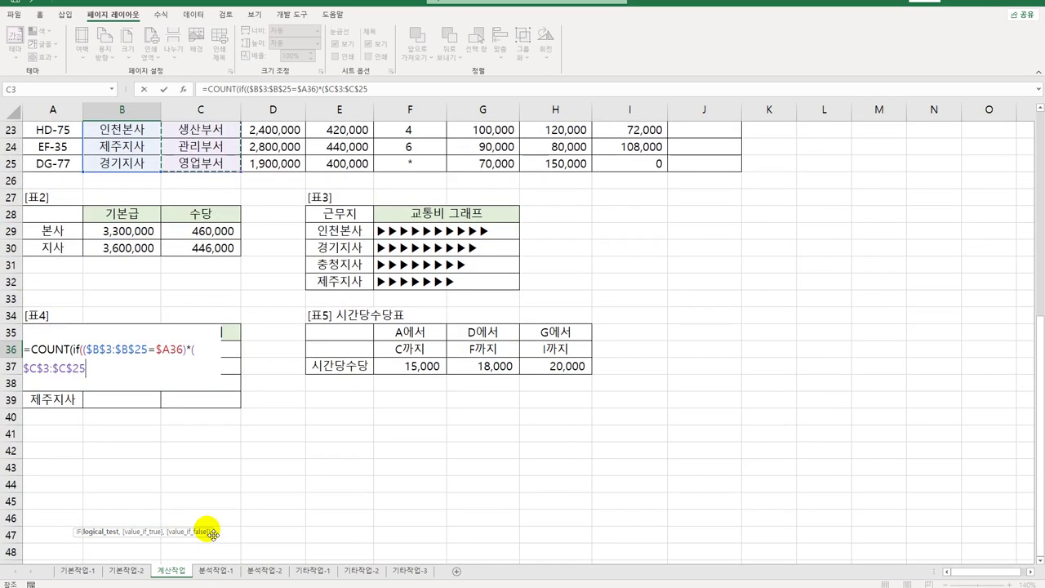
pyautogui.write('=')
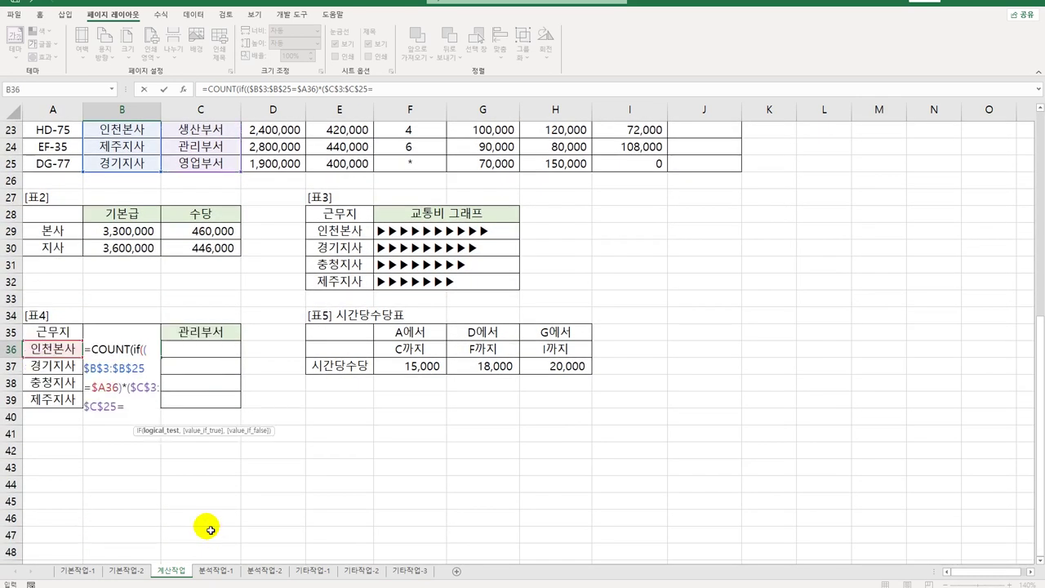
pyautogui.press('Up')
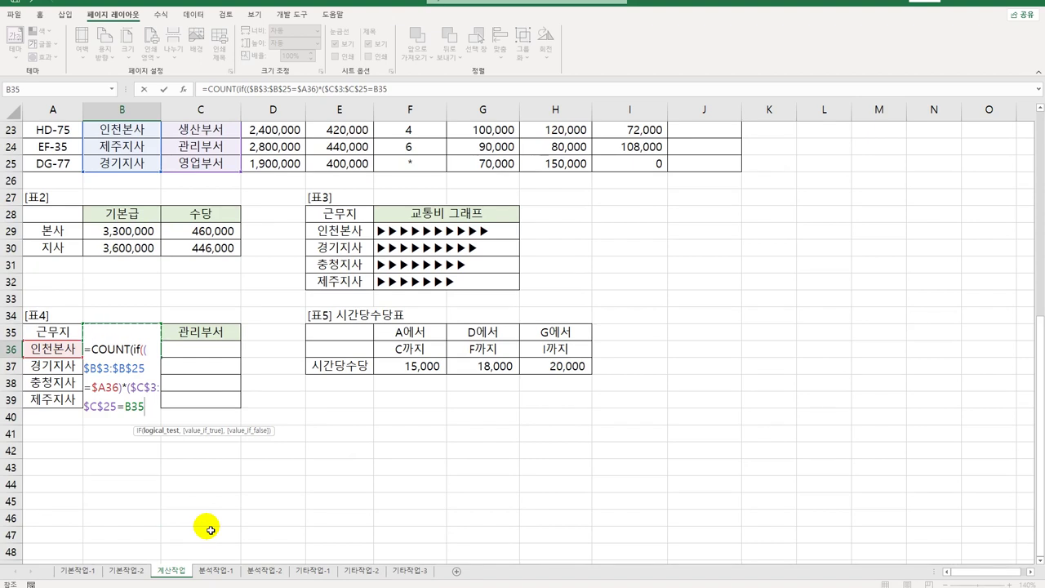
pyautogui.press('F4')
pyautogui.press('F4')
pyautogui.write(')*(')
# Enter the third condition, 기본급 $D$3:$D$25>=2500000, and close the IF with 1 as its true value
pyautogui.scroll(6, 346, 447)
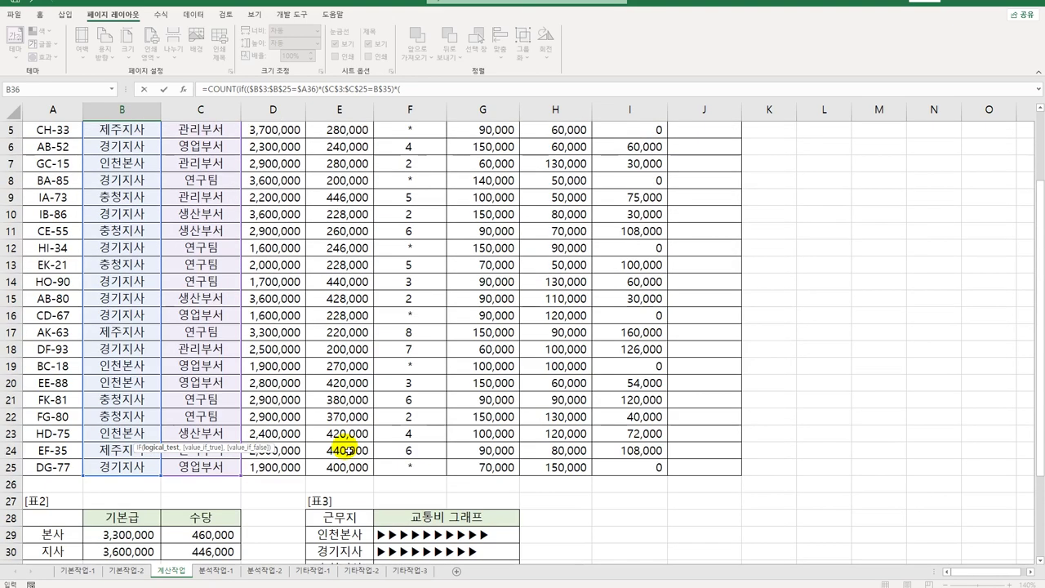
pyautogui.scroll(2, 345, 449)
pyautogui.moveTo(271, 163); pyautogui.dragTo(282, 535)
pyautogui.press('F4')
pyautogui.scroll(-7, 280, 523)
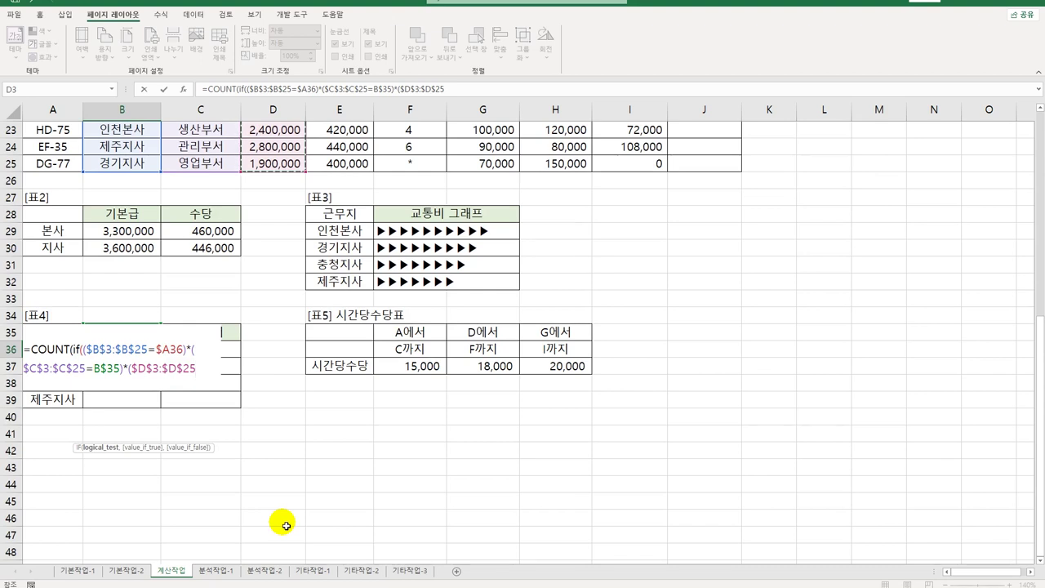
pyautogui.write(')>=')
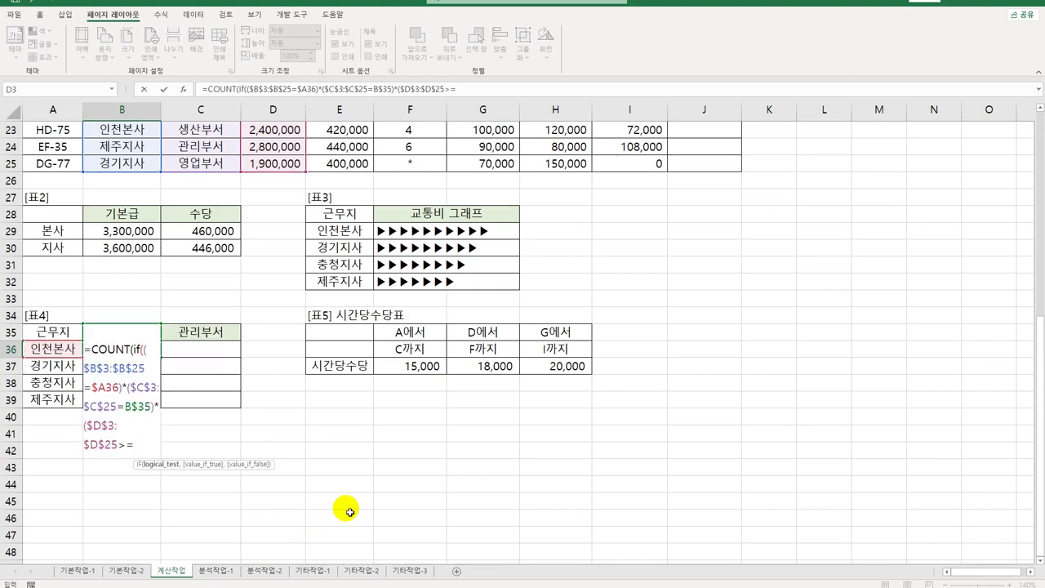
pyautogui.write('2500000')
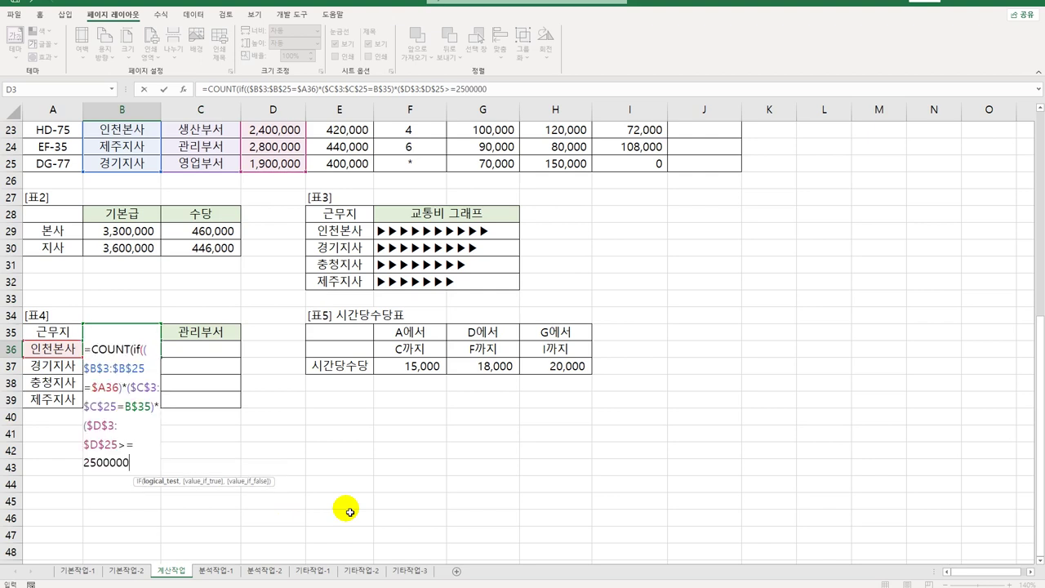
pyautogui.write(')')
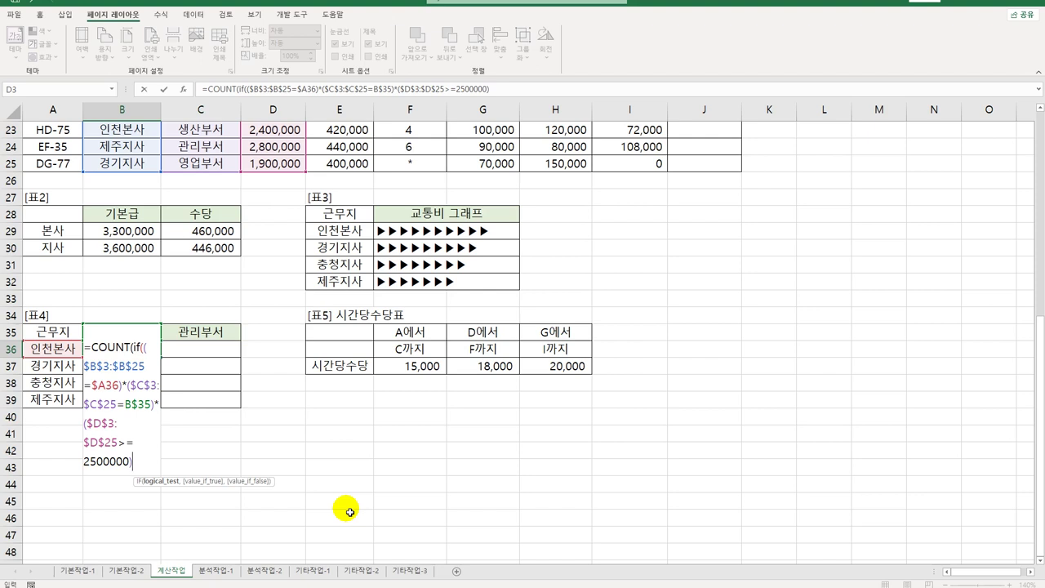
pyautogui.write('),')
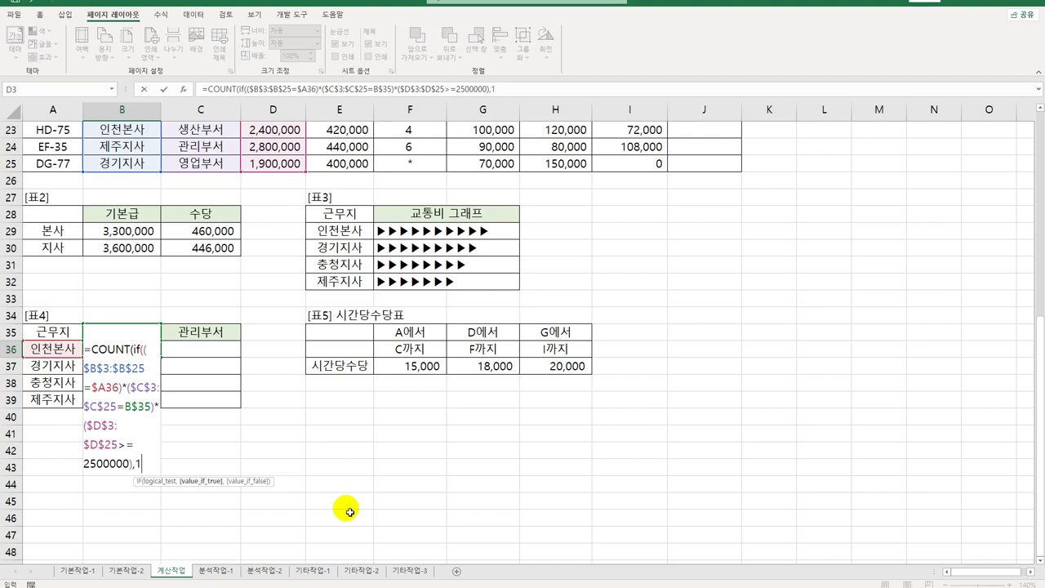
pyautogui.write('1)')
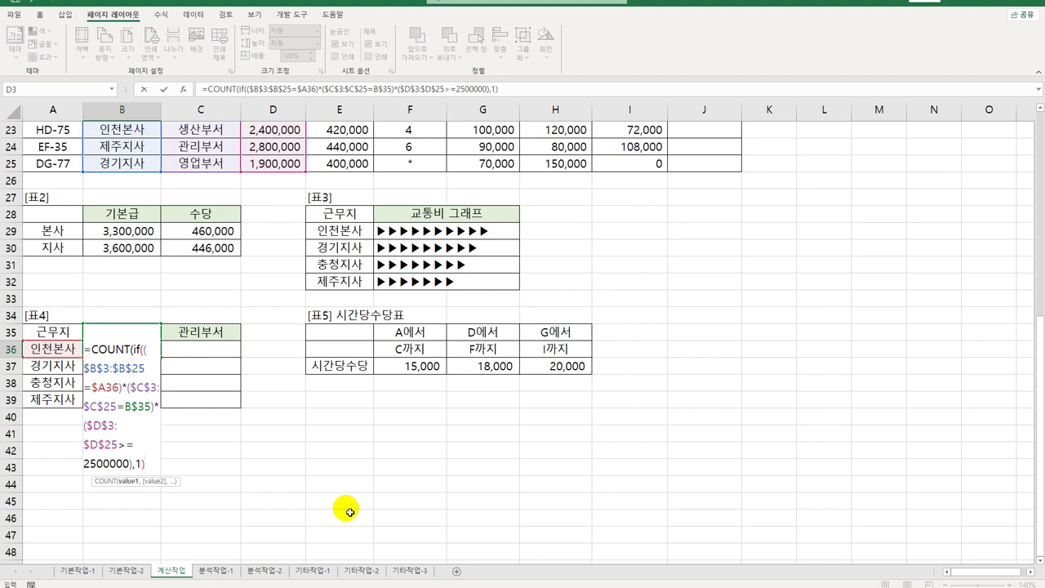
# Close the COUNT formula, append "명", enter it as an array formula in B36, and fill it across B36:C39
pyautogui.write(')')
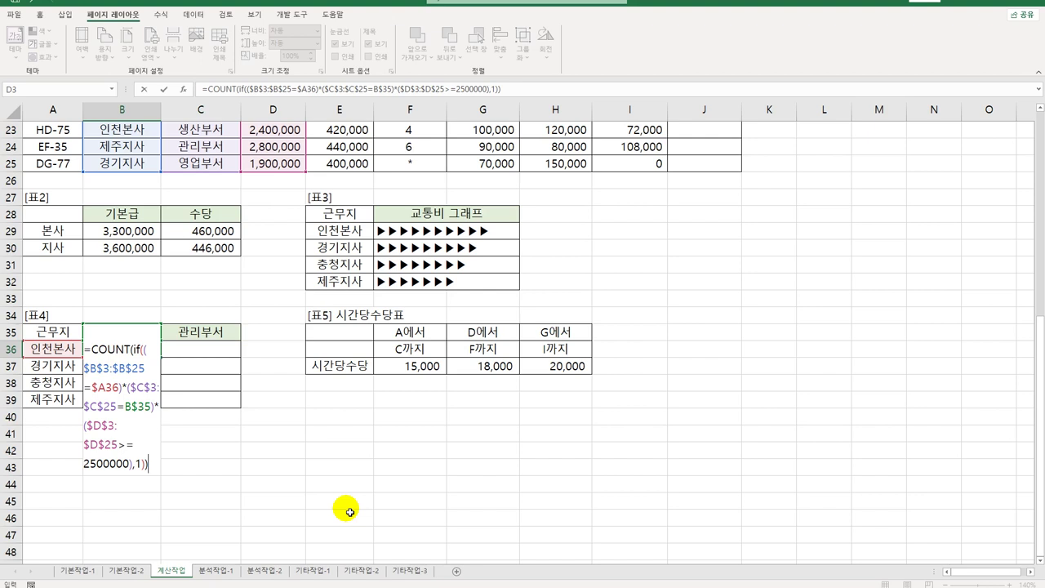
pyautogui.write('&"a')
pyautogui.press('BackSpace')
pyautogui.write('명"')
pyautogui.hotkey('ctrl', 'shift', 'Return')
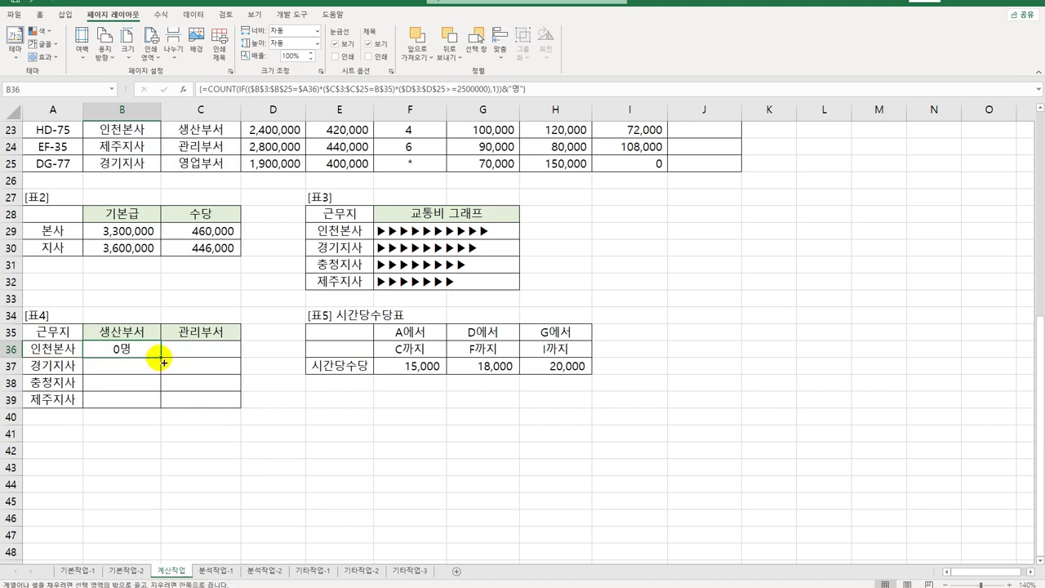
pyautogui.moveTo(161, 357); pyautogui.dragTo(222, 410)
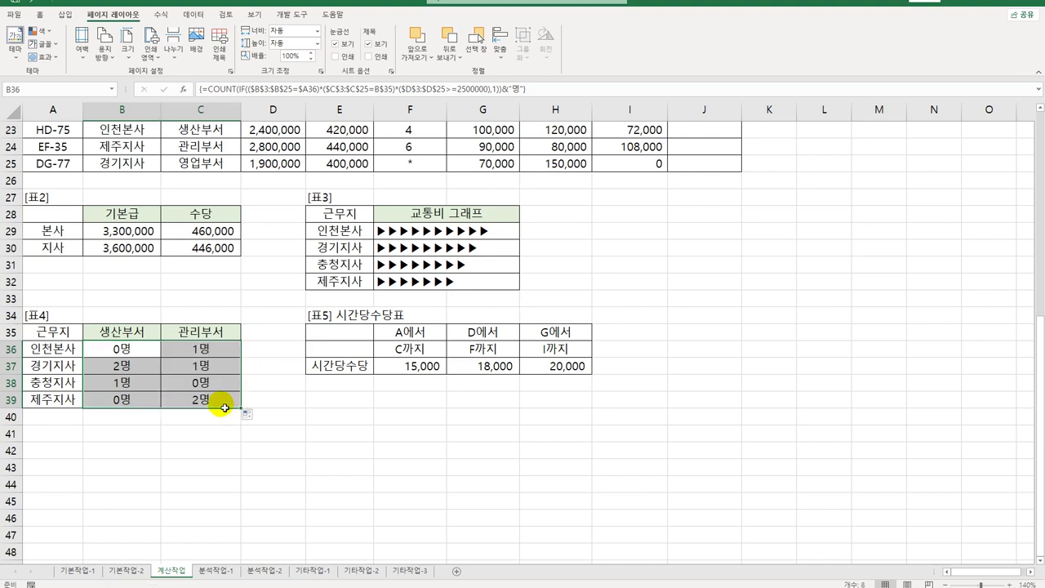
# Select 표1's first 세금 cell, J3, and insert a new module in the workbook's Visual Basic project
pyautogui.scroll(7, 225, 407)
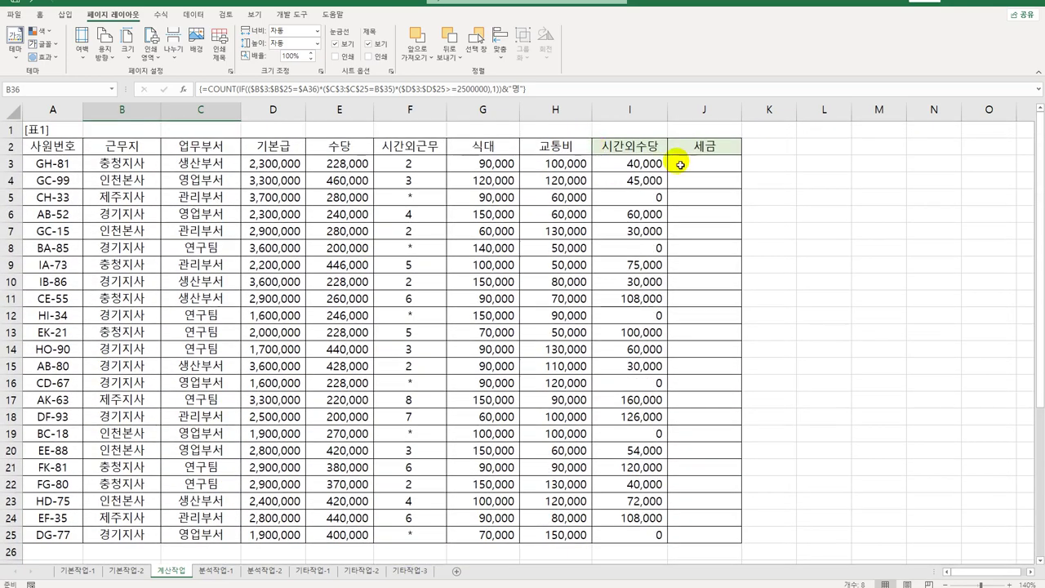
pyautogui.click(696, 163)
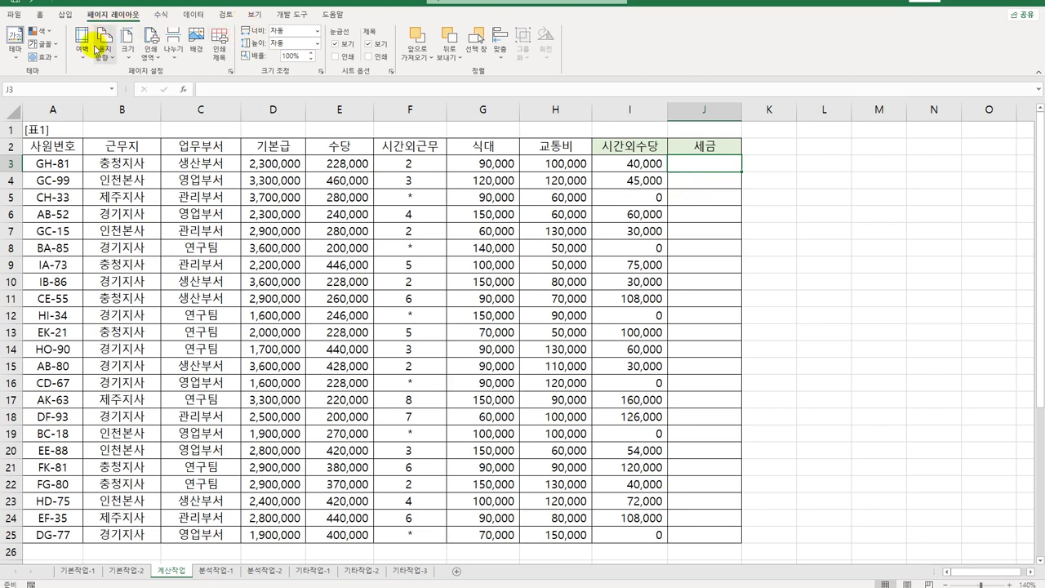
pyautogui.click(287, 14)
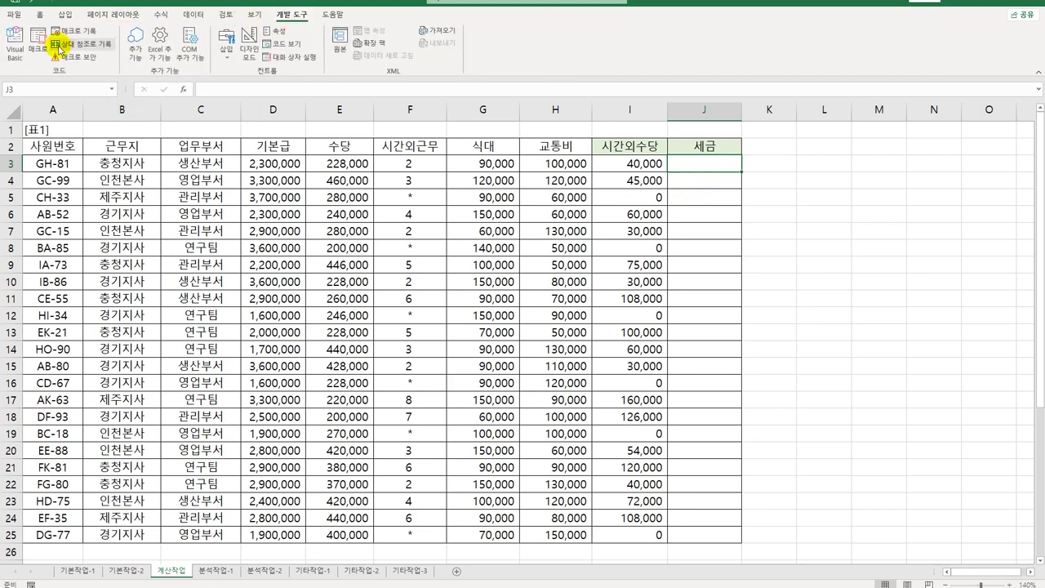
pyautogui.click(15, 49)
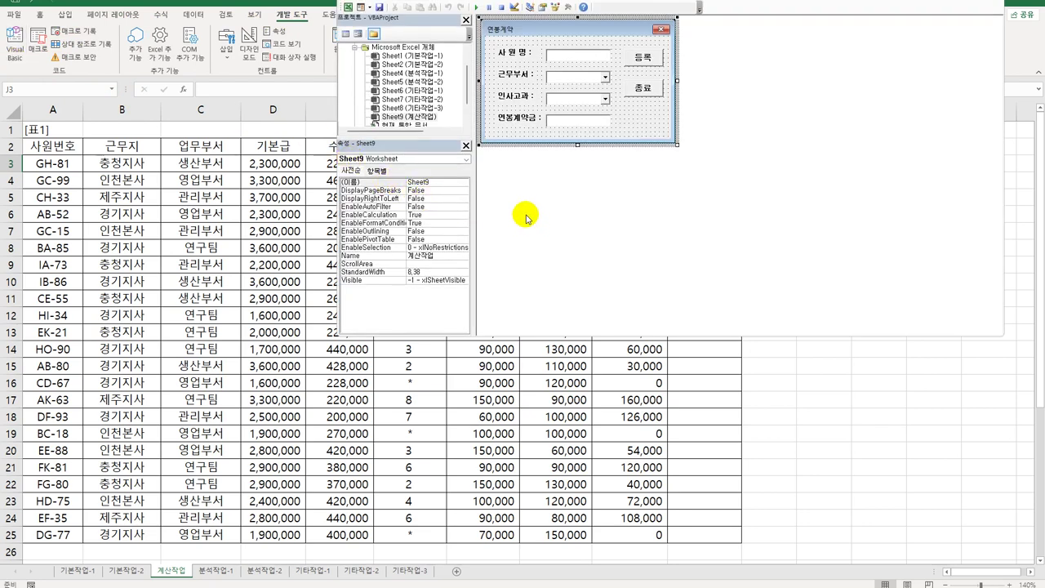
pyautogui.click(441, 7)
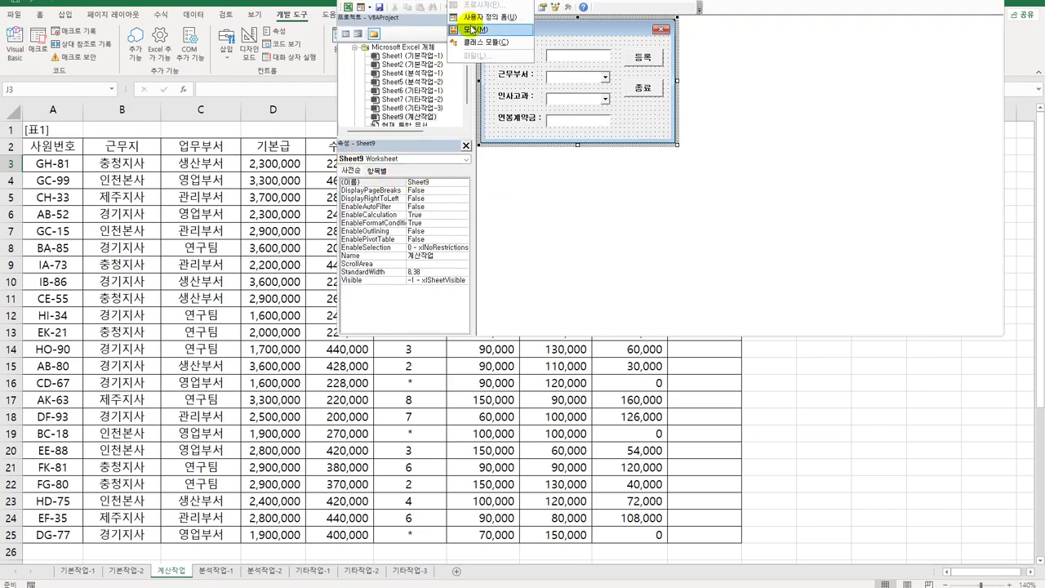
pyautogui.click(474, 31)
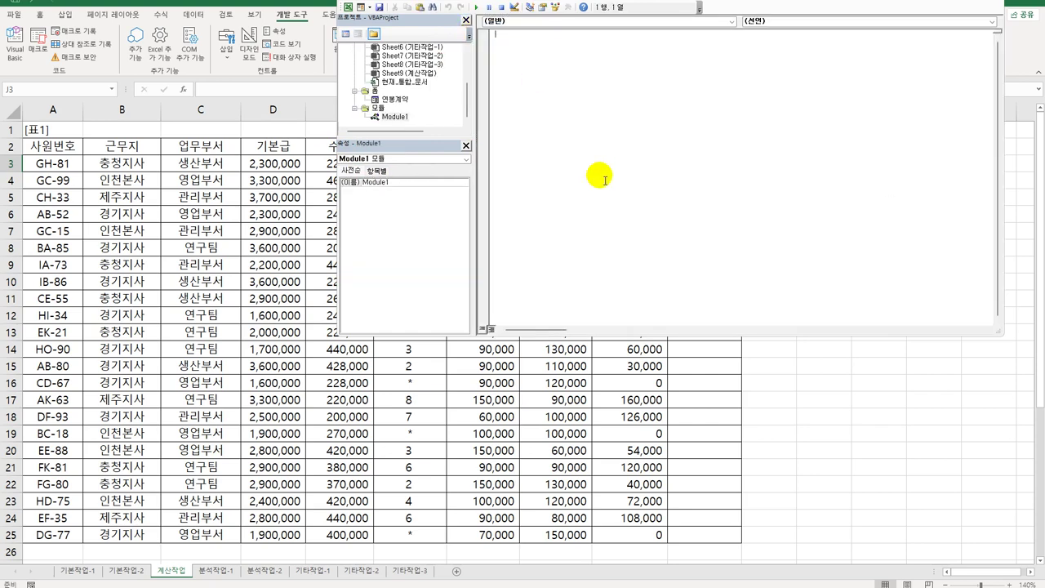
# Declare the public function fn세금 with the arguments 기본급 and 수당 in the new module
pyautogui.write('sub')
pyautogui.press('BackSpace')
pyautogui.write('어')
pyautogui.press('BackSpace')
pyautogui.write('public function fn세금(기본급, 수')
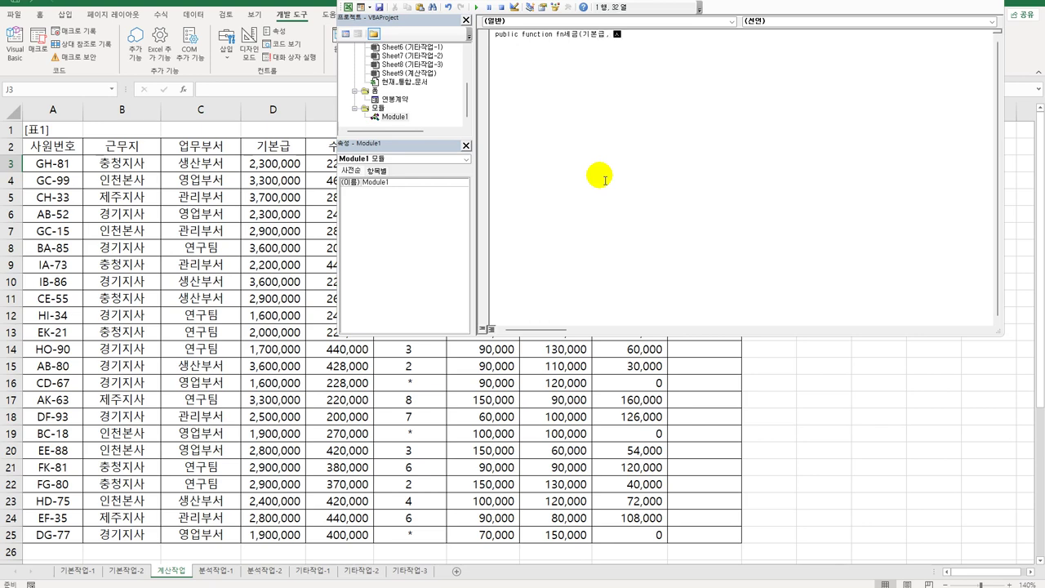
pyautogui.write('당)')
pyautogui.press('Return')
pyautogui.press('Return')
# Add the first branch: If 기본급 >= 3000000 Then fn세금 = (기본급 + 수당) * 0.12
pyautogui.press('Tab')
pyautogui.write('if 기본급 ')
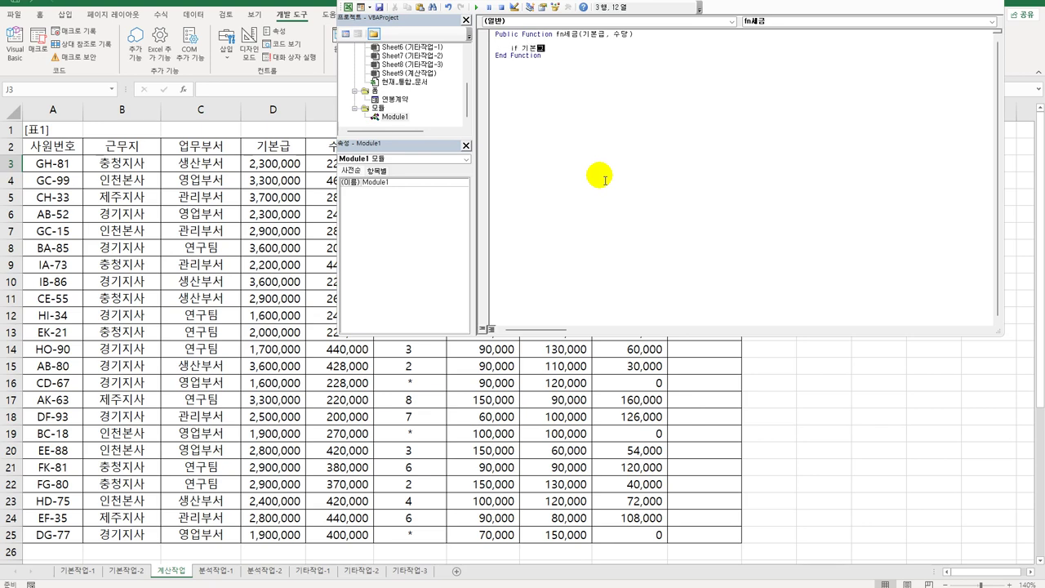
pyautogui.write('>=3')
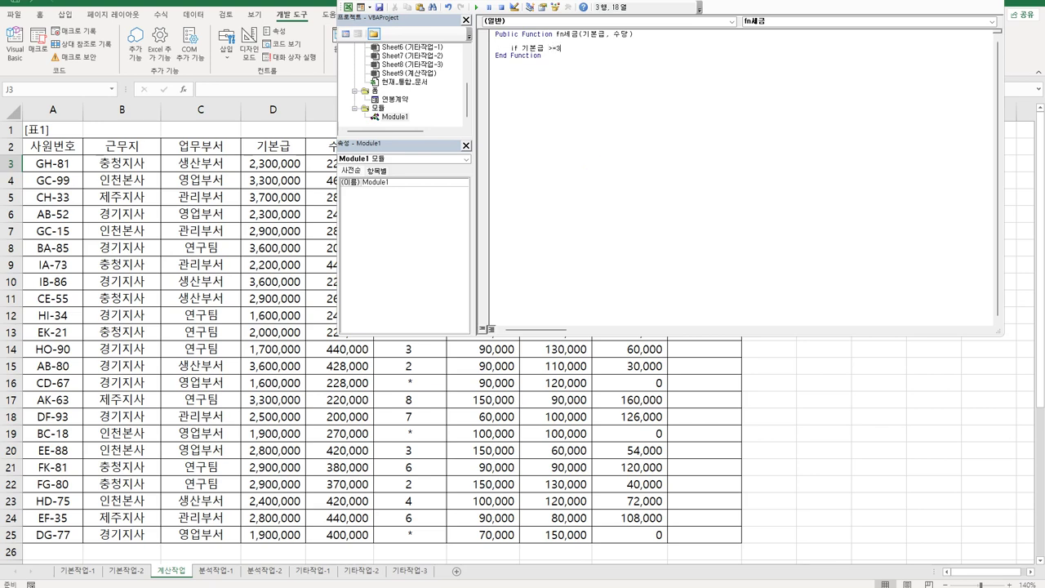
pyautogui.write('000000 then')
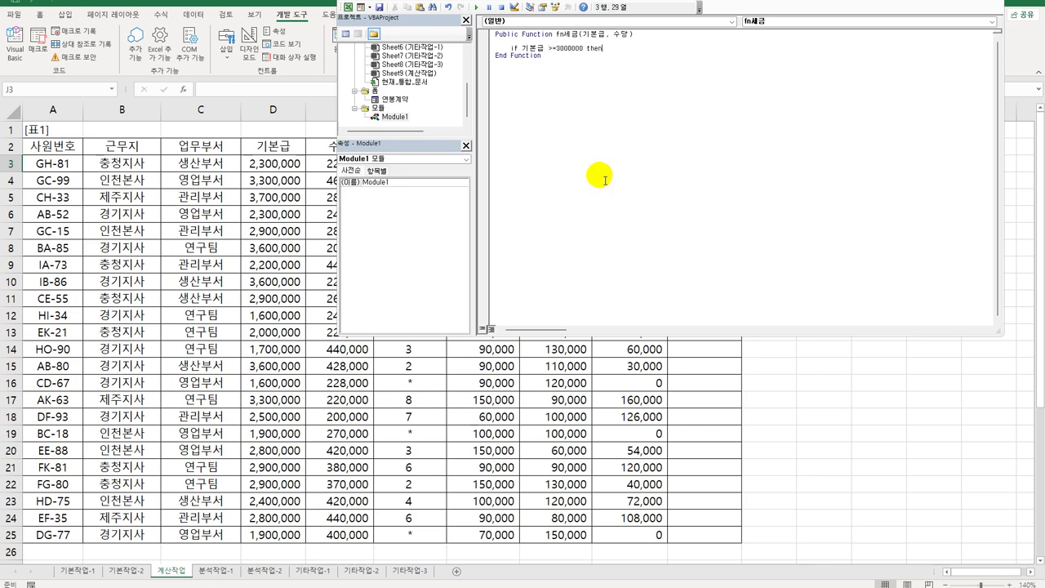
pyautogui.press('Return')
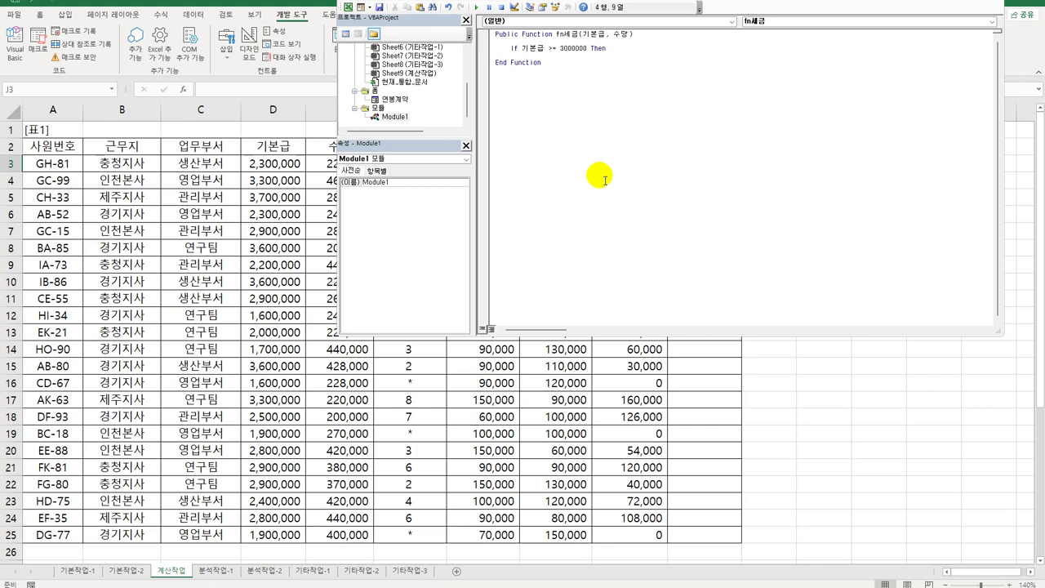
pyautogui.write('fn세금 ')
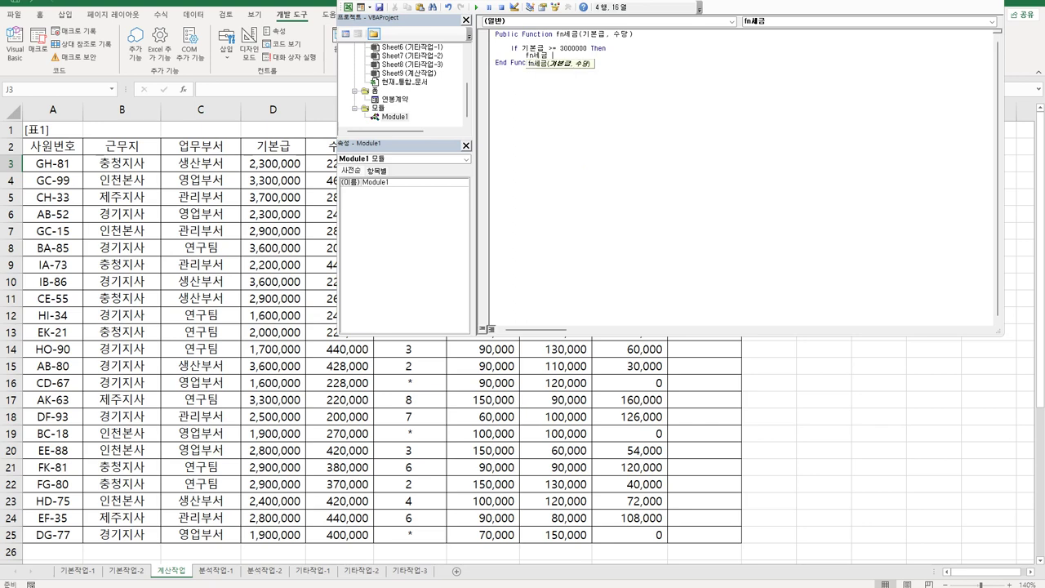
pyautogui.write('= (기본급 ')
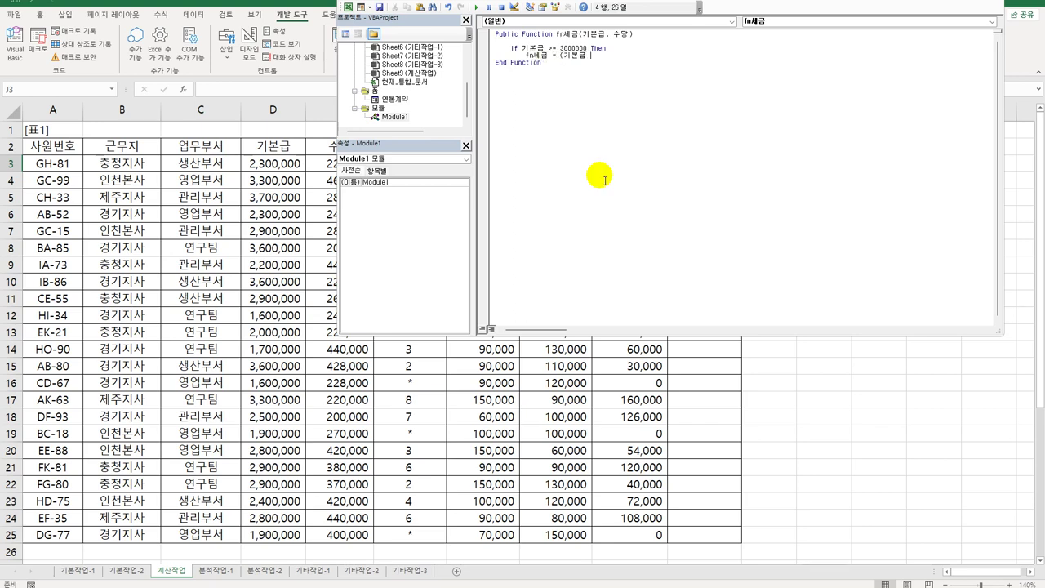
pyautogui.write('+ 수당) * 0.12')
pyautogui.press('Return')
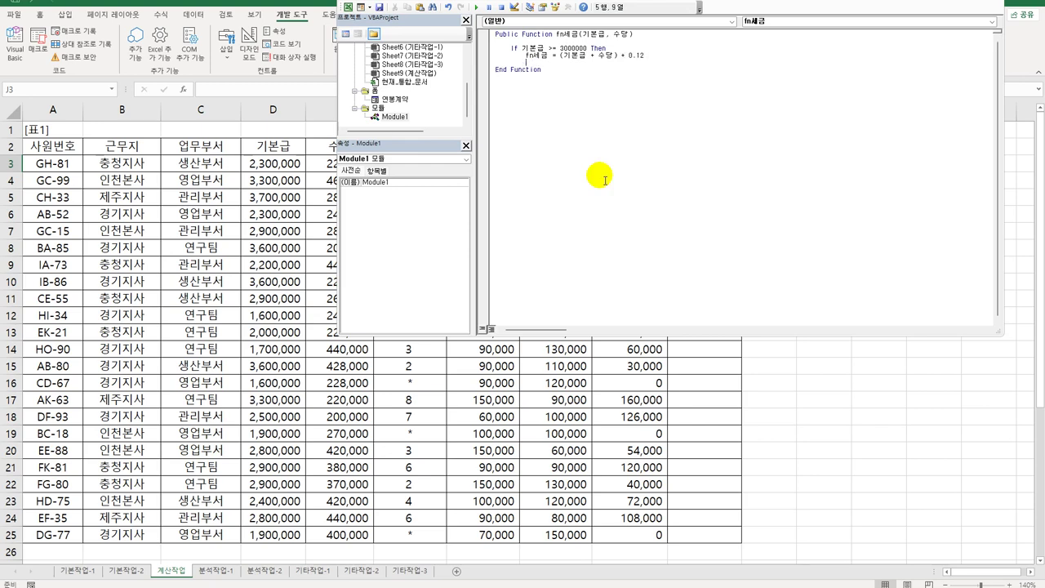
# Duplicate the If condition and its fn세금 line directly below, and turn the copied If into ElseIf
pyautogui.hotkey('shift', 'Down')
pyautogui.hotkey('shift', 'End')
pyautogui.hotkey('ctrl', 'c')
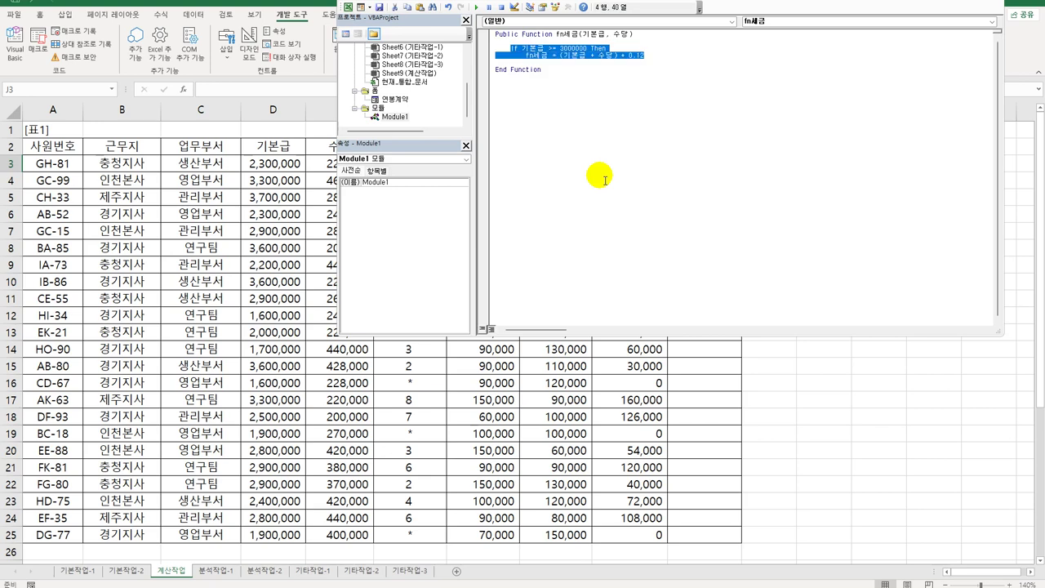
pyautogui.press('Down')
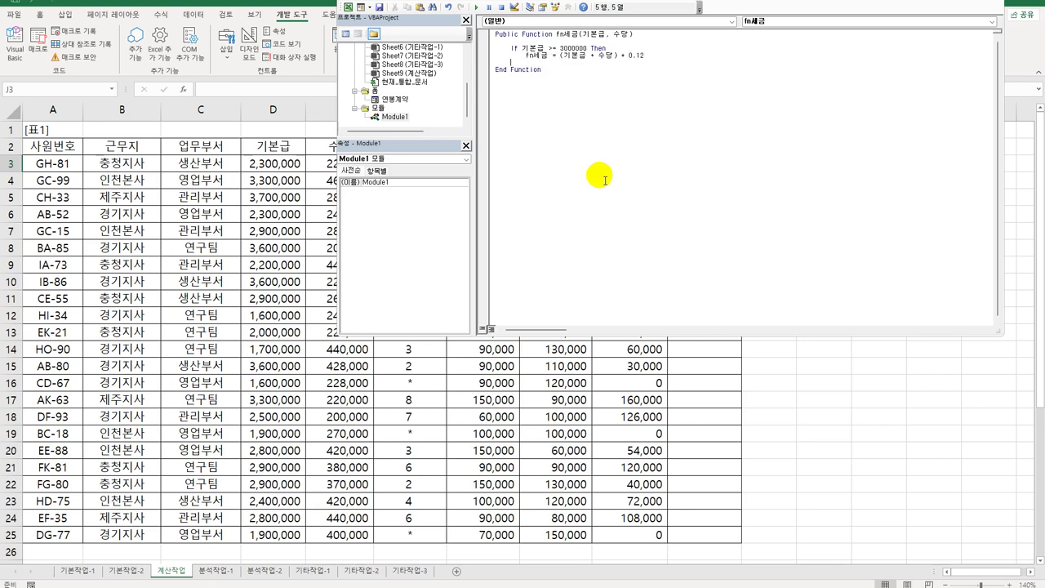
pyautogui.hotkey('ctrl', 'v')
pyautogui.press('Home')
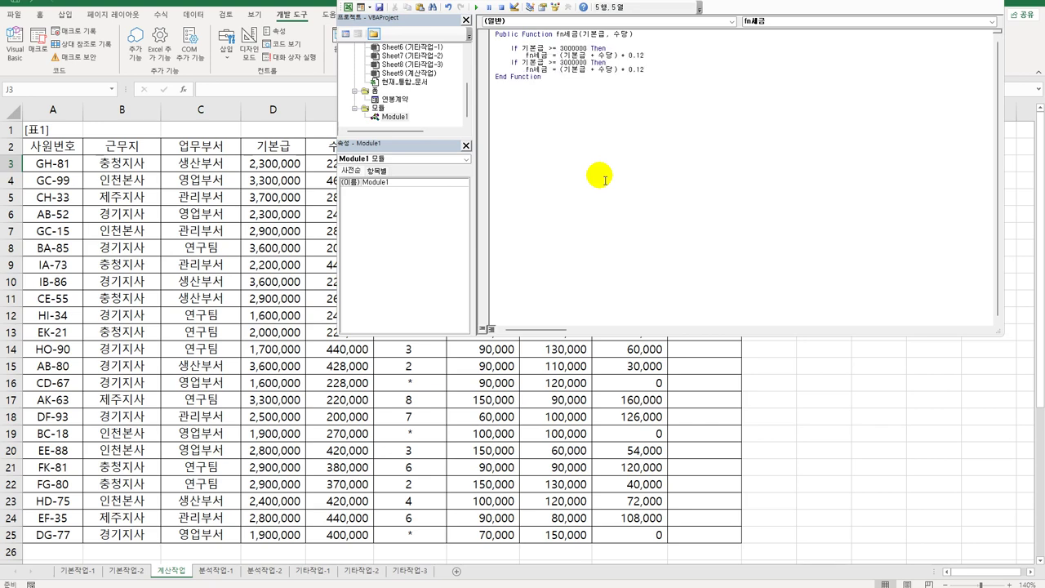
pyautogui.write('else')
pyautogui.press('End')
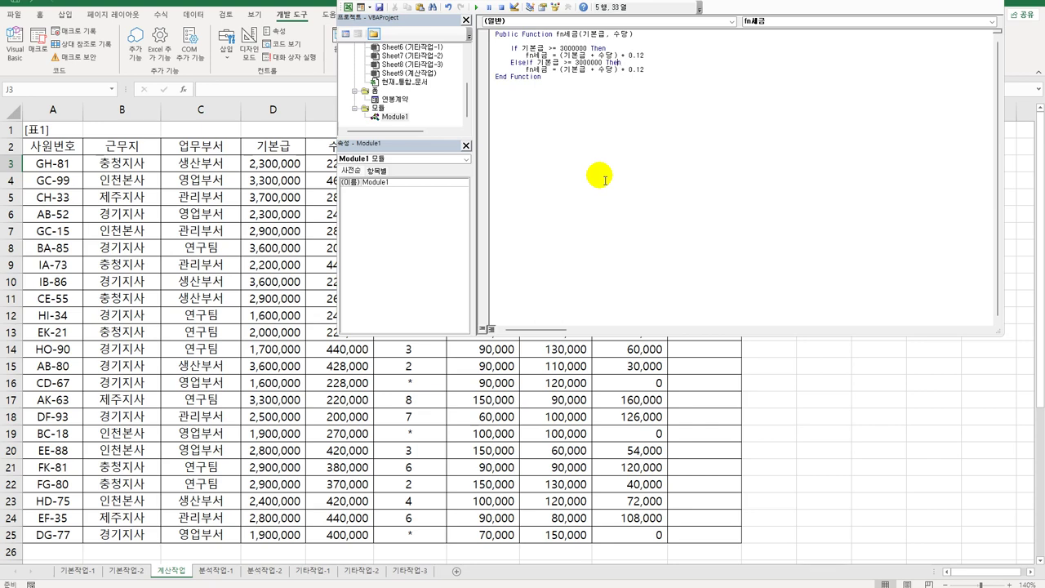
# Change the ElseIf branch's 기본급 threshold to 2500000 and its tax rate to 0.07
pyautogui.hotkey('ctrl', 'Left')
pyautogui.hotkey('ctrl', 'Left')
pyautogui.hotkey('shift', 'Right')
pyautogui.write('25')
pyautogui.hotkey('shift', 'Left')
pyautogui.hotkey('shift', 'Left')
pyautogui.write('07')
# Add an Else branch with a copy of the fn세금 calculation line, using the rate 0.03
pyautogui.press('Return')
pyautogui.press('BackSpace')
pyautogui.write('else')
pyautogui.hotkey('shift', 'End')
pyautogui.hotkey('ctrl', 'c')
pyautogui.press('Down')
pyautogui.press('Return')
pyautogui.press('Tab')
pyautogui.hotkey('ctrl', 'v')
pyautogui.hotkey('shift', 'Left')
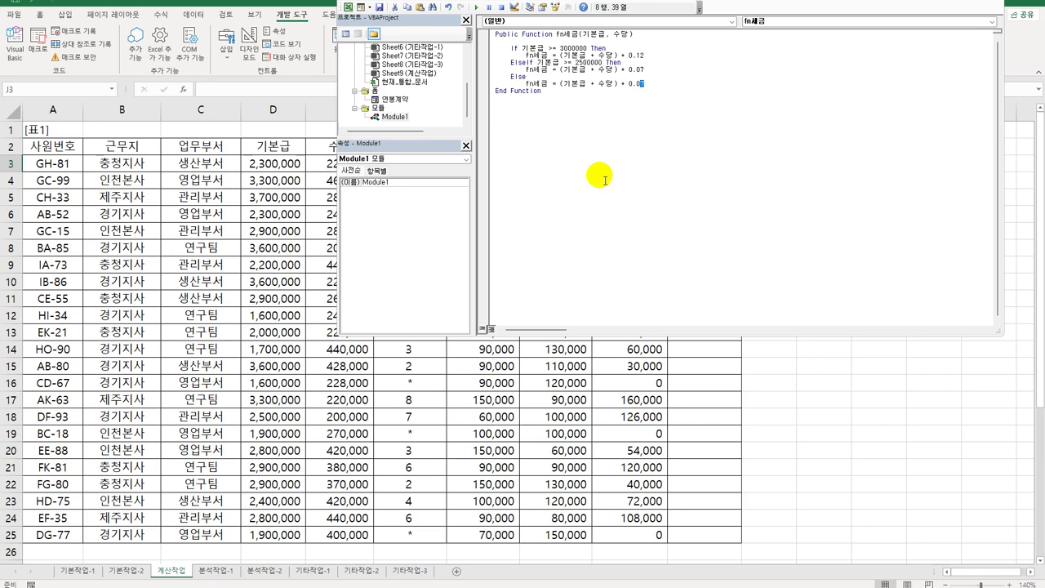
pyautogui.write('3')
pyautogui.press('Return')
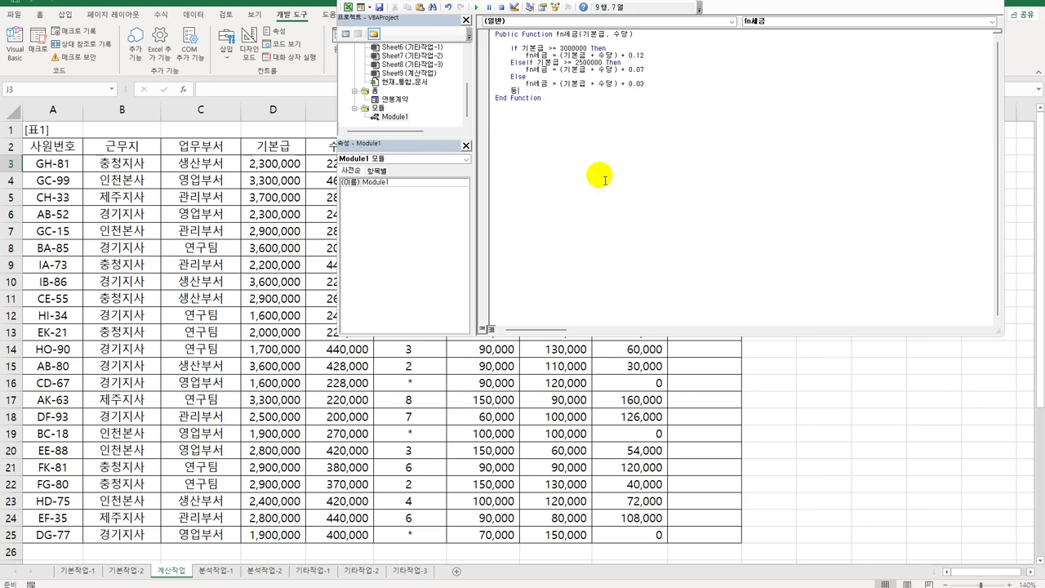
# Finish the conditional block with End If and close the Visual Basic editor to return to the worksheet
pyautogui.write('end if')
pyautogui.press('Return')
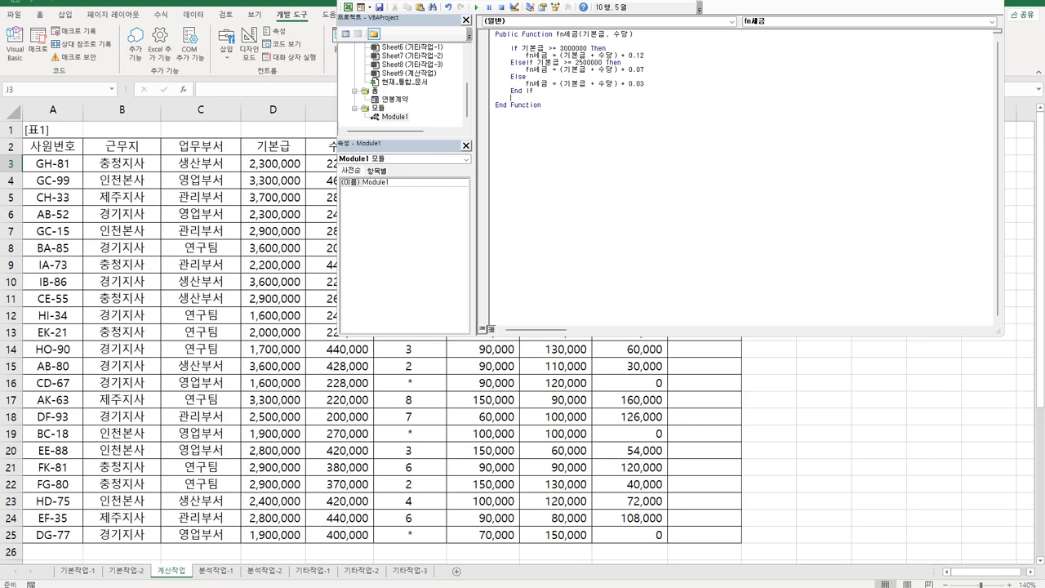
pyautogui.click(1028, 3)
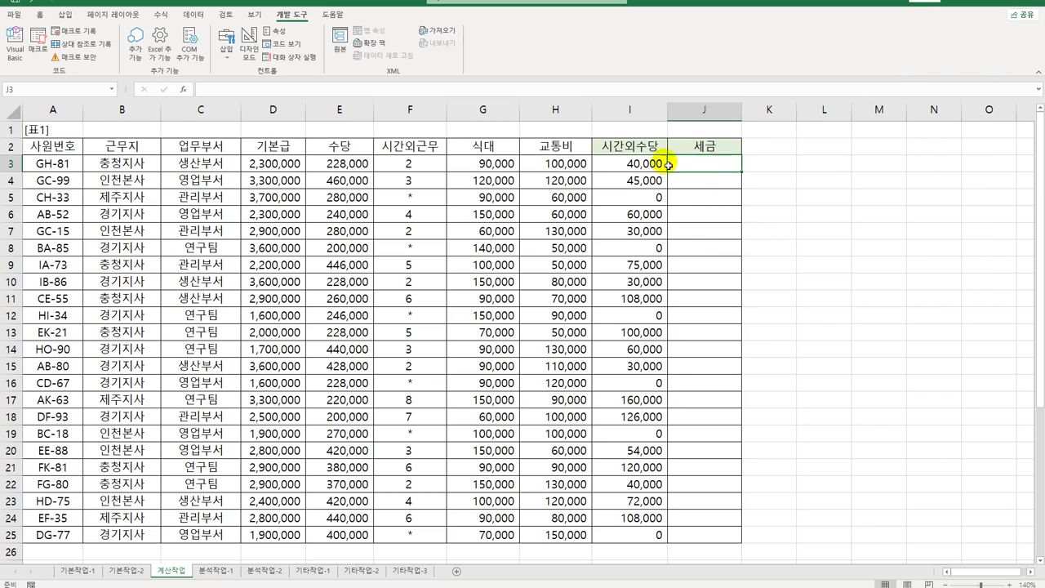
# Insert the user-defined function fn세금 in J3 with D3 as 기본급 and E3 as 수당, and fill it down to J25
pyautogui.click(183, 89)
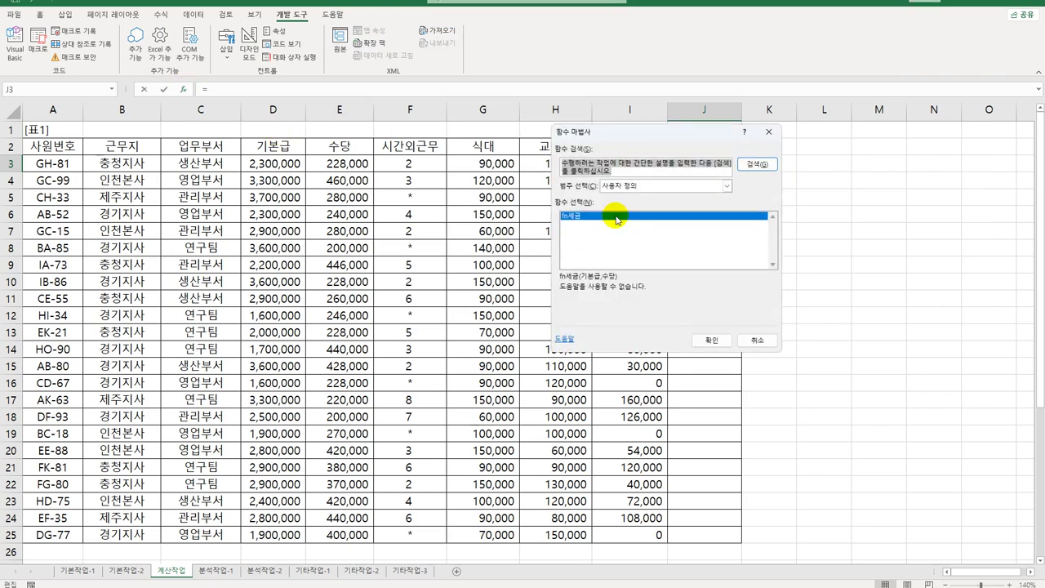
pyautogui.click(711, 339)
pyautogui.click(292, 164)
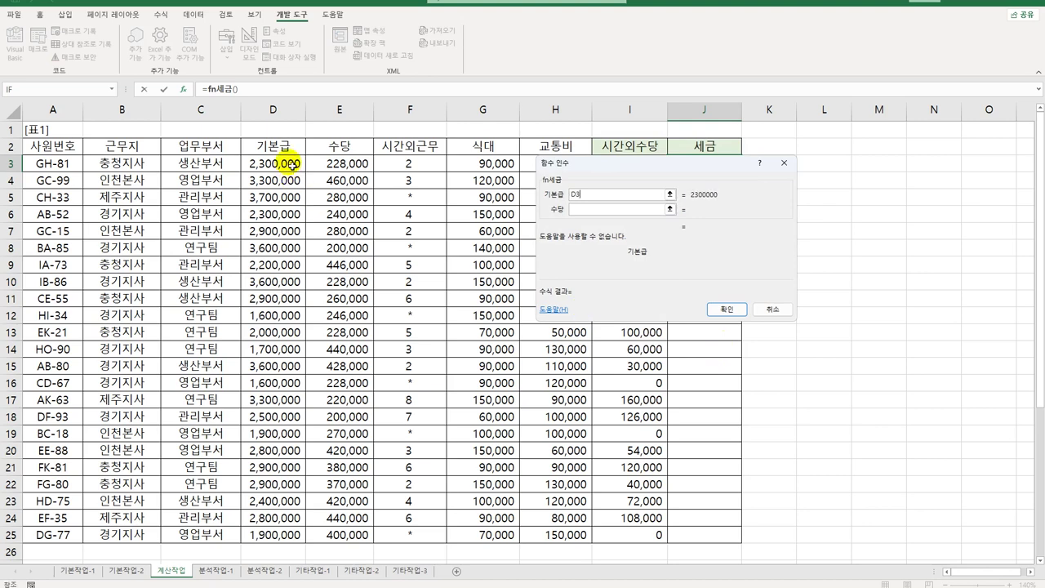
pyautogui.click(581, 209)
pyautogui.click(350, 166)
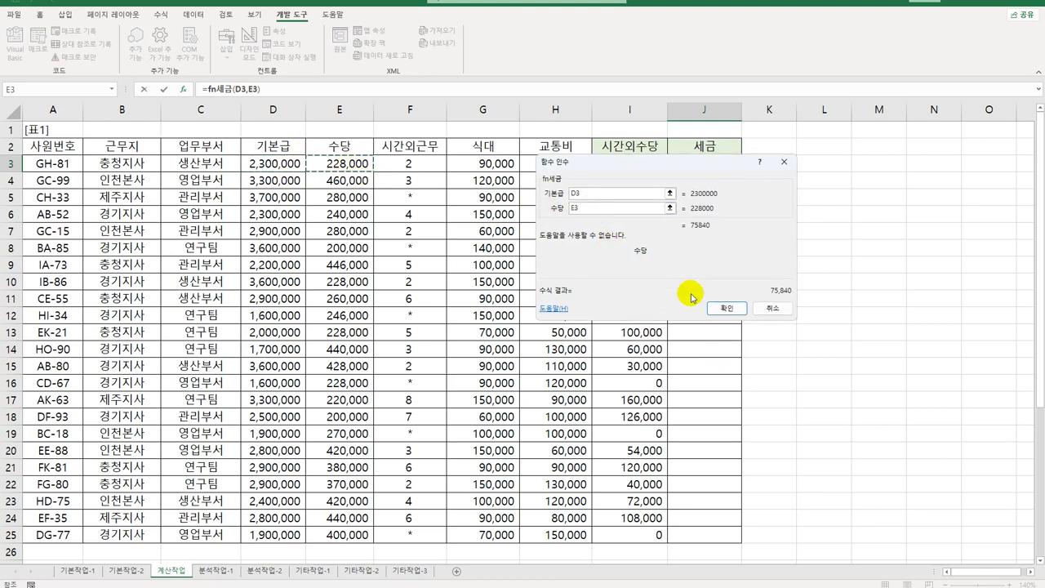
pyautogui.click(726, 308)
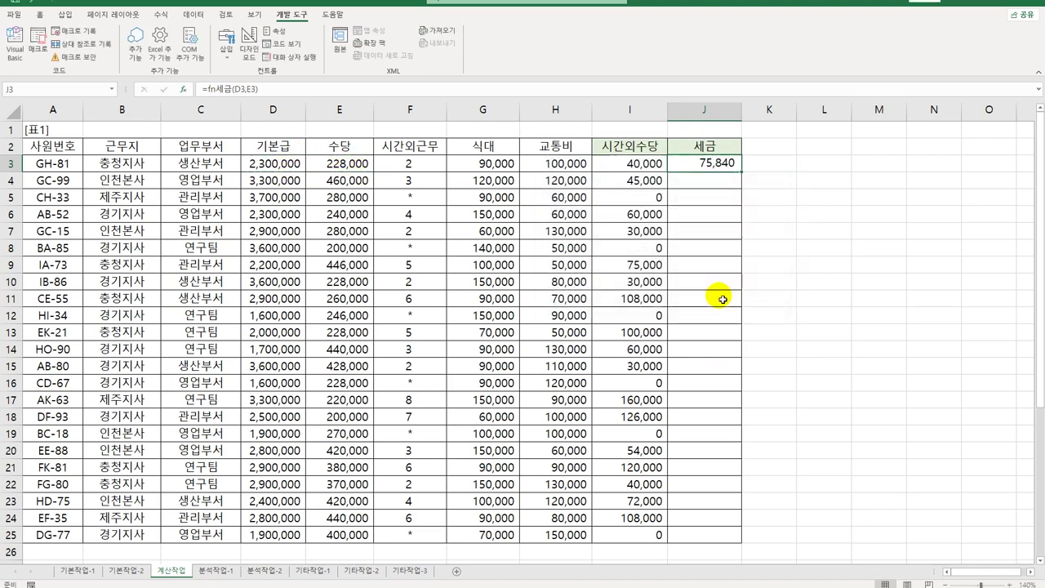
pyautogui.doubleClick(745, 176)
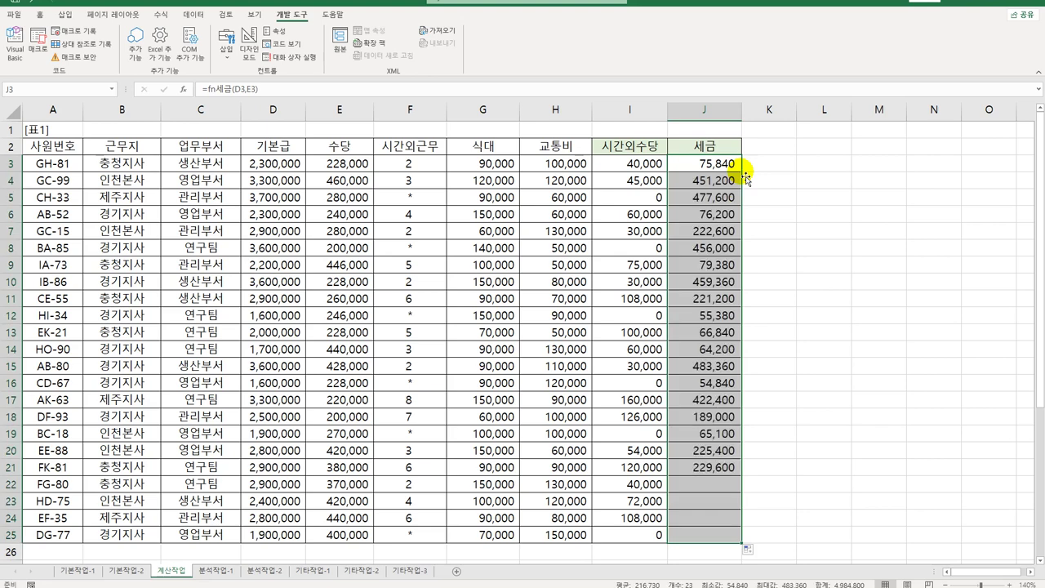
pyautogui.click(710, 535)
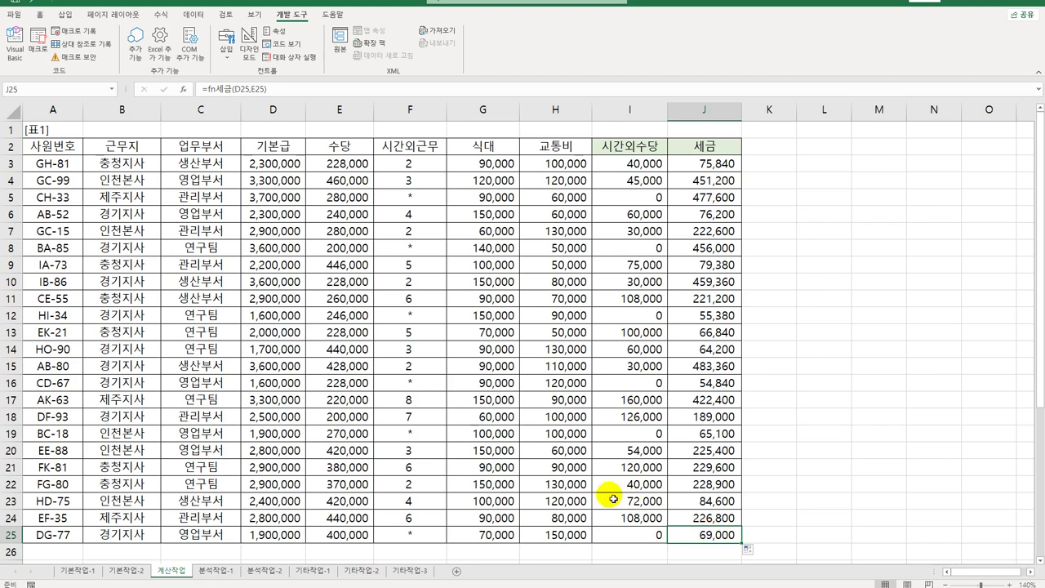
# Start a PivotTable at B5 of the 분석작업-1 sheet using an external data source, and browse for a connection file
pyautogui.click(204, 571)
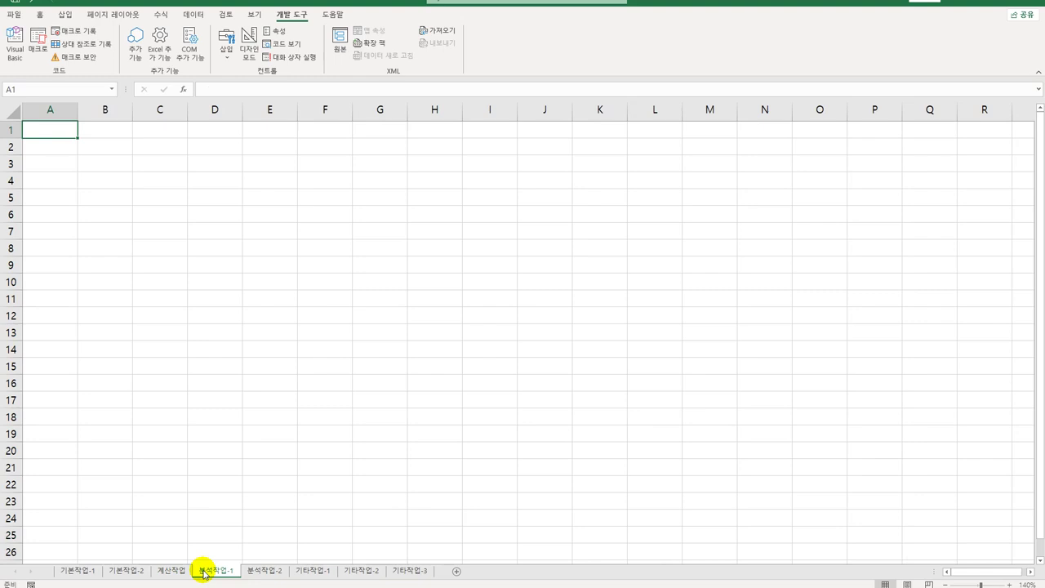
pyautogui.click(105, 198)
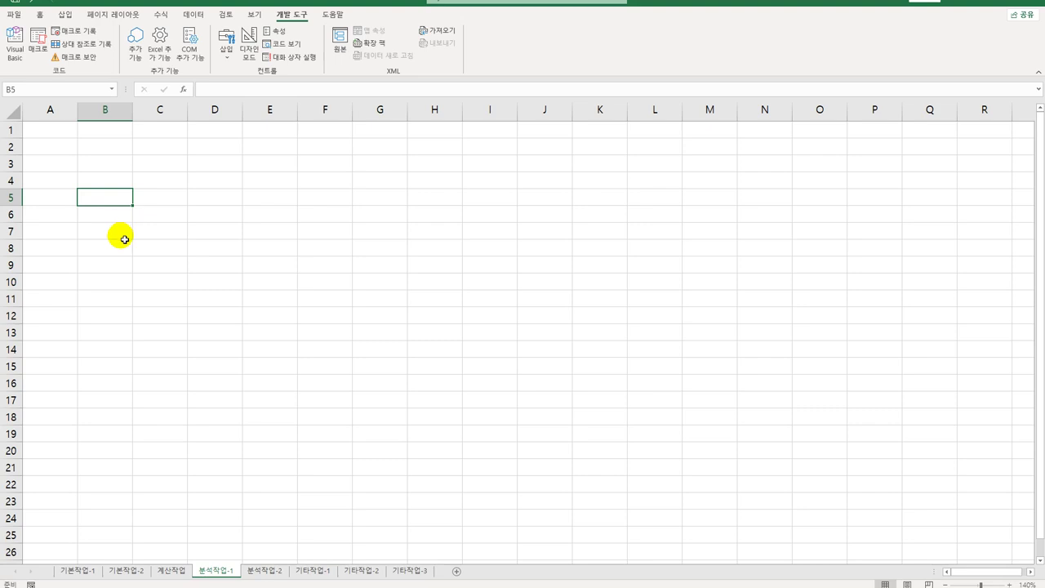
pyautogui.click(60, 16)
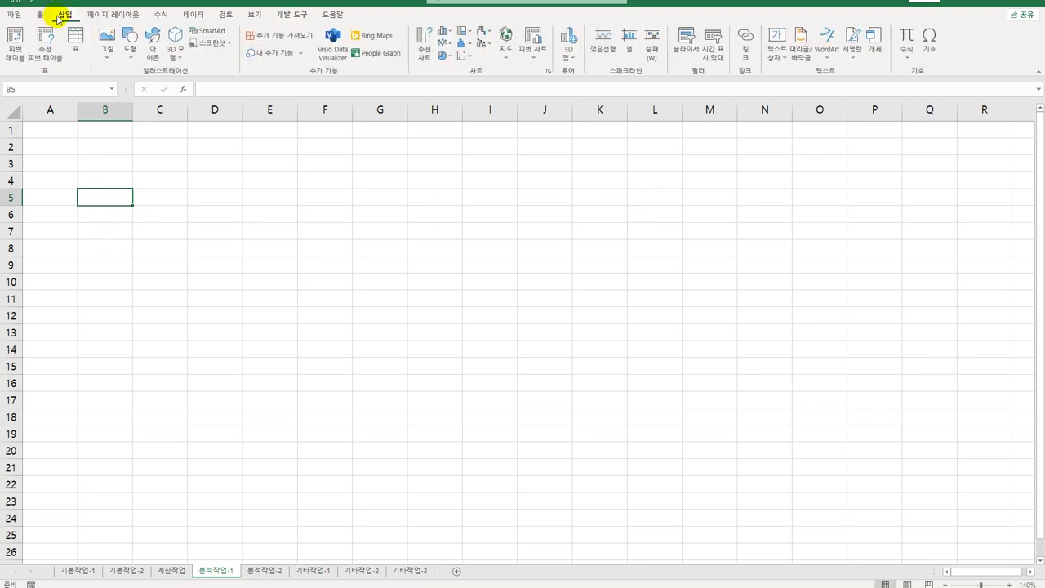
pyautogui.click(16, 45)
pyautogui.click(607, 196)
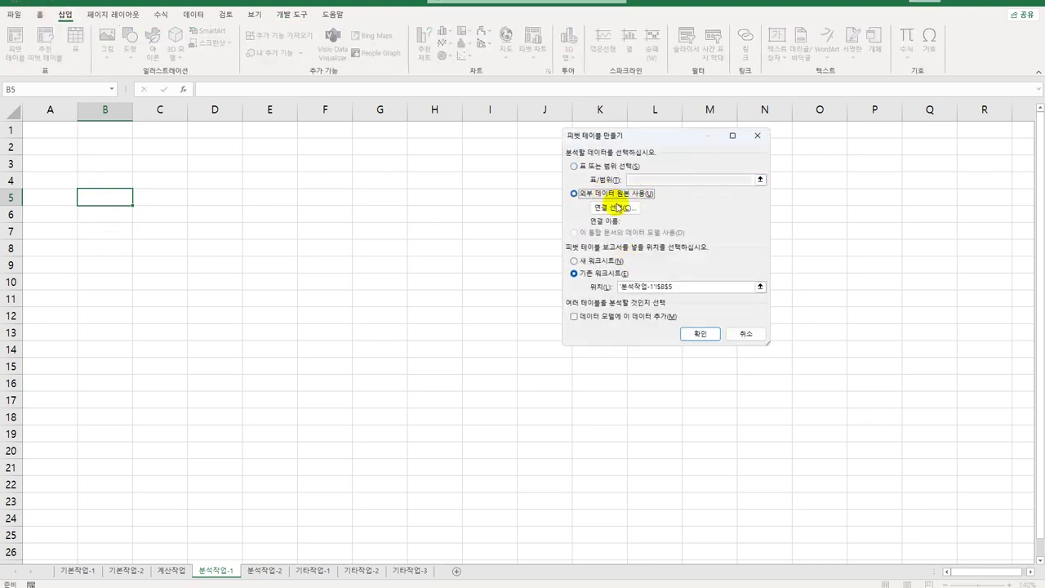
pyautogui.click(619, 209)
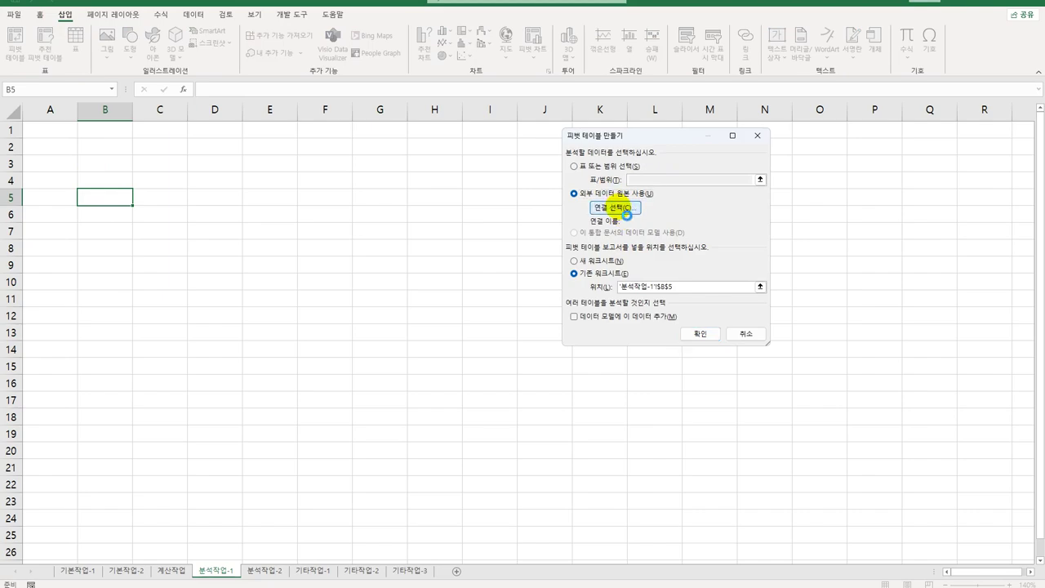
pyautogui.click(562, 367)
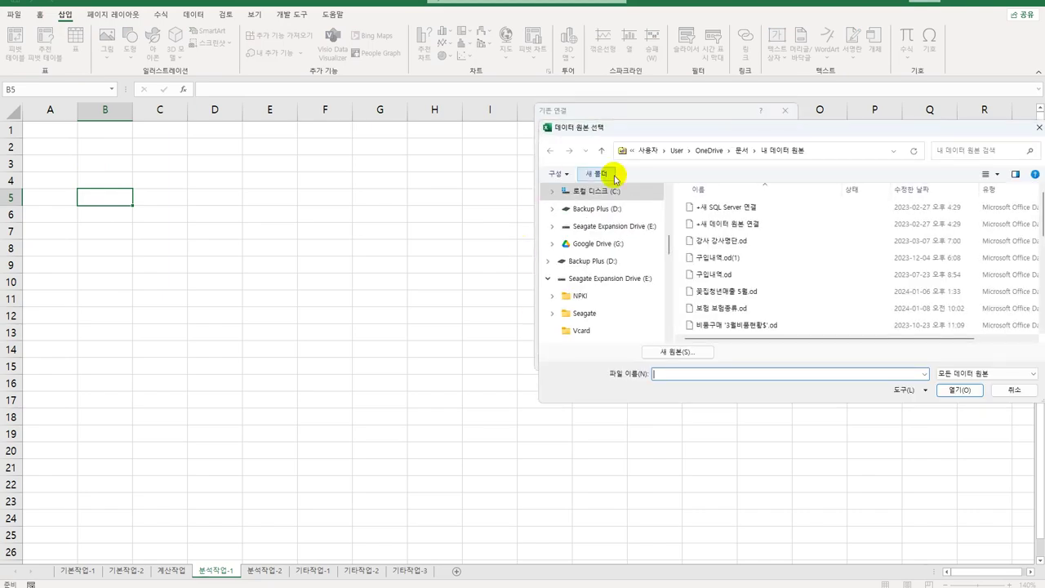
# Connect to the 신입사원$ table of the 사원현황 workbook in C:\컴활1급(상시)\스프레드시트\상시공략문제 and create the PivotTable
pyautogui.moveTo(663, 122); pyautogui.dragTo(466, 117)
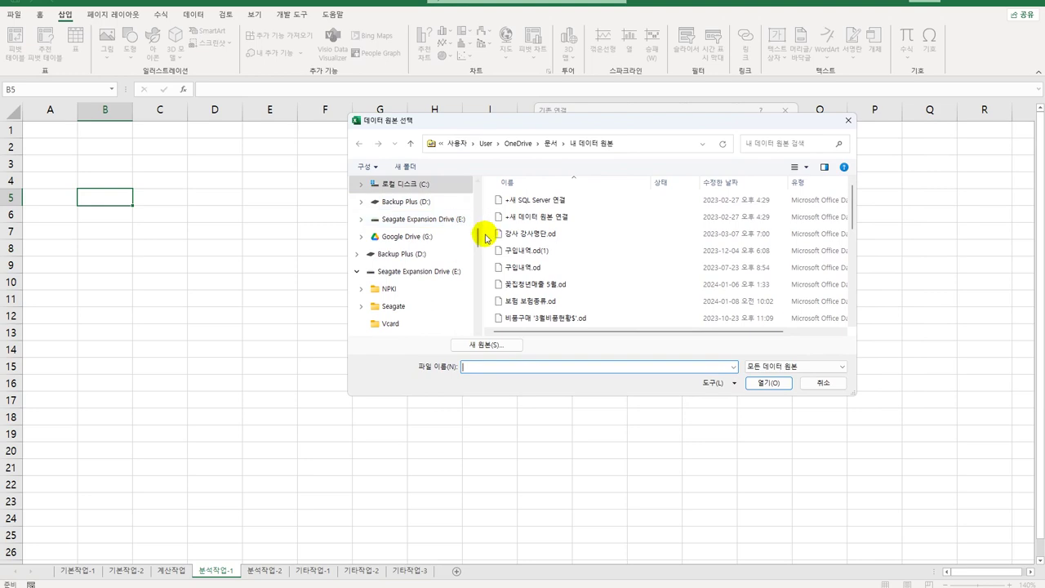
pyautogui.click(447, 190)
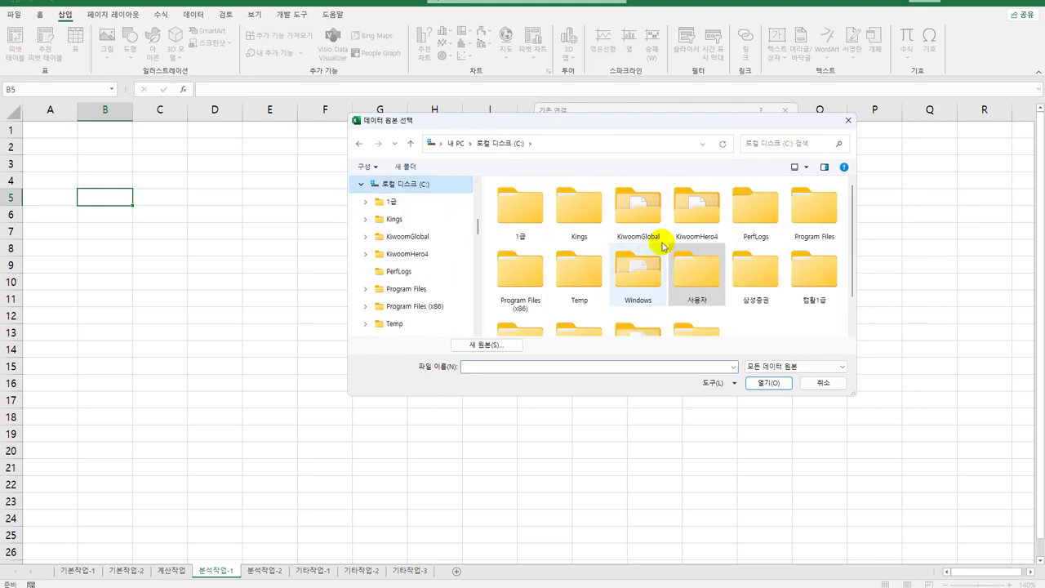
pyautogui.scroll(-1, 668, 278)
pyautogui.doubleClick(560, 310)
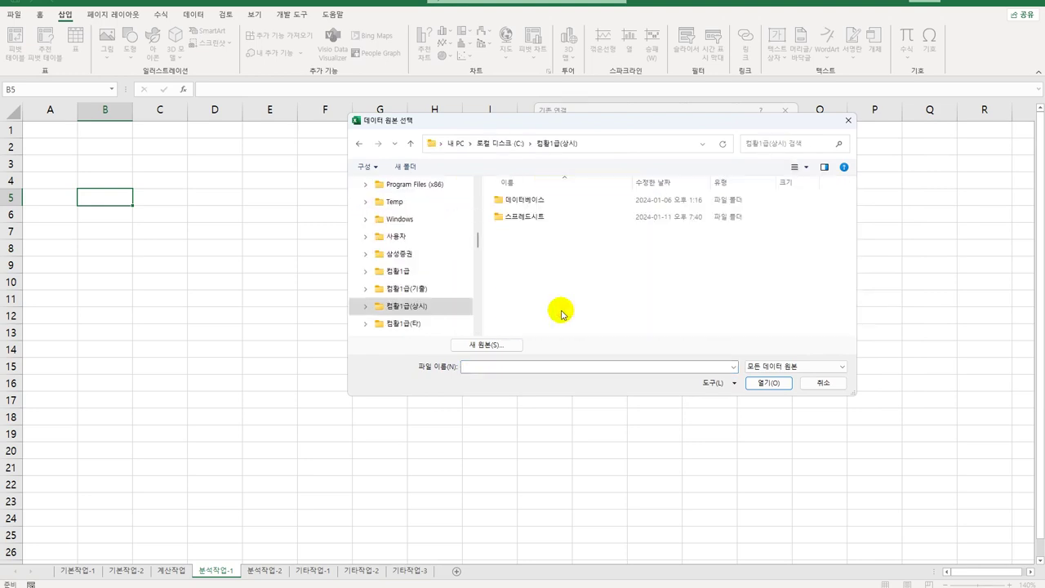
pyautogui.doubleClick(536, 216)
pyautogui.doubleClick(537, 216)
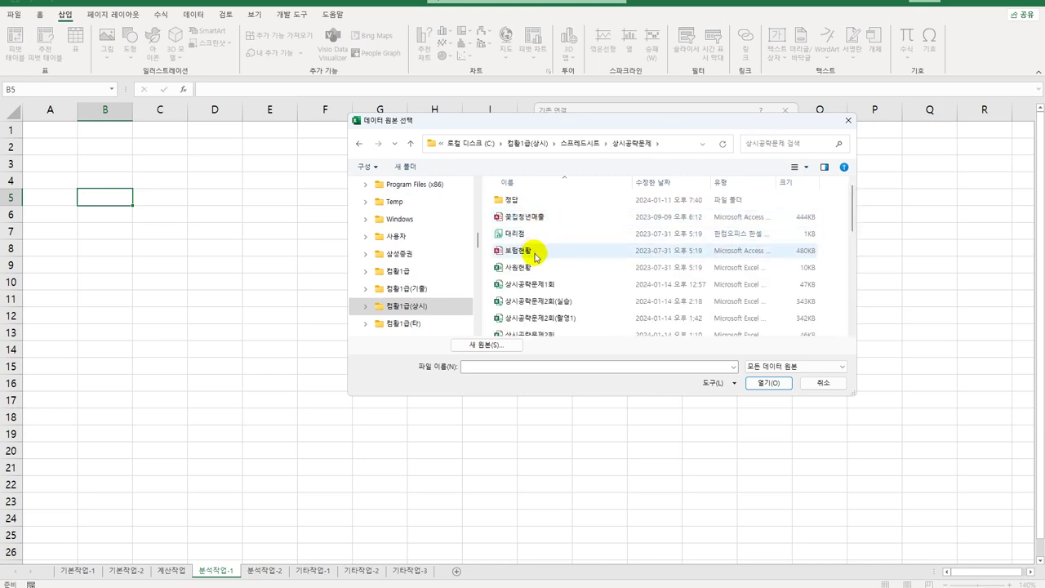
pyautogui.click(535, 254)
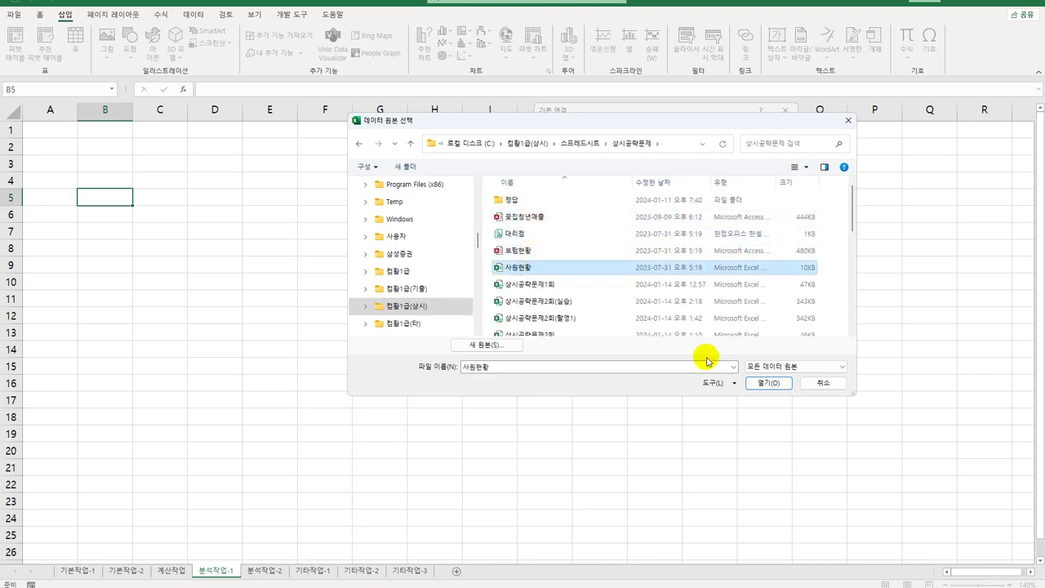
pyautogui.click(767, 382)
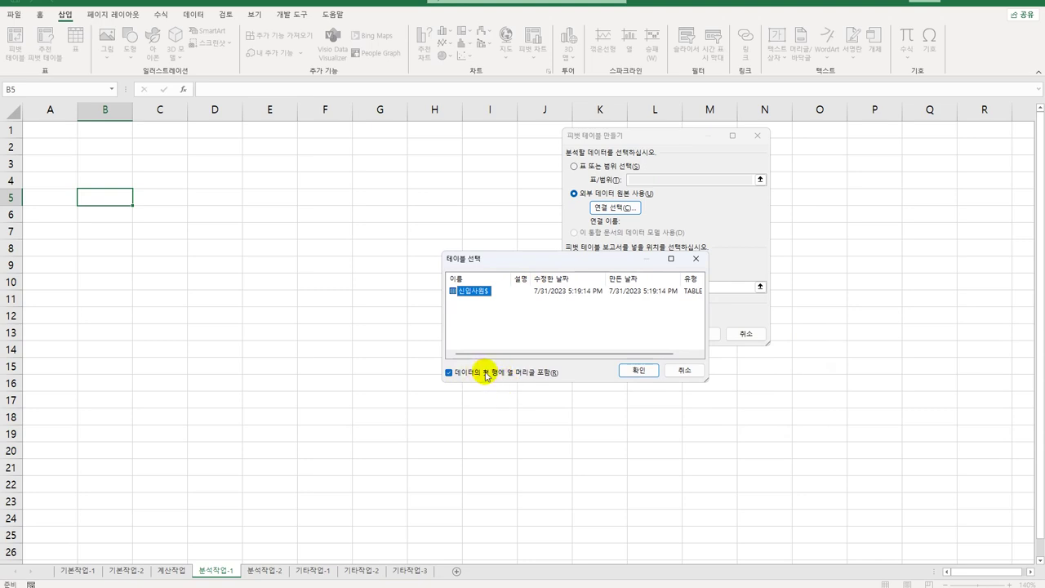
pyautogui.click(639, 370)
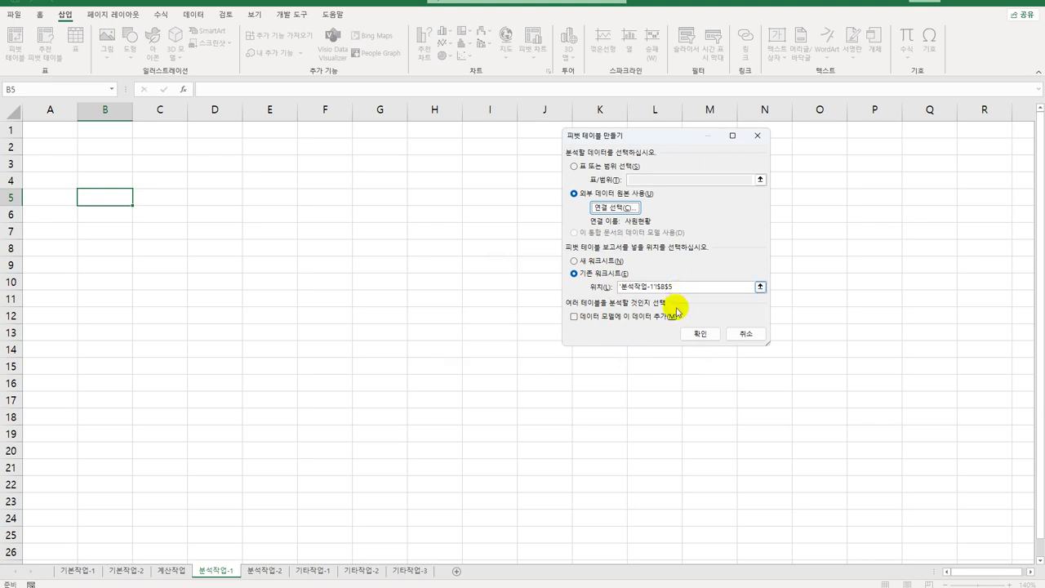
pyautogui.click(700, 333)
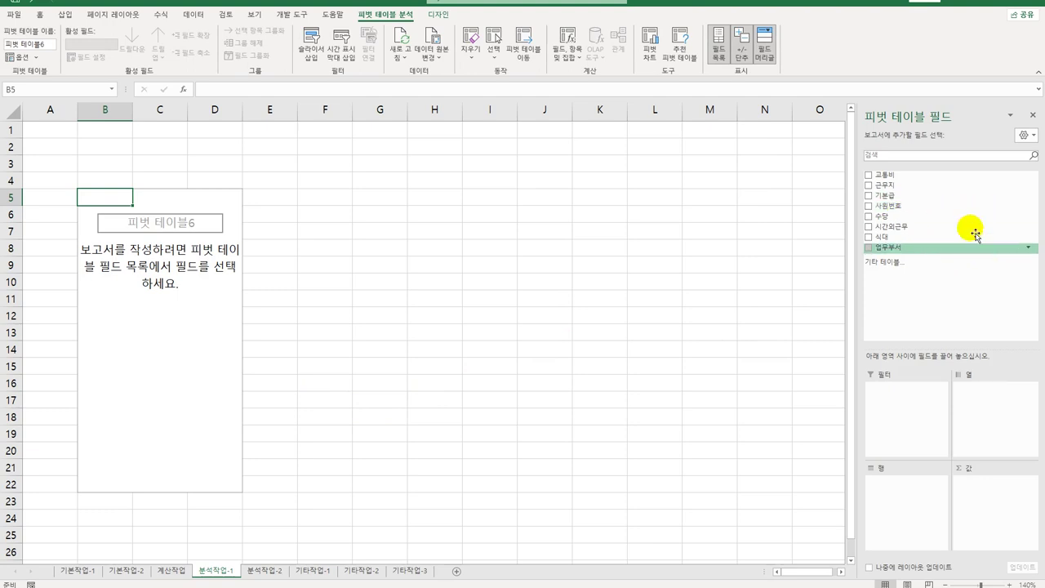
# Place 근무지 as the PivotTable's filter, 업무부서 as rows, and 기본급 and 수당 as values
pyautogui.moveTo(897, 187); pyautogui.dragTo(906, 423)
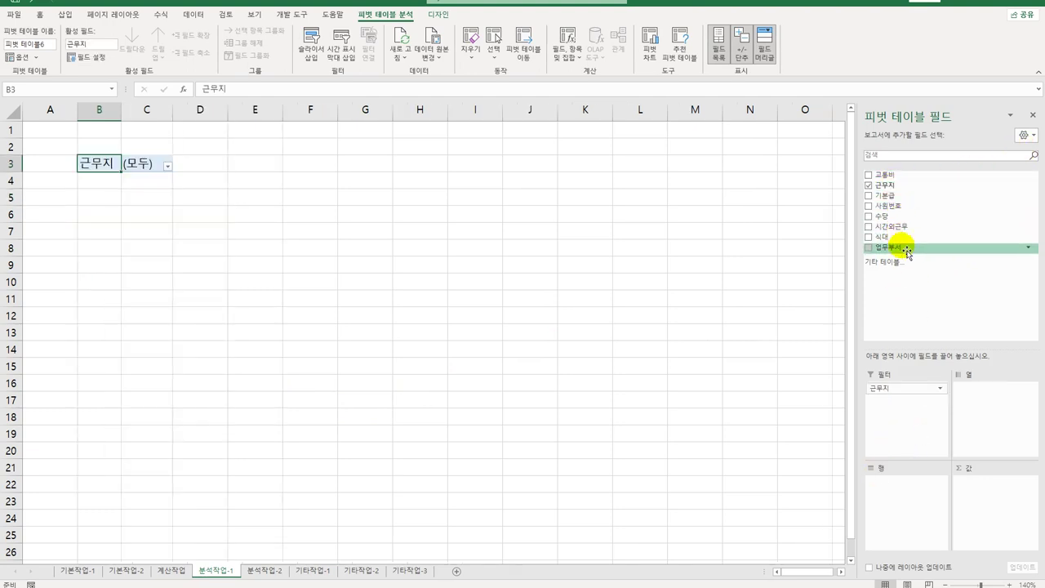
pyautogui.moveTo(905, 248); pyautogui.dragTo(905, 498)
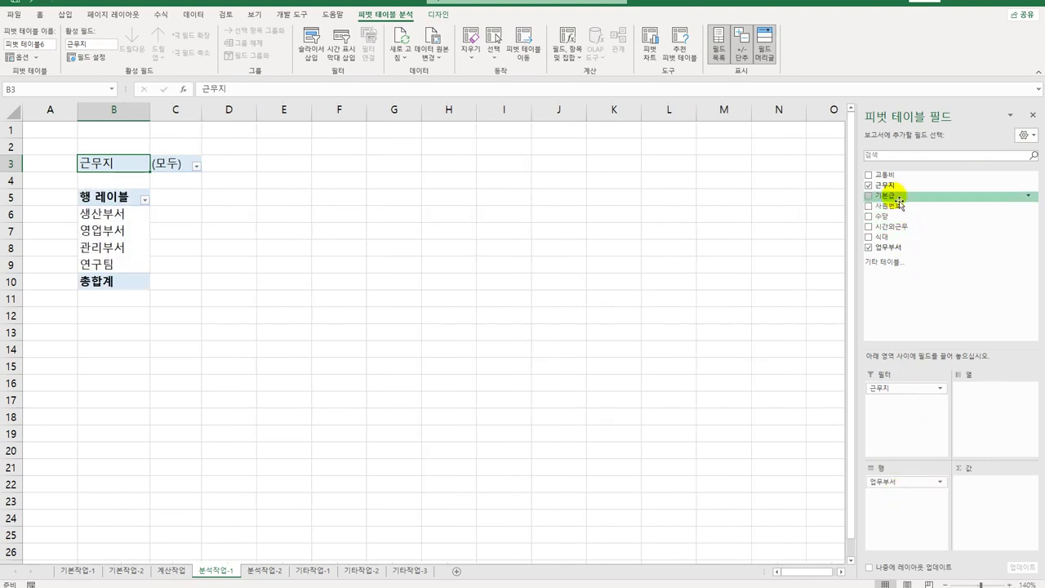
pyautogui.moveTo(887, 196); pyautogui.dragTo(975, 507)
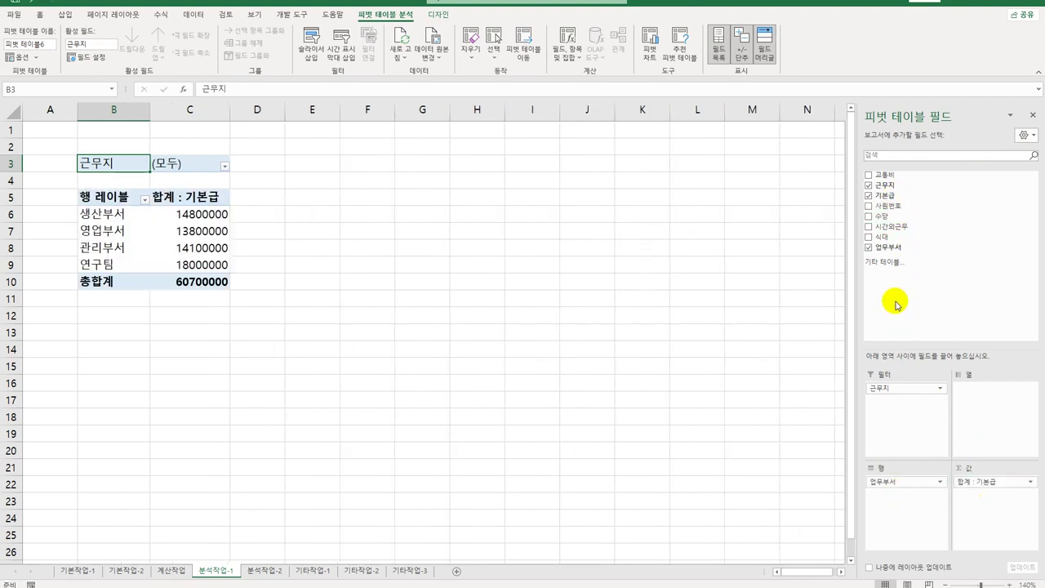
pyautogui.moveTo(894, 226); pyautogui.dragTo(992, 527)
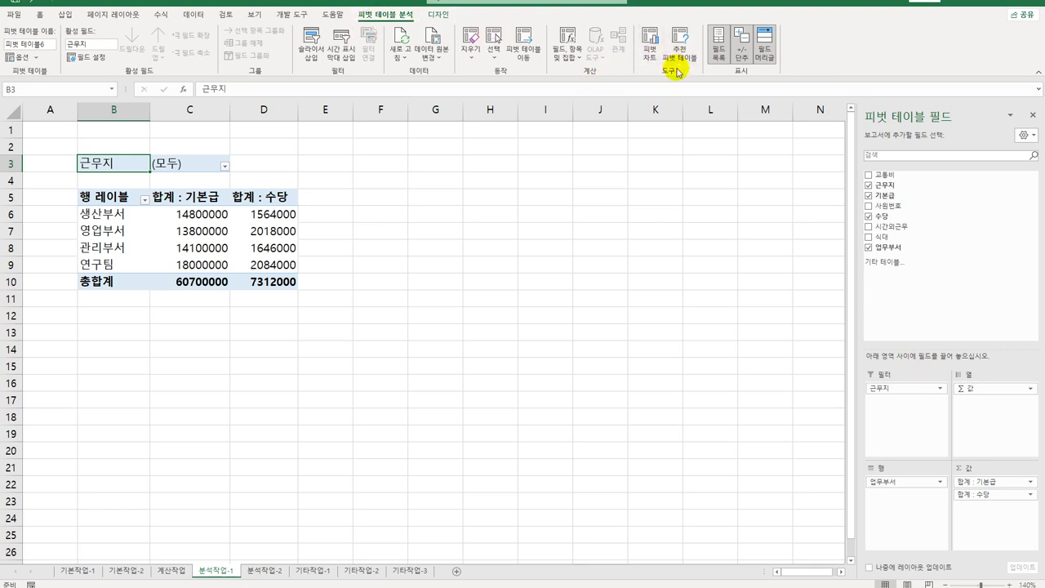
# Start a calculated field in the PivotTable and name it 시간외근무+식대
pyautogui.click(561, 61)
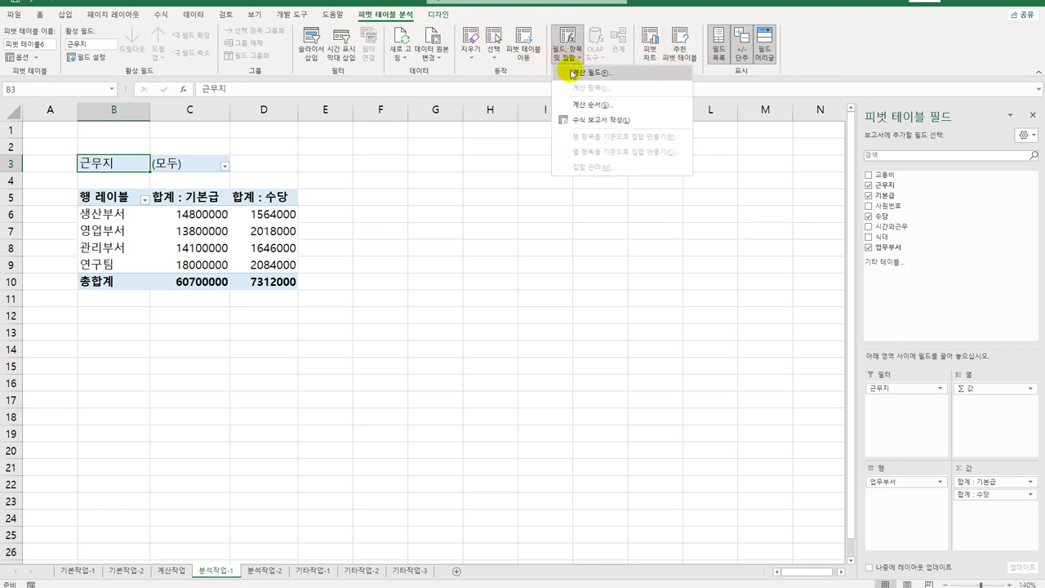
pyautogui.click(578, 136)
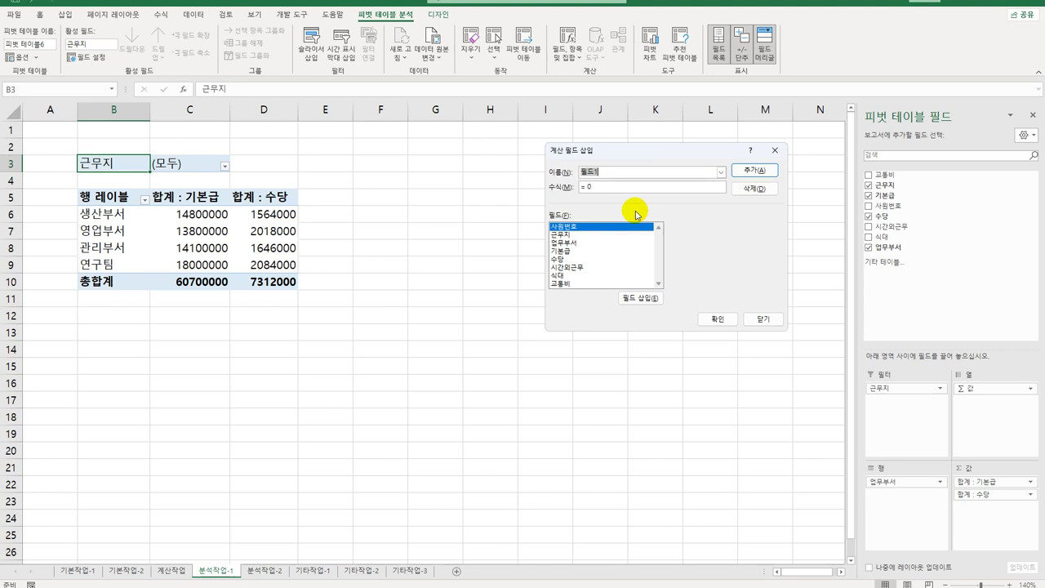
pyautogui.press('BackSpace')
pyautogui.write('수당')
pyautogui.press('BackSpace')
pyautogui.press('BackSpace')
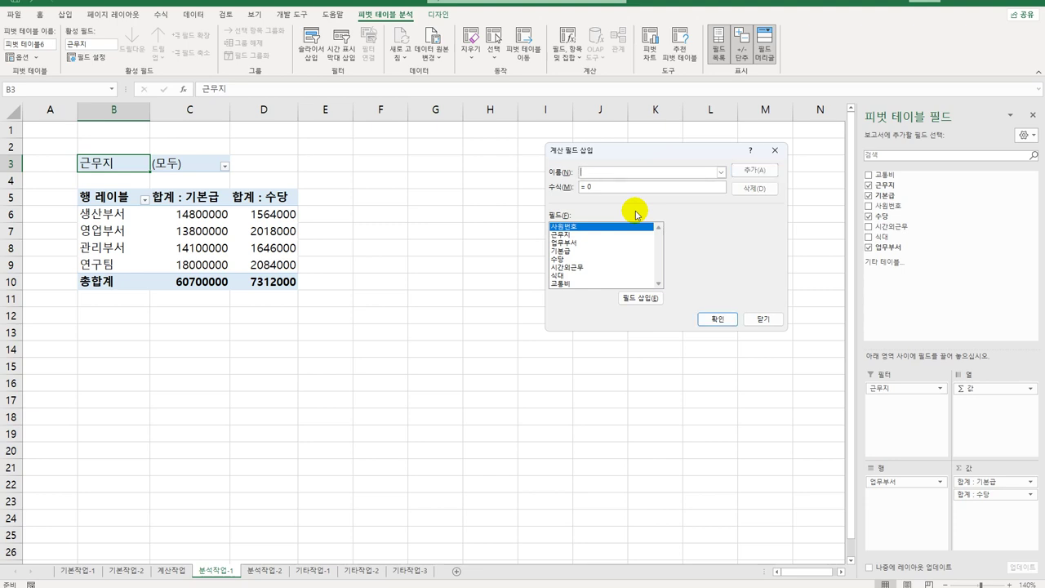
pyautogui.write('시가')
pyautogui.write('ㄴ외근무')
pyautogui.write('+식대')
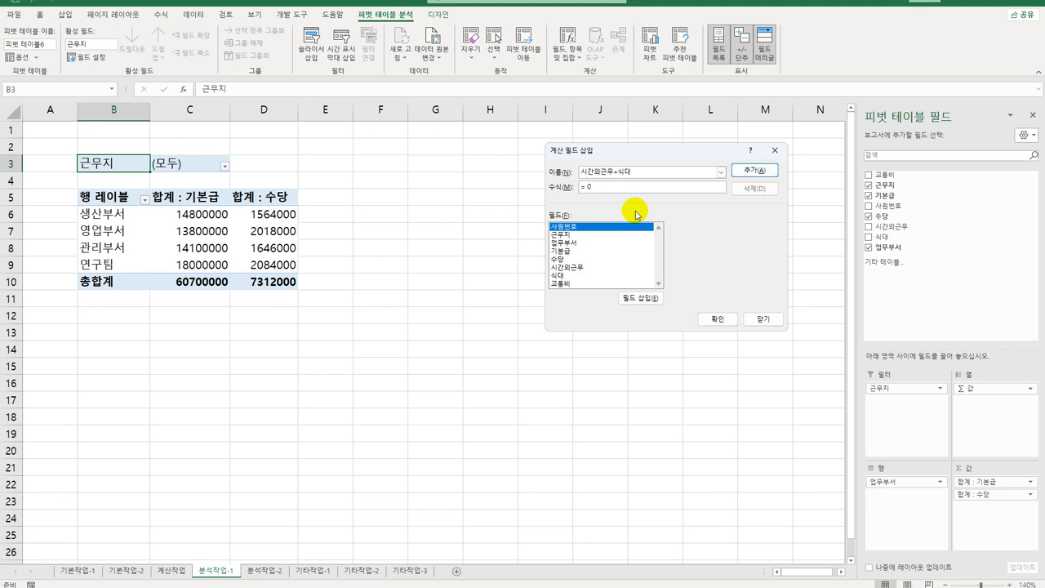
# Set the calculated field's formula to = 시간외근무+ 식대 and add it to the PivotTable
pyautogui.click(578, 187)
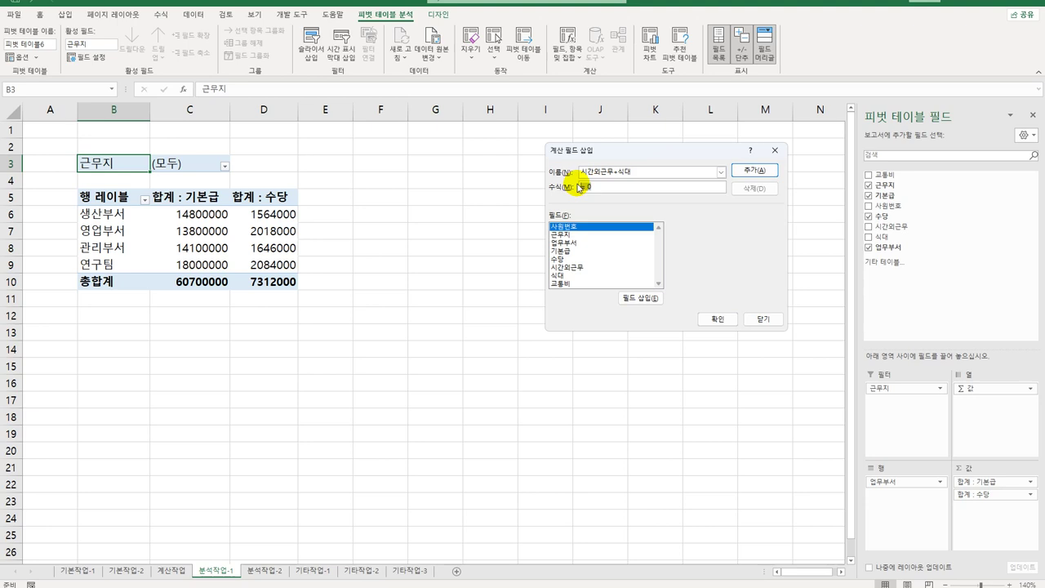
pyautogui.doubleClick(595, 267)
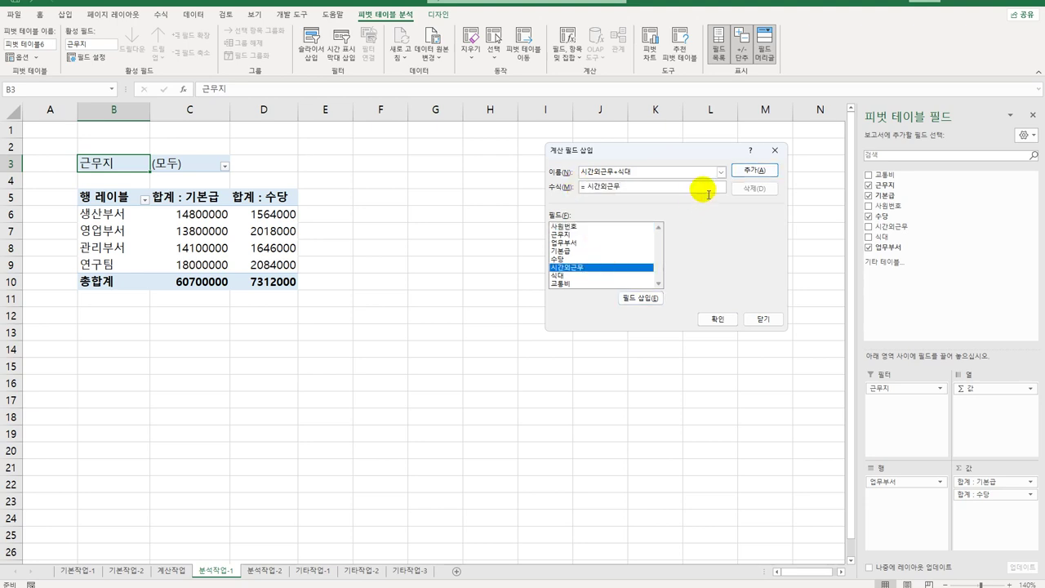
pyautogui.doubleClick(609, 276)
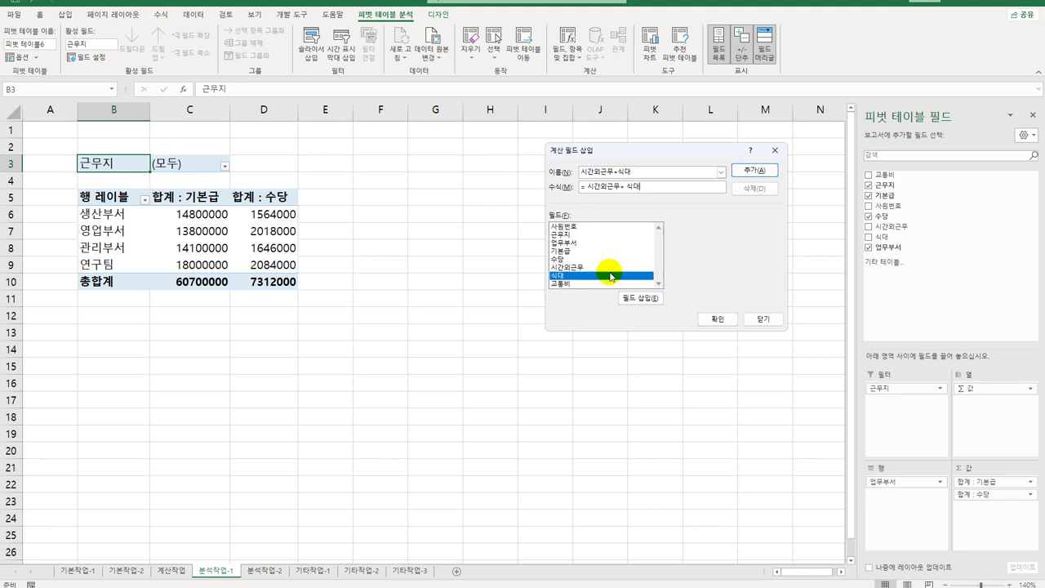
pyautogui.click(756, 172)
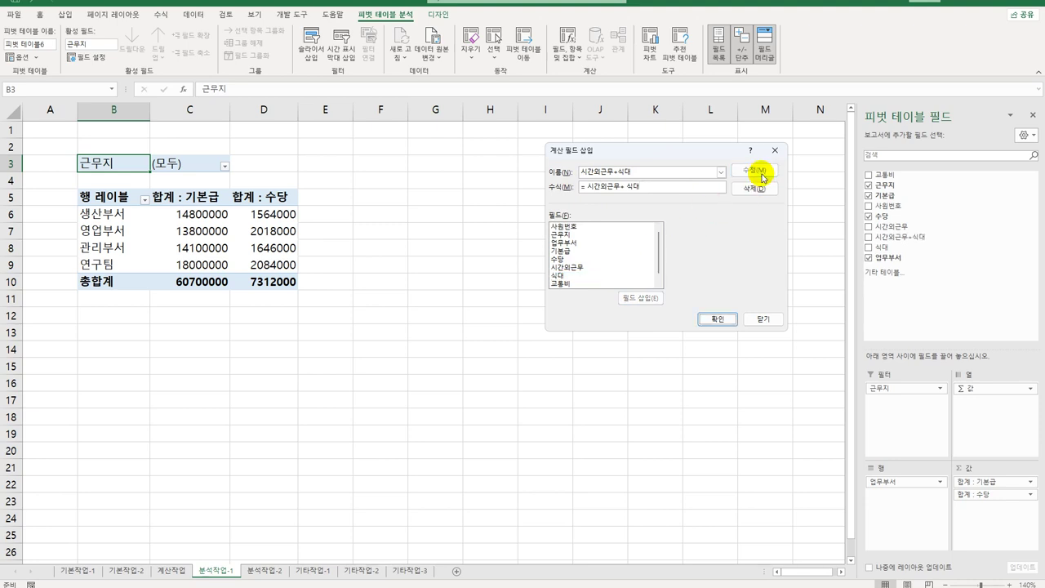
pyautogui.click(717, 319)
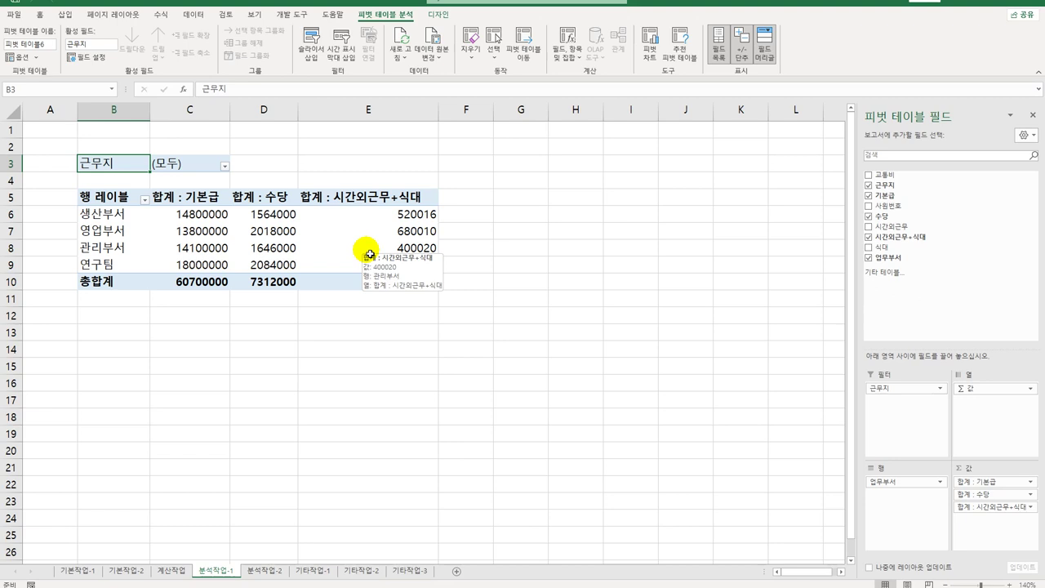
# Add 기본급 to the values a second time and give that value field the custom name 기본급비율
pyautogui.moveTo(886, 196); pyautogui.dragTo(990, 523)
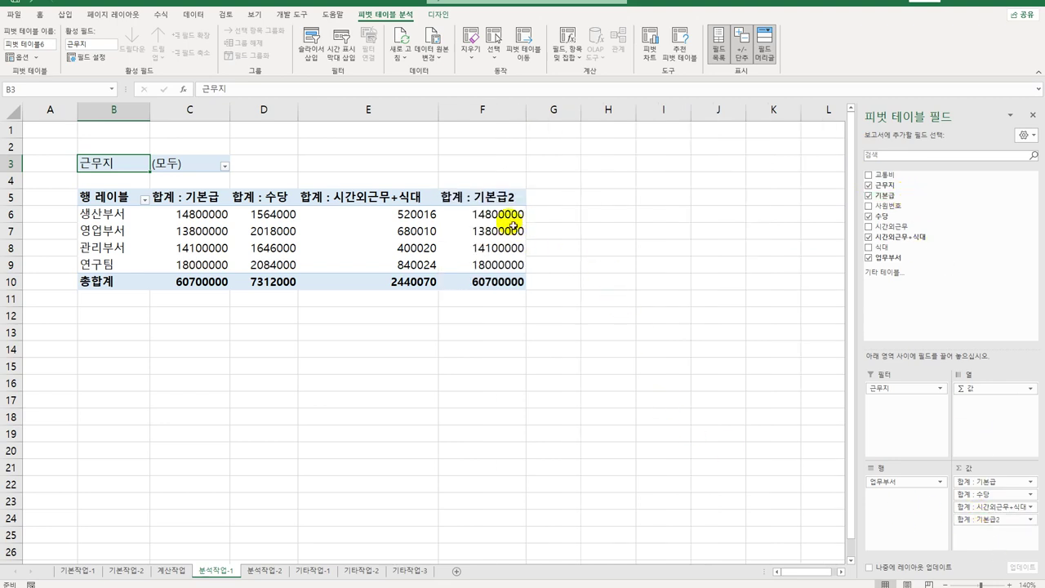
pyautogui.click(503, 199)
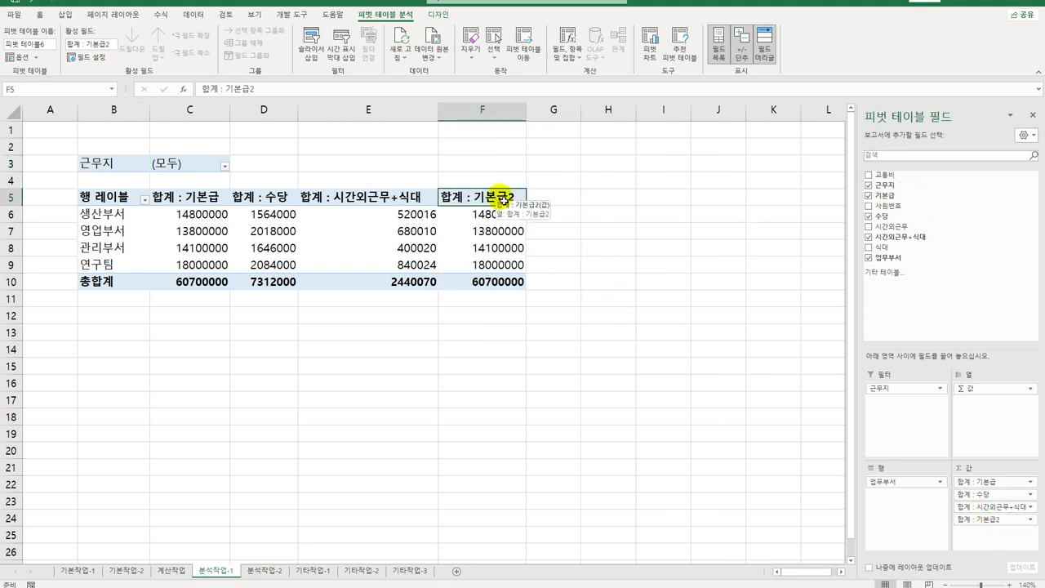
pyautogui.rightClick(503, 201)
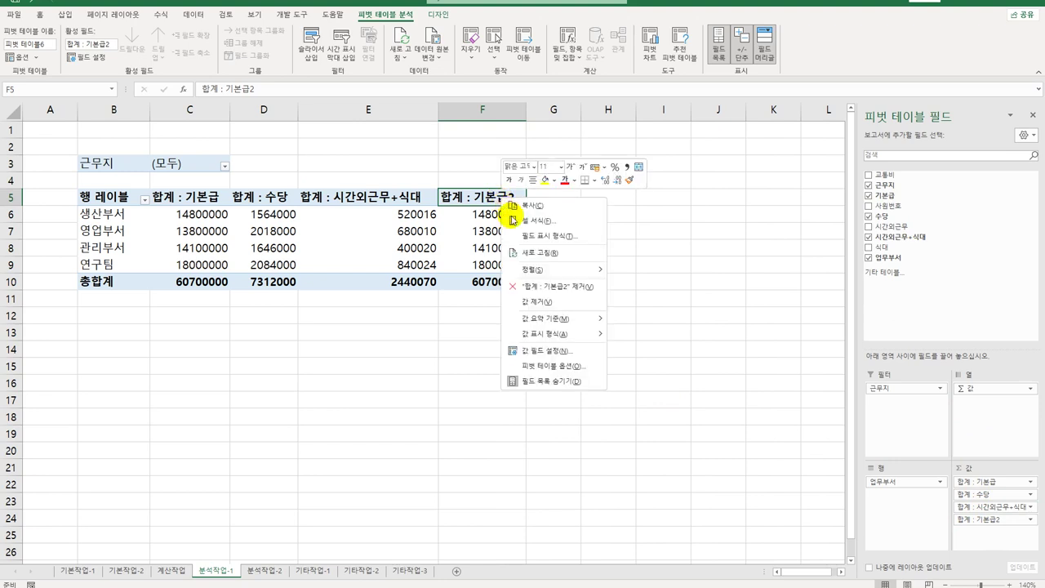
pyautogui.click(570, 351)
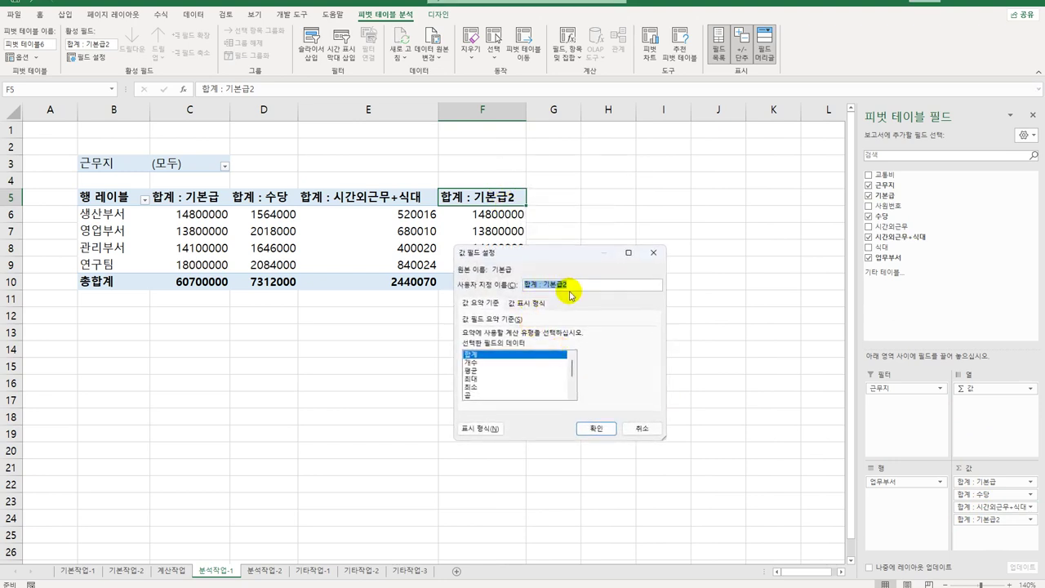
pyautogui.write('기본급')
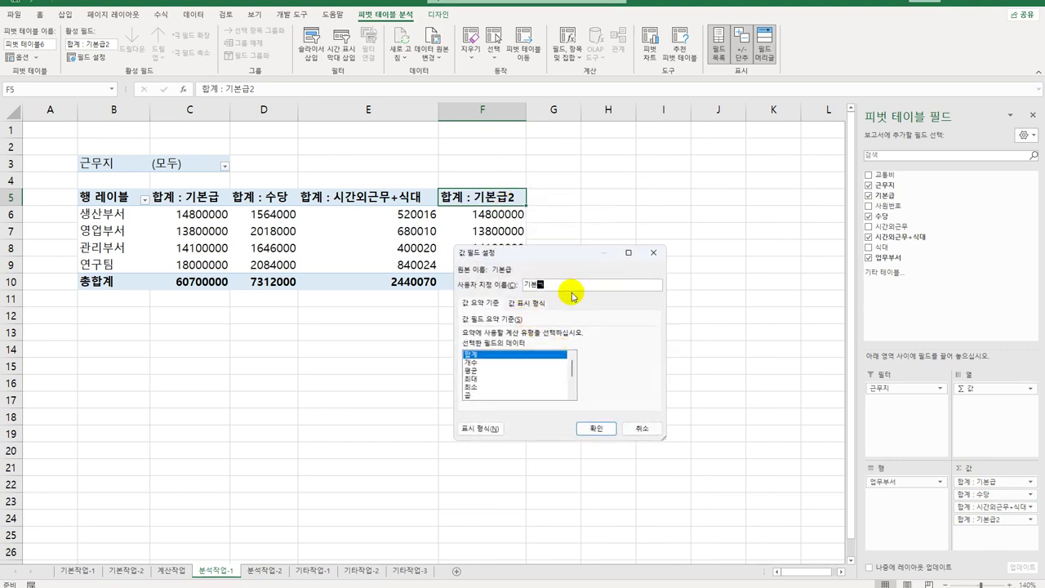
pyautogui.write('비율')
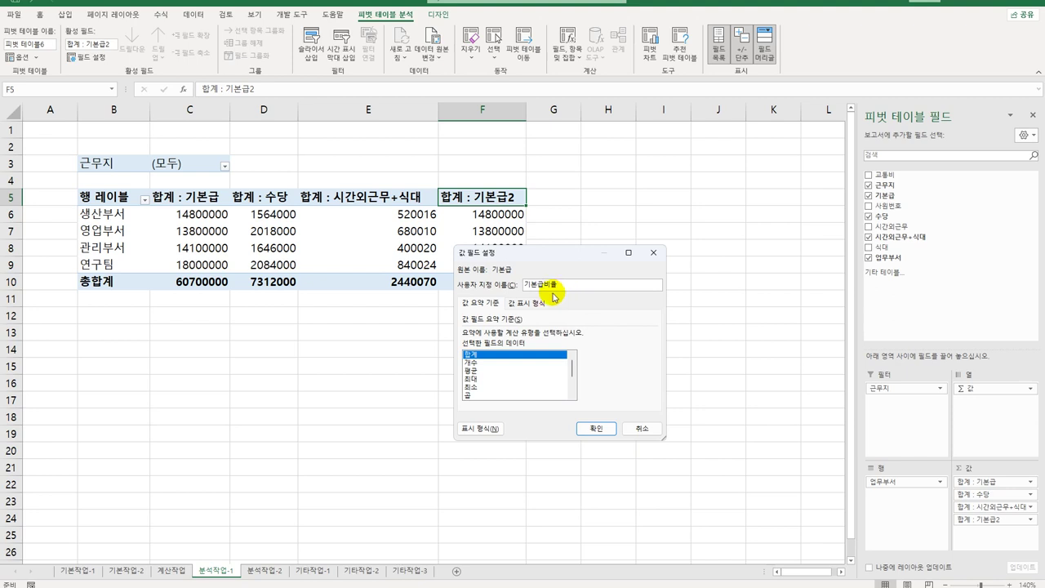
# Show the 기본급비율 value field as 열 합계 비율 and apply the value field settings
pyautogui.click(544, 303)
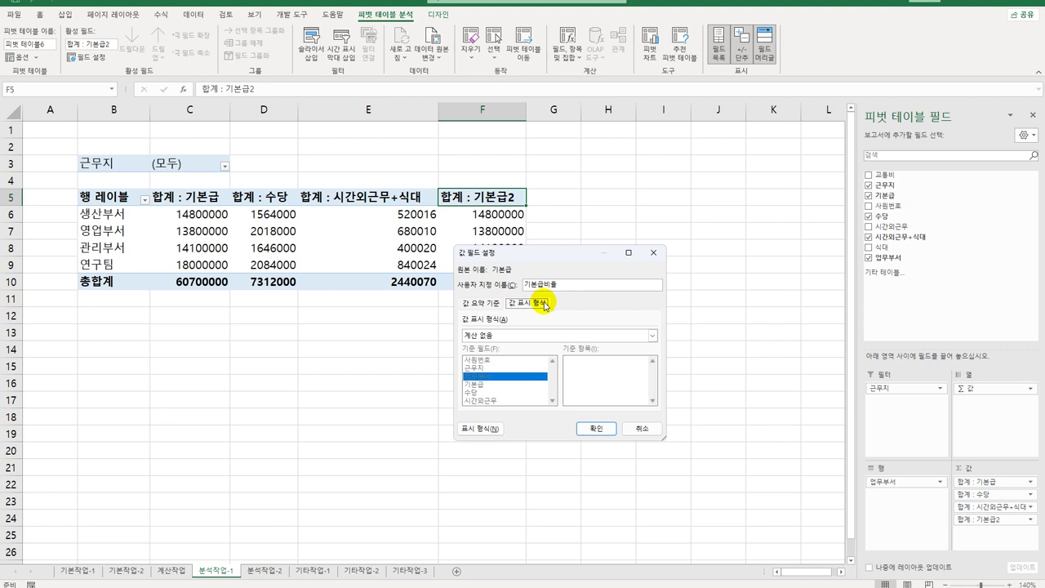
pyautogui.click(542, 335)
pyautogui.click(531, 362)
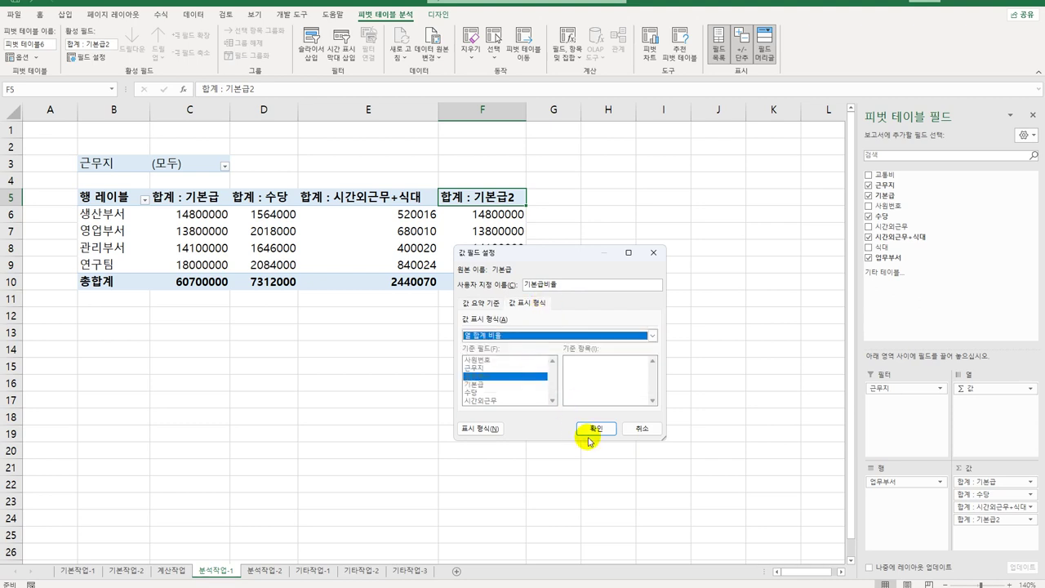
pyautogui.click(596, 429)
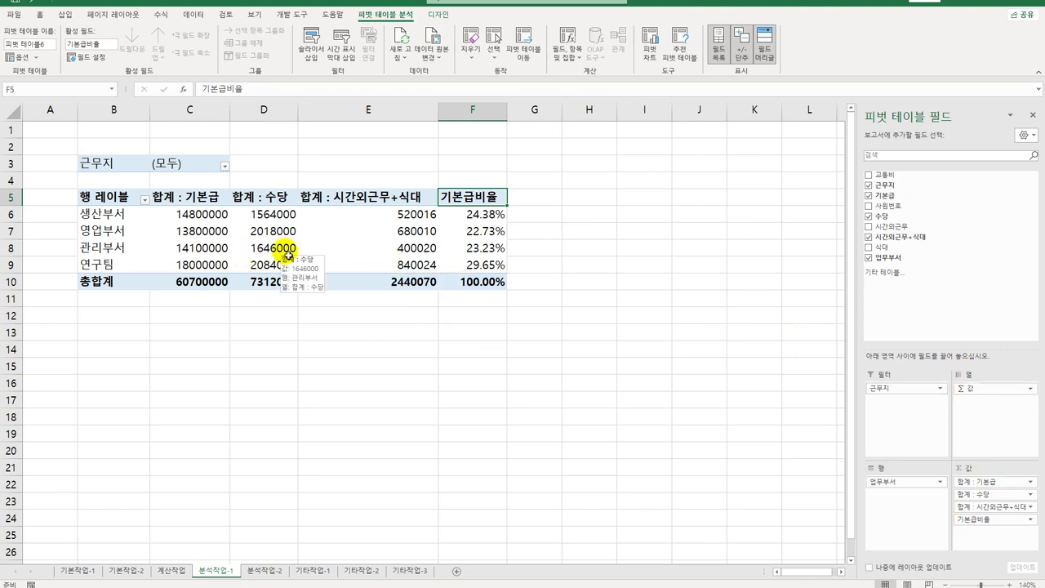
# Change the PivotTable's report layout so the row header shows the field name 업무부서 instead of 행 레이블
pyautogui.click(433, 15)
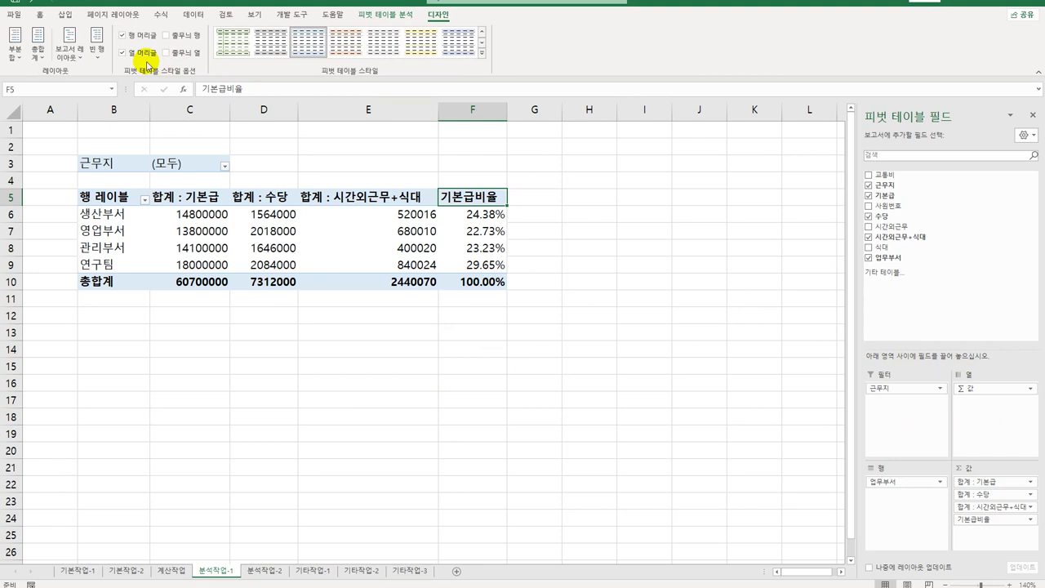
pyautogui.click(69, 48)
pyautogui.click(101, 104)
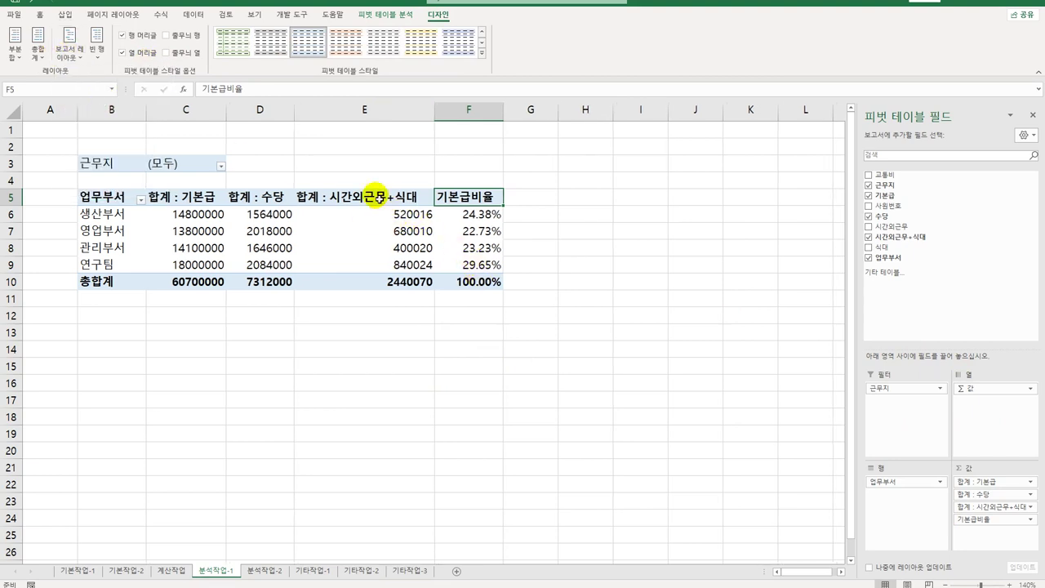
pyautogui.click(378, 198)
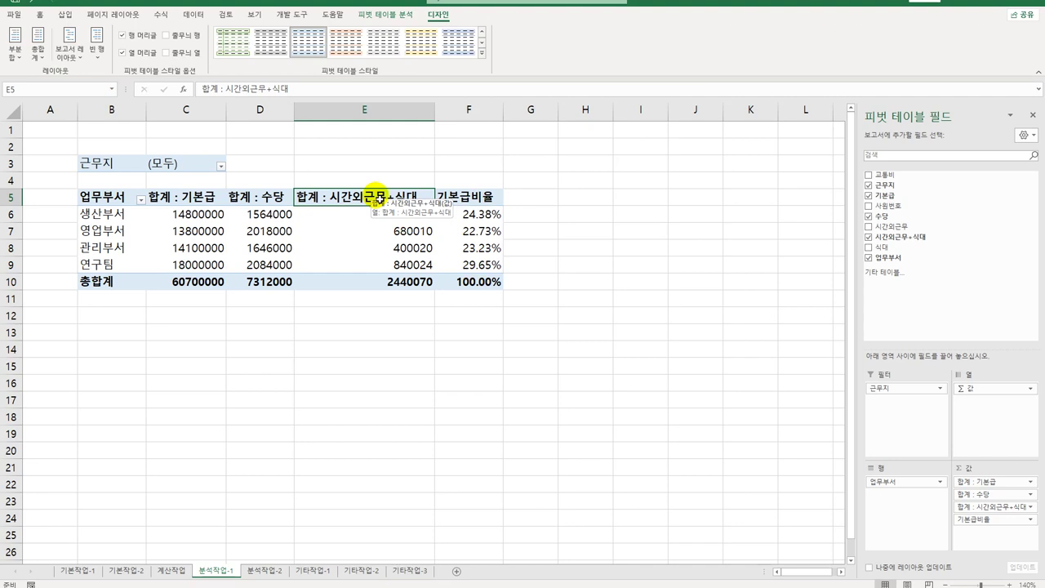
# Sort the 업무부서 row field in descending order by 합계 : 기본급 using the additional sort options
pyautogui.click(131, 202)
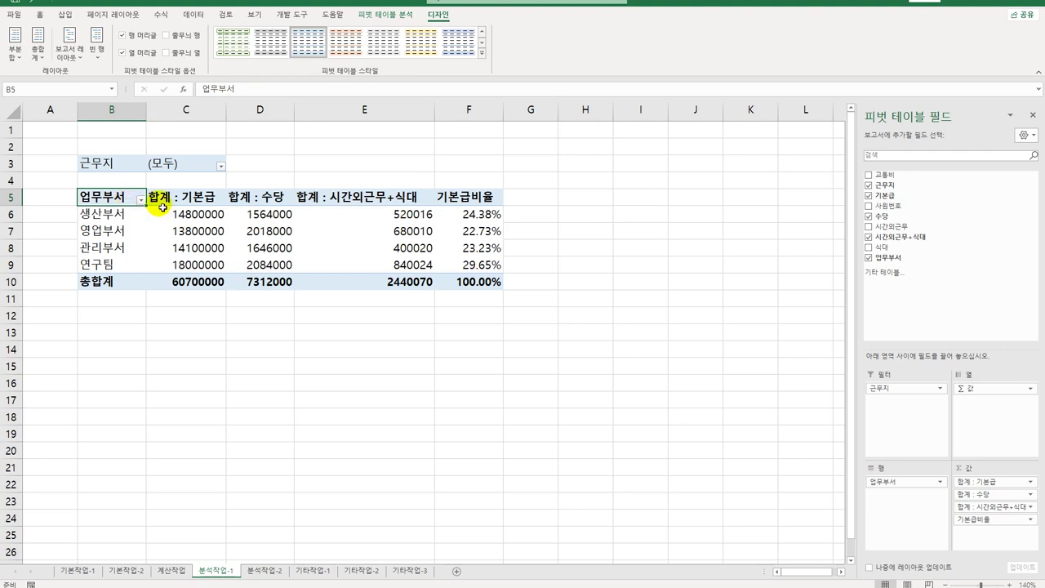
pyautogui.click(143, 200)
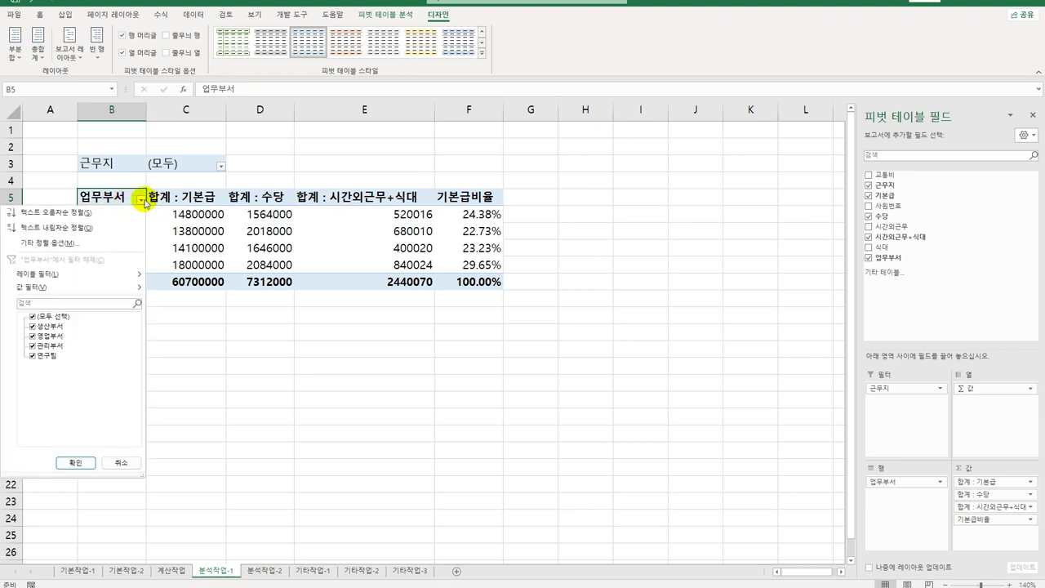
pyautogui.click(114, 243)
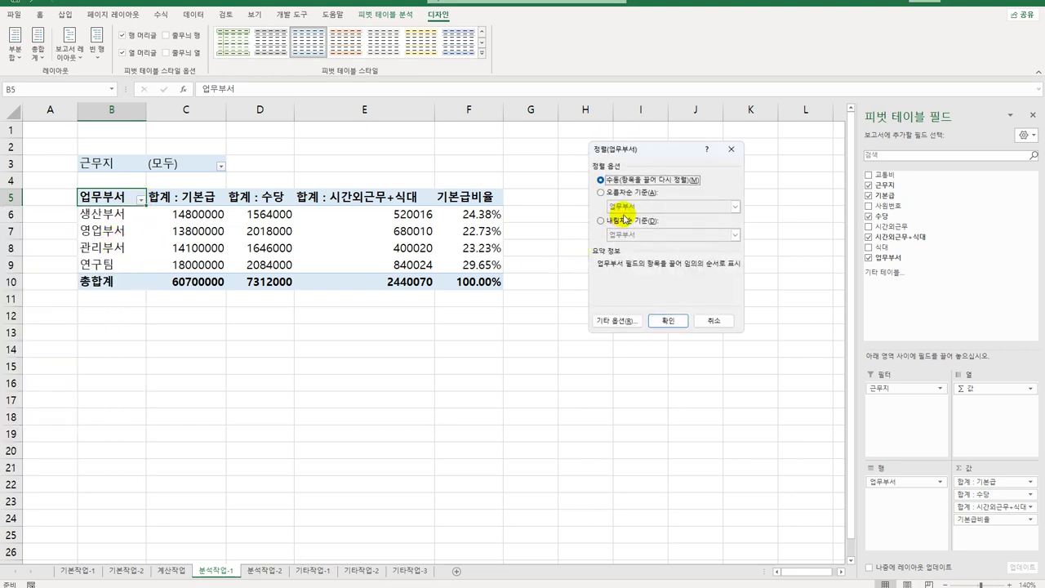
pyautogui.click(603, 222)
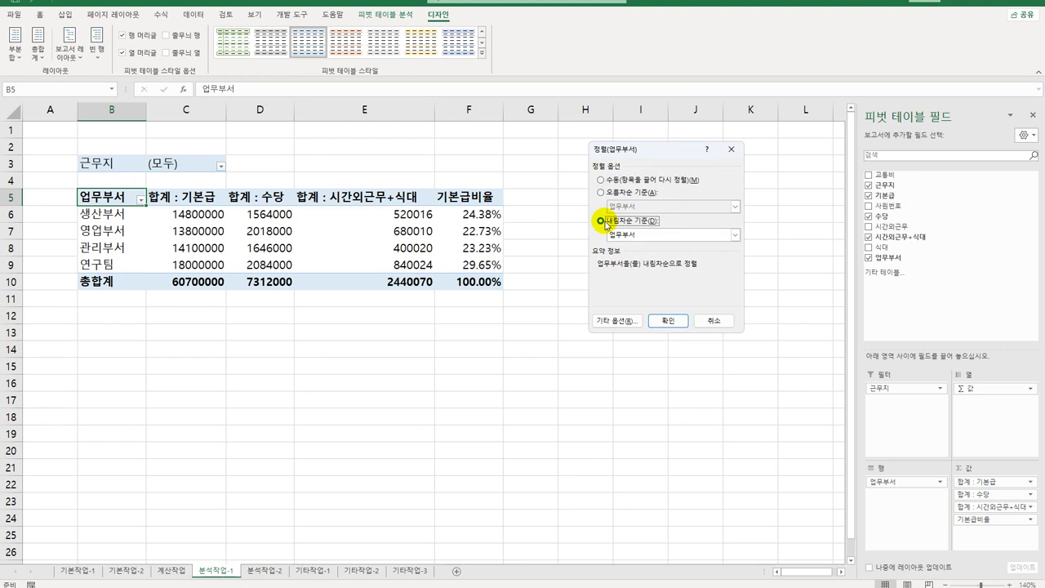
pyautogui.click(736, 236)
pyautogui.click(707, 247)
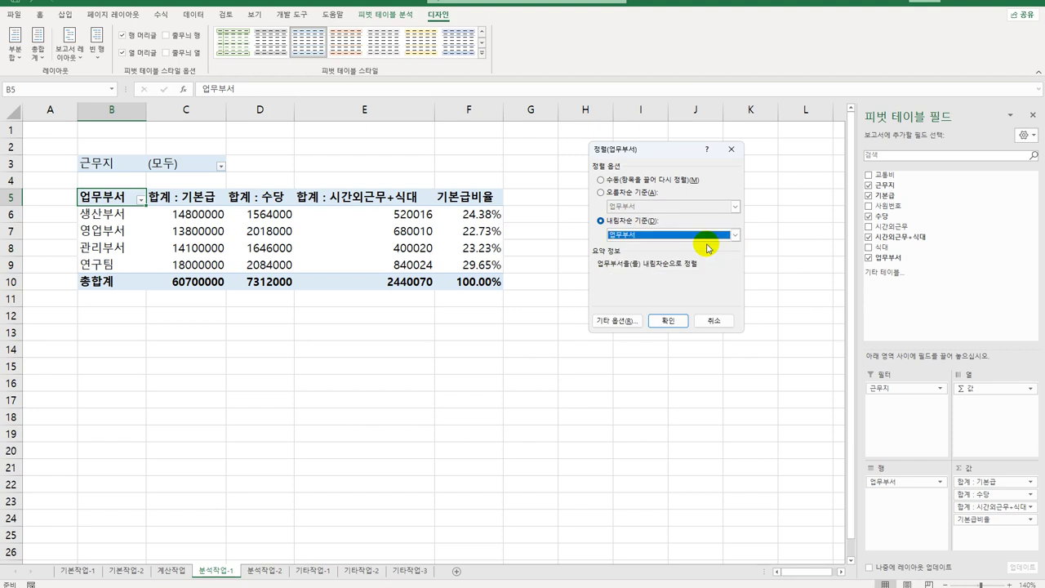
pyautogui.click(735, 236)
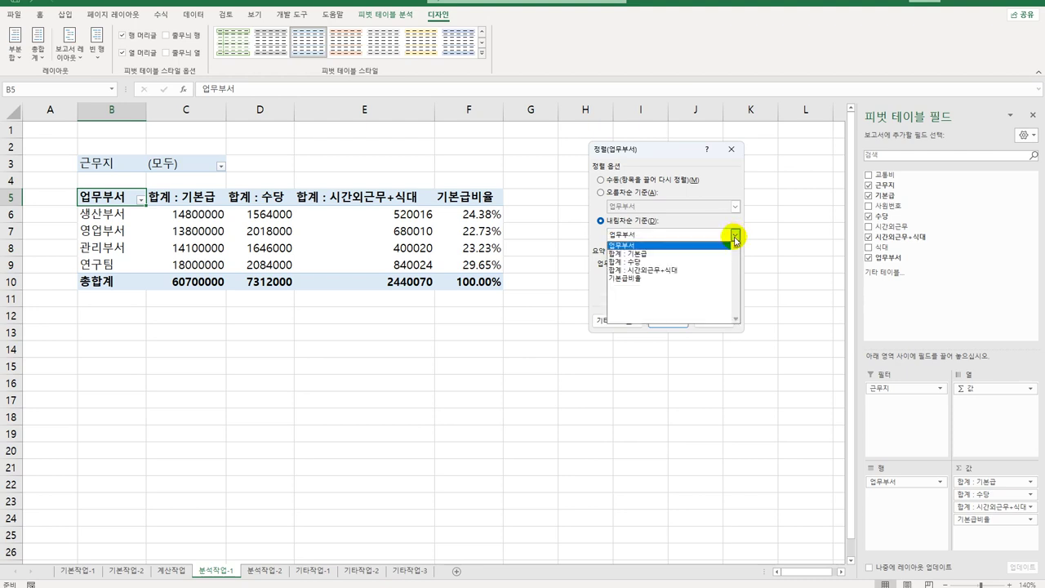
pyautogui.click(724, 254)
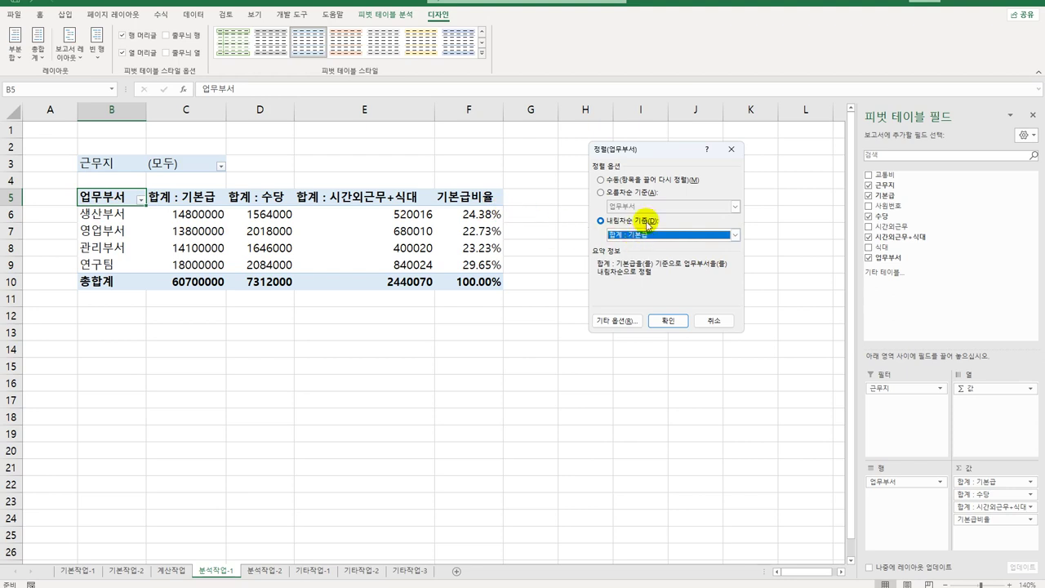
pyautogui.click(668, 321)
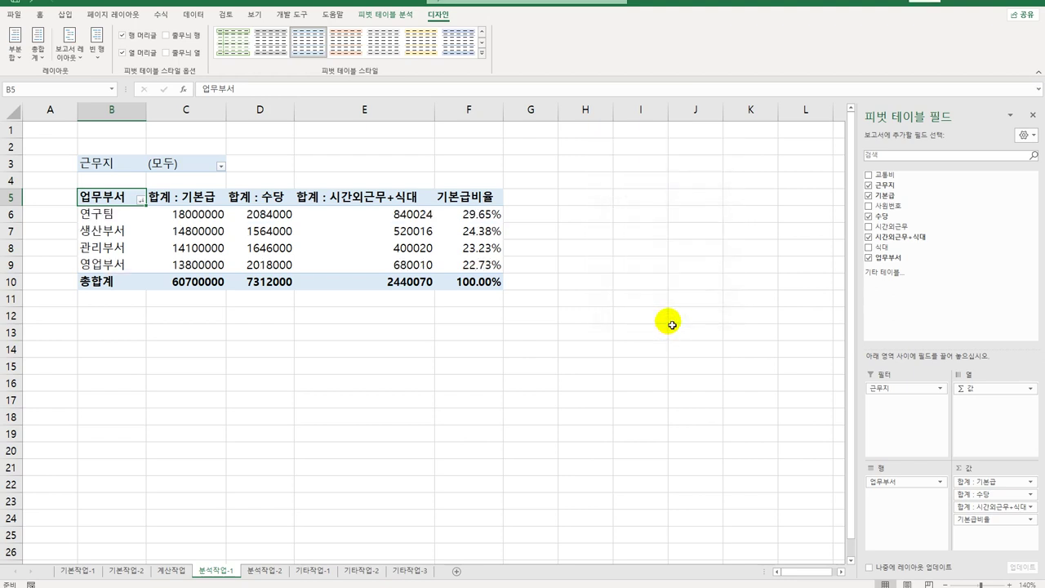
# Filter the PivotTable's 근무지 field with multiple selection to only 경기지사 and 인천본사
pyautogui.click(170, 166)
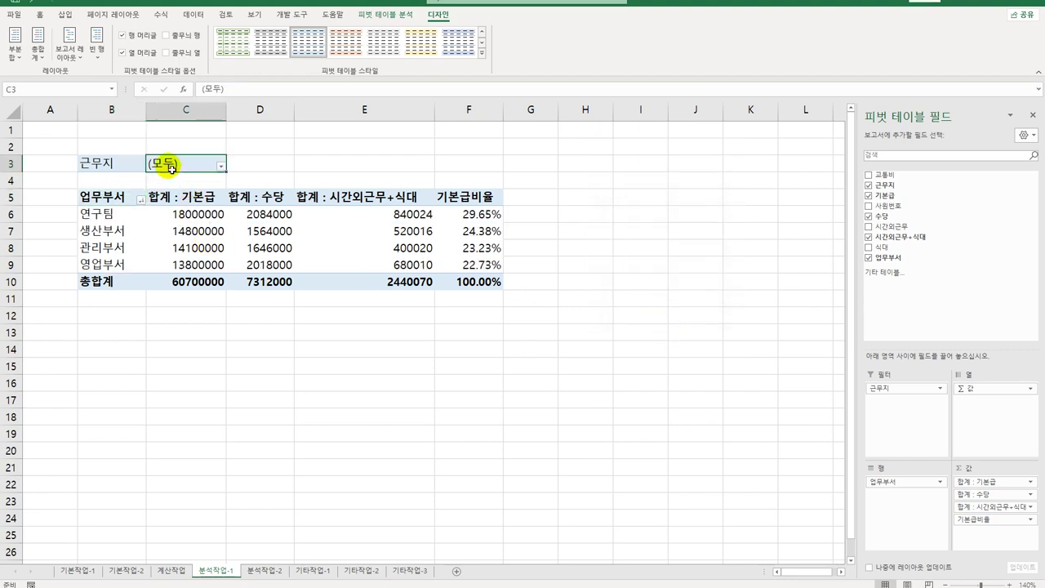
pyautogui.click(219, 165)
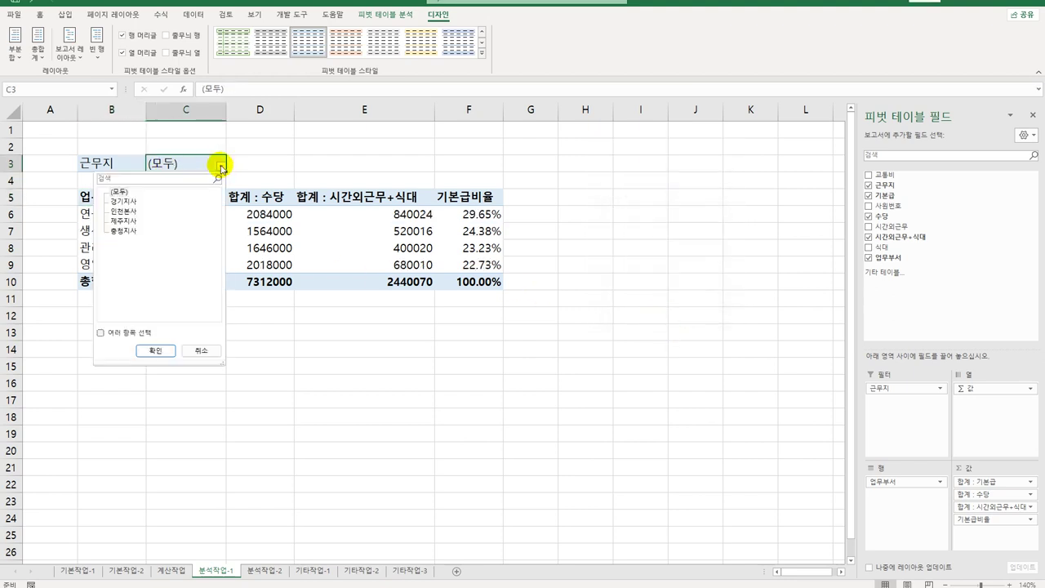
pyautogui.click(119, 335)
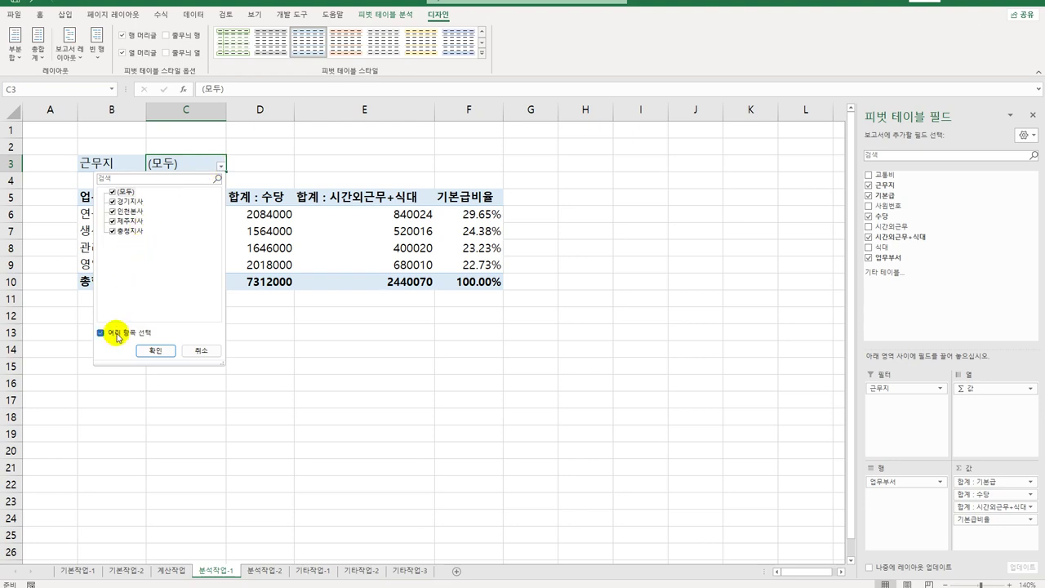
pyautogui.click(113, 193)
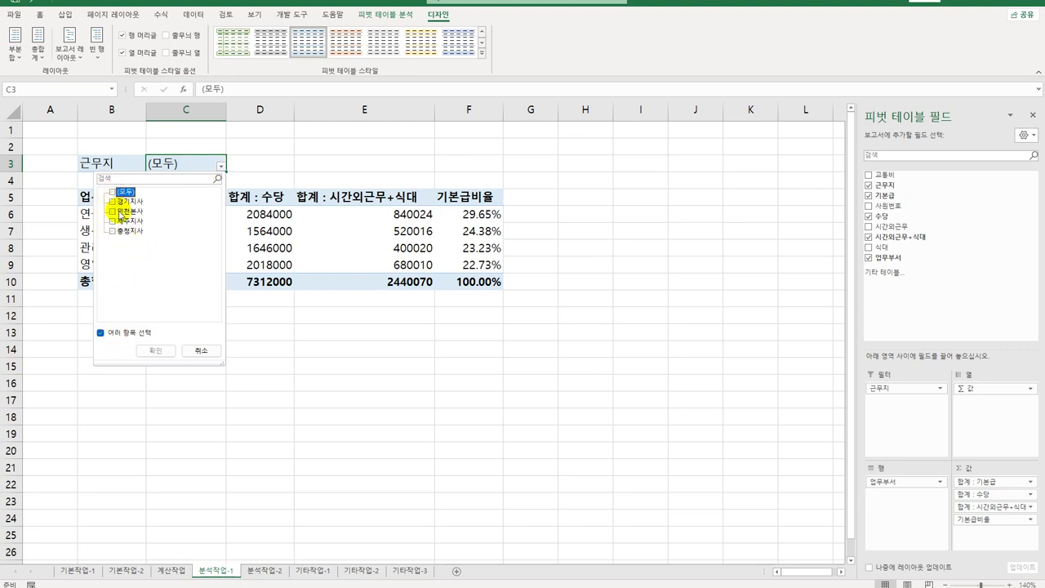
pyautogui.click(112, 202)
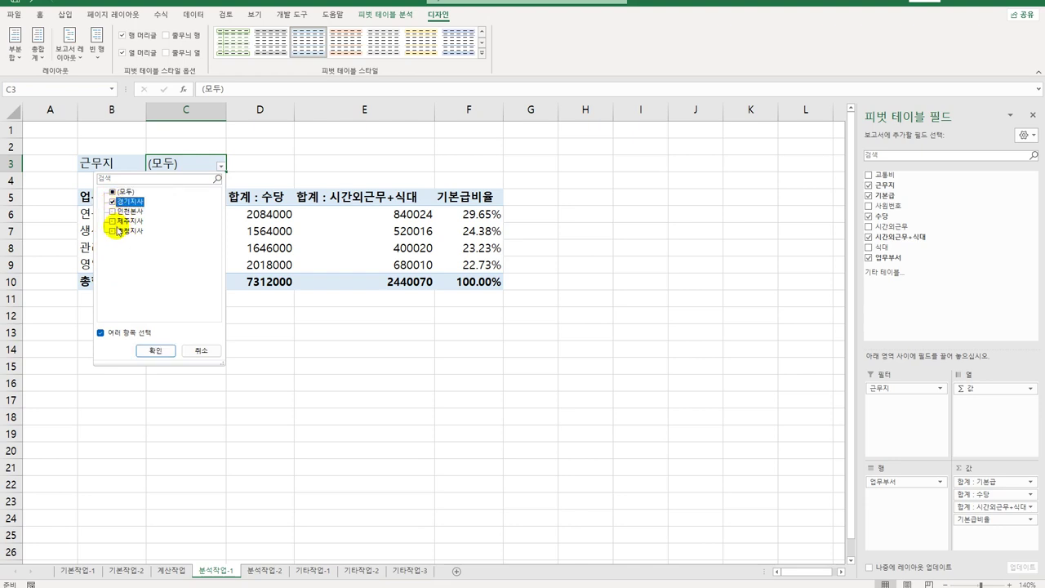
pyautogui.click(113, 212)
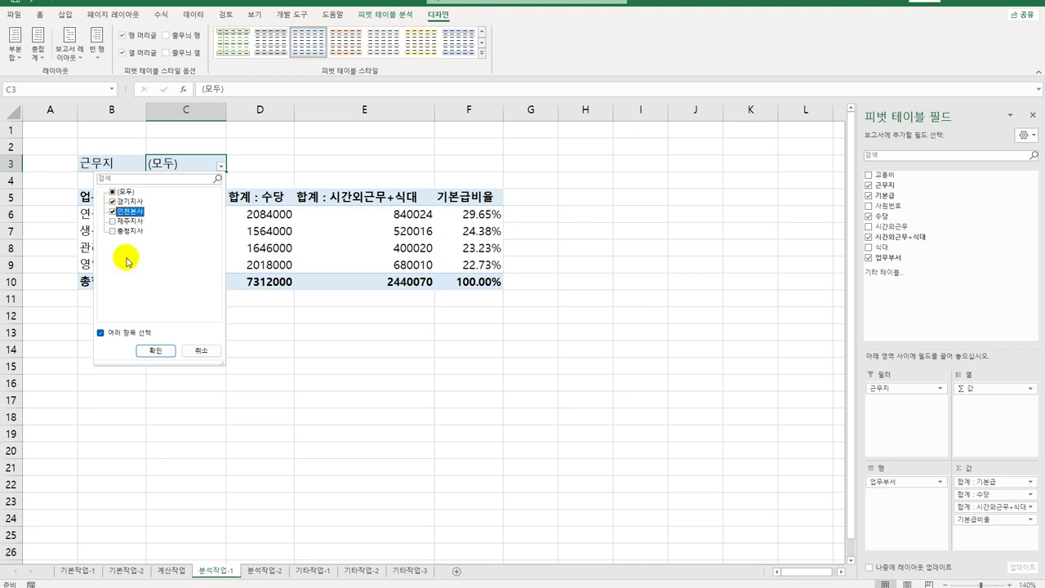
pyautogui.click(155, 351)
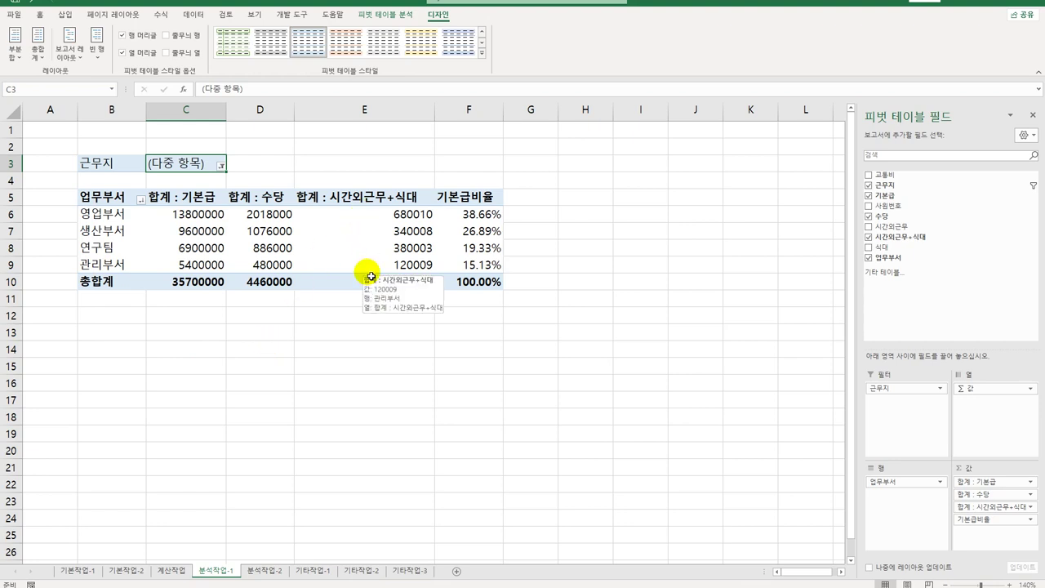
# Format the 합계 : 기본급 value field as 숫자 with the 1000 단위 구분 기호
pyautogui.click(172, 201)
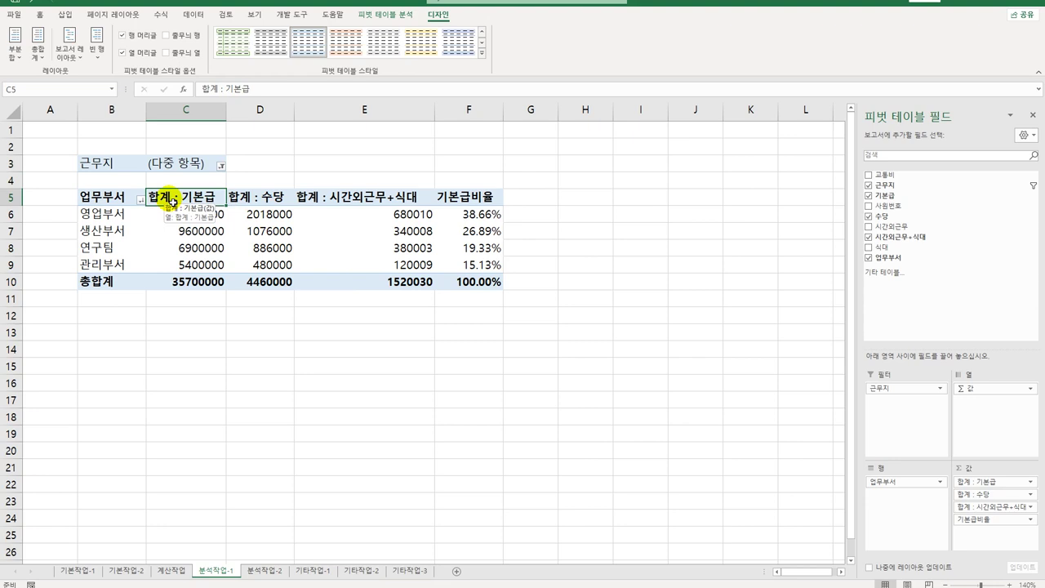
pyautogui.doubleClick(173, 201)
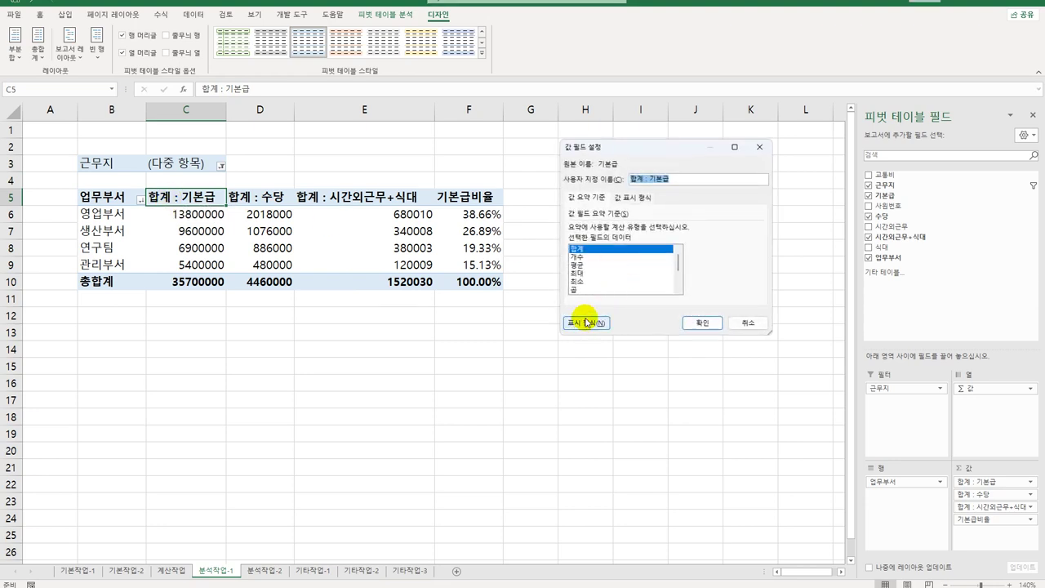
pyautogui.click(587, 324)
pyautogui.click(544, 150)
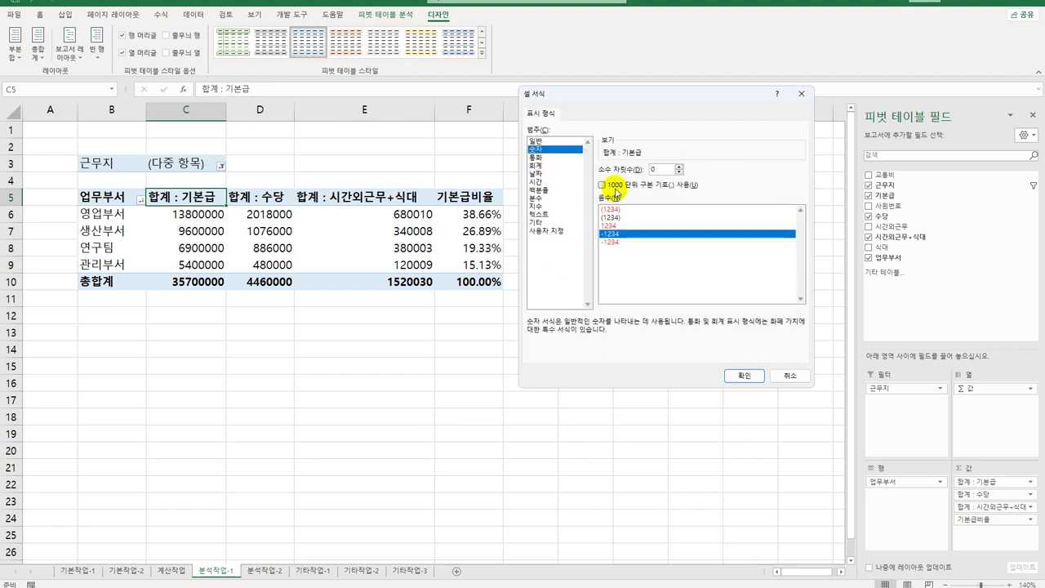
pyautogui.click(608, 185)
pyautogui.click(744, 377)
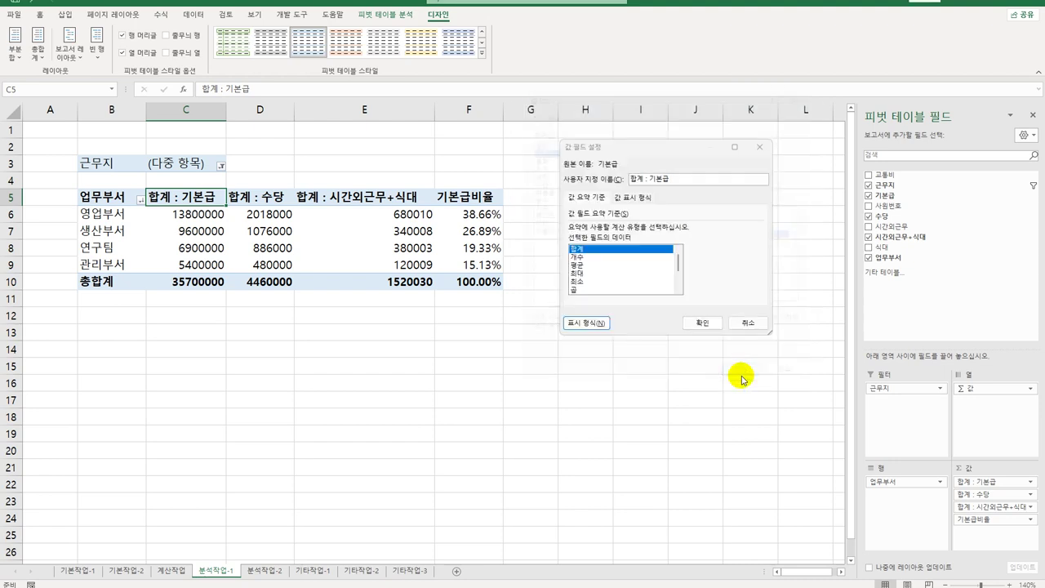
pyautogui.click(702, 323)
# Format the 합계 : 수당 value field as 숫자 with the 1000 단위 구분 기호
pyautogui.click(257, 197)
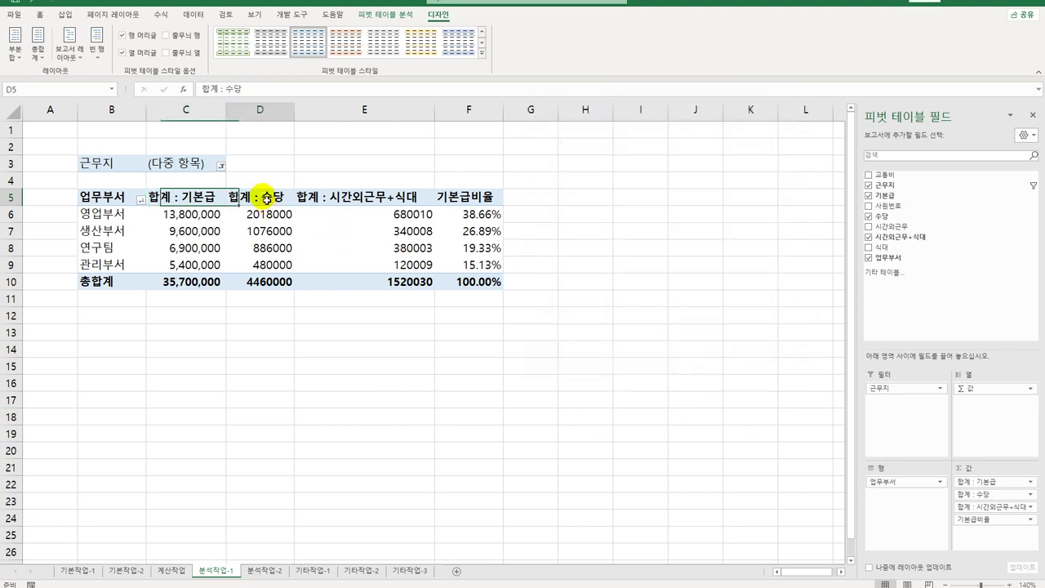
pyautogui.doubleClick(265, 199)
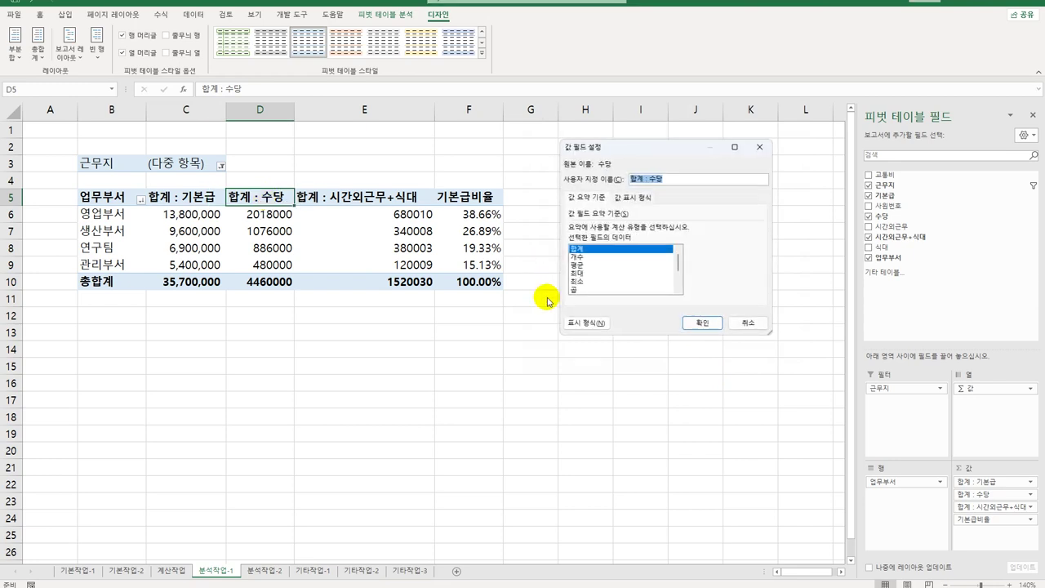
pyautogui.click(585, 320)
pyautogui.click(538, 148)
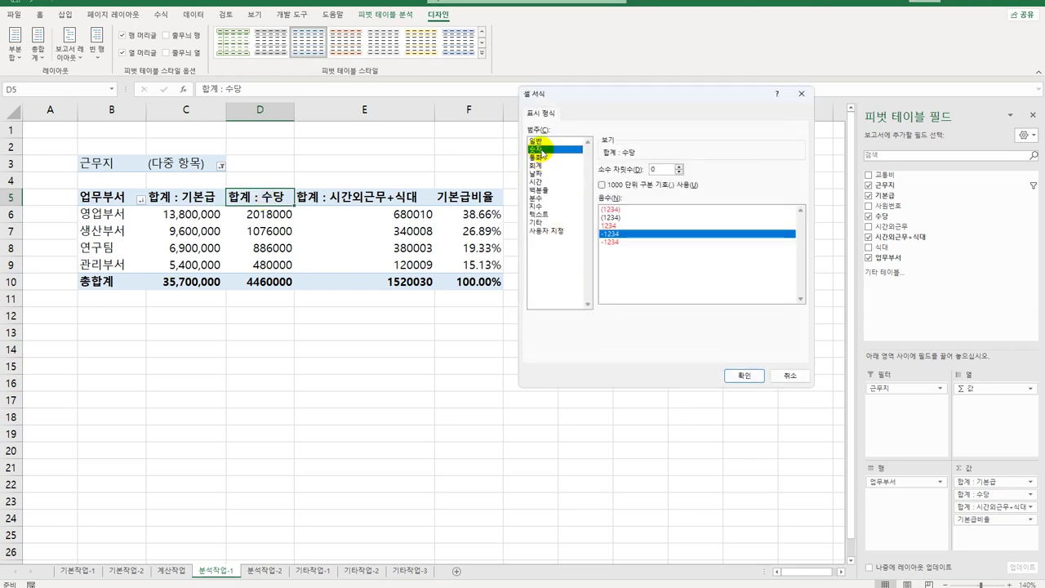
pyautogui.click(602, 185)
pyautogui.click(745, 378)
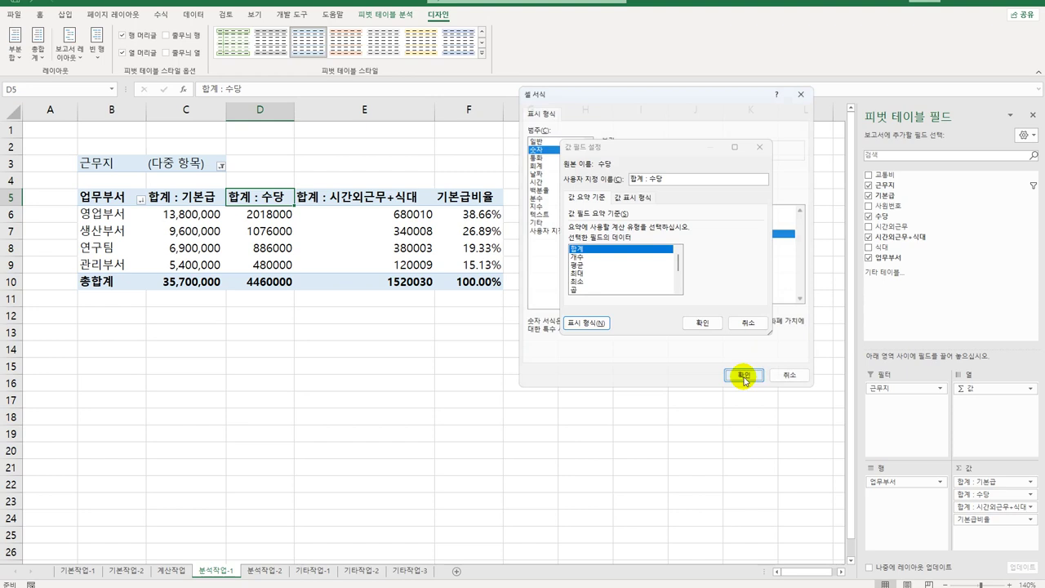
pyautogui.click(718, 323)
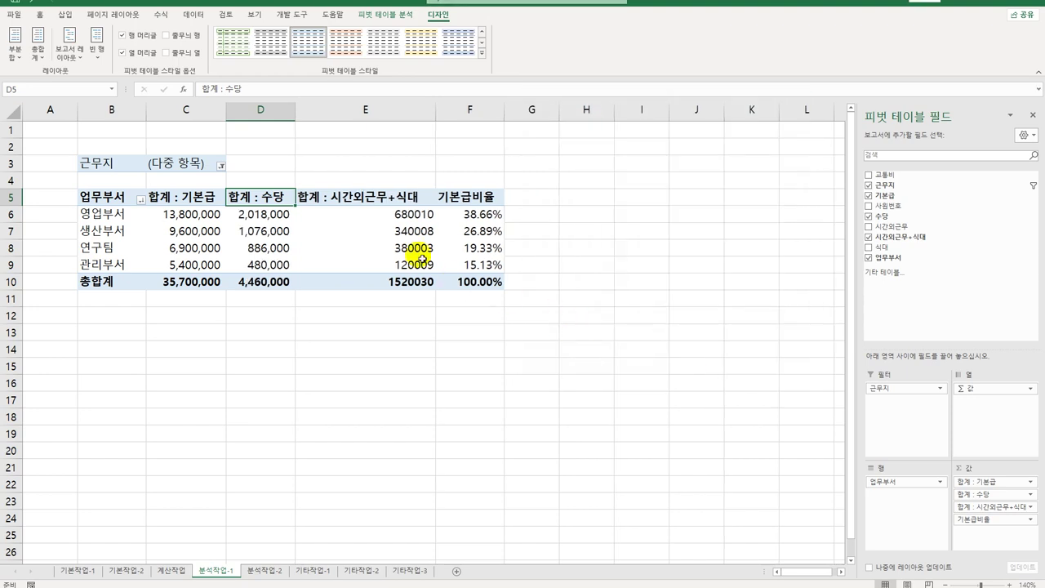
# Open the value field settings of 합계 : 시간외근무+식대
pyautogui.click(380, 201)
pyautogui.doubleClick(380, 201)
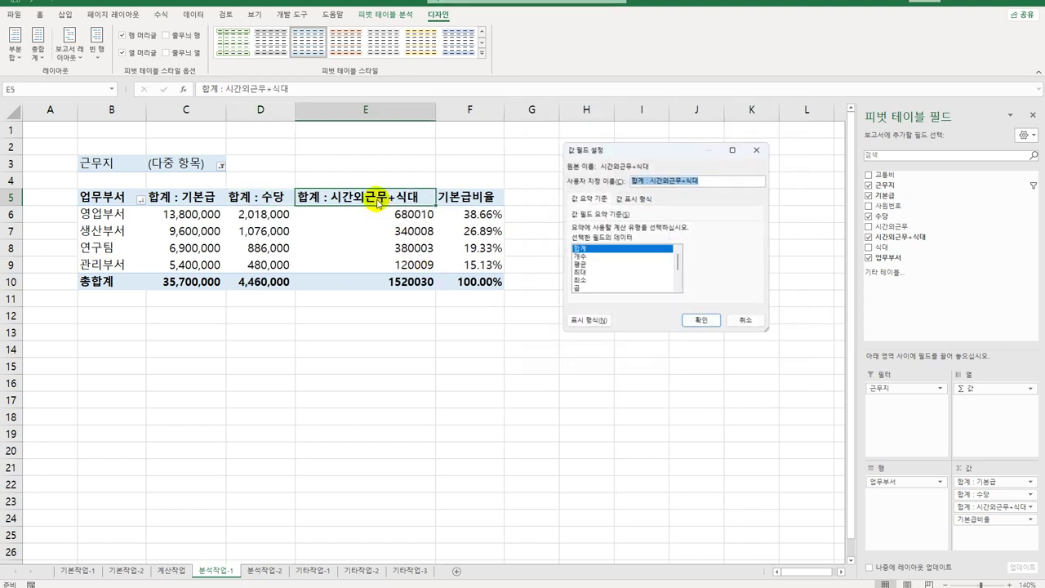
# Format the pivot value field 합계 : 시간외근무+식대 as a number with the 1000 separator
pyautogui.click(563, 322)
pyautogui.click(537, 150)
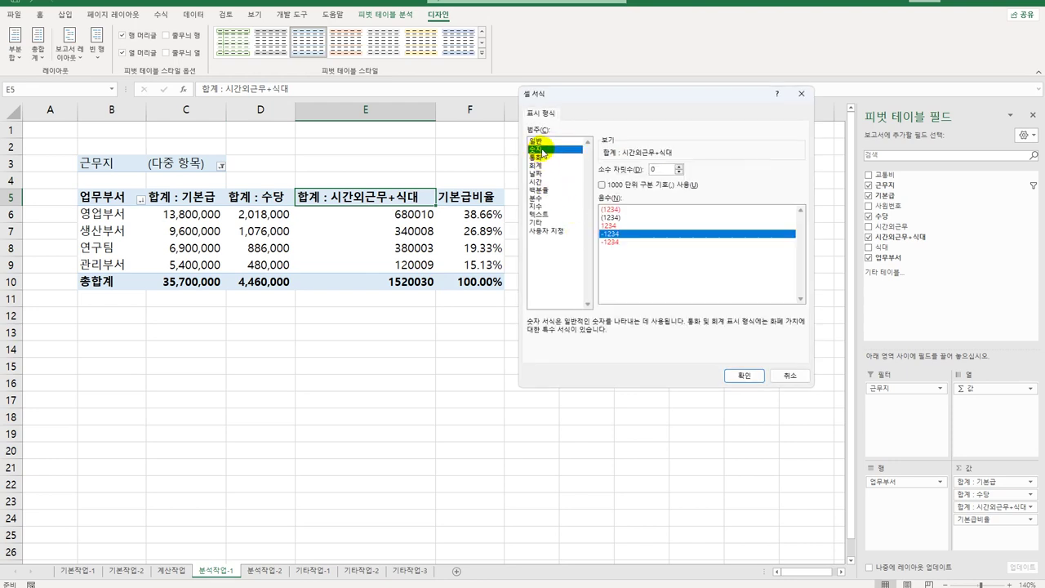
pyautogui.click(602, 185)
pyautogui.click(743, 376)
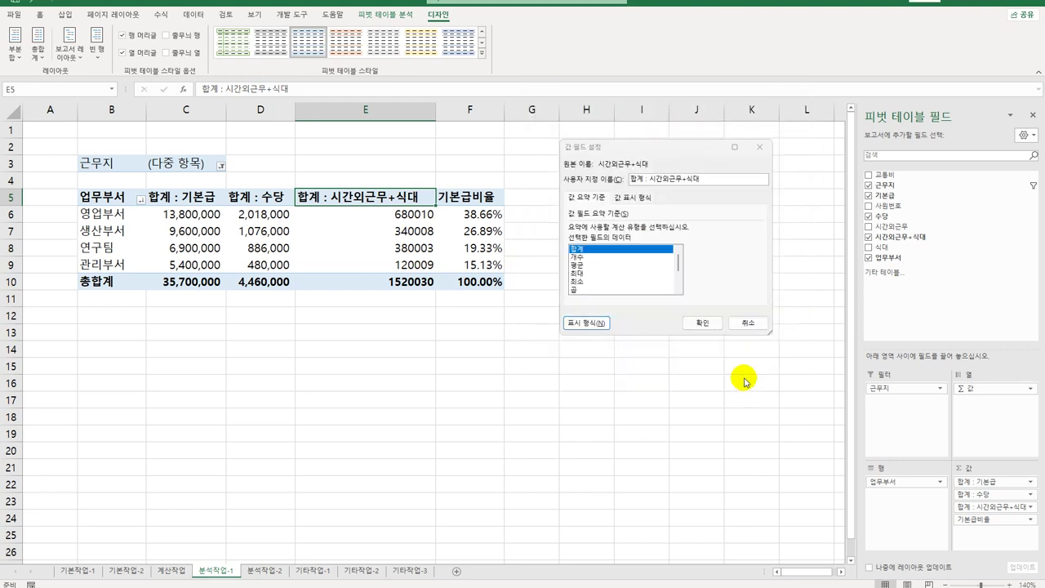
pyautogui.click(725, 326)
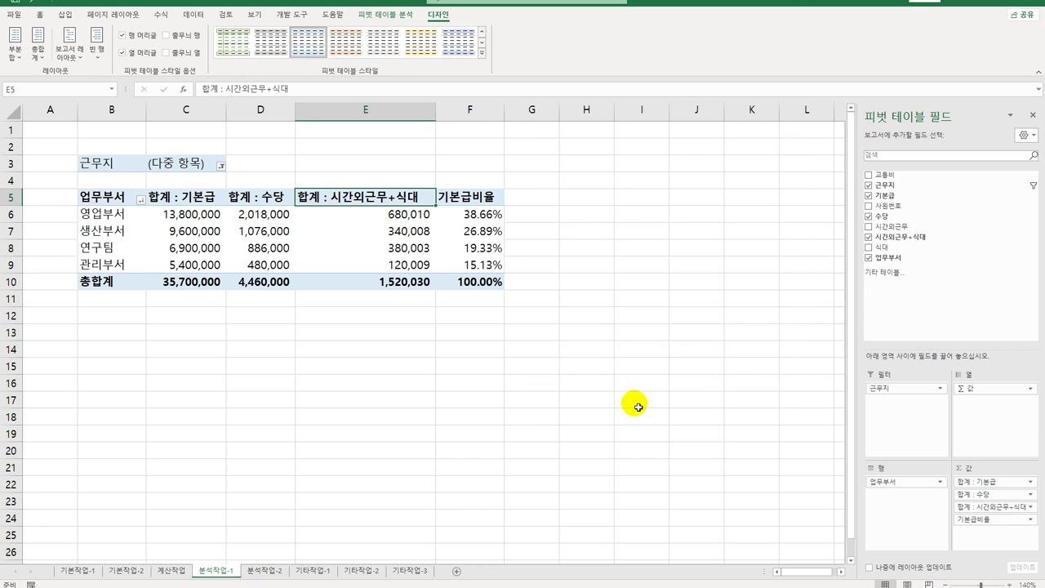
# Apply the green style from the second row of the 중간 group to the pivot table and merge and center its label cells
pyautogui.click(481, 54)
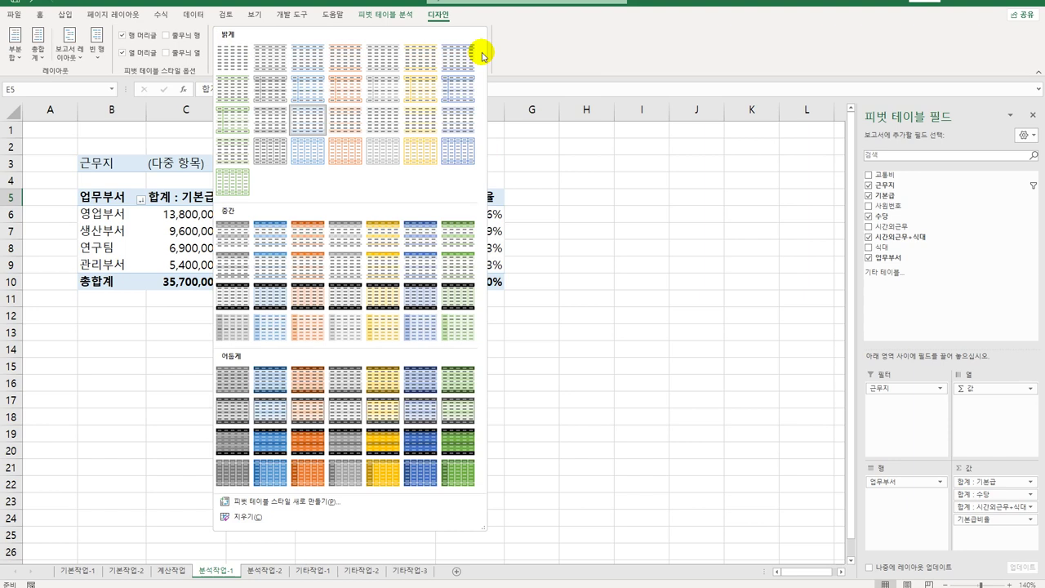
pyautogui.click(455, 269)
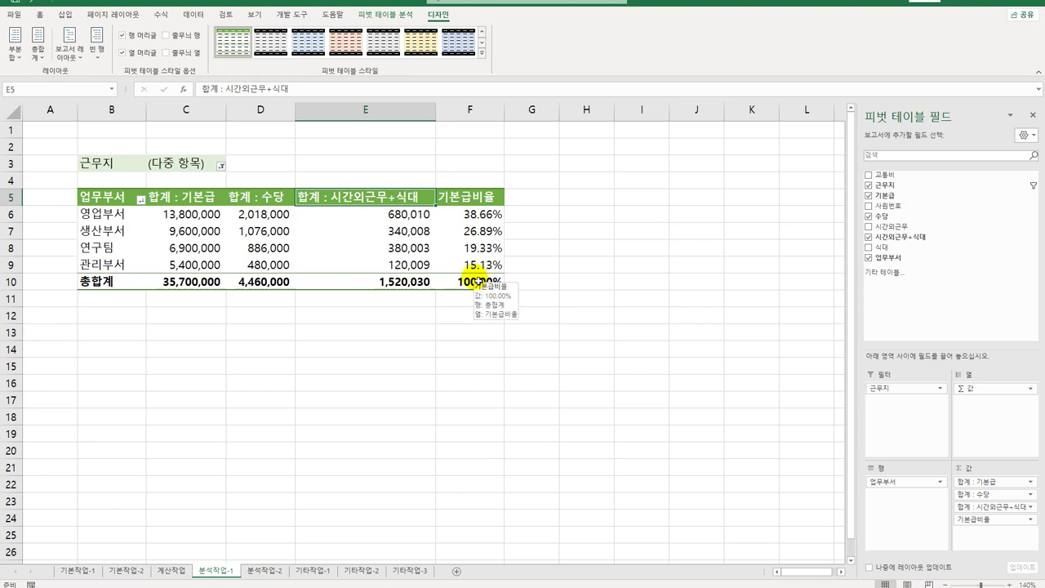
pyautogui.click(392, 15)
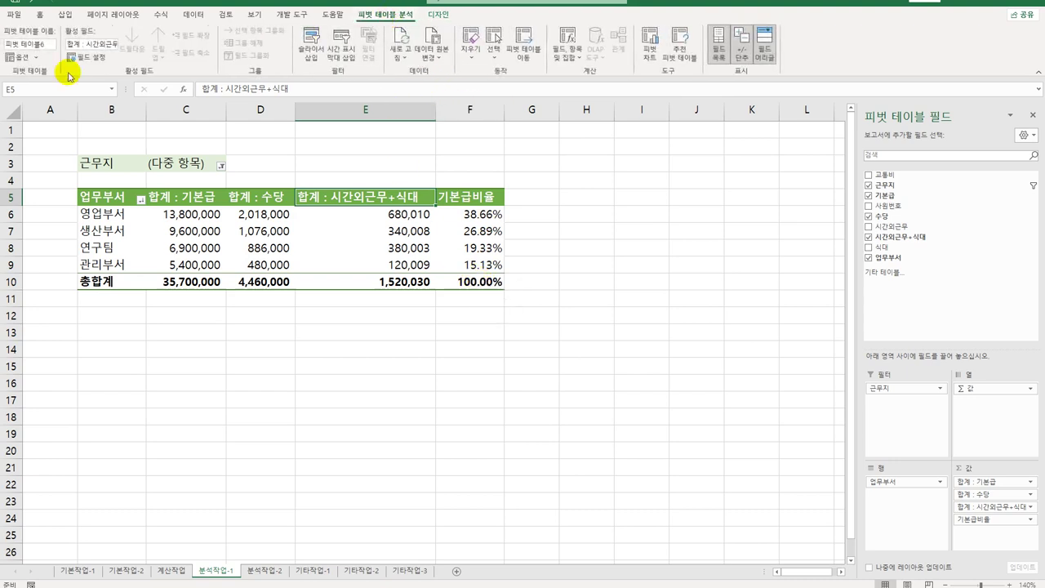
pyautogui.click(20, 57)
pyautogui.click(23, 72)
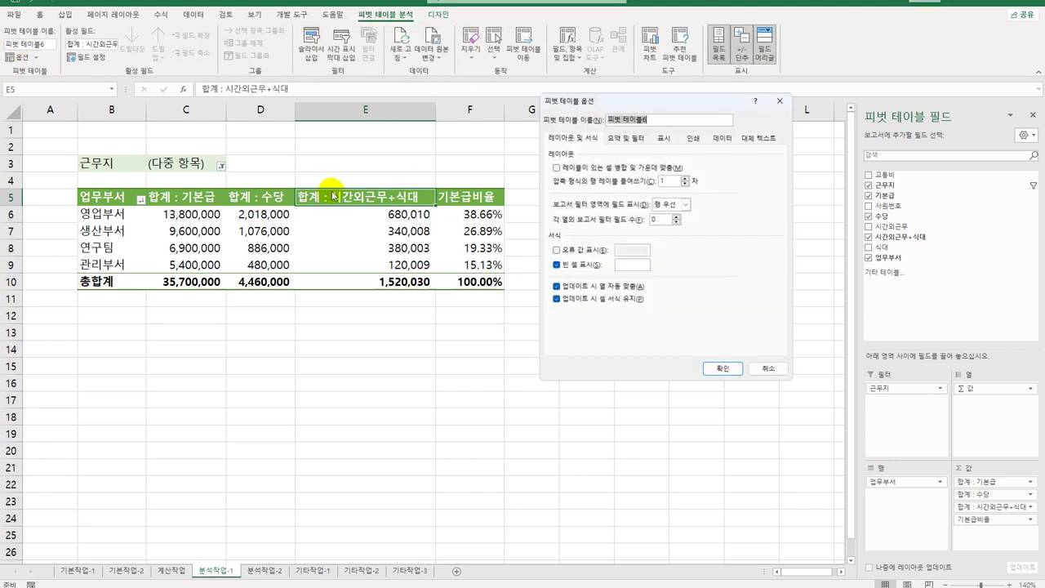
pyautogui.click(575, 170)
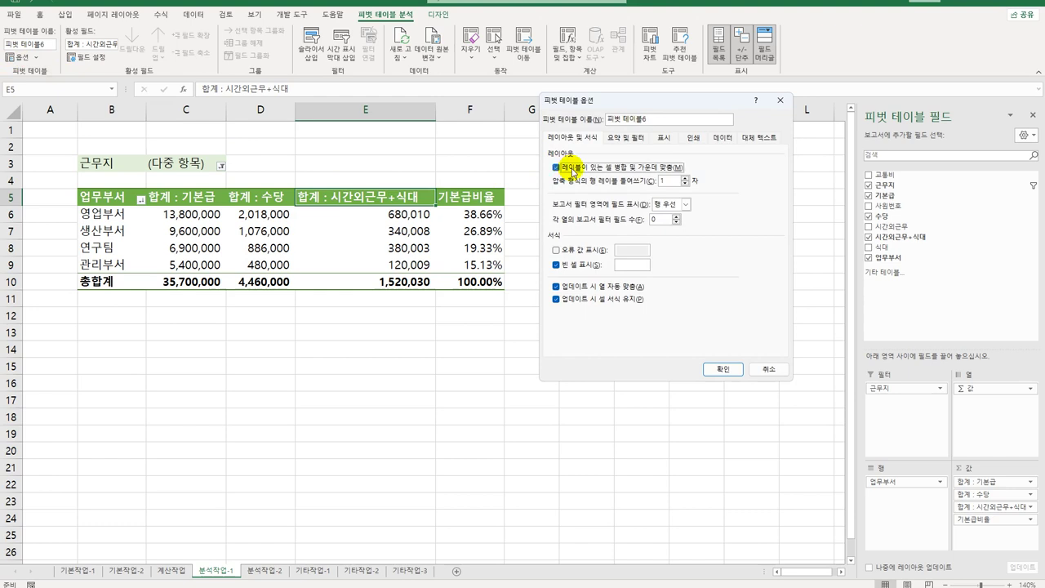
pyautogui.click(721, 368)
pyautogui.click(650, 368)
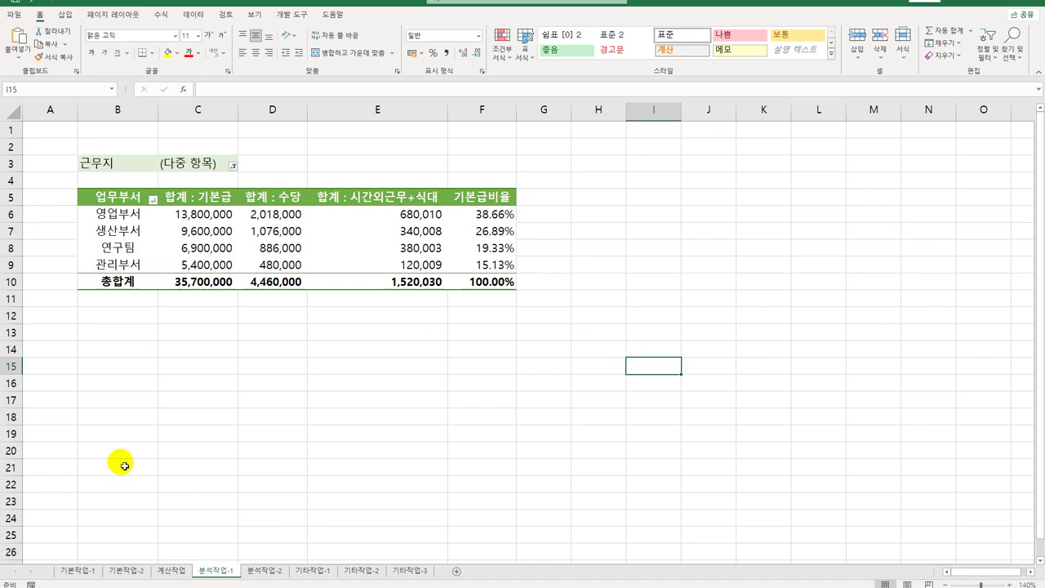
# On sheet 분석작업-2, give the merged profit-rate cell H21 the name 이익률
pyautogui.click(263, 571)
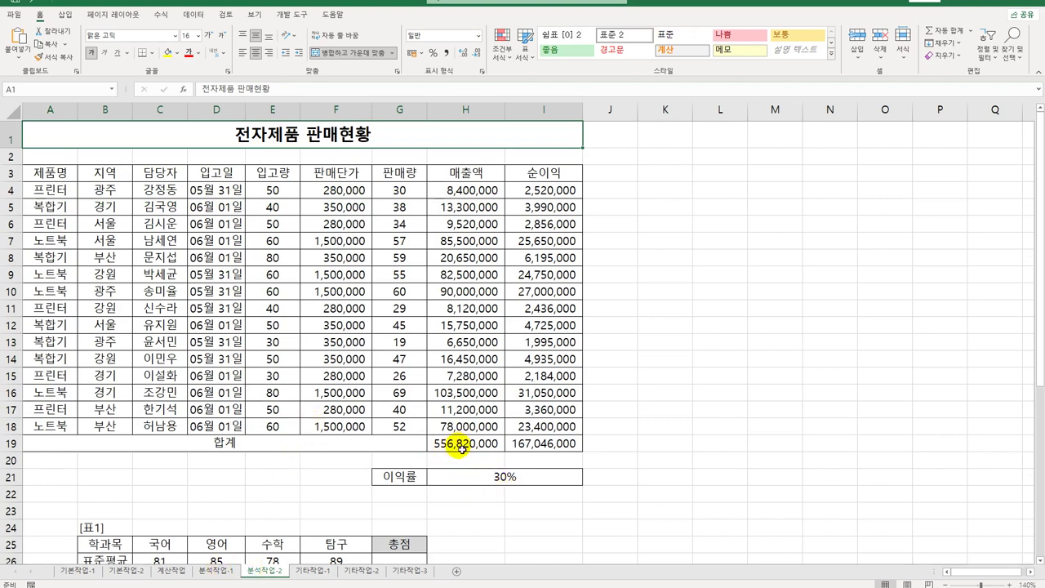
pyautogui.click(460, 473)
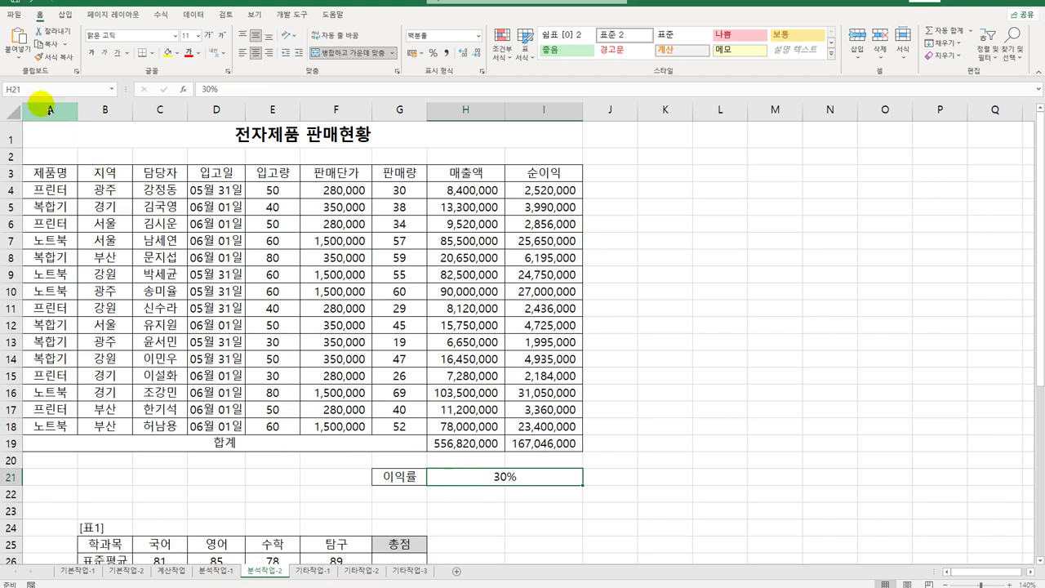
pyautogui.click(43, 94)
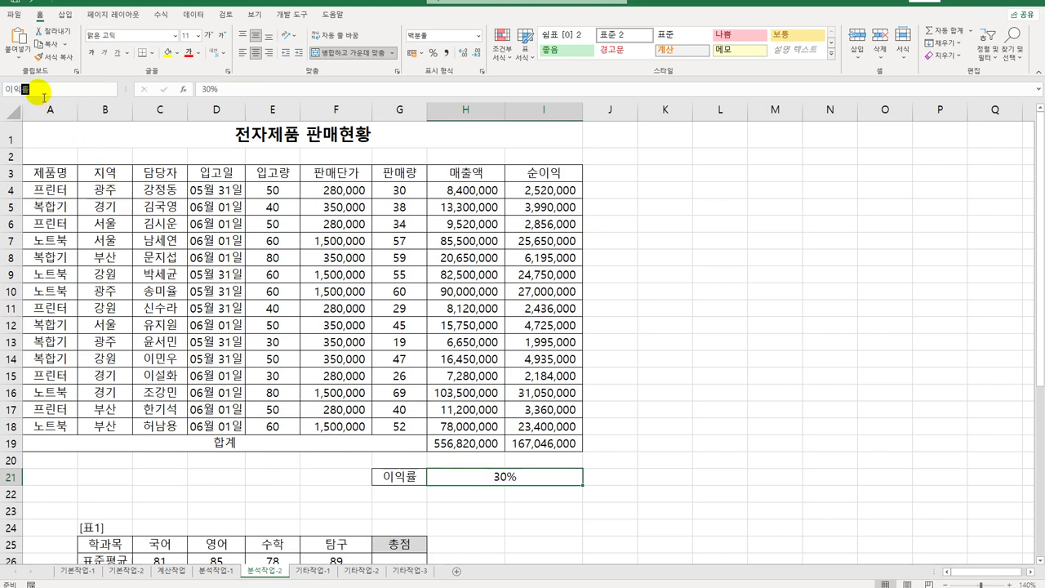
pyautogui.press('Escape')
pyautogui.click(43, 94)
pyautogui.write('이익률')
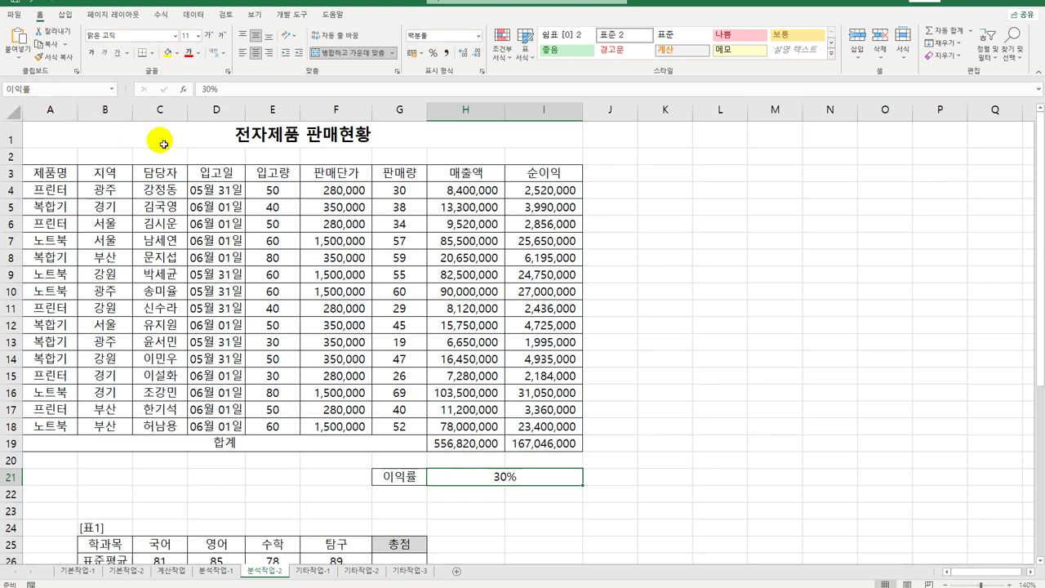
# Give the net profit total cell I19 the name 순이익합계
pyautogui.click(537, 444)
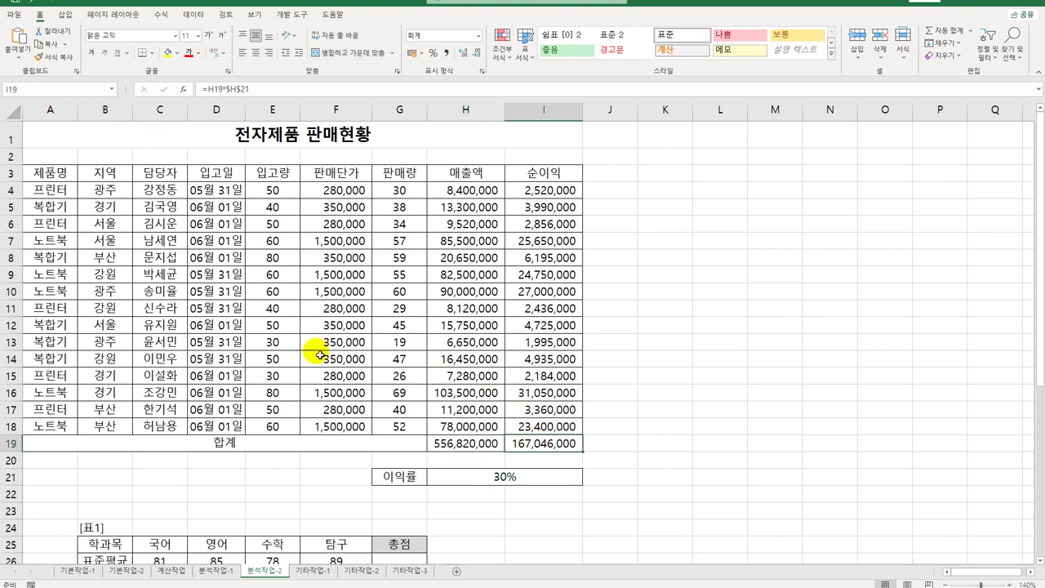
pyautogui.click(44, 92)
pyautogui.write('순')
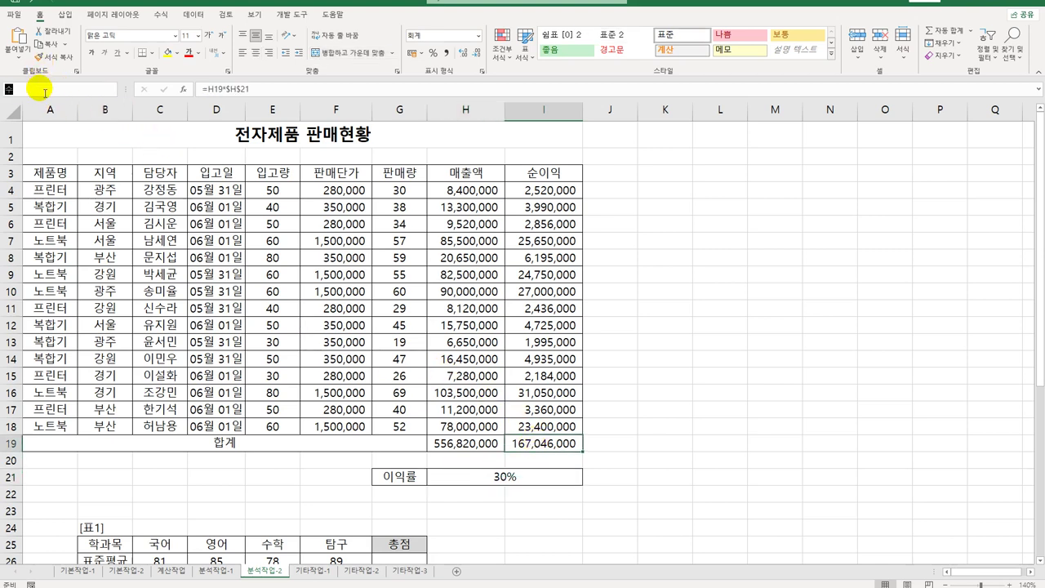
pyautogui.write('이익합계')
pyautogui.press('Return')
# Start a new scenario for the profit-rate cell H21 in the Scenario Manager and clear its default description
pyautogui.click(479, 476)
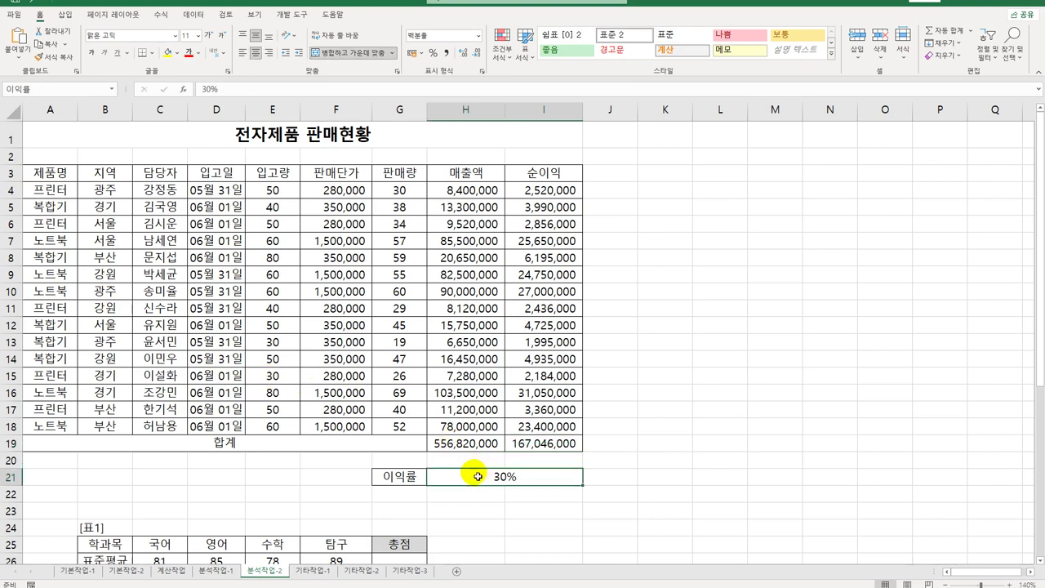
pyautogui.click(191, 16)
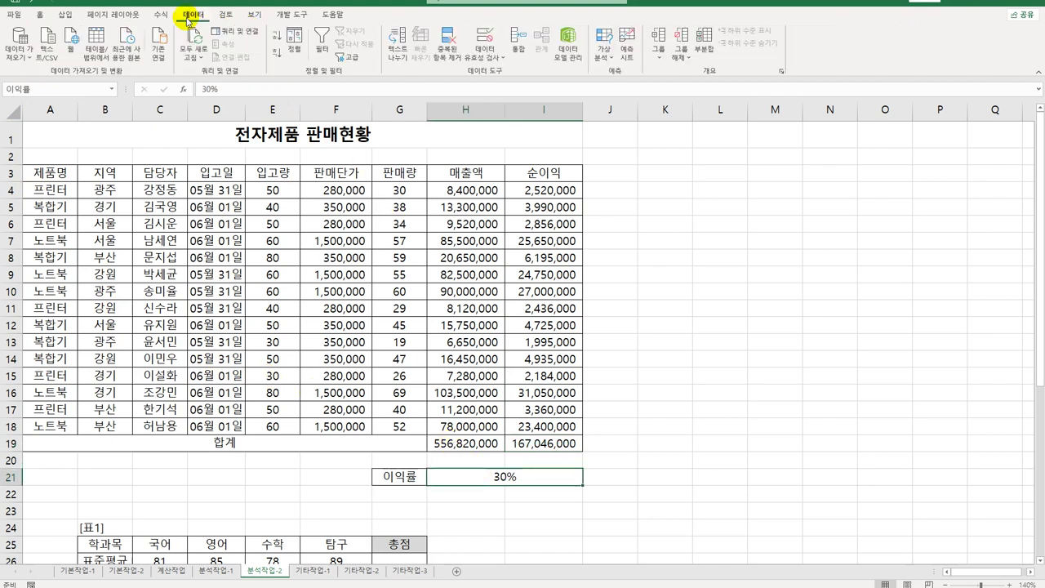
pyautogui.click(602, 53)
pyautogui.click(631, 73)
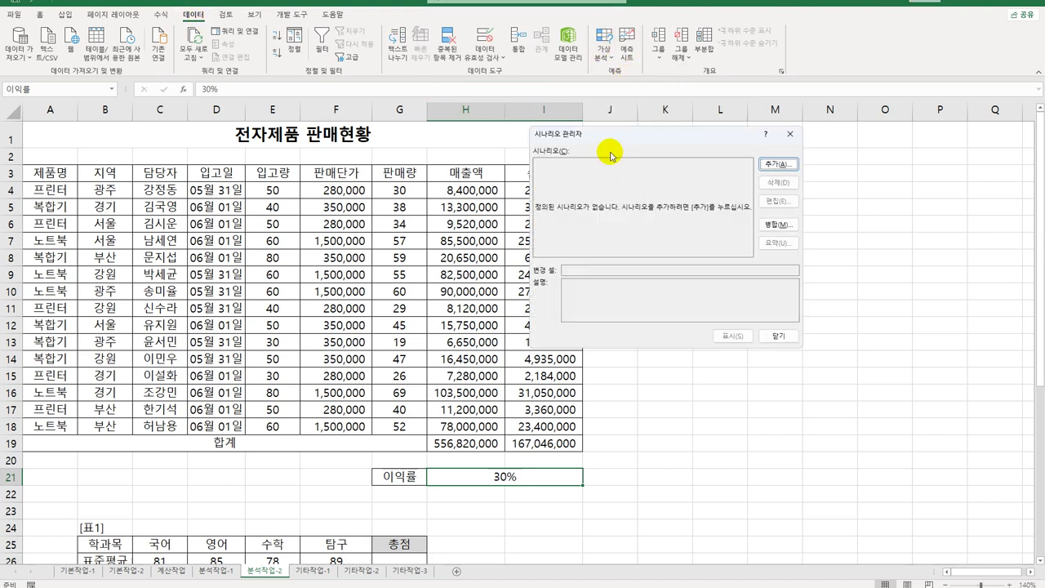
pyautogui.moveTo(621, 139); pyautogui.dragTo(714, 139)
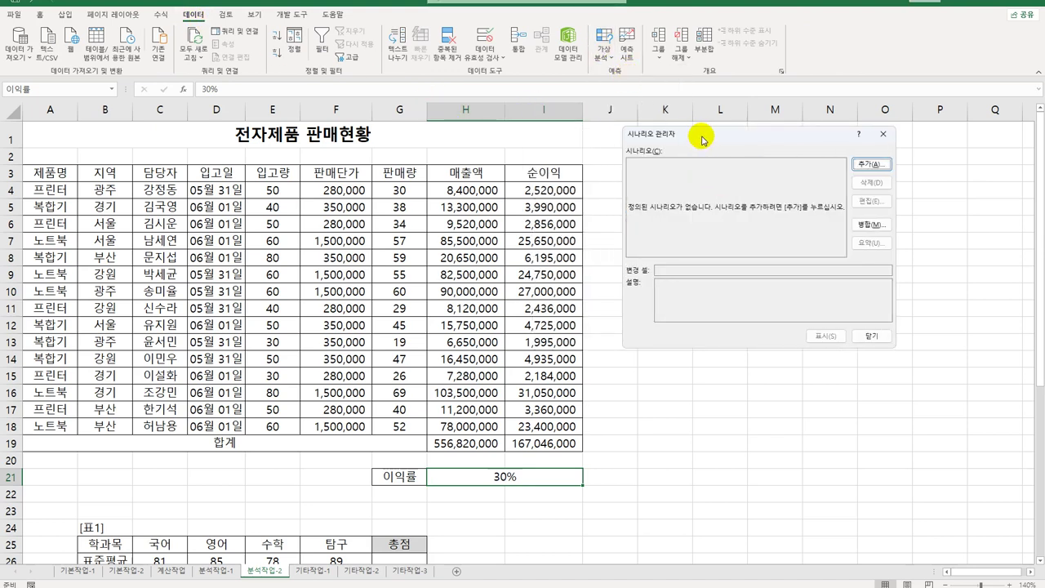
pyautogui.click(872, 167)
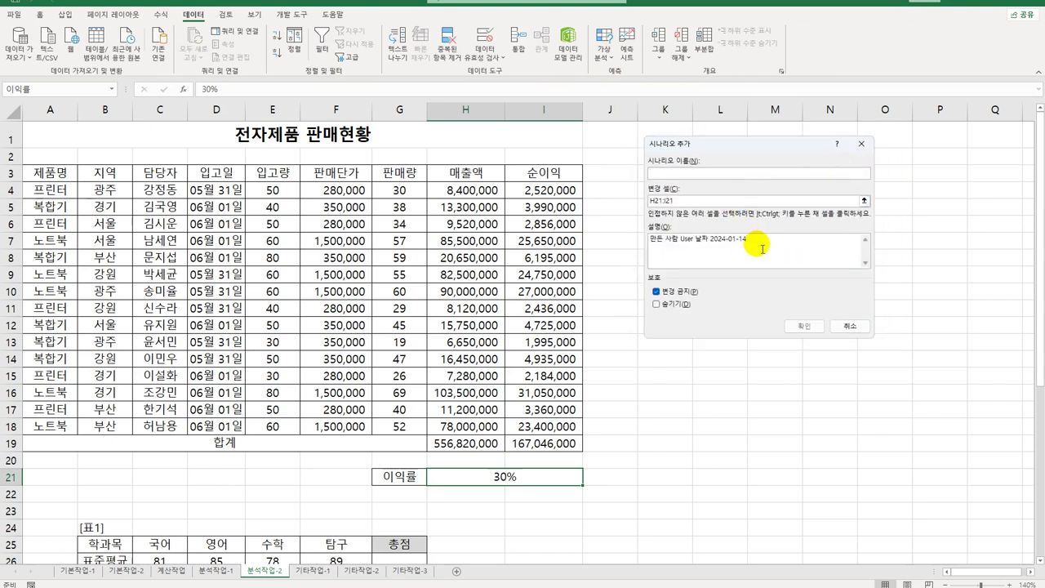
pyautogui.moveTo(762, 248); pyautogui.dragTo(602, 217)
pyautogui.press('Delete')
# Name the scenario 이익률증가, set H21 as its changing cell and give 이익률 the value 35%
pyautogui.click(675, 174)
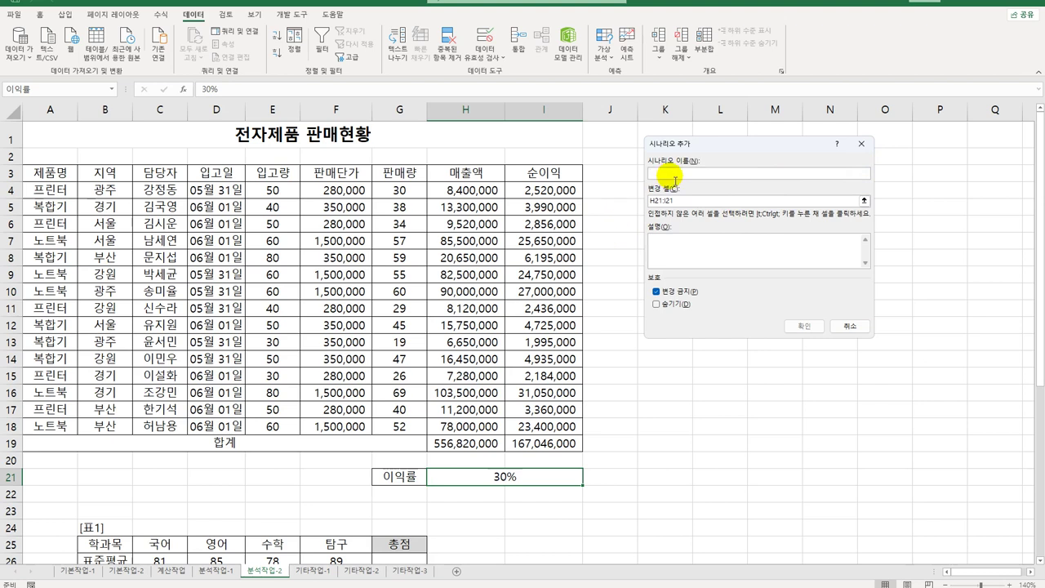
pyautogui.write('이익률증가')
pyautogui.press('Tab')
pyautogui.click(455, 483)
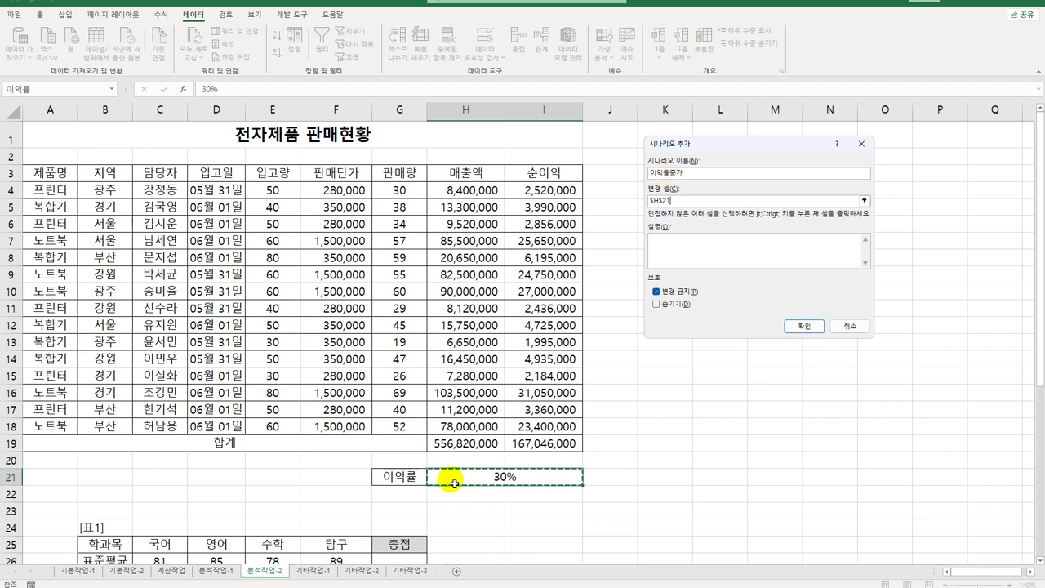
pyautogui.click(809, 325)
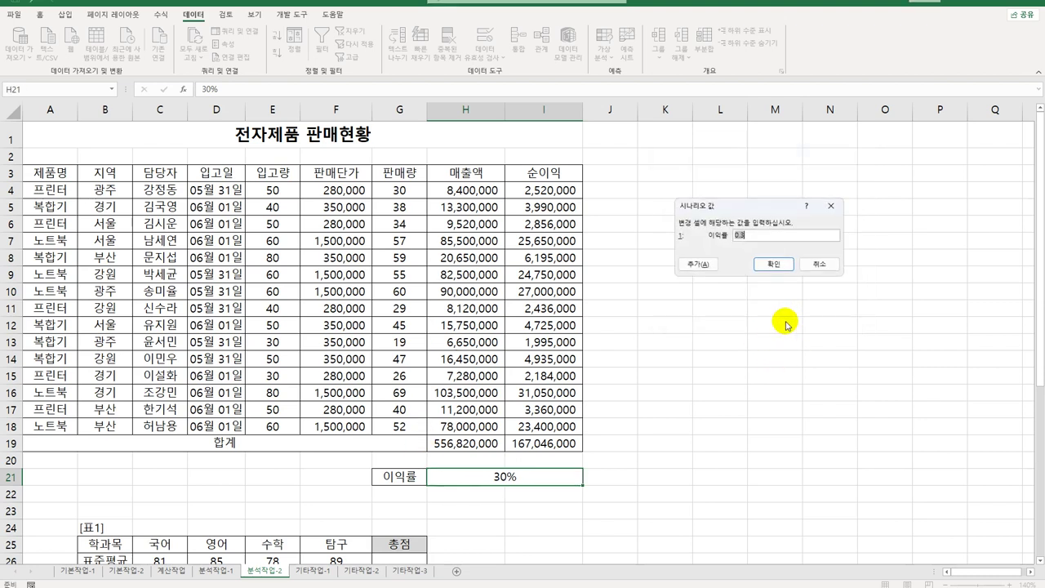
pyautogui.write('35')
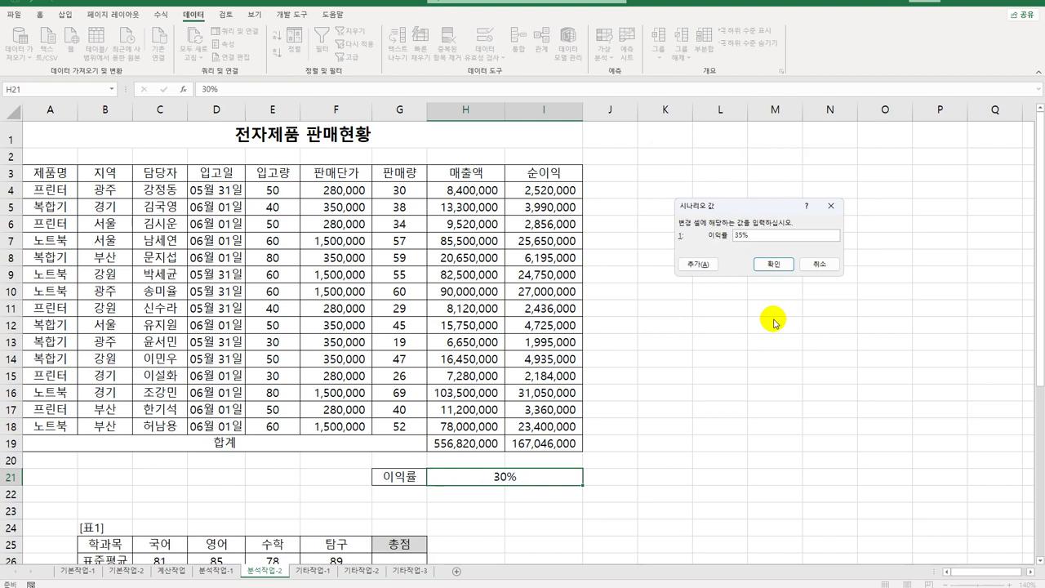
# Add a second scenario 이익률감소 for H21 with an empty description and an 이익률 value of 25%
pyautogui.click(696, 263)
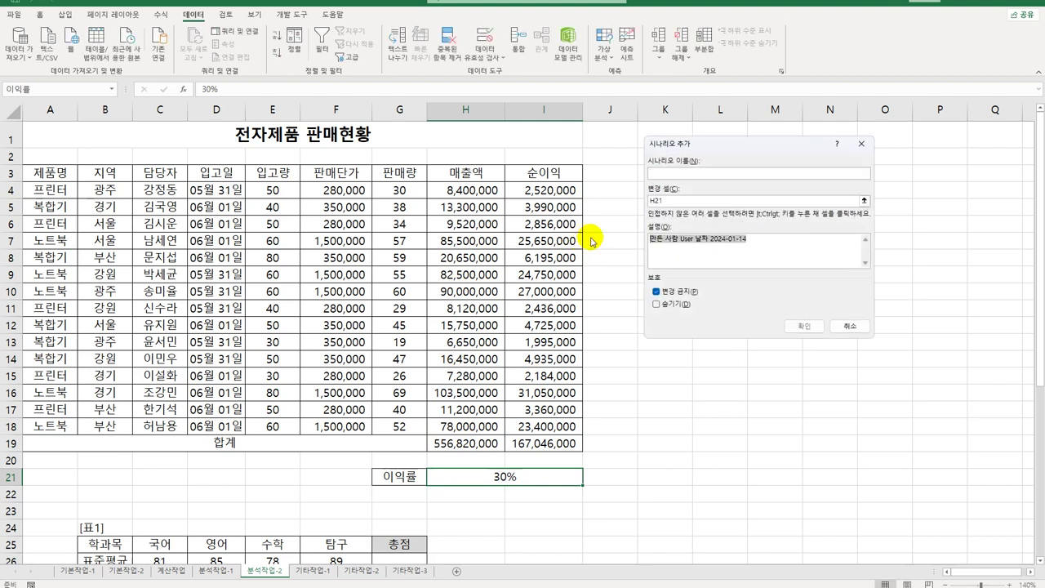
pyautogui.press('Delete')
pyautogui.click(660, 173)
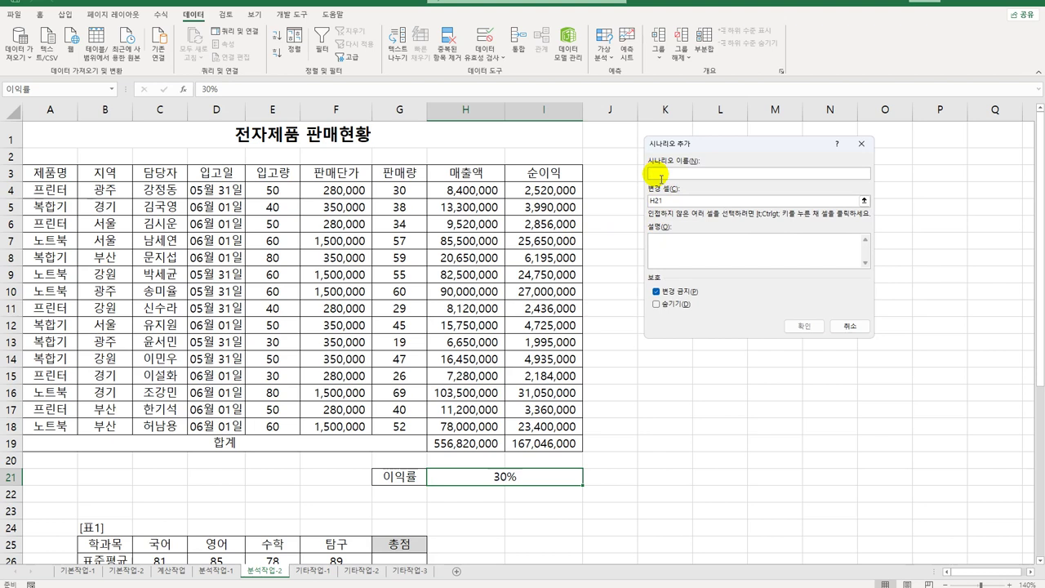
pyautogui.write('이익률감소')
pyautogui.press('Tab')
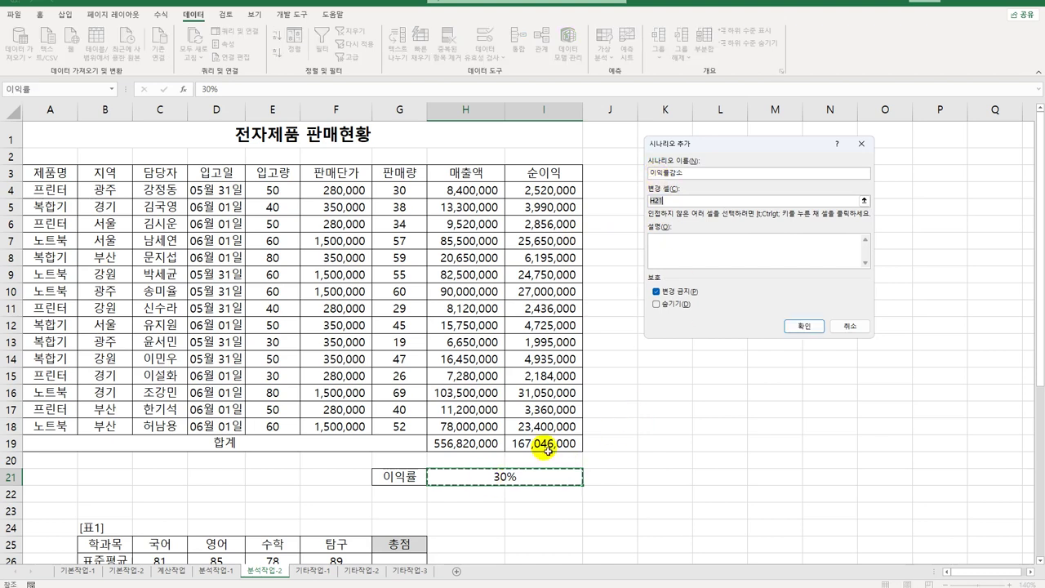
pyautogui.click(820, 327)
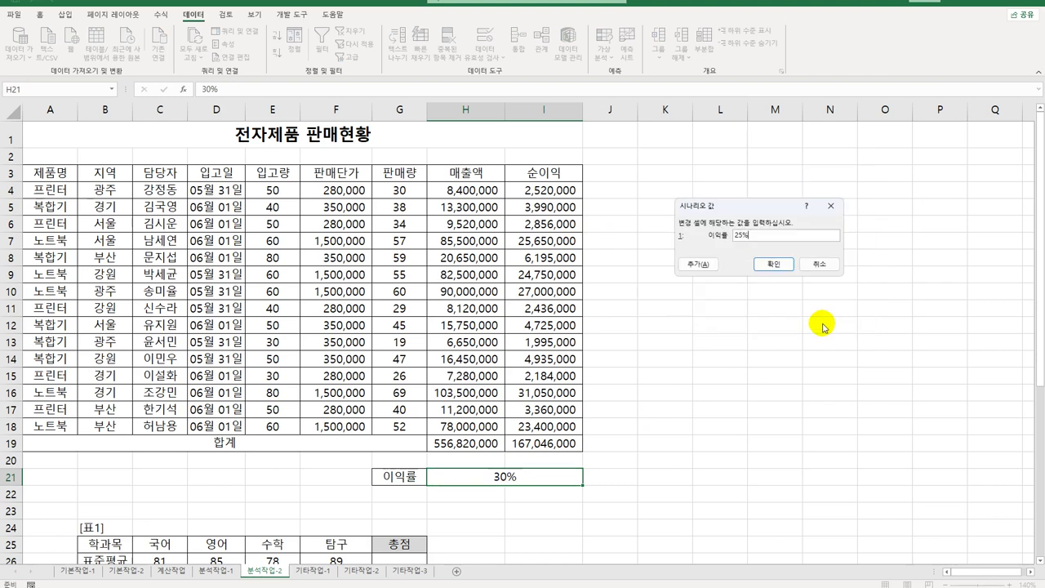
pyautogui.click(773, 264)
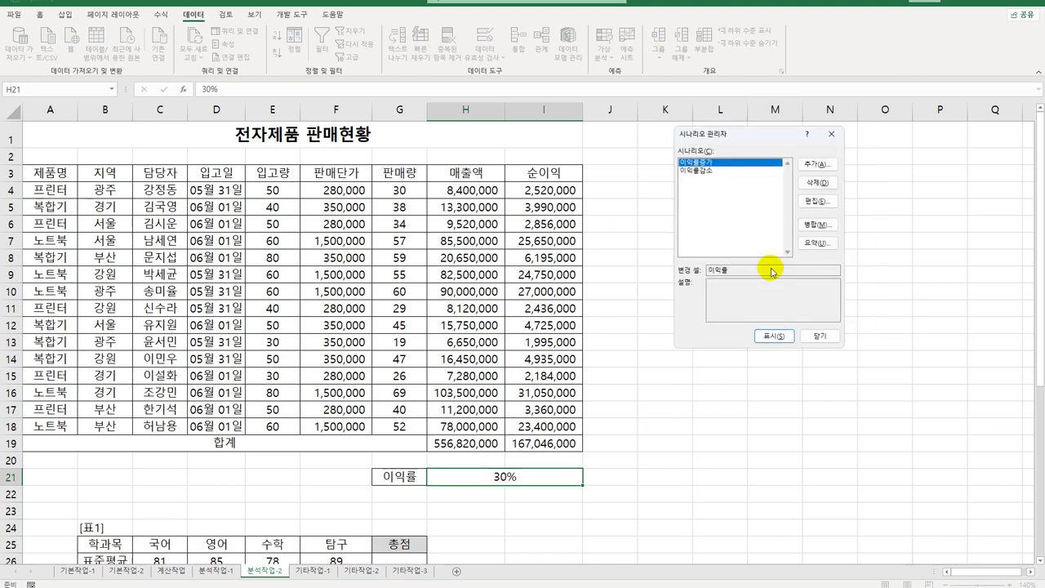
# Create a scenario summary report with I19 as the result cell
pyautogui.click(818, 243)
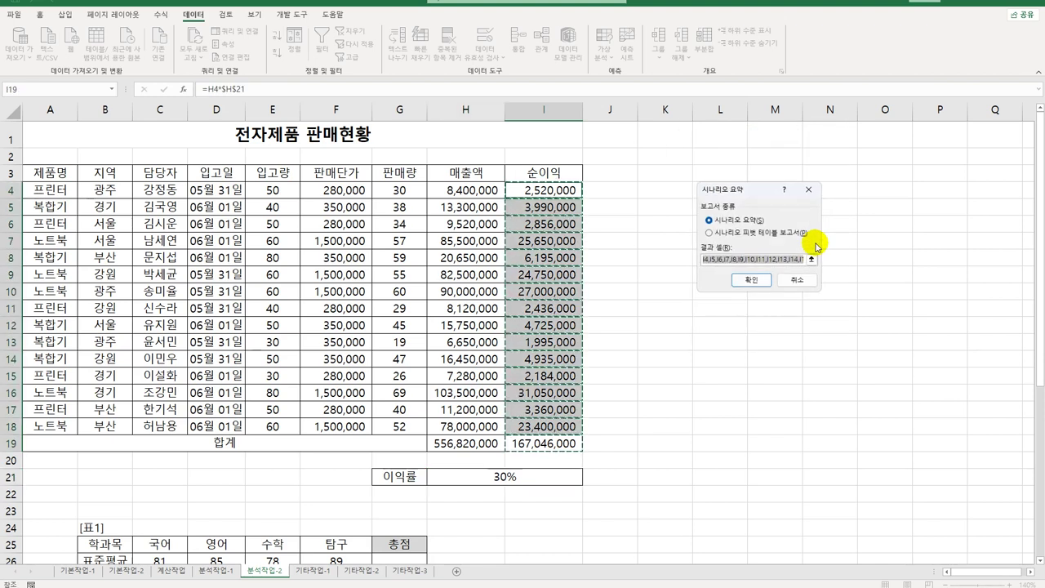
pyautogui.click(523, 442)
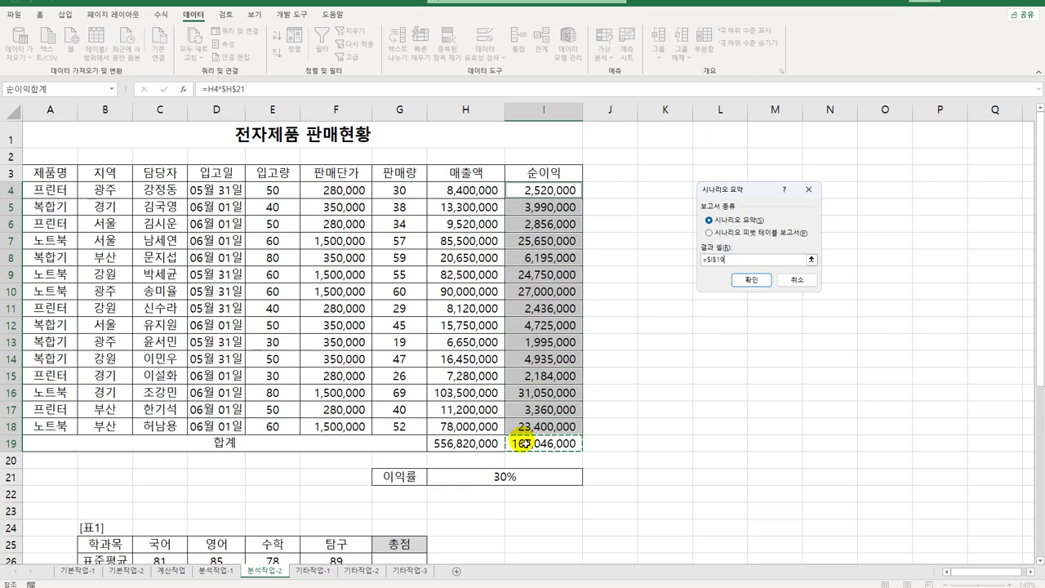
pyautogui.click(751, 281)
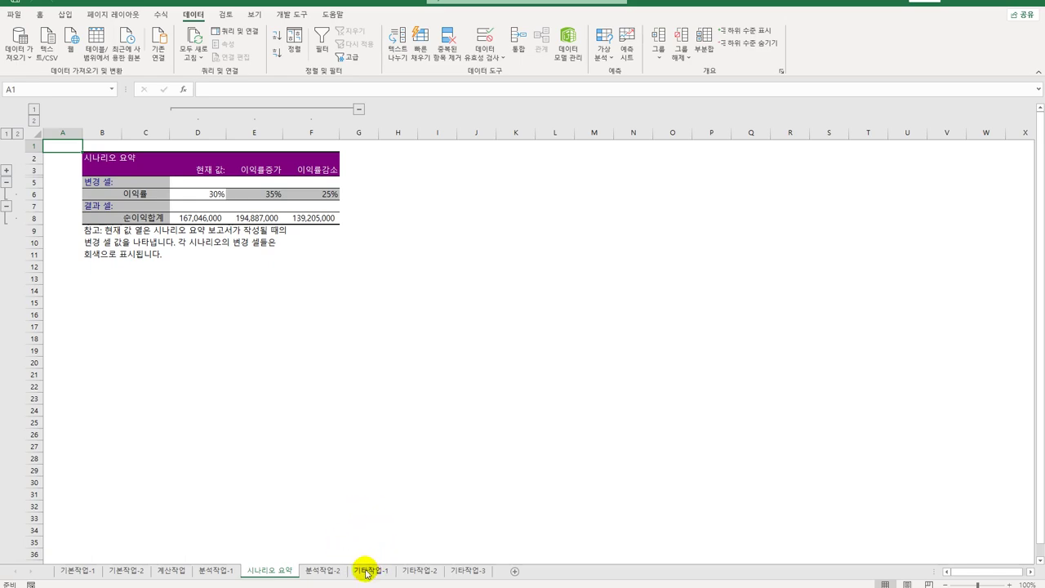
# On the 분석작업-2 sheet, link C31 of the math-score table to the total score in G26
pyautogui.click(325, 570)
pyautogui.scroll(-6, 398, 493)
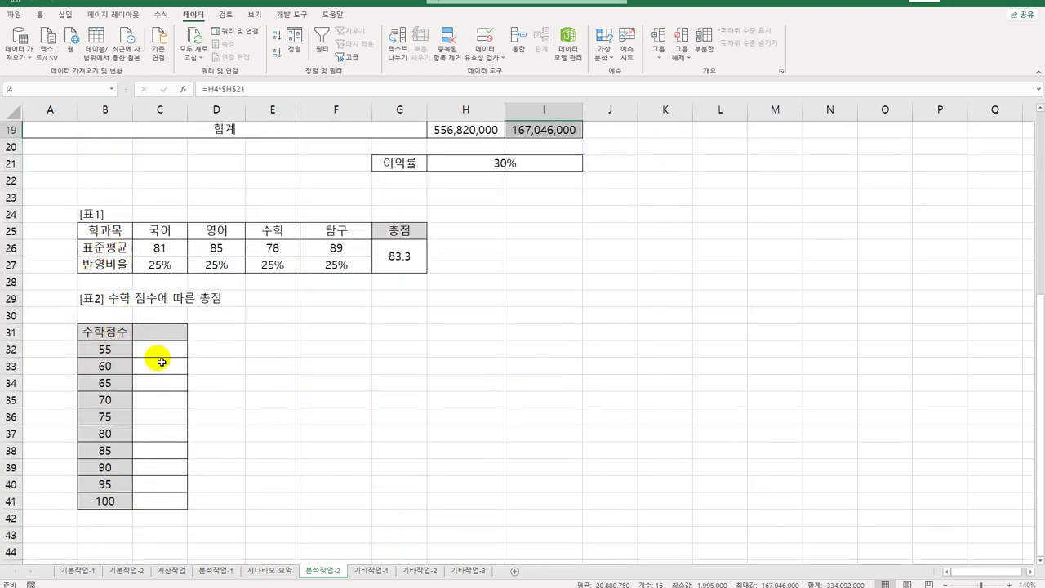
pyautogui.click(151, 334)
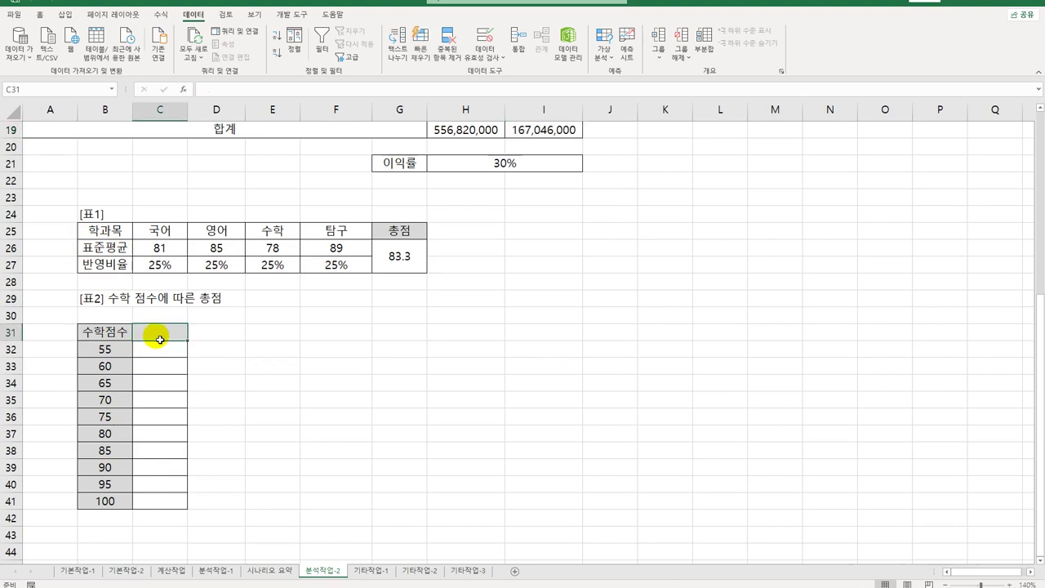
pyautogui.moveTo(154, 351); pyautogui.dragTo(147, 500)
pyautogui.click(158, 330)
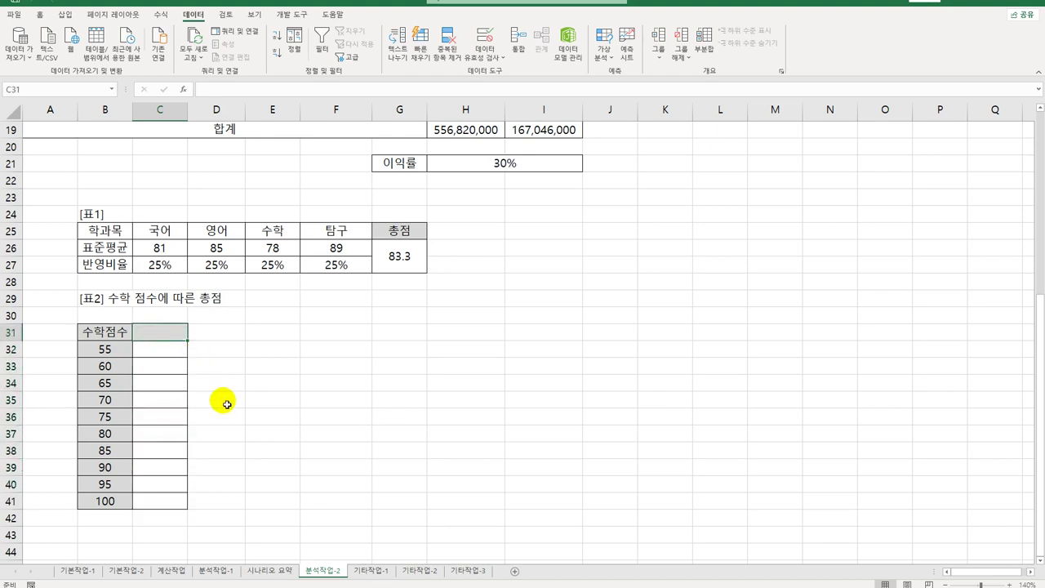
pyautogui.write('=')
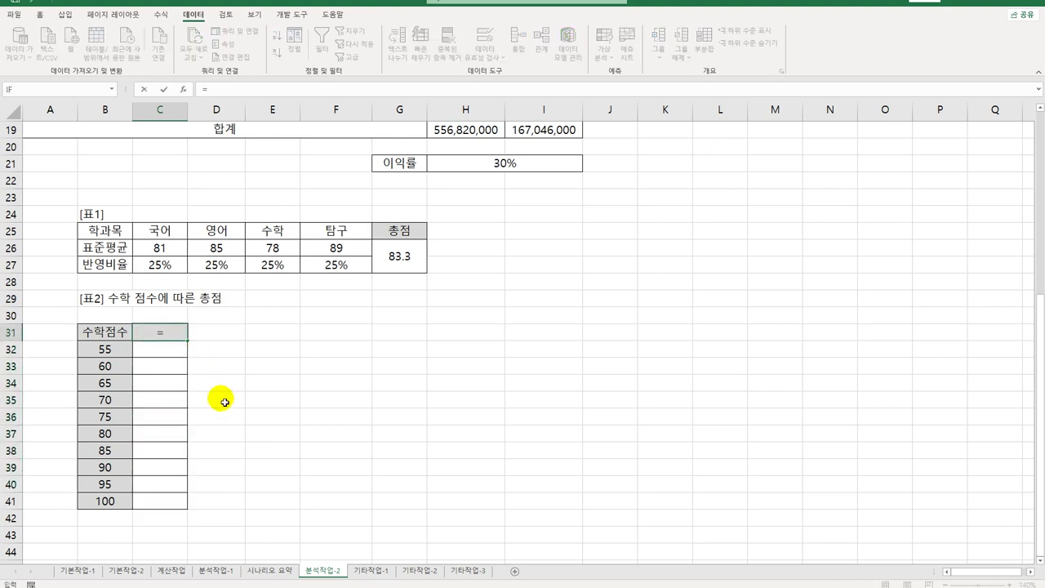
pyautogui.click(405, 258)
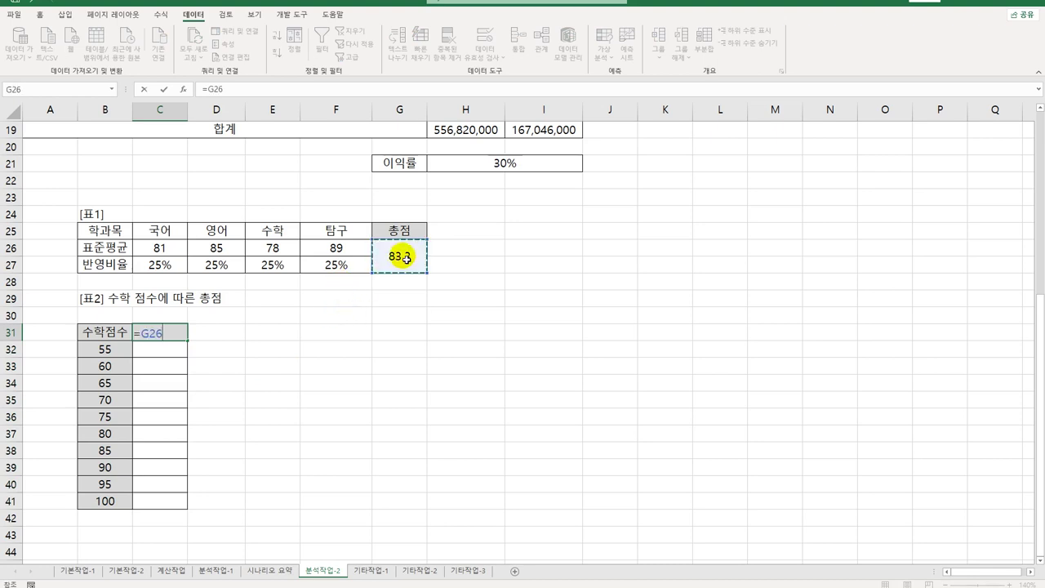
pyautogui.press('Return')
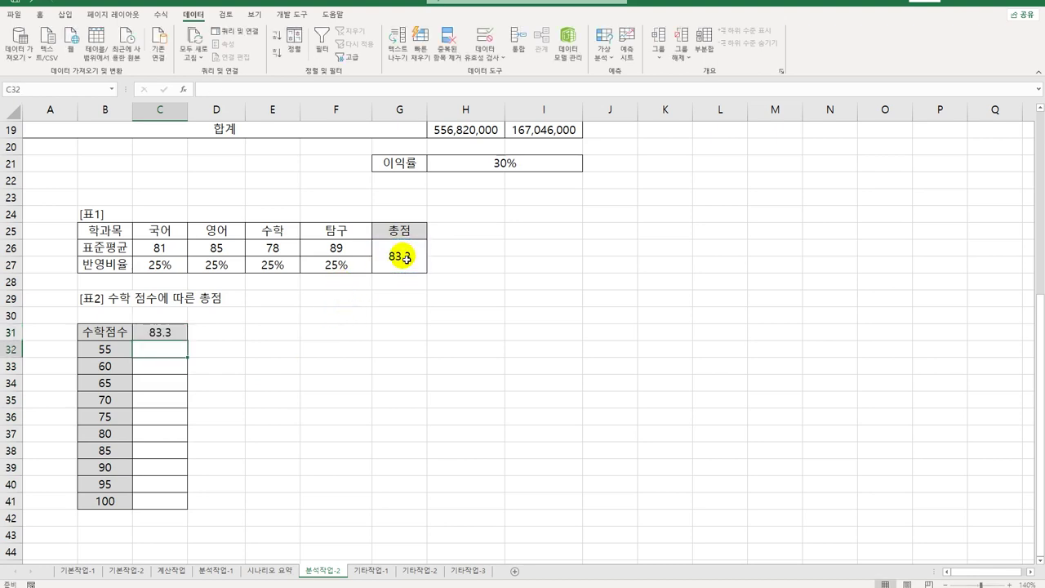
# Create a what-if data table over B31:C41 with the math average E26 as the column input cell
pyautogui.moveTo(107, 335); pyautogui.dragTo(153, 506)
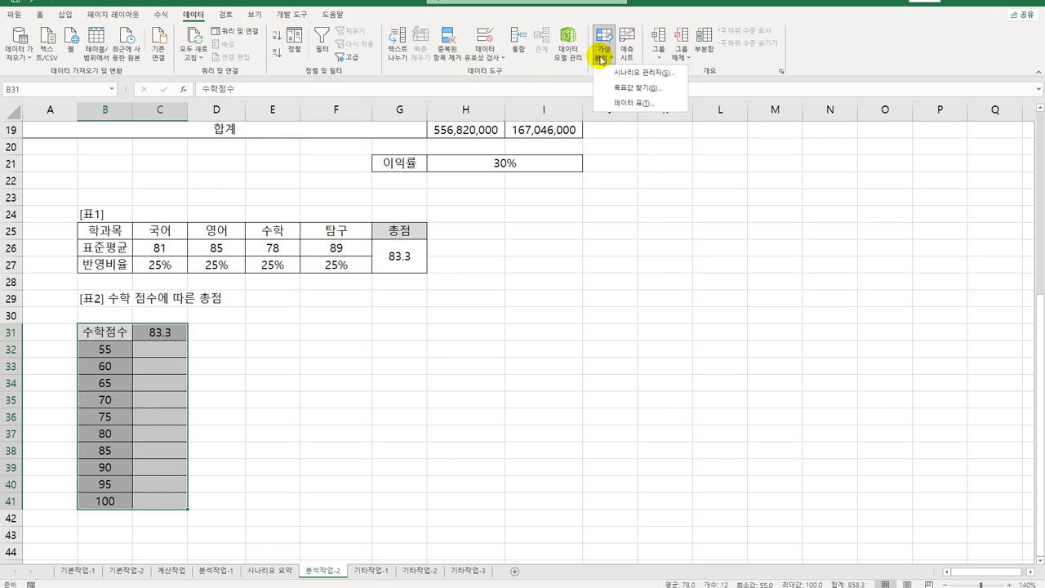
pyautogui.click(622, 103)
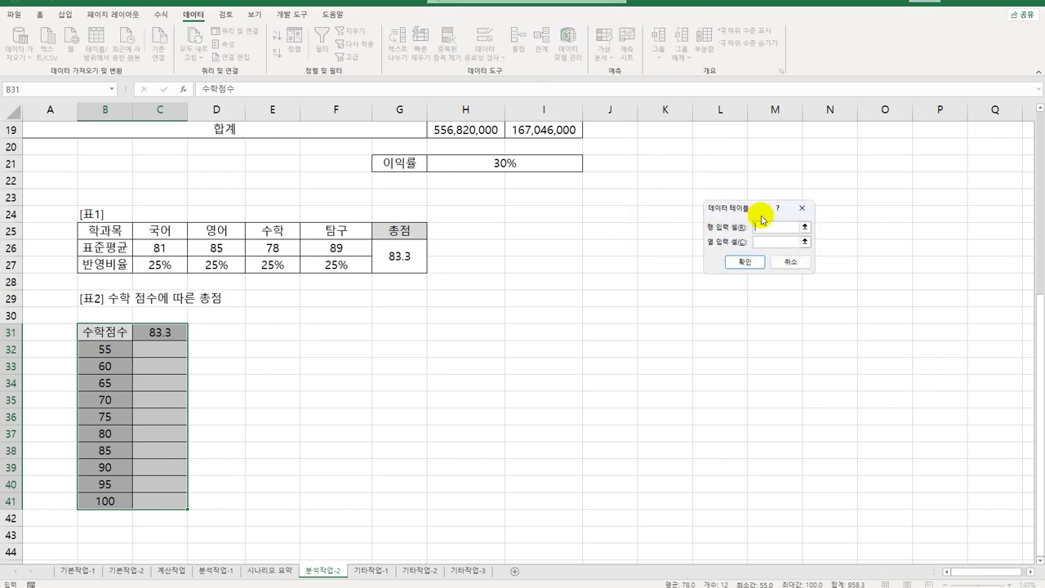
pyautogui.moveTo(758, 208); pyautogui.dragTo(301, 318)
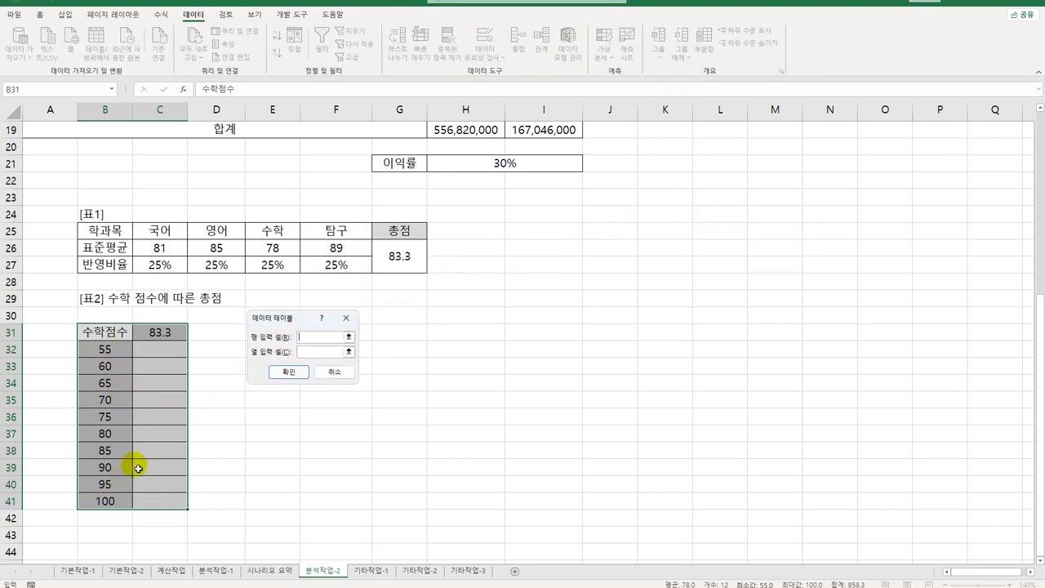
pyautogui.click(311, 352)
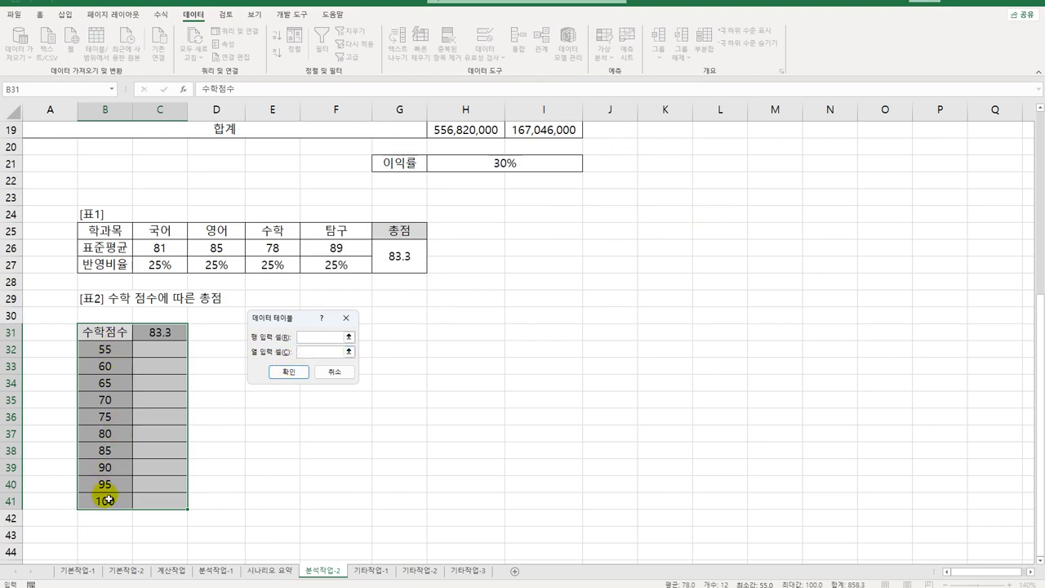
pyautogui.click(272, 252)
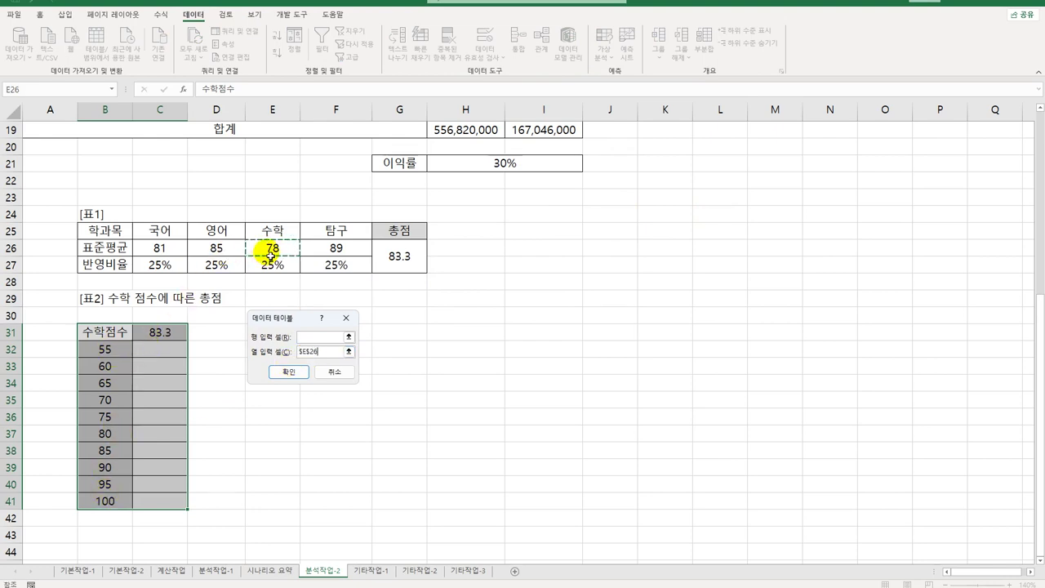
pyautogui.click(286, 374)
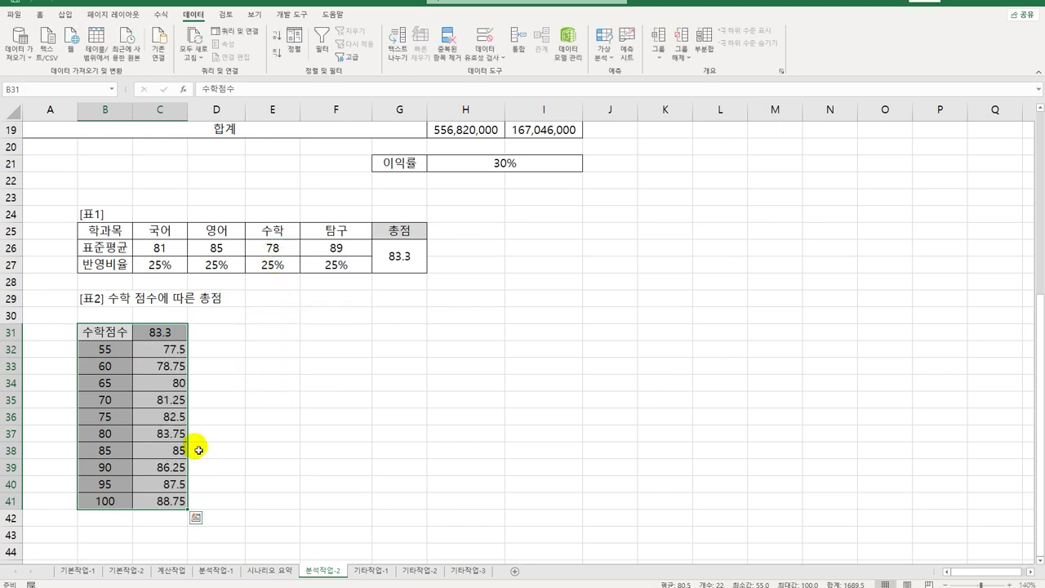
pyautogui.click(171, 502)
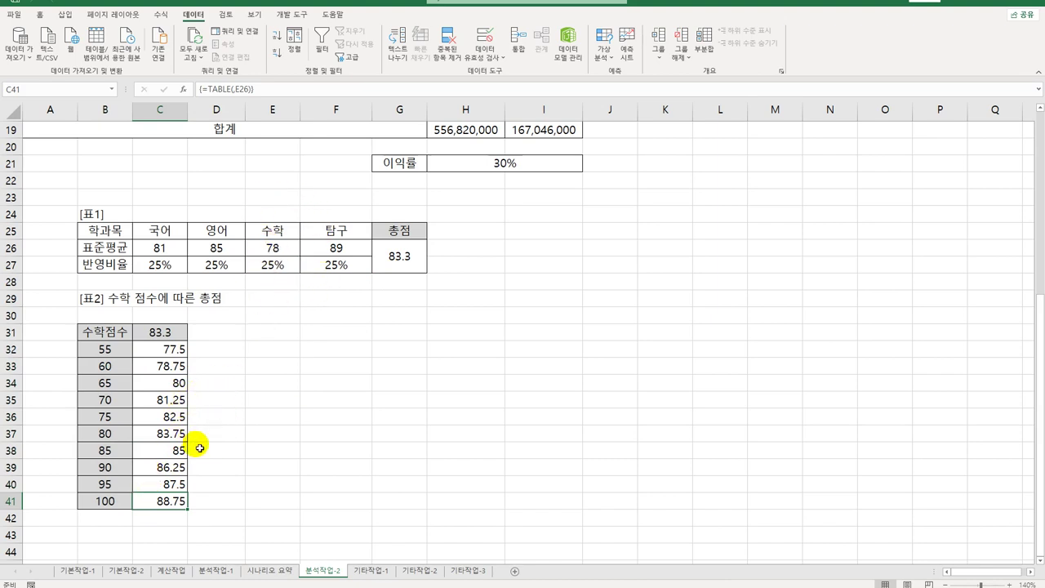
# Delete the 기술부 data series from the chart on the 기타작업-1 sheet
pyautogui.click(378, 569)
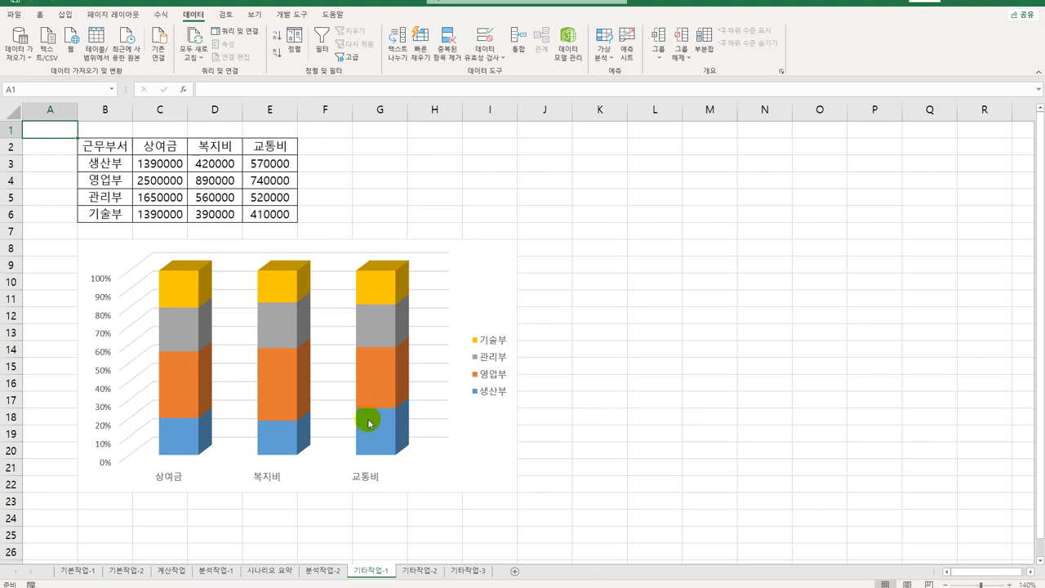
pyautogui.click(187, 289)
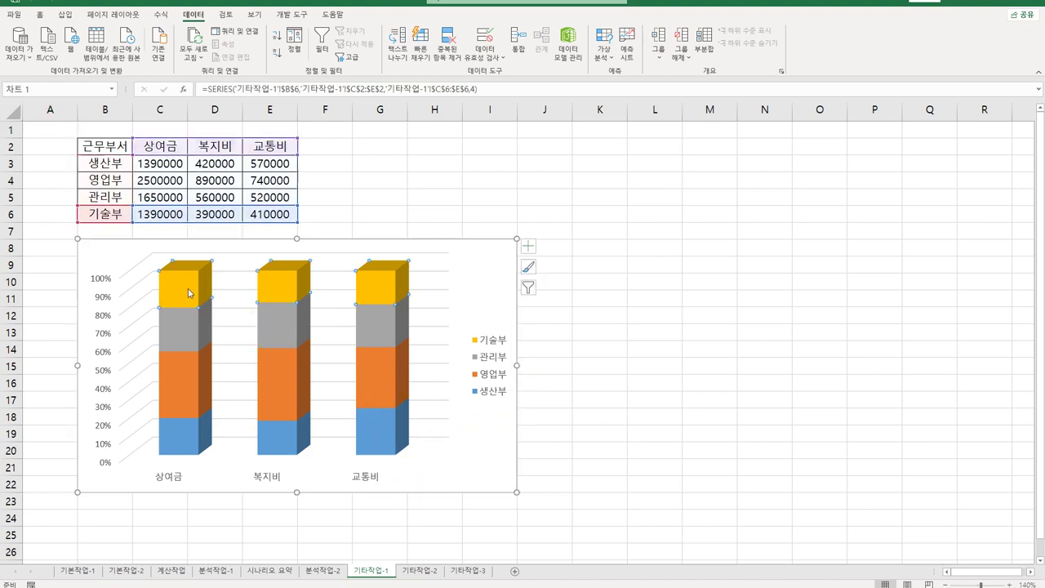
pyautogui.rightClick(366, 294)
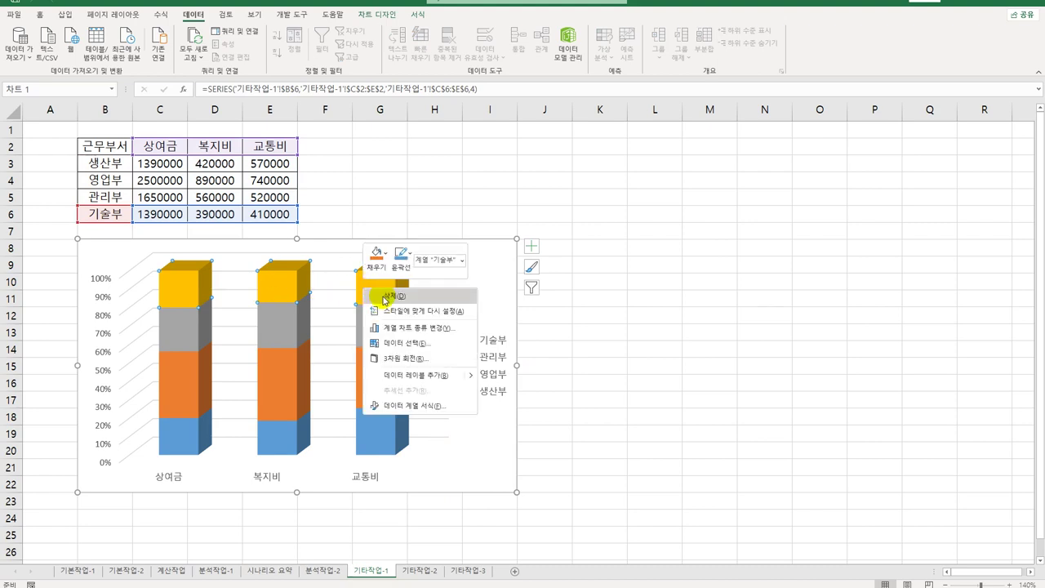
pyautogui.click(381, 299)
pyautogui.moveTo(383, 300)
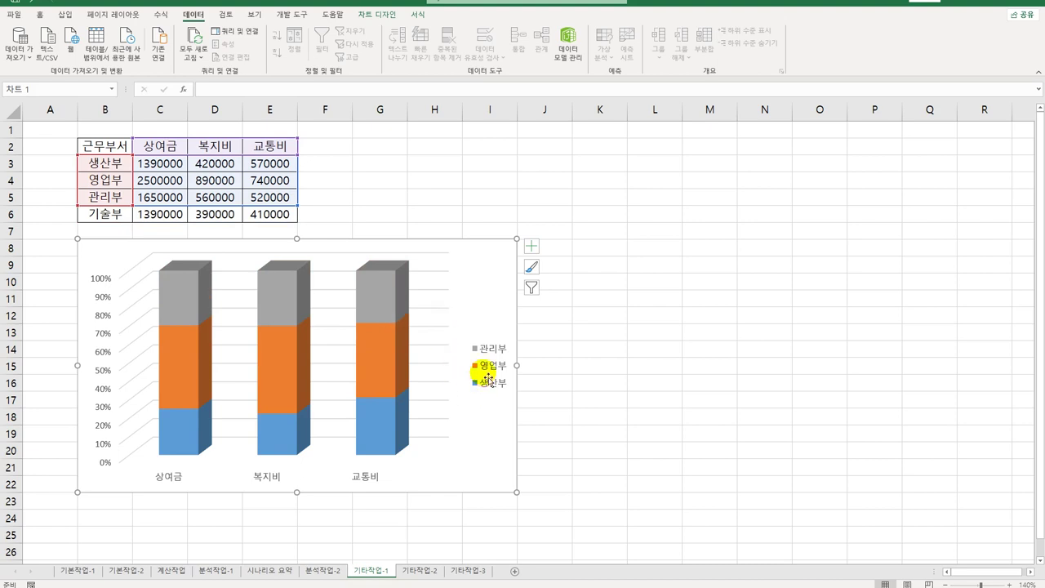
# Place the chart legend below the plot and add the chart title 근무부서별 상여금 외 현황
pyautogui.click(532, 248)
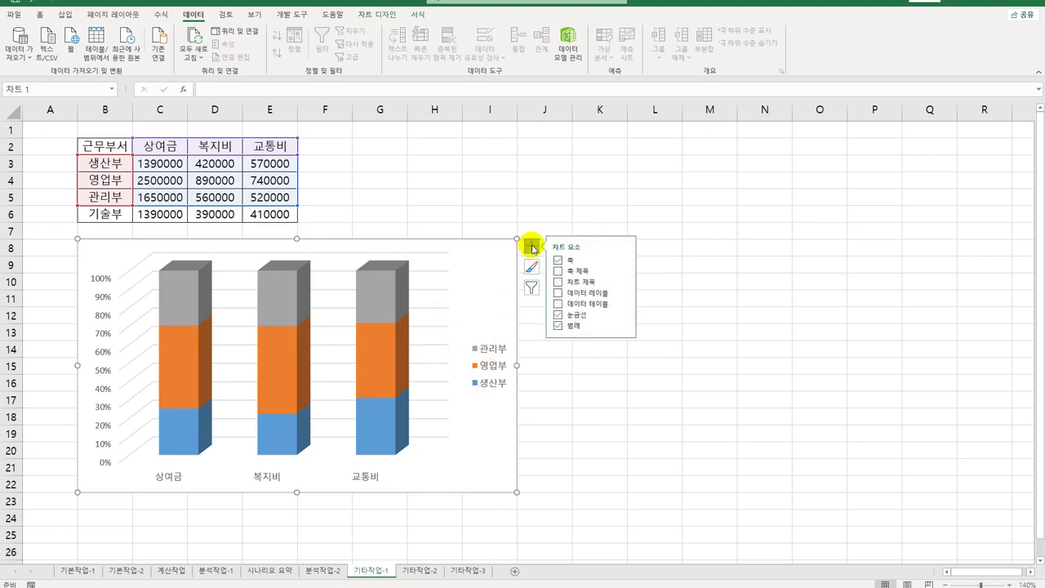
pyautogui.click(624, 325)
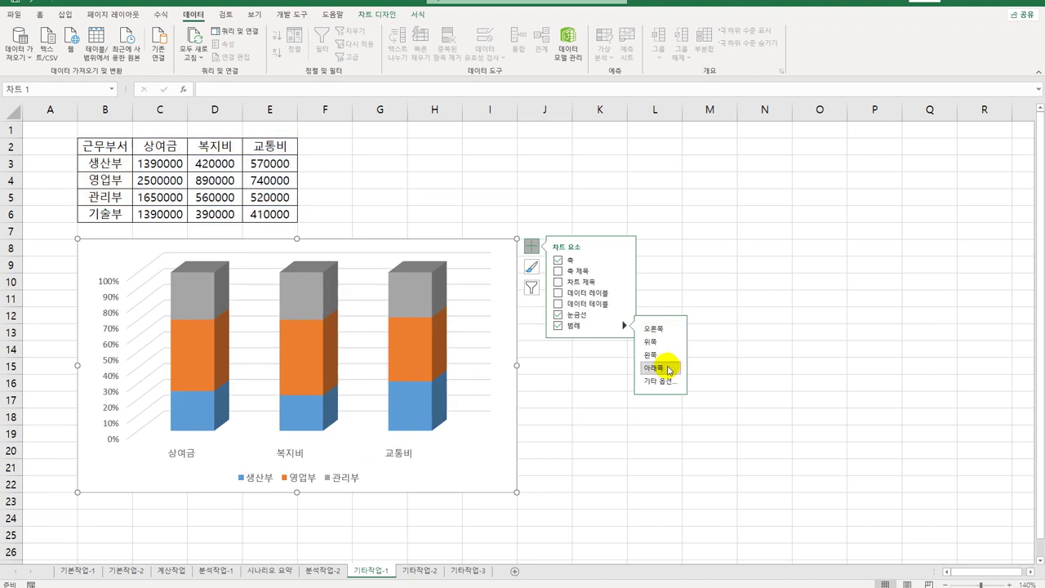
pyautogui.click(598, 286)
pyautogui.click(274, 259)
pyautogui.moveTo(268, 260); pyautogui.dragTo(342, 266)
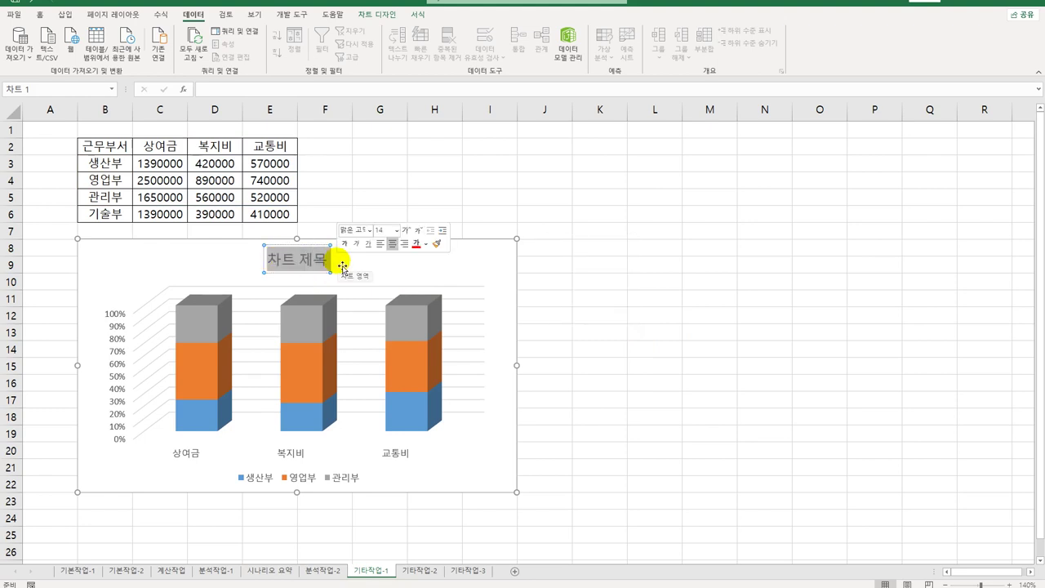
pyautogui.write('ㄱ근무부서별')
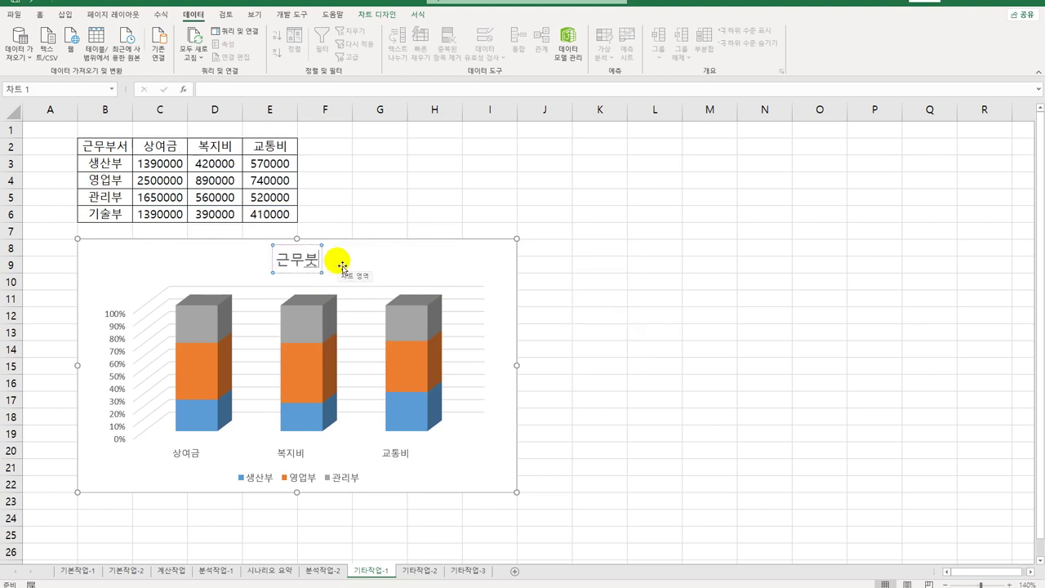
pyautogui.write(' 상')
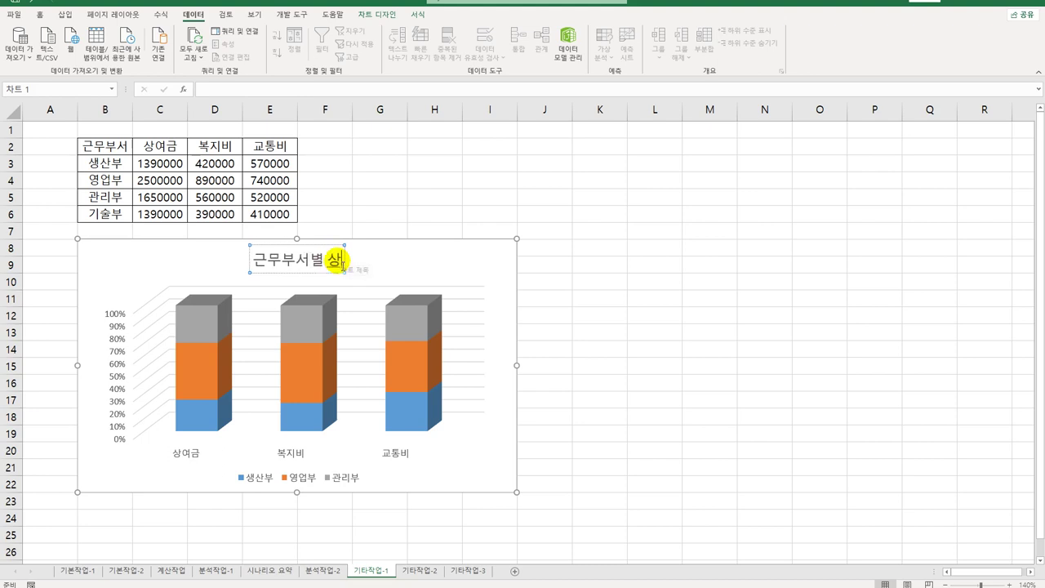
pyautogui.write('여금 외 현황')
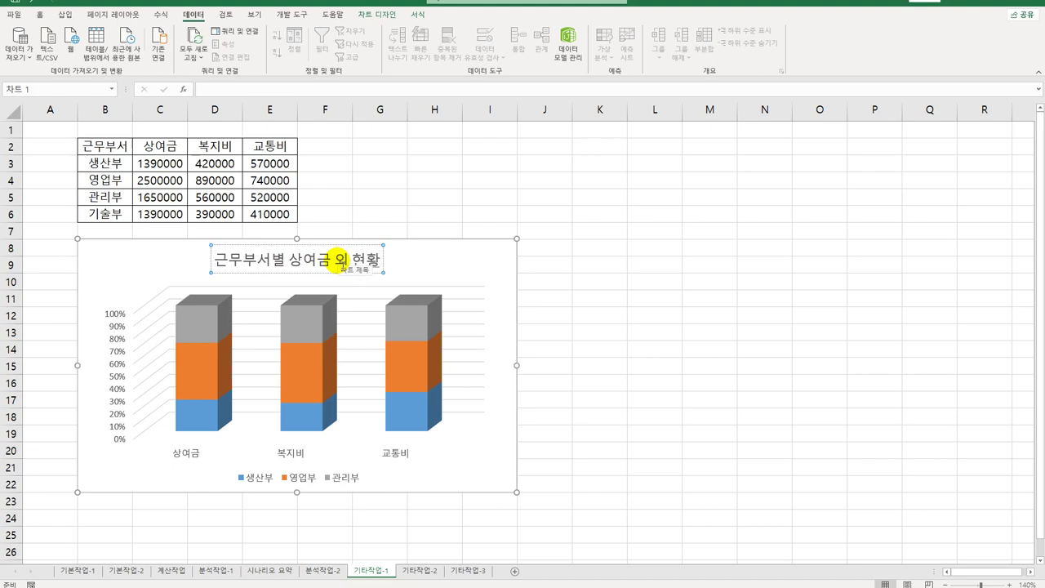
pyautogui.click(510, 259)
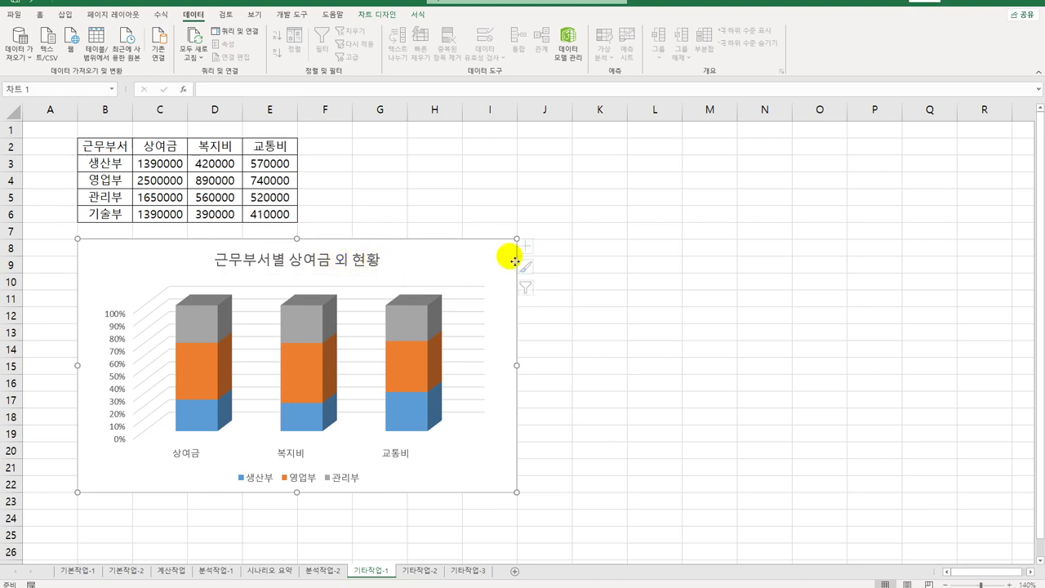
# Add a primary vertical axis title to the chart reading 백분율
pyautogui.click(530, 248)
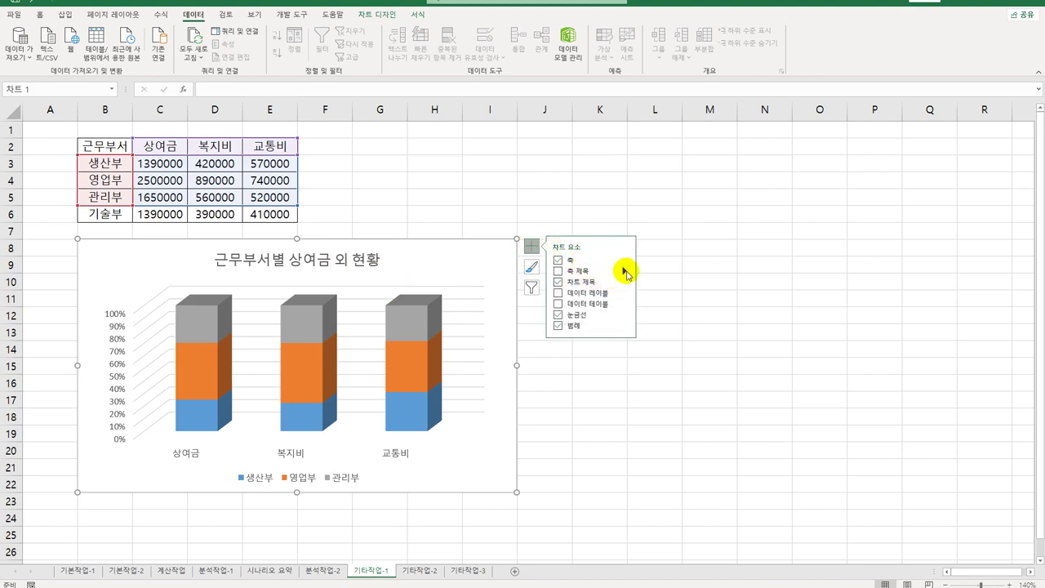
pyautogui.moveTo(627, 274)
pyautogui.click(667, 285)
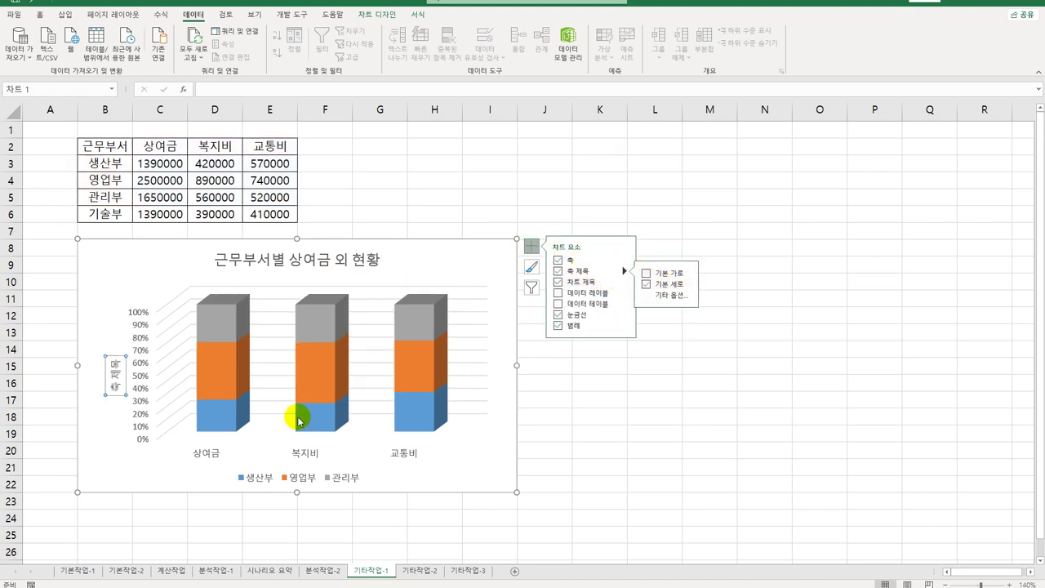
pyautogui.moveTo(114, 359); pyautogui.dragTo(118, 399)
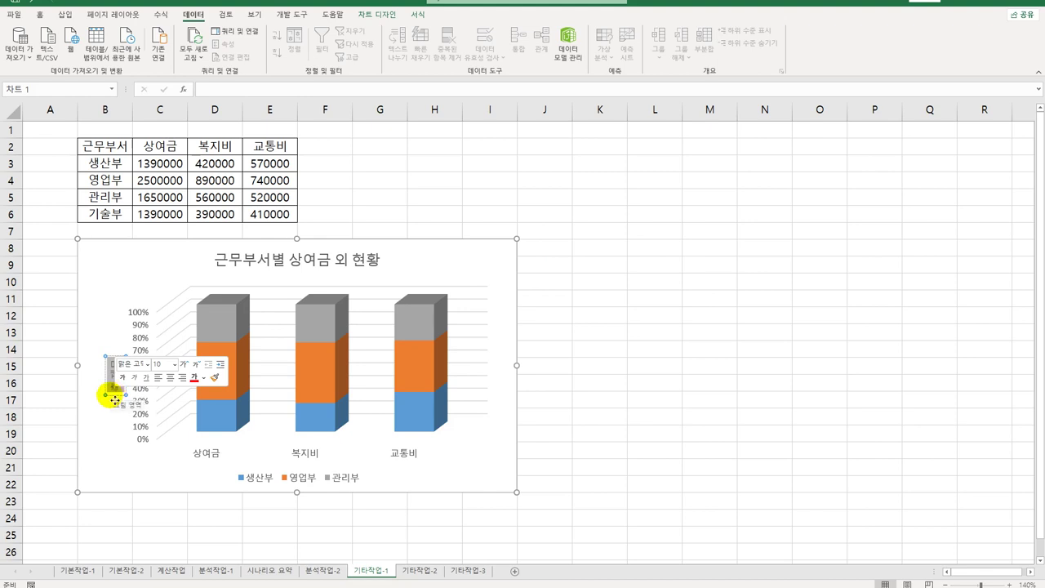
pyautogui.write('어파트')
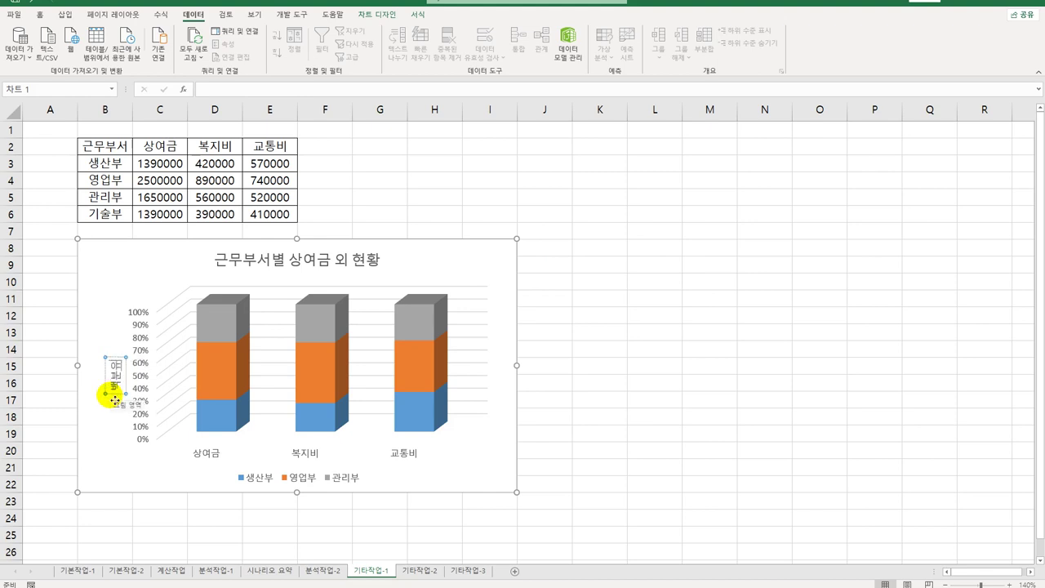
# Set the text direction of the vertical axis title to stacked (스택형)
pyautogui.click(113, 396)
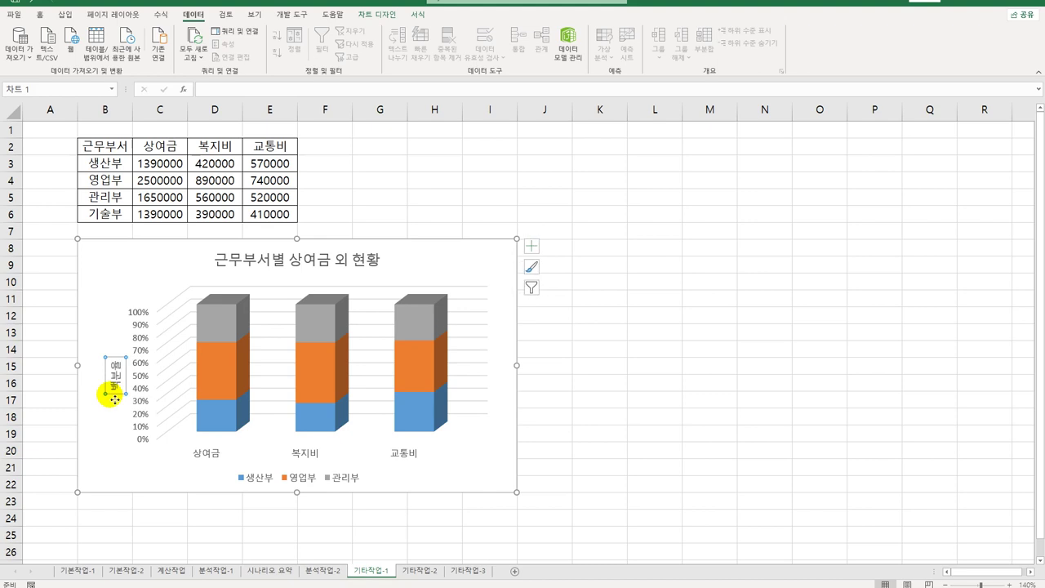
pyautogui.rightClick(112, 395)
pyautogui.click(171, 522)
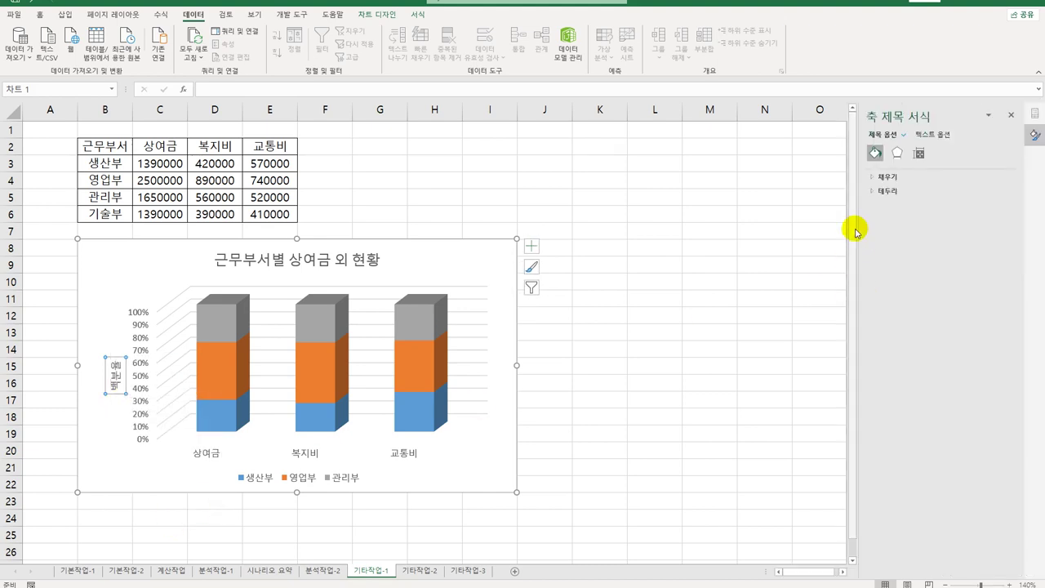
pyautogui.click(920, 154)
pyautogui.click(977, 207)
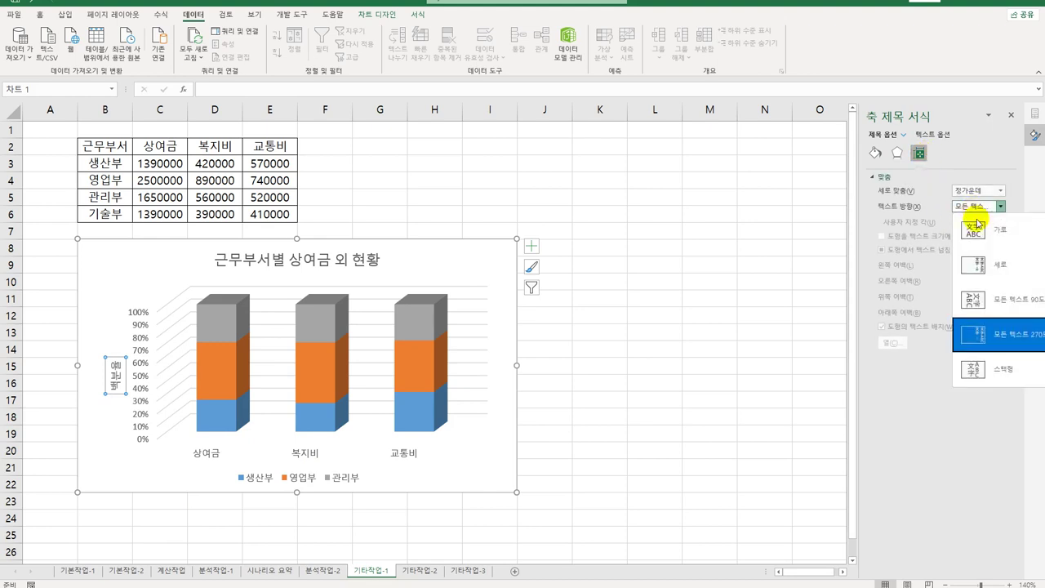
pyautogui.click(976, 369)
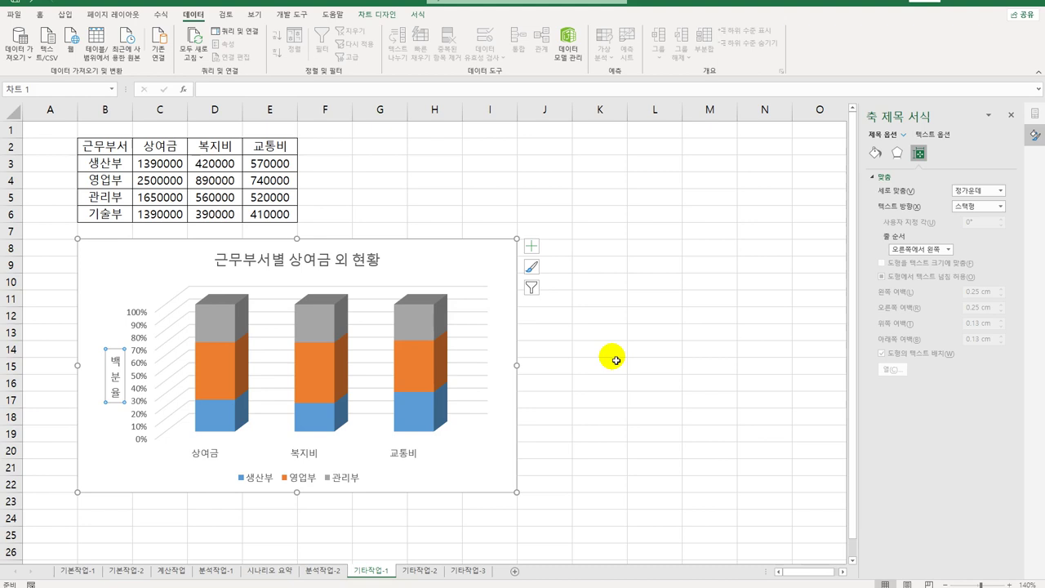
# Remove the primary major horizontal gridlines from the chart
pyautogui.click(531, 250)
pyautogui.click(625, 314)
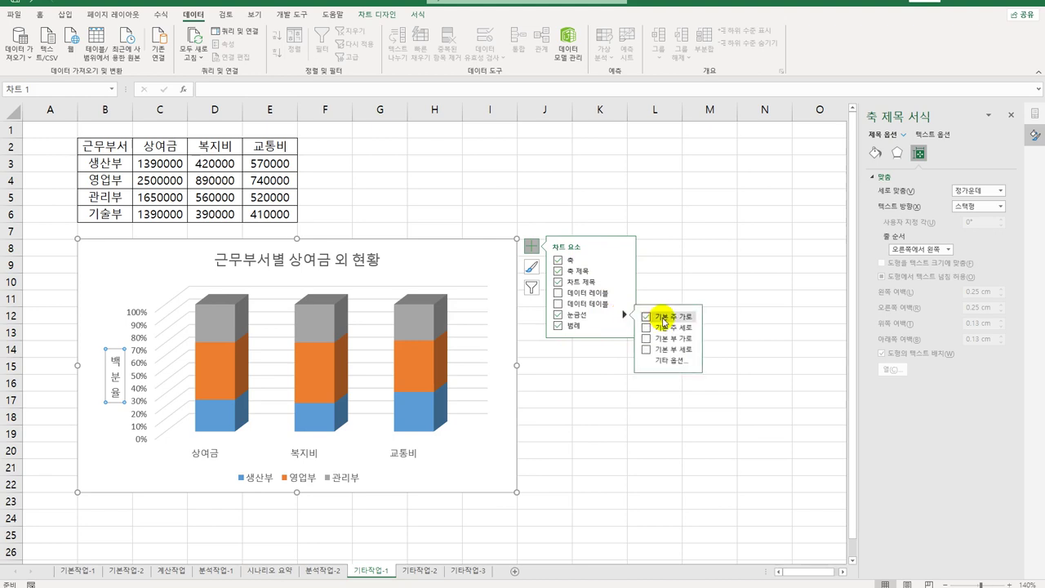
pyautogui.click(665, 318)
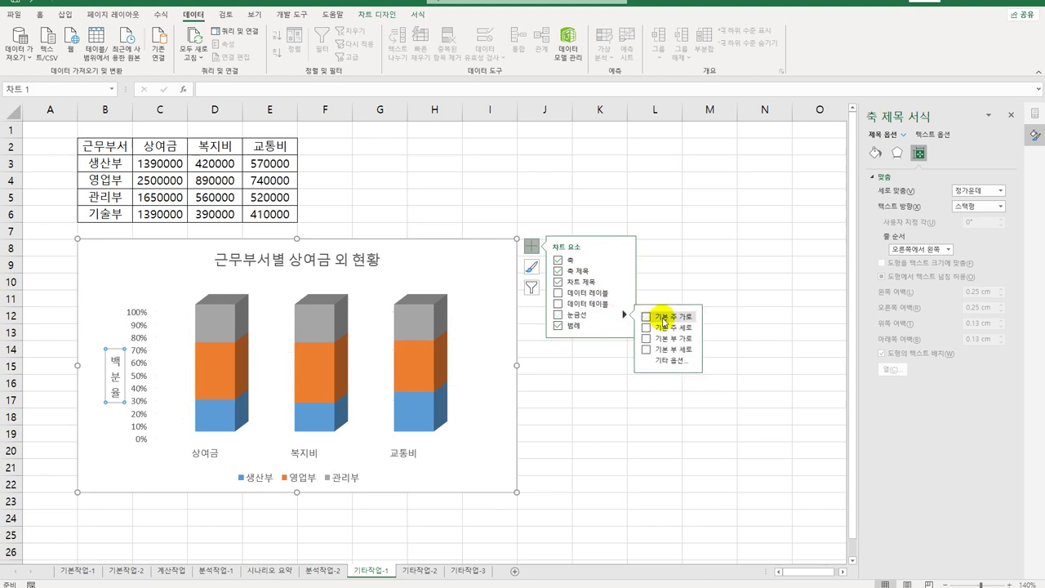
# Set the chart's 3-D X rotation to 50°
pyautogui.rightClick(409, 320)
pyautogui.click(477, 390)
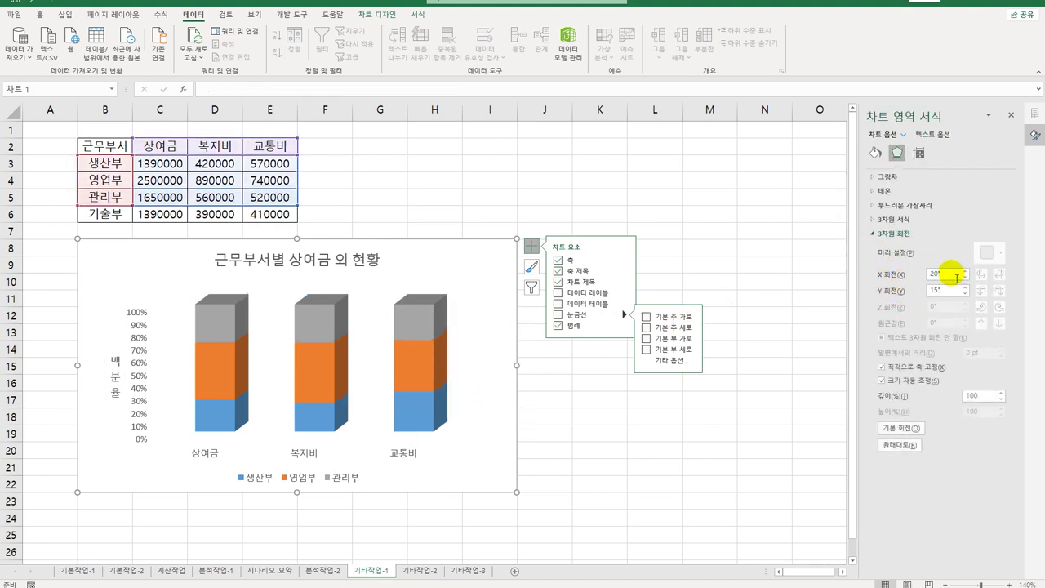
pyautogui.doubleClick(946, 274)
pyautogui.write('30')
pyautogui.press('Return')
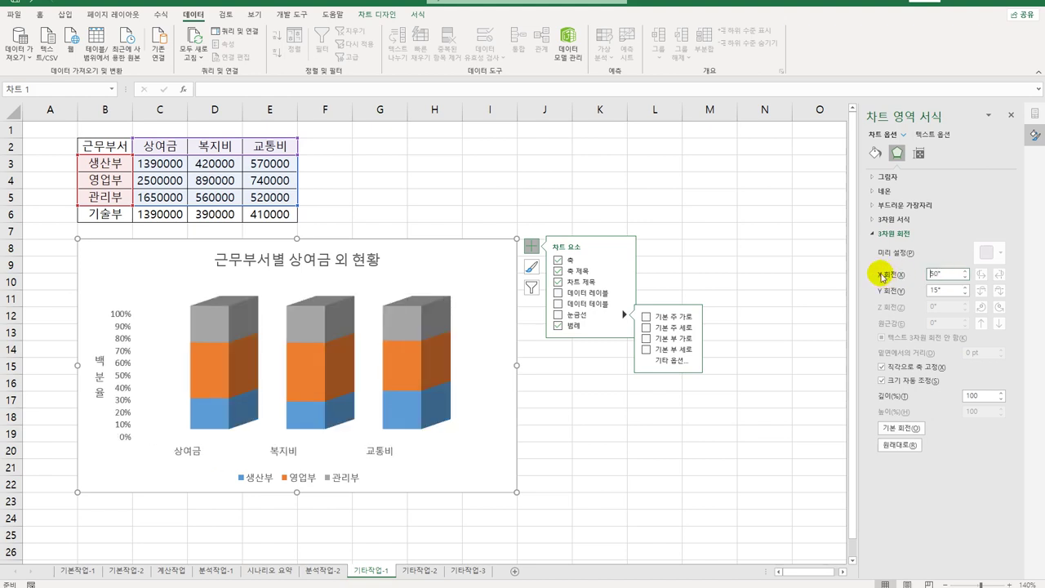
# Add data labels to the 영업부 series and include the series name alongside the value
pyautogui.click(216, 365)
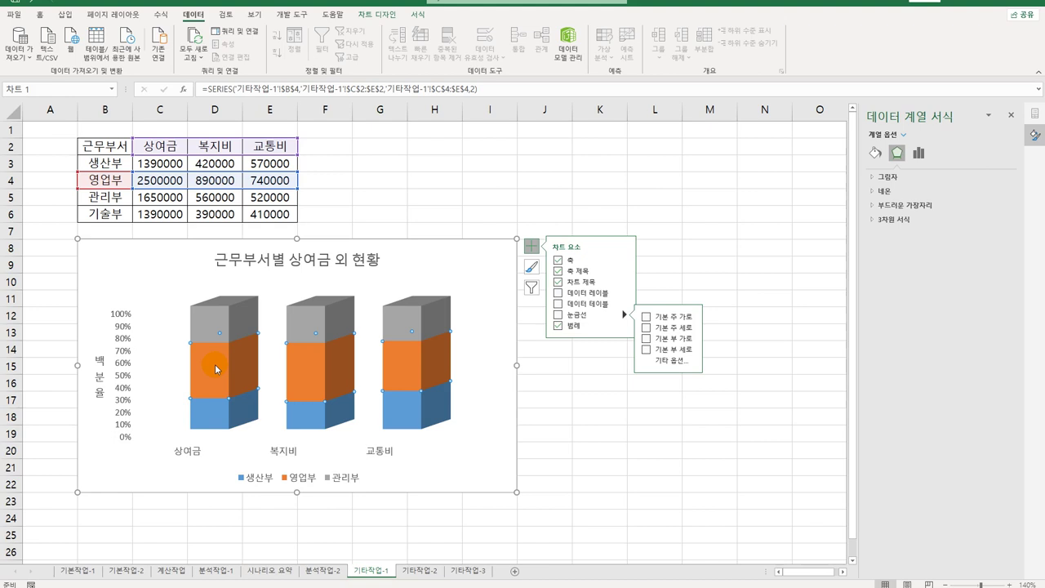
pyautogui.rightClick(217, 368)
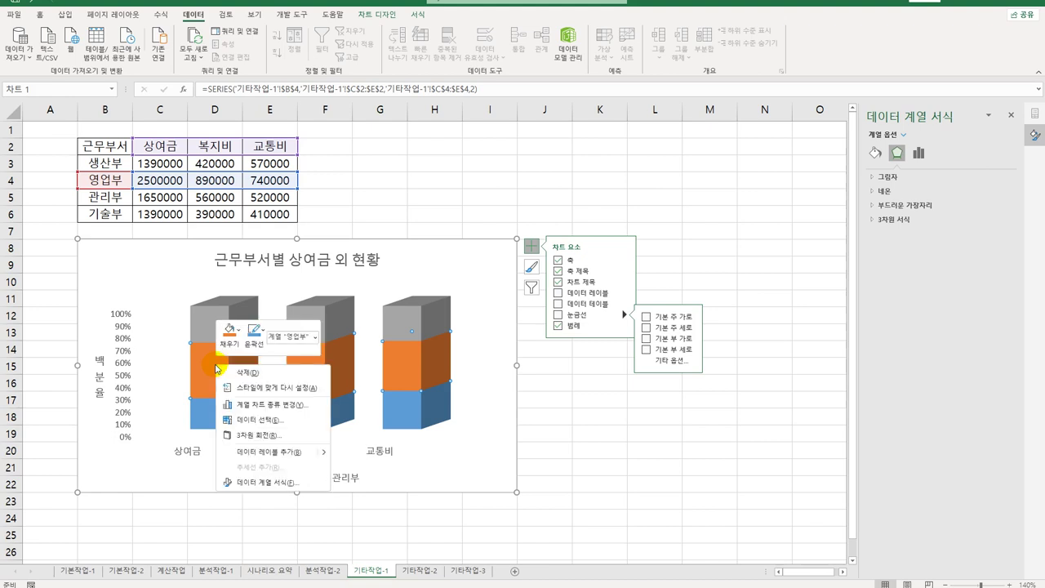
pyautogui.click(296, 459)
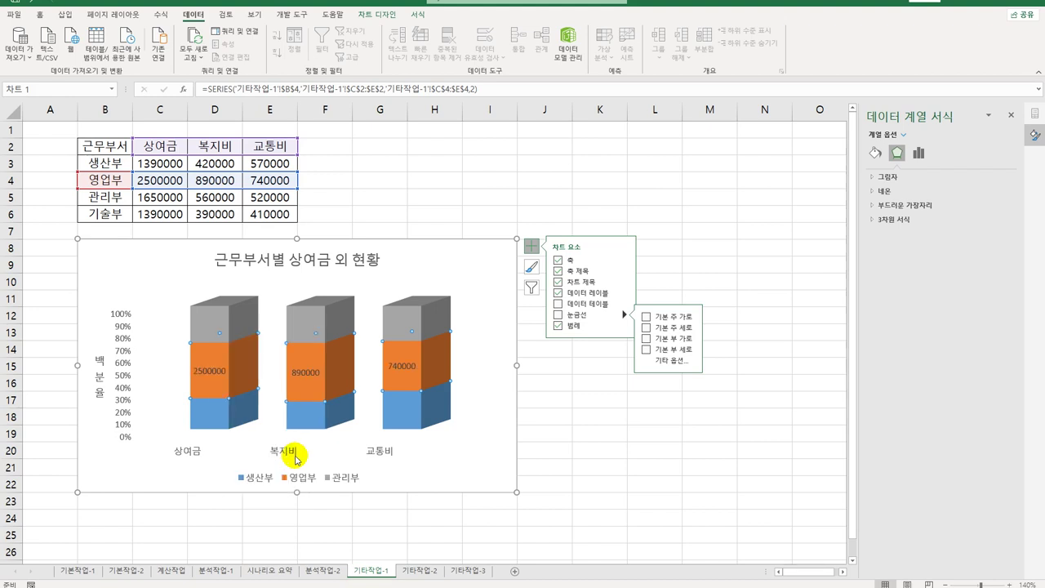
pyautogui.click(218, 376)
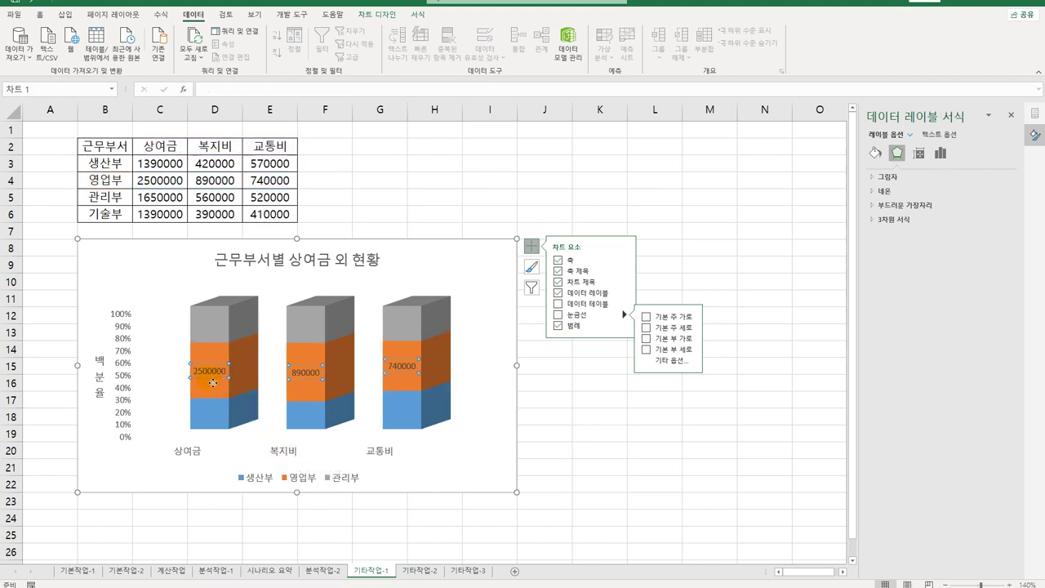
pyautogui.click(940, 155)
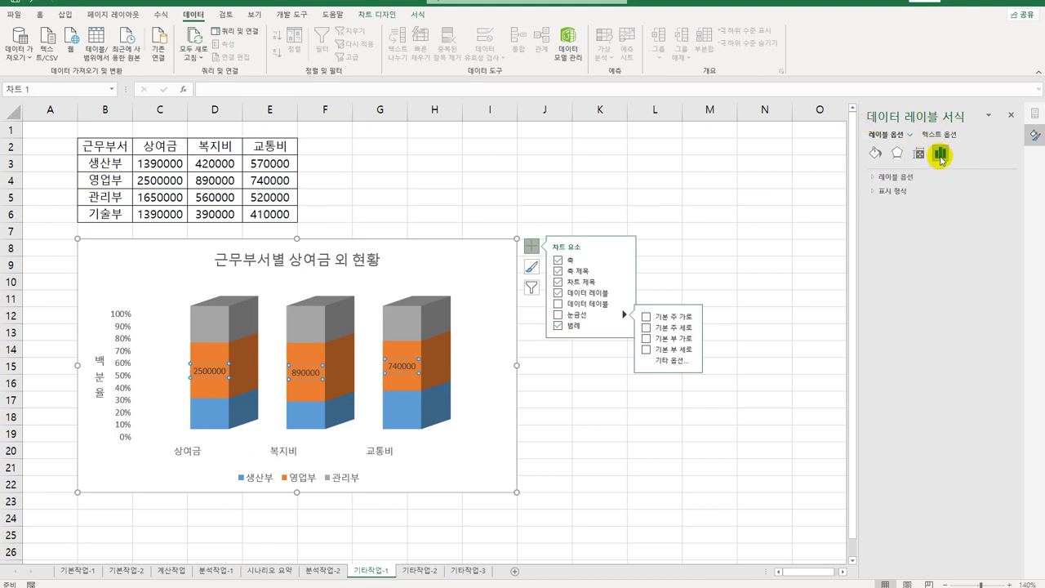
pyautogui.click(907, 176)
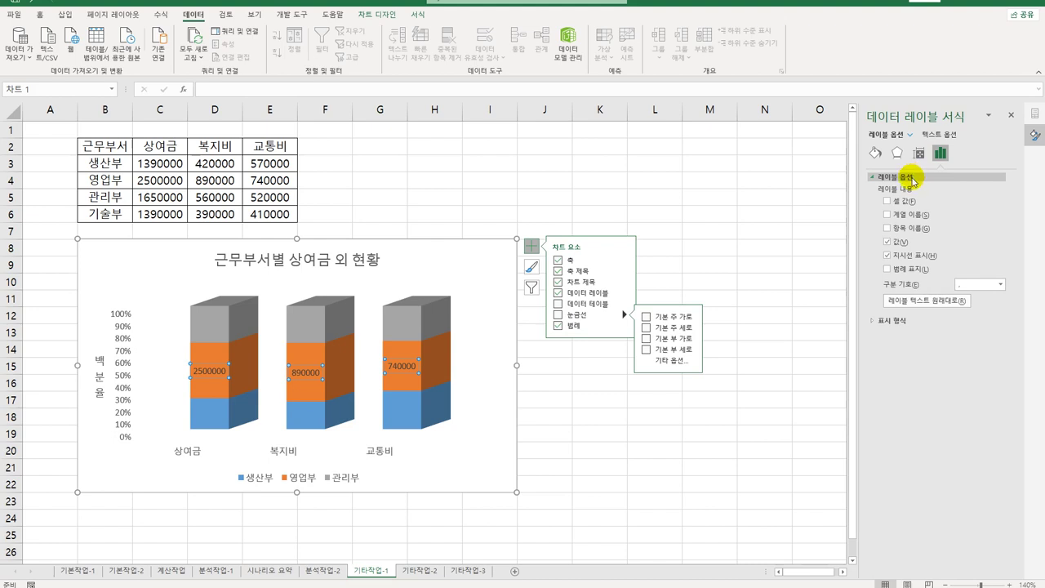
pyautogui.click(888, 216)
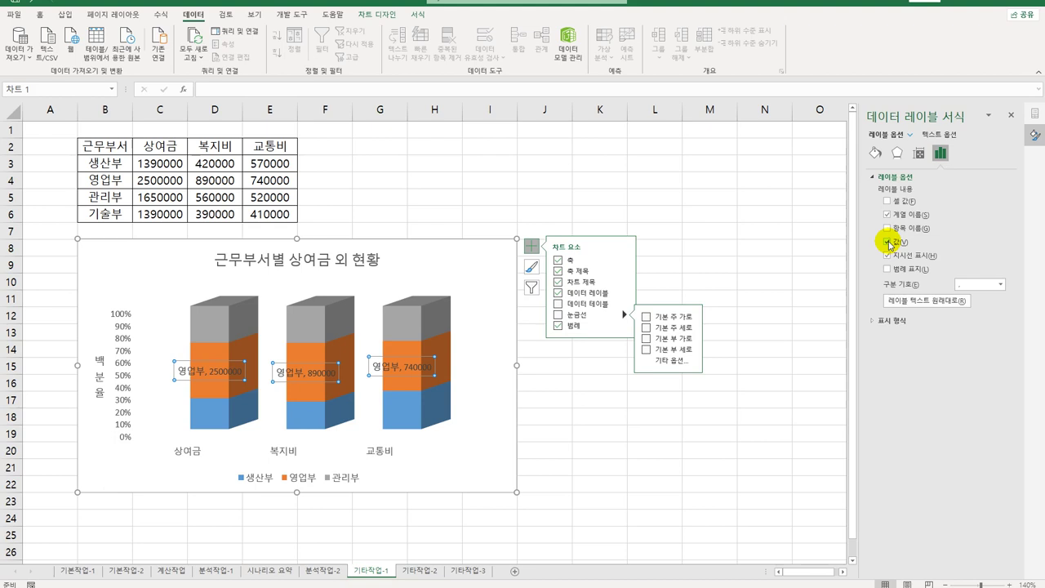
# Apply the shape style 미세 효과 - 회색, 강조 3 to the chart floor
pyautogui.click(263, 437)
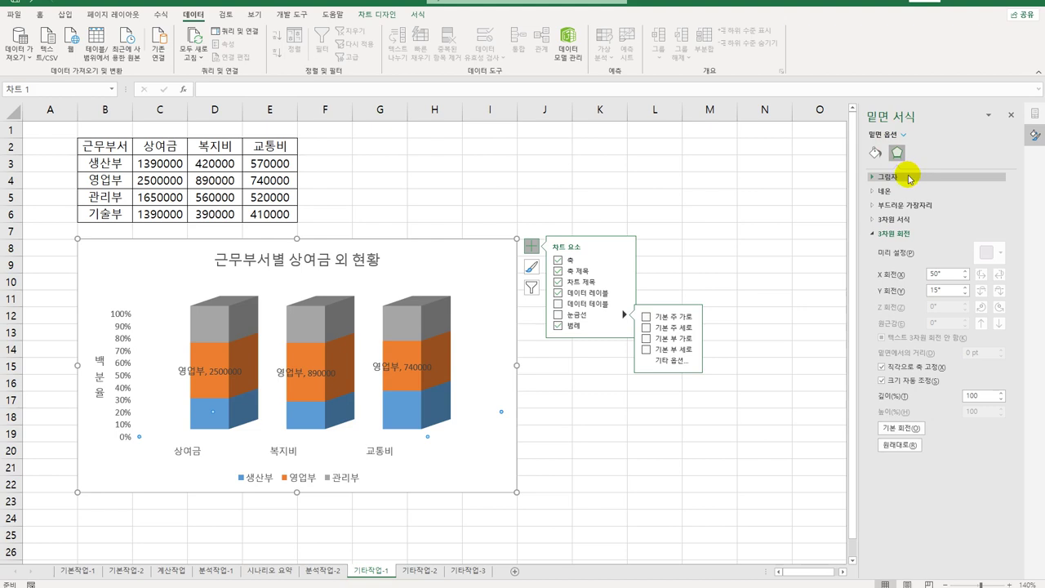
pyautogui.click(875, 152)
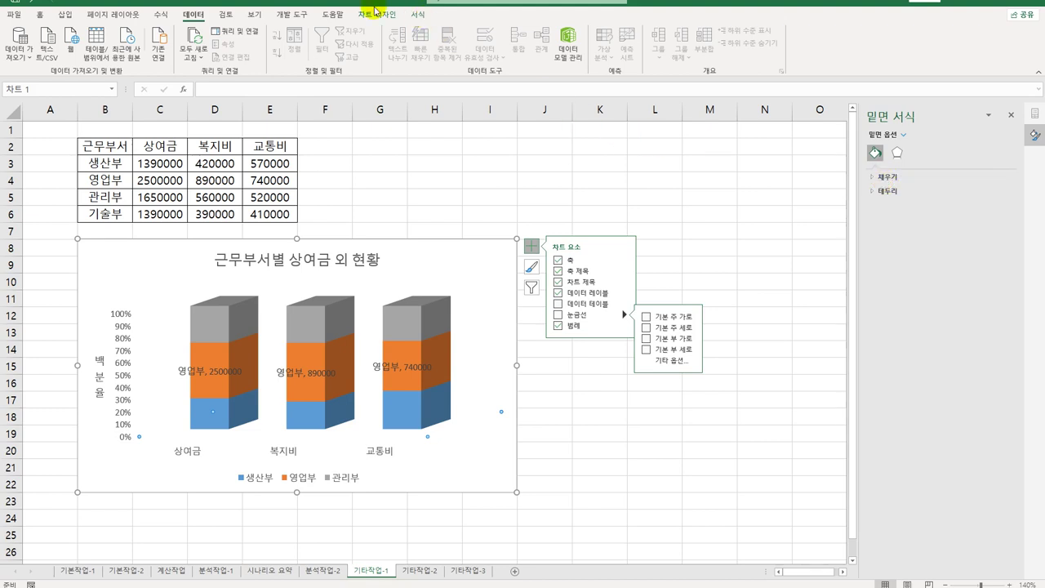
pyautogui.click(417, 15)
pyautogui.click(403, 55)
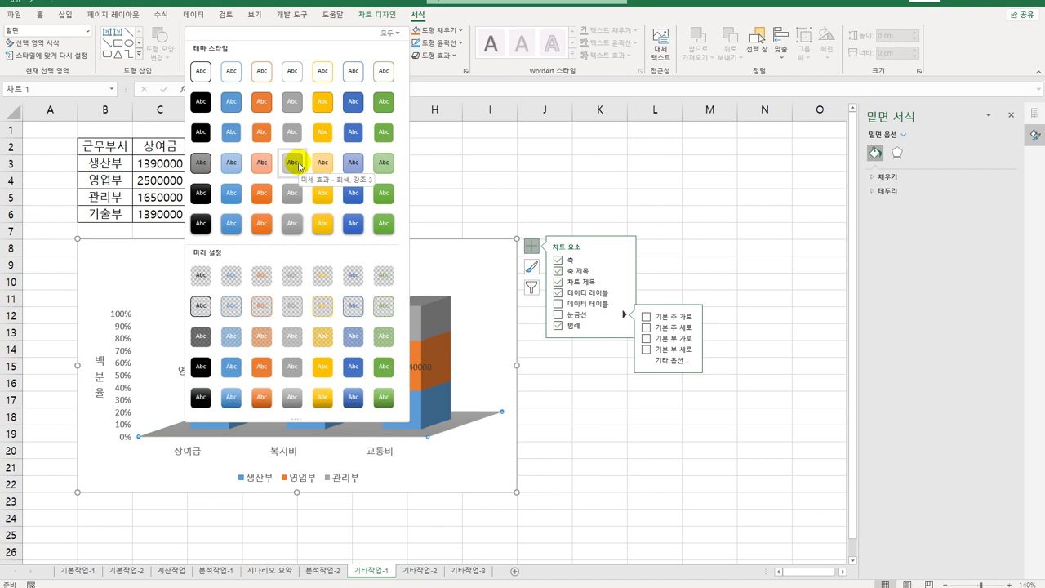
pyautogui.click(301, 165)
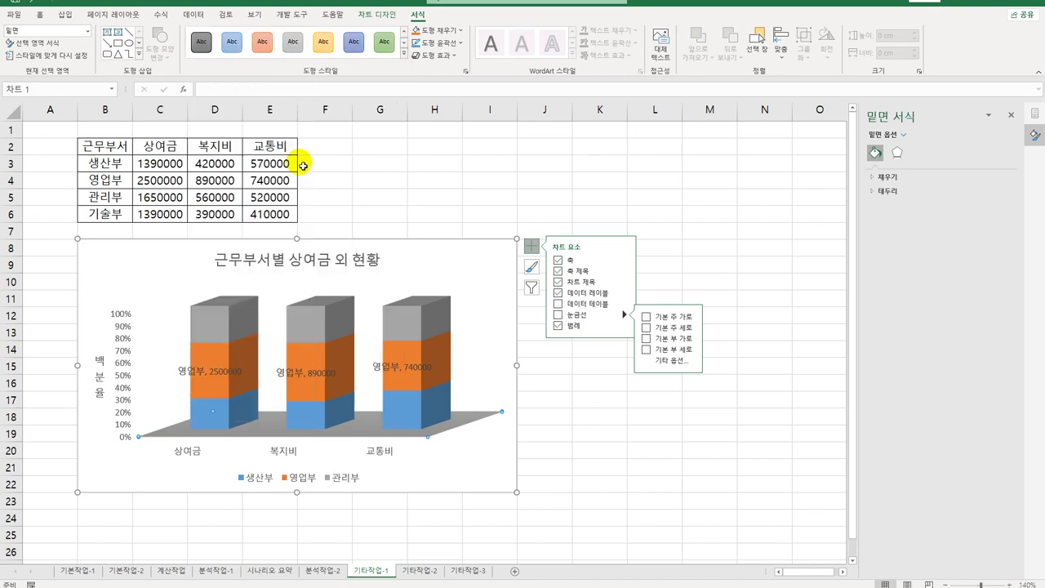
# Give the chart area's border rounded corners
pyautogui.click(494, 272)
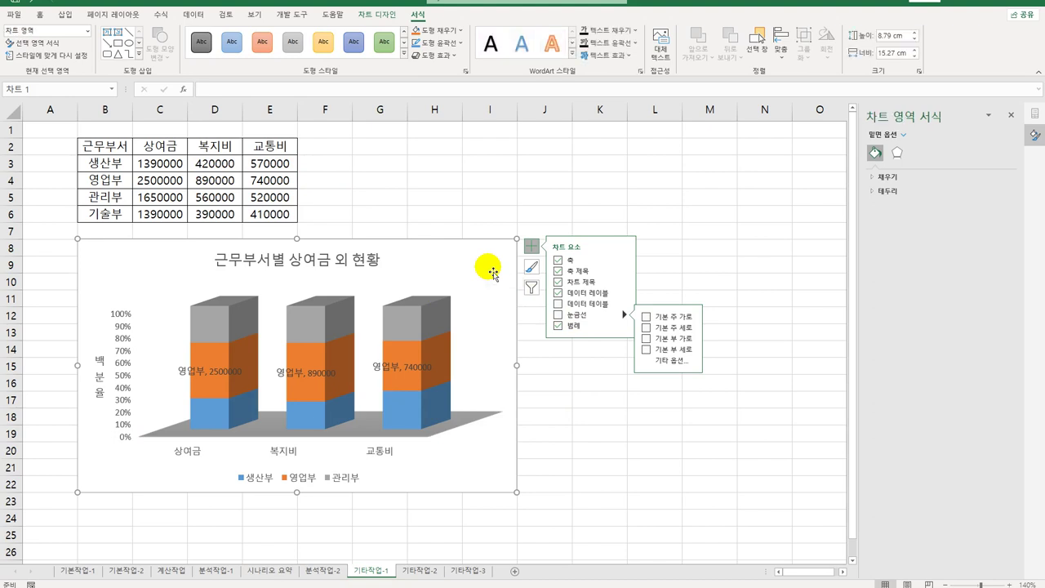
pyautogui.click(882, 191)
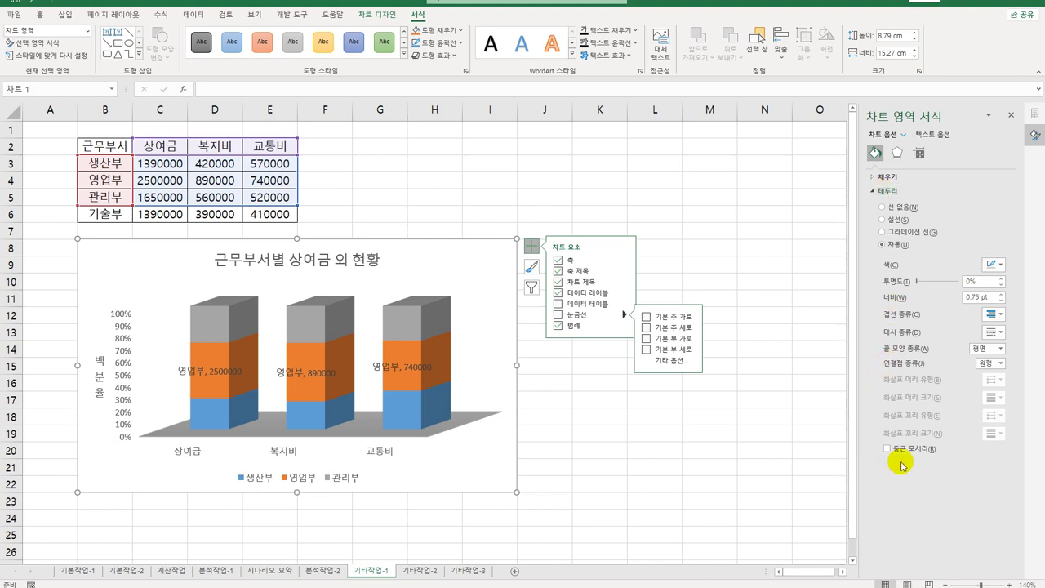
pyautogui.click(685, 454)
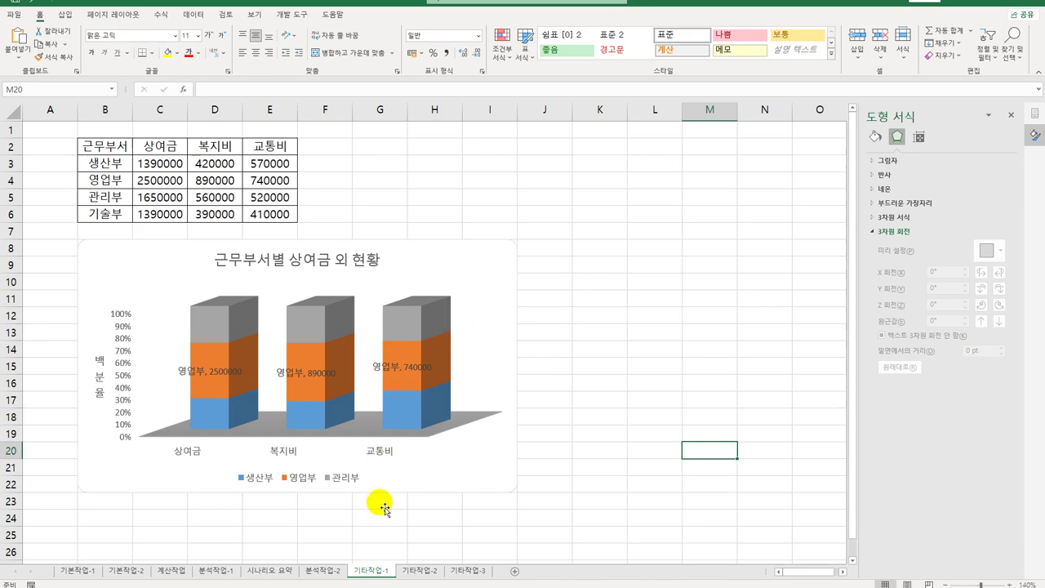
# On sheet 기타작업-2, draw a bevel shape over cells G2:H3 and label it 서식적용
pyautogui.click(419, 570)
pyautogui.click(555, 382)
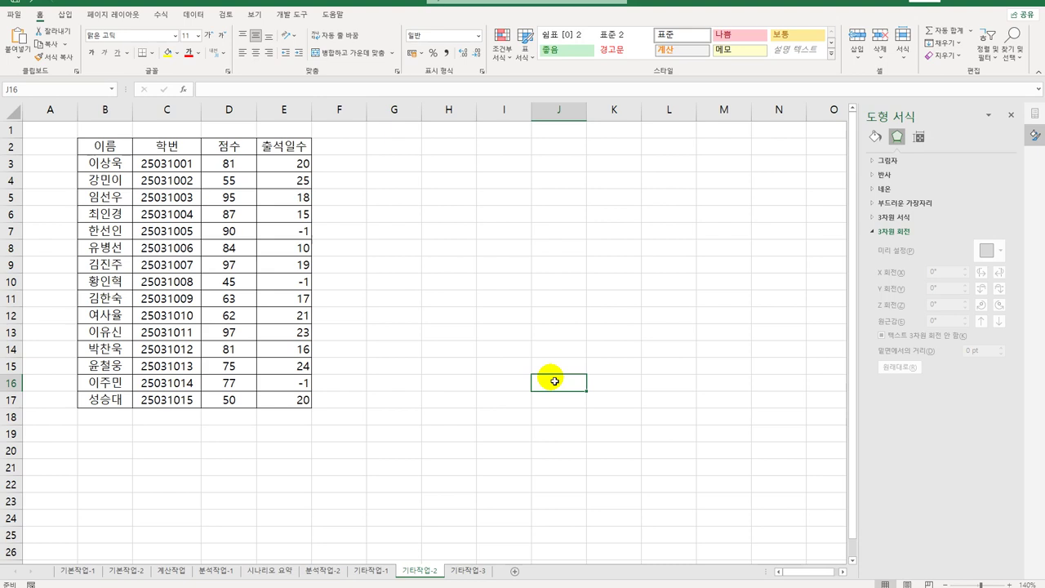
pyautogui.click(64, 18)
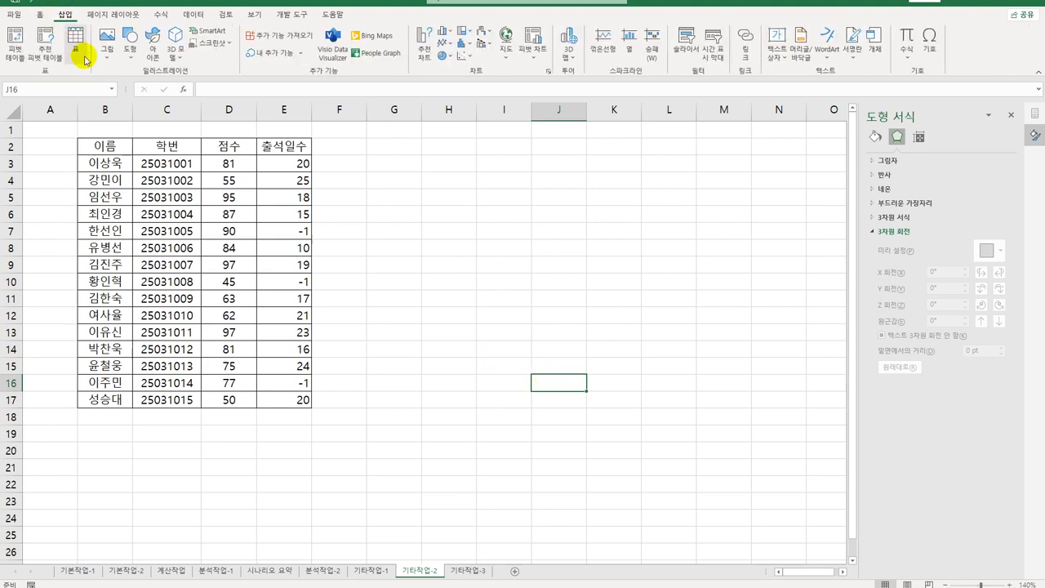
pyautogui.click(129, 54)
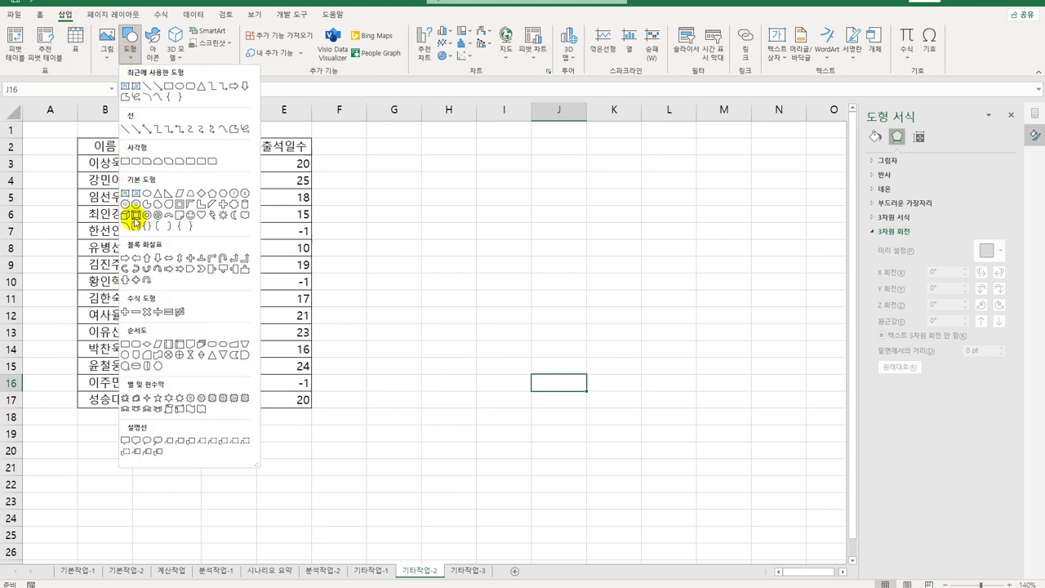
pyautogui.click(135, 217)
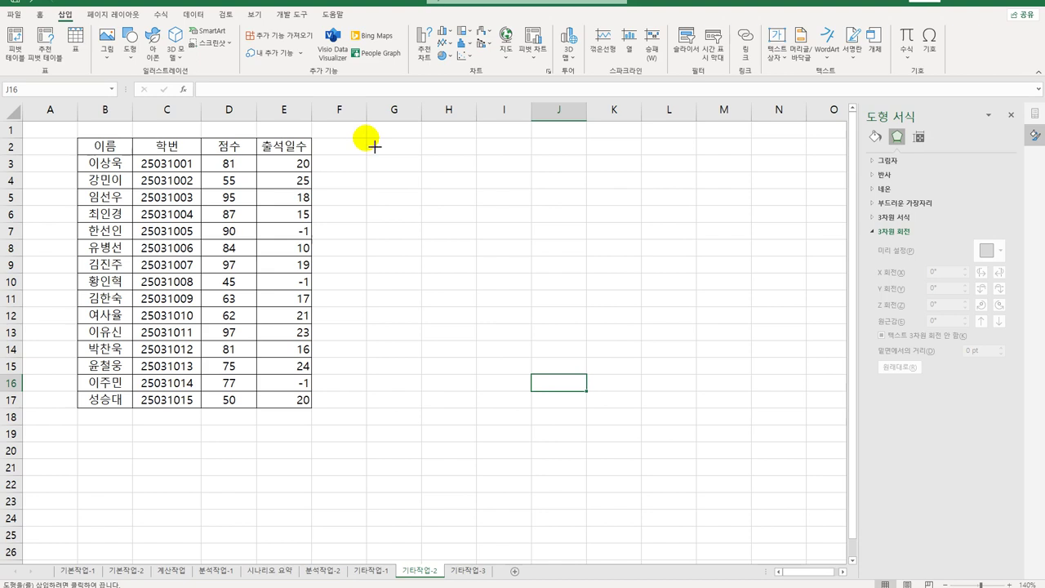
pyautogui.moveTo(367, 139); pyautogui.dragTo(477, 171)
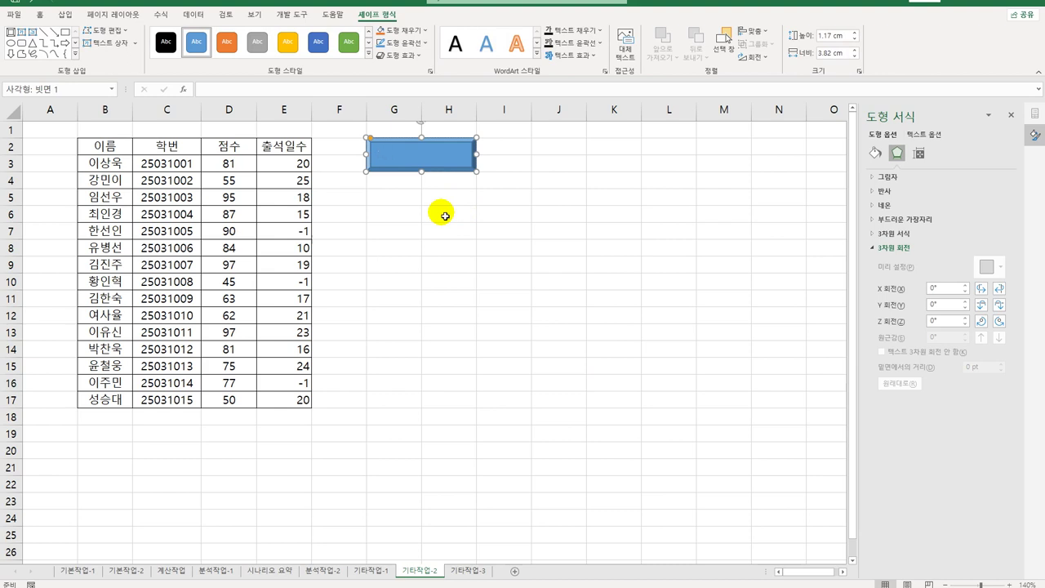
pyautogui.write('서식적용')
# Assign a new macro named 서식적용 to the bevel shape and start recording it in the current workbook
pyautogui.rightClick(441, 157)
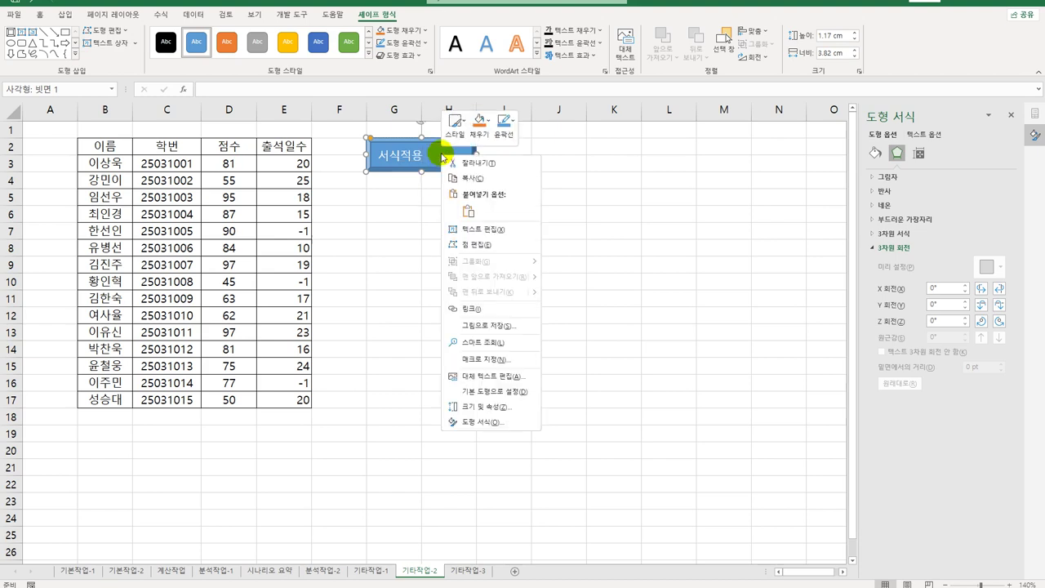
pyautogui.click(497, 361)
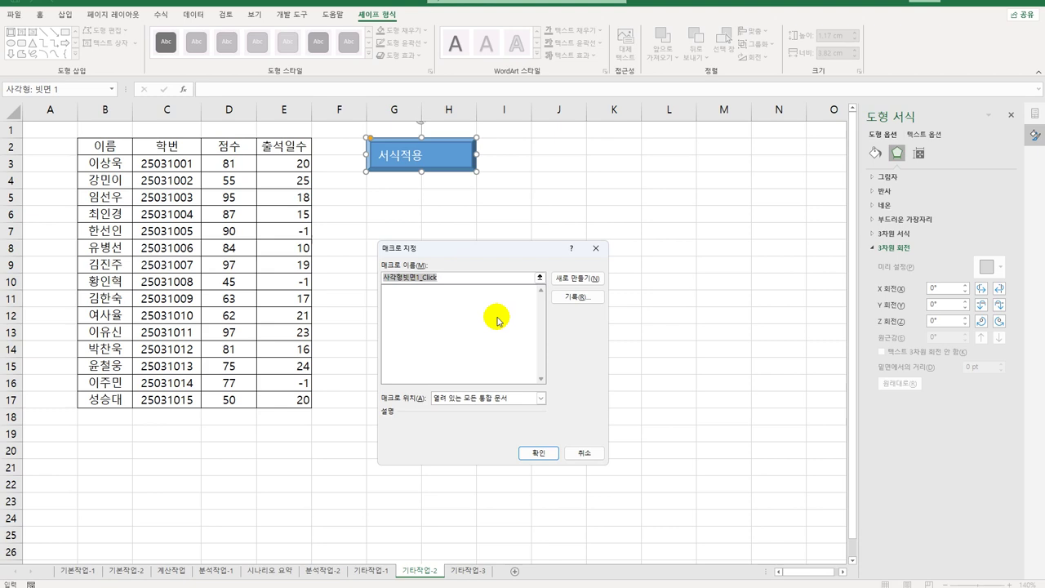
pyautogui.write('서식적용')
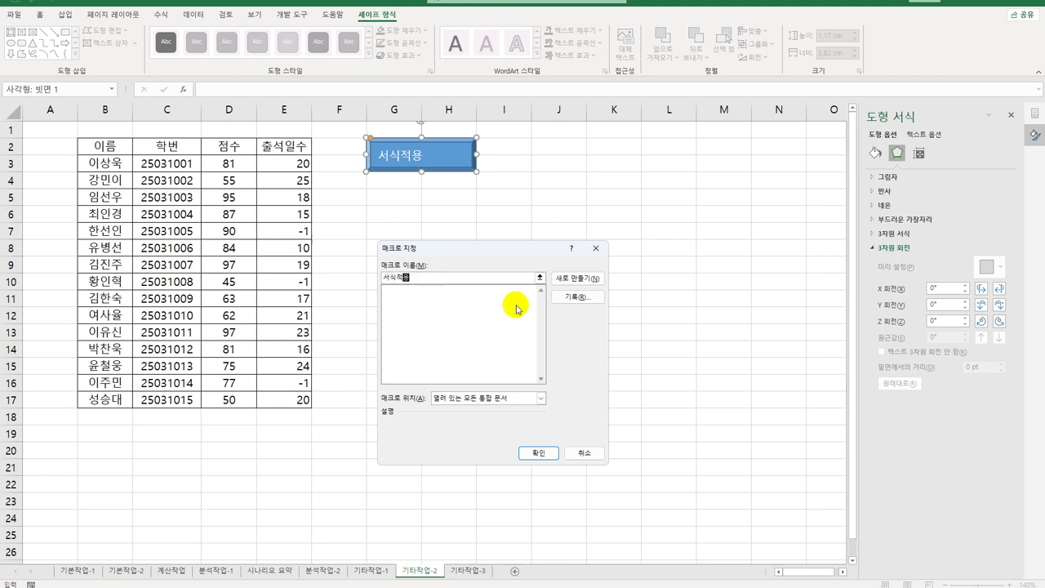
pyautogui.click(563, 299)
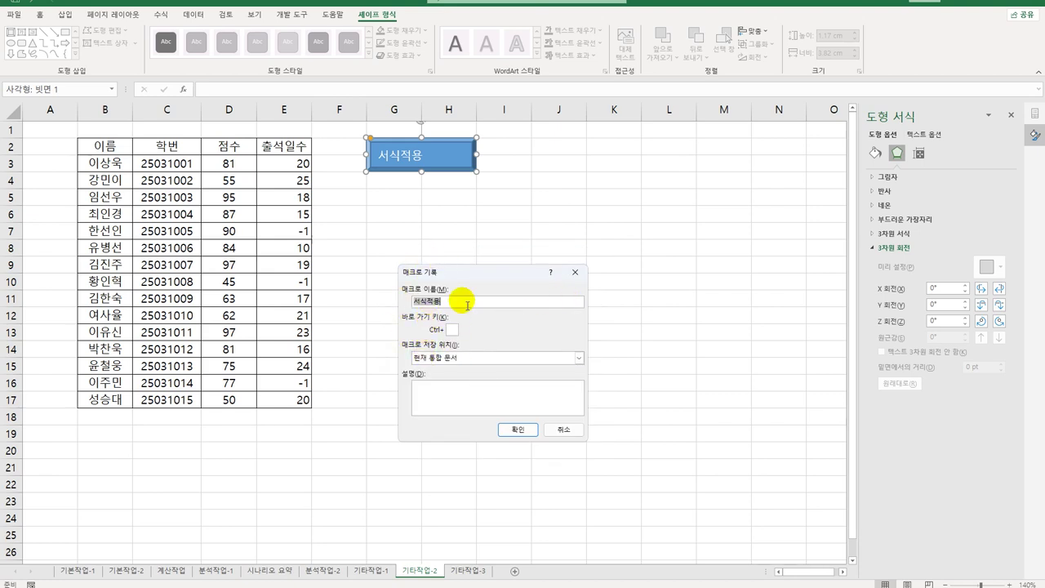
pyautogui.click(501, 430)
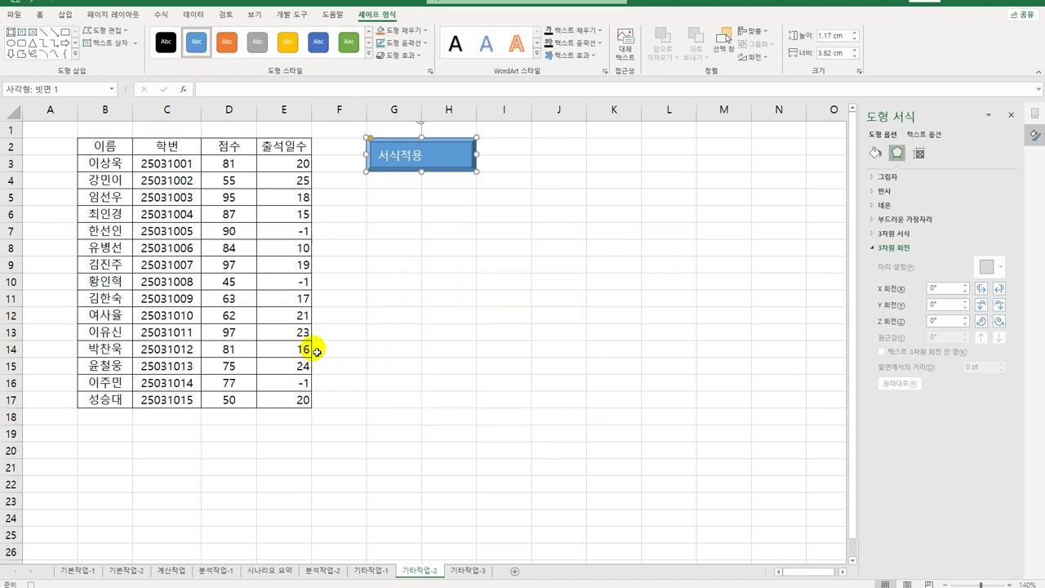
# For the 출석일수 values in E3:E17, begin a custom number format with [파랑][>=20]0; in place of the general format
pyautogui.moveTo(273, 163); pyautogui.dragTo(268, 399)
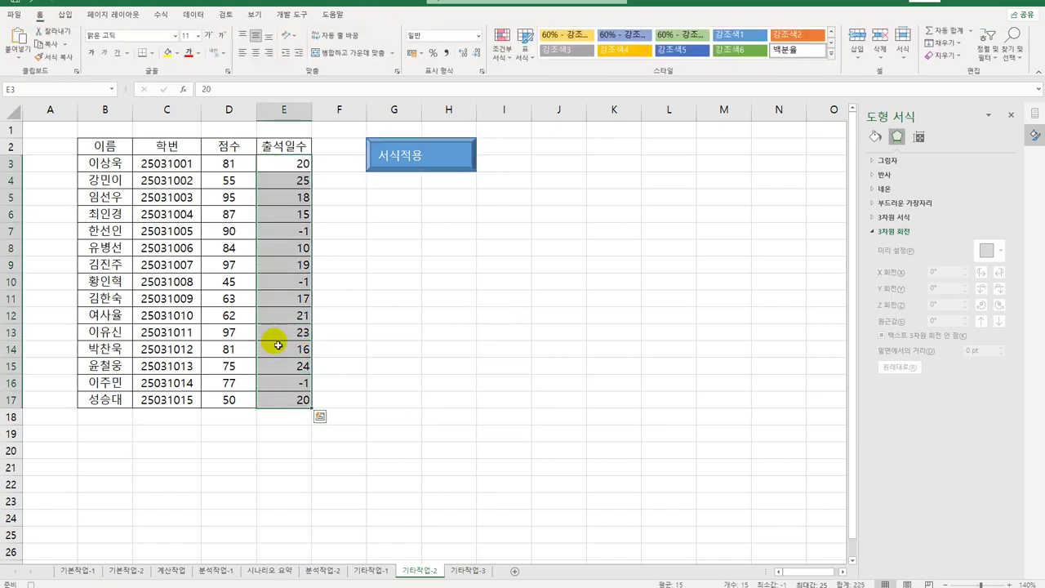
pyautogui.rightClick(294, 169)
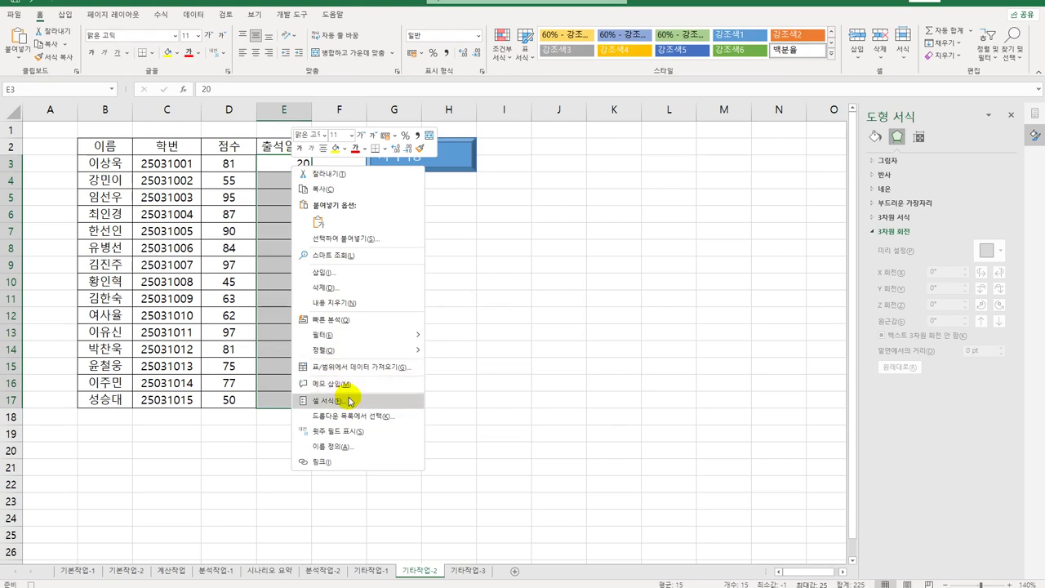
pyautogui.click(345, 397)
pyautogui.moveTo(381, 253); pyautogui.dragTo(696, 134)
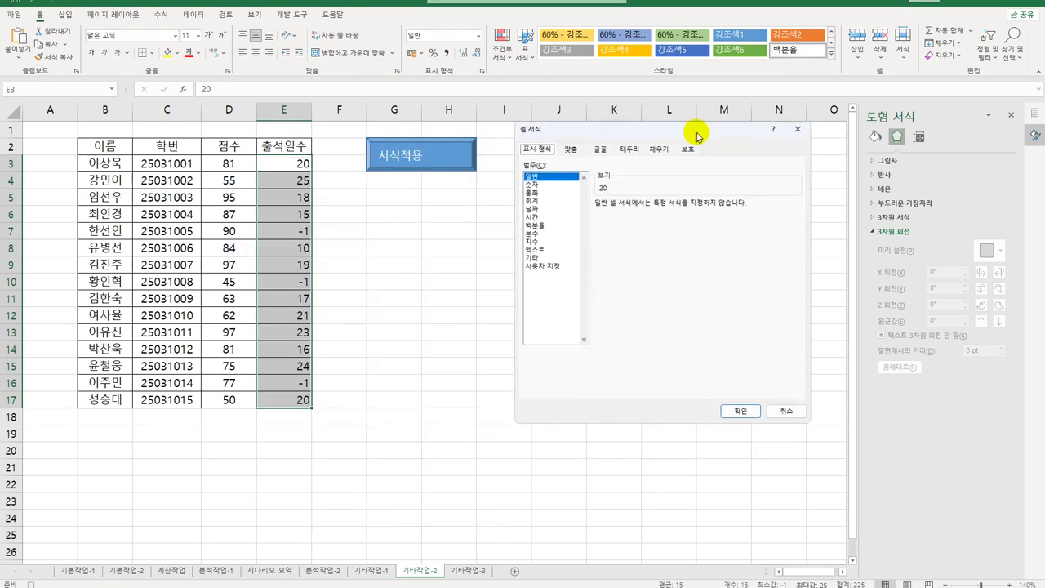
pyautogui.click(547, 265)
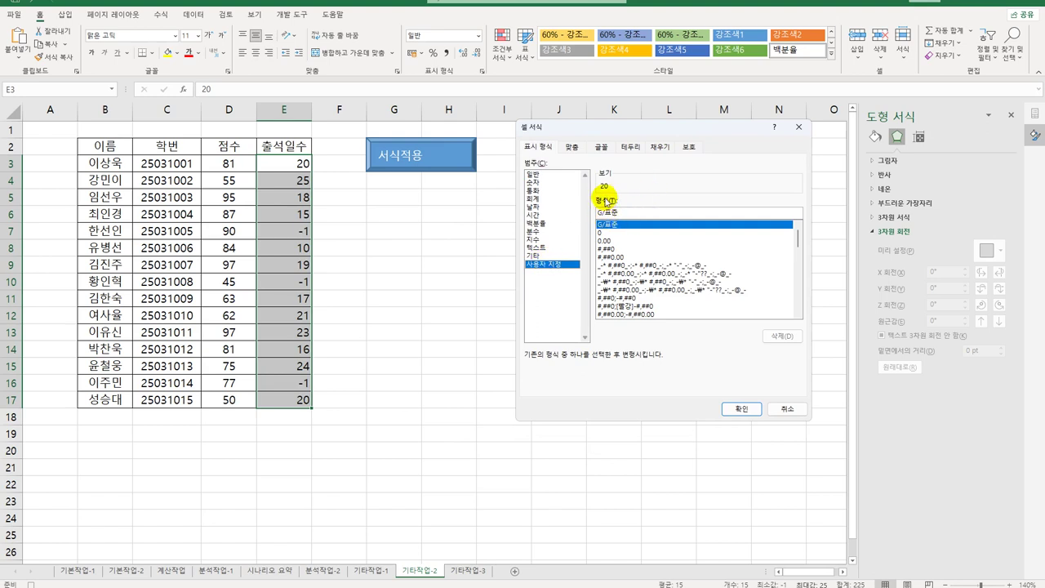
pyautogui.moveTo(622, 214); pyautogui.dragTo(555, 197)
pyautogui.press('Delete')
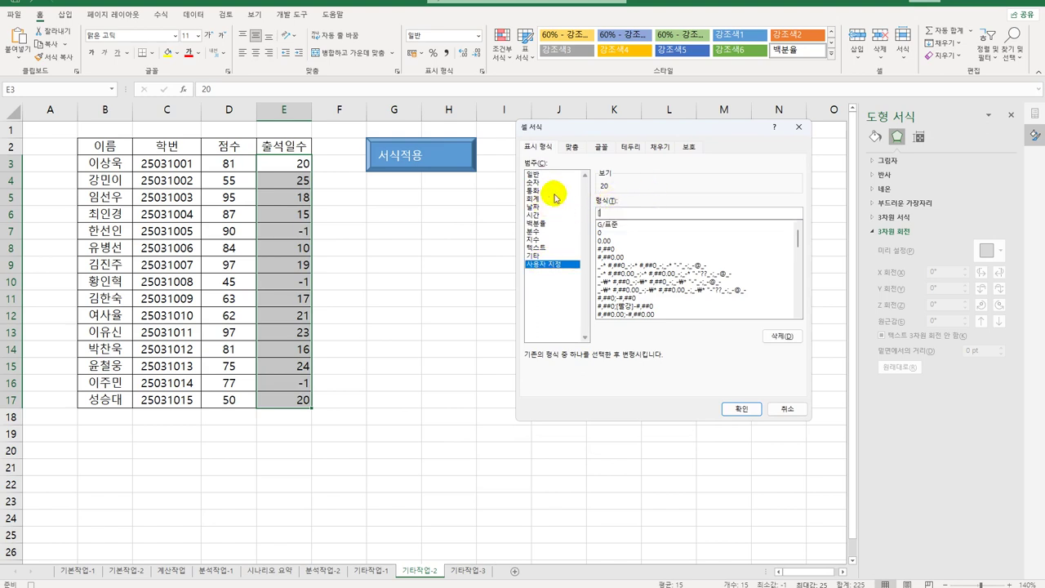
pyautogui.write('ㅁ')
pyautogui.write('파랑]')
pyautogui.write('[>=20')
pyautogui.write('0;')
# Complete the custom number format with [자홍][=-1]"▣ 오류";0 and apply it to the selected cells
pyautogui.write('[빨')
pyautogui.write('홍]')
pyautogui.write('[=-1')
pyautogui.write(']ㅁ')
pyautogui.press('Hangul_Hanja')
pyautogui.click(664, 383)
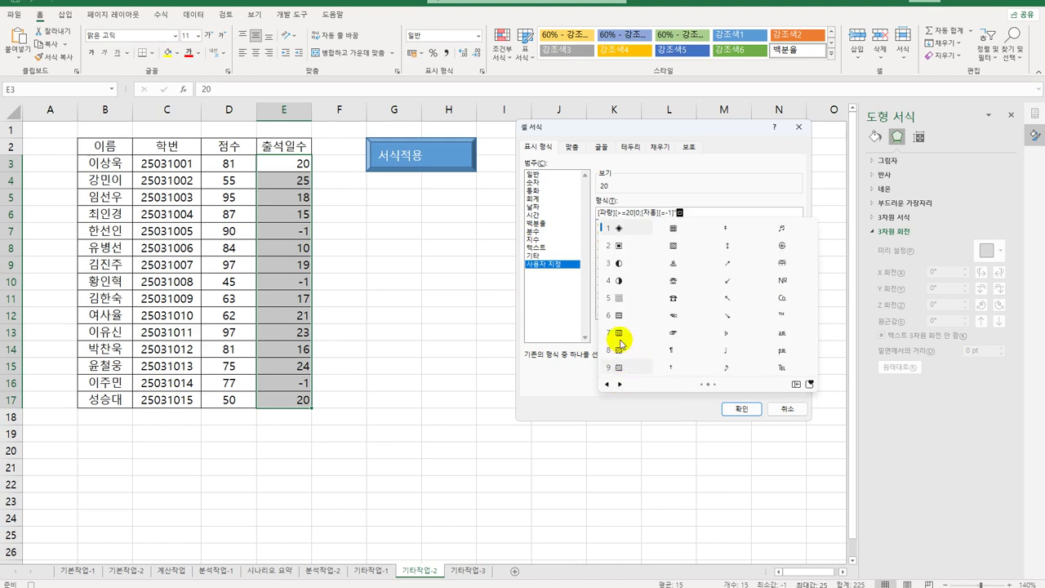
pyautogui.click(620, 245)
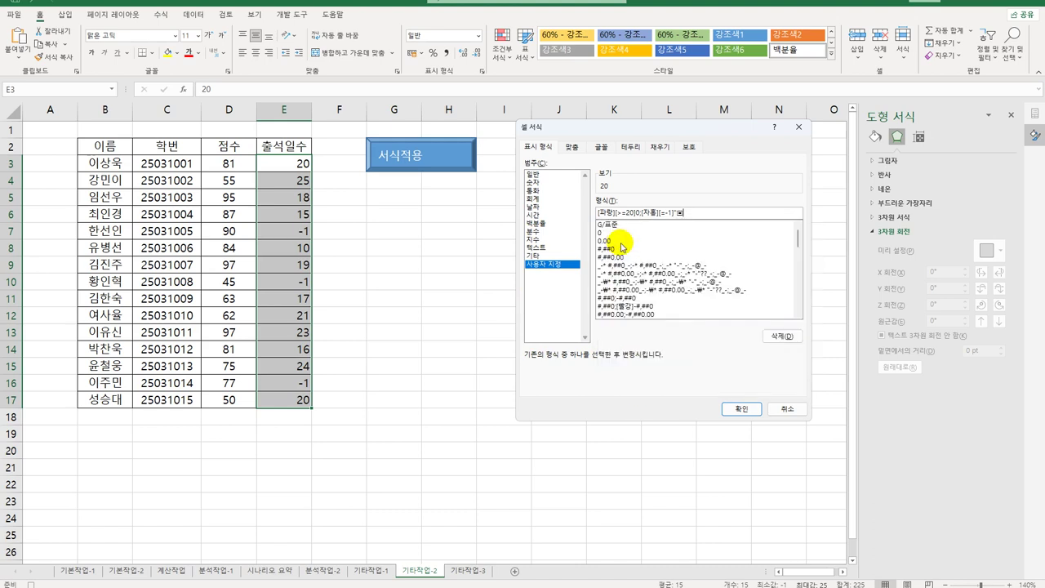
pyautogui.write('ㅇ')
pyautogui.write('류')
pyautogui.write('";0')
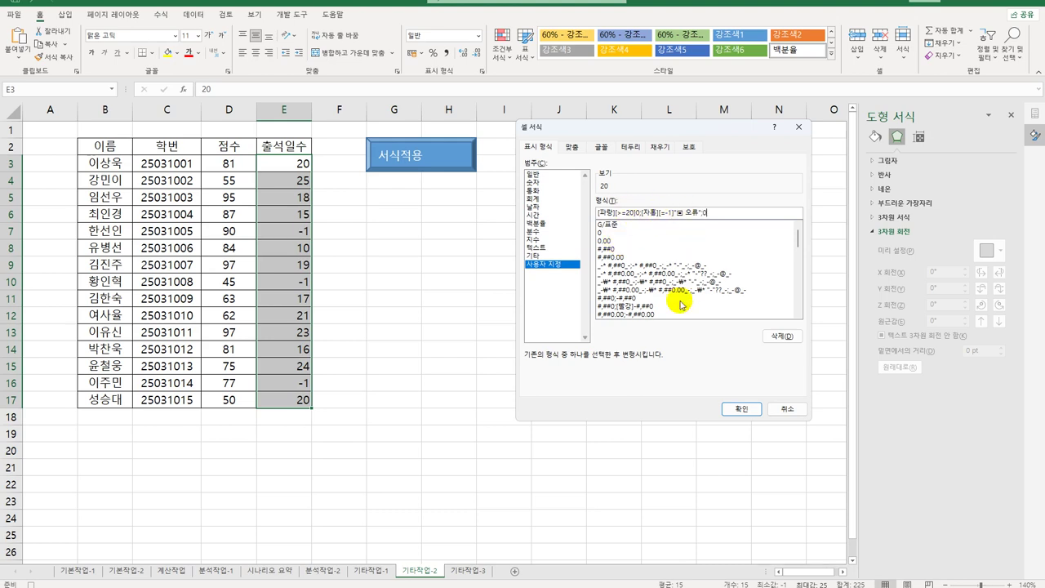
pyautogui.click(743, 410)
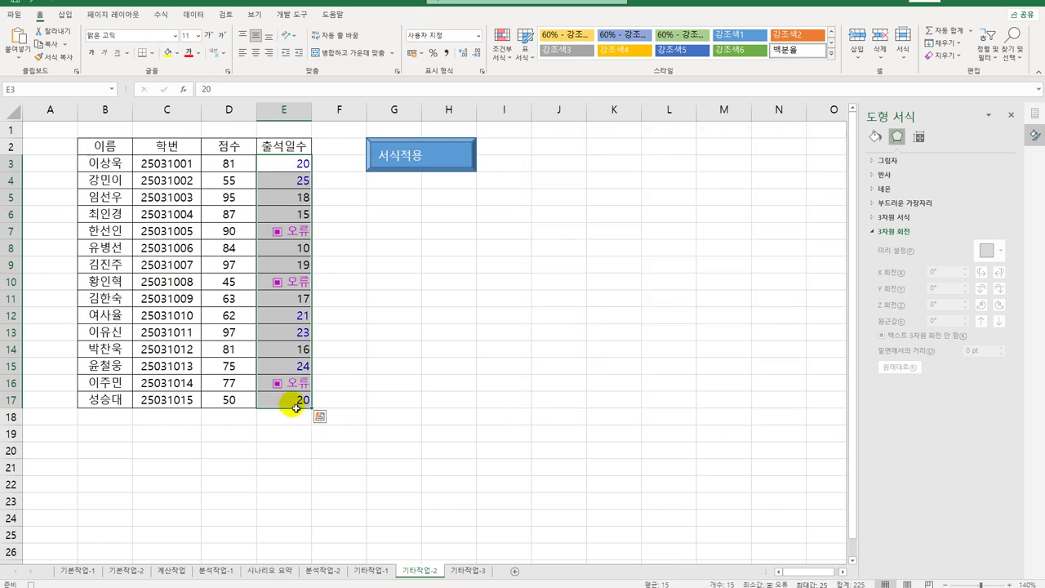
# Deselect the formatted 출석일수 range and stop recording the 서식적용 macro
pyautogui.click(295, 407)
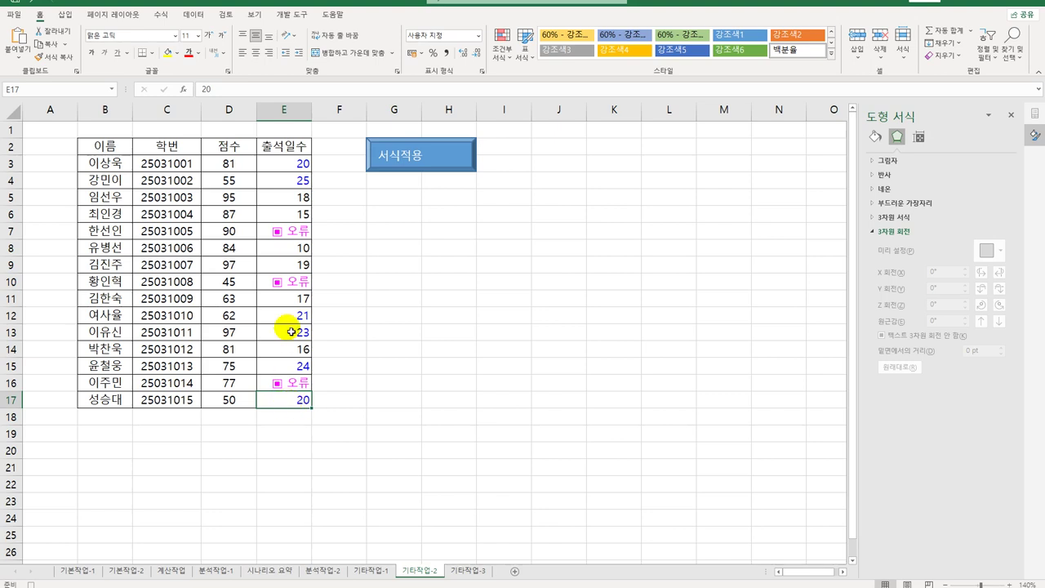
pyautogui.click(301, 22)
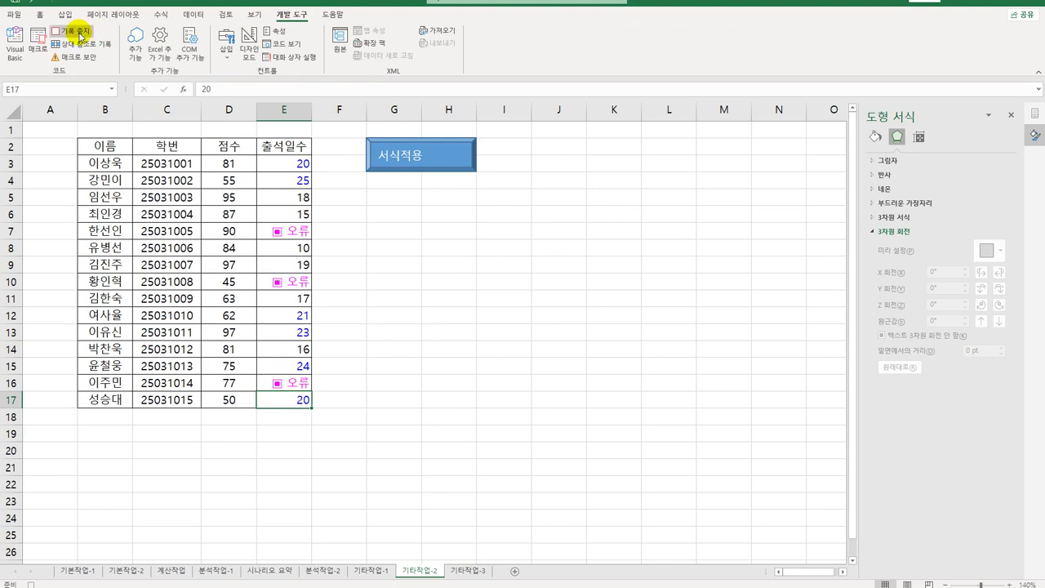
pyautogui.click(495, 266)
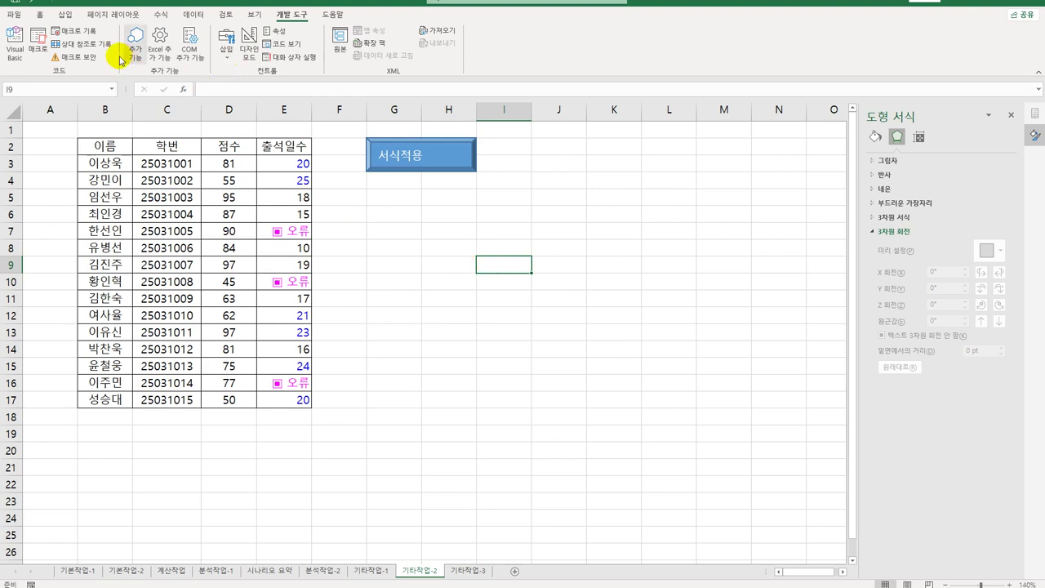
# Draw a second bevel shape over cells G5:H6 and label it 서식해제
pyautogui.click(69, 16)
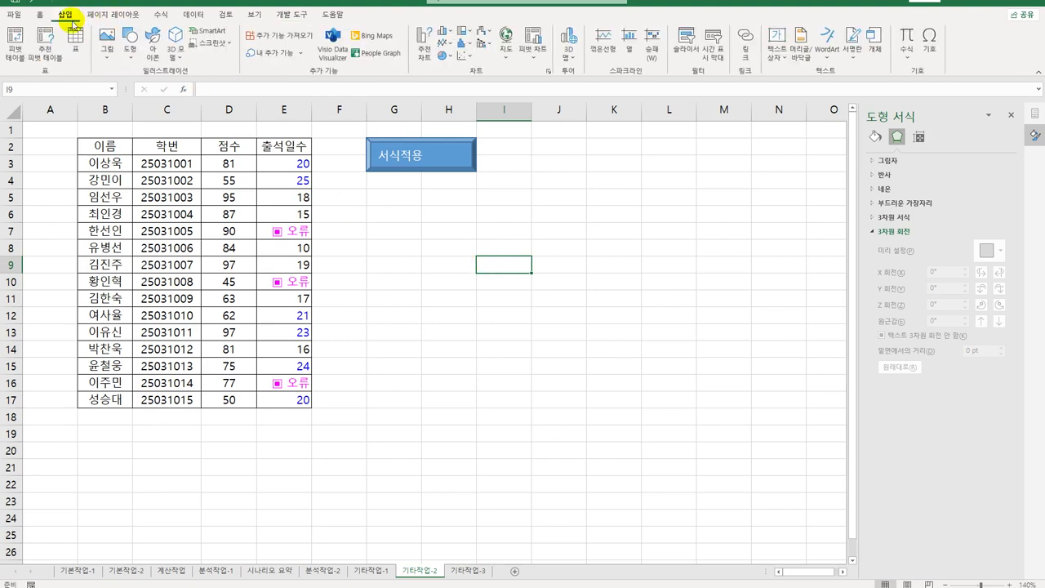
pyautogui.click(130, 42)
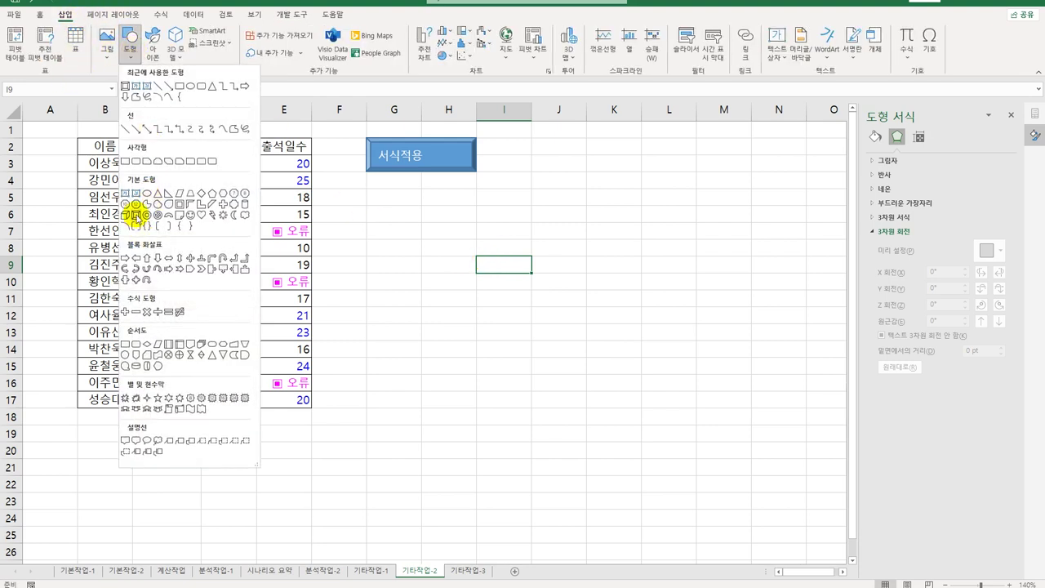
pyautogui.click(136, 217)
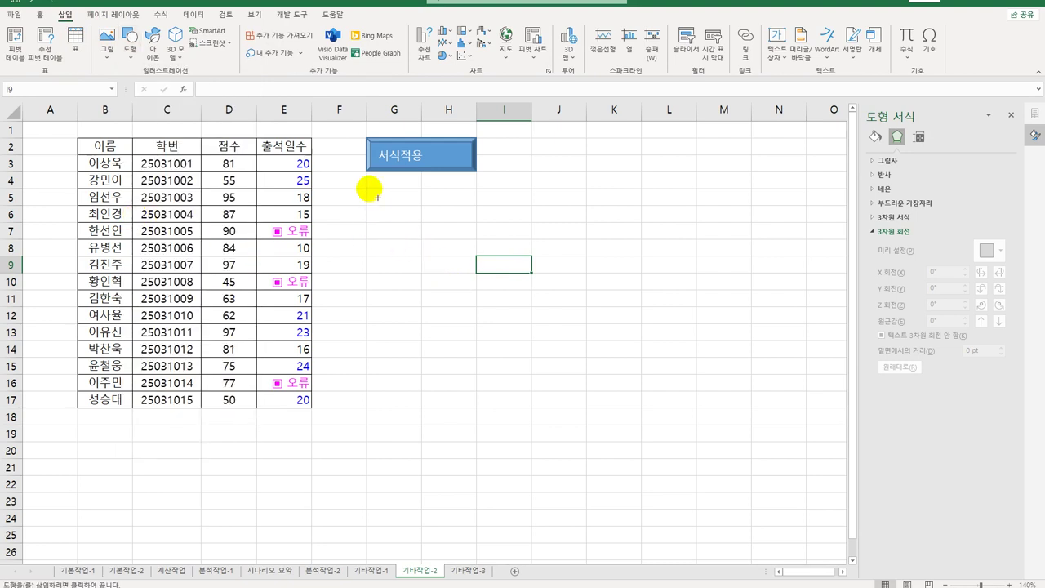
pyautogui.moveTo(374, 197)
pyautogui.mouseDown()
pyautogui.moveTo(469, 210)
pyautogui.moveTo(470, 230)
pyautogui.mouseUp()
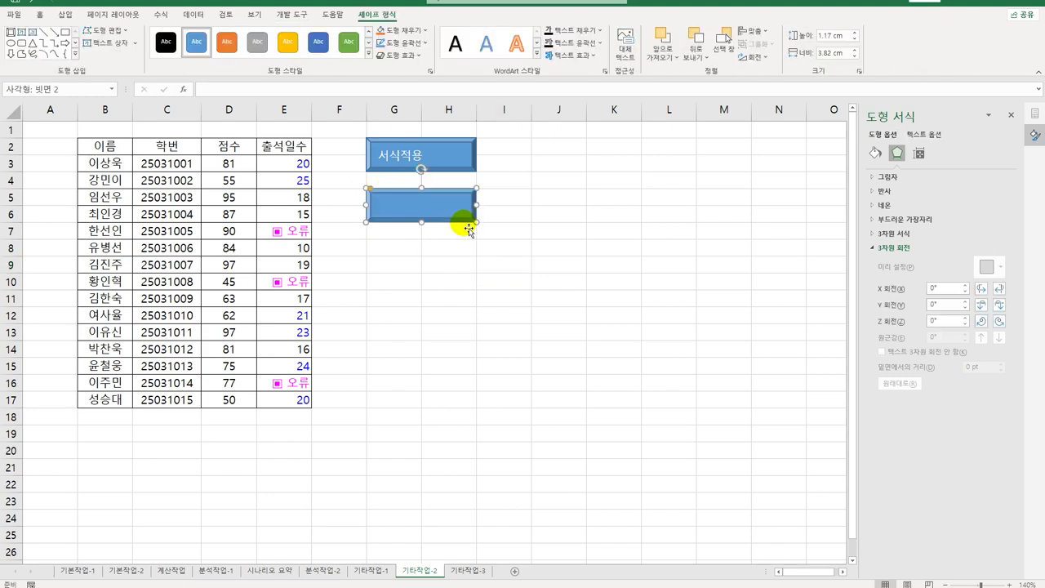
pyautogui.write('서식해제')
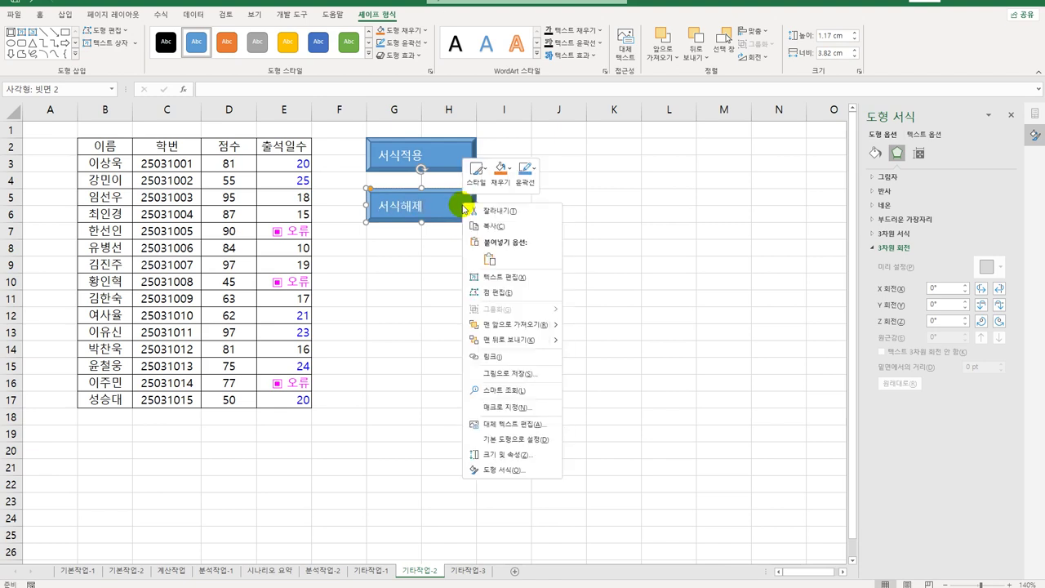
# Assign a new macro named 서식해제 to the second bevel shape and start recording it in the current workbook
pyautogui.rightClick(464, 205)
pyautogui.click(504, 407)
pyautogui.write('서식')
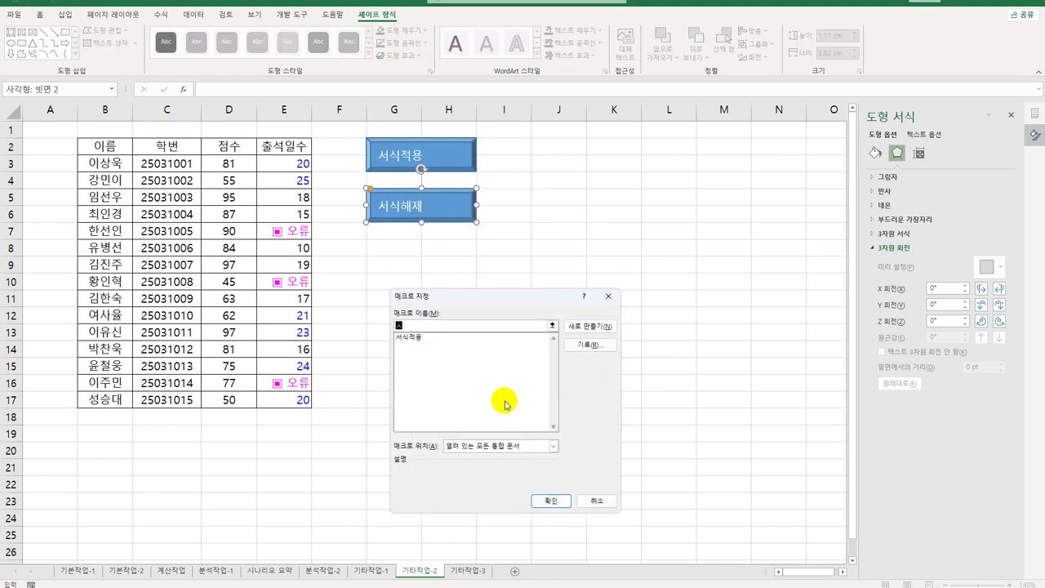
pyautogui.write('해제')
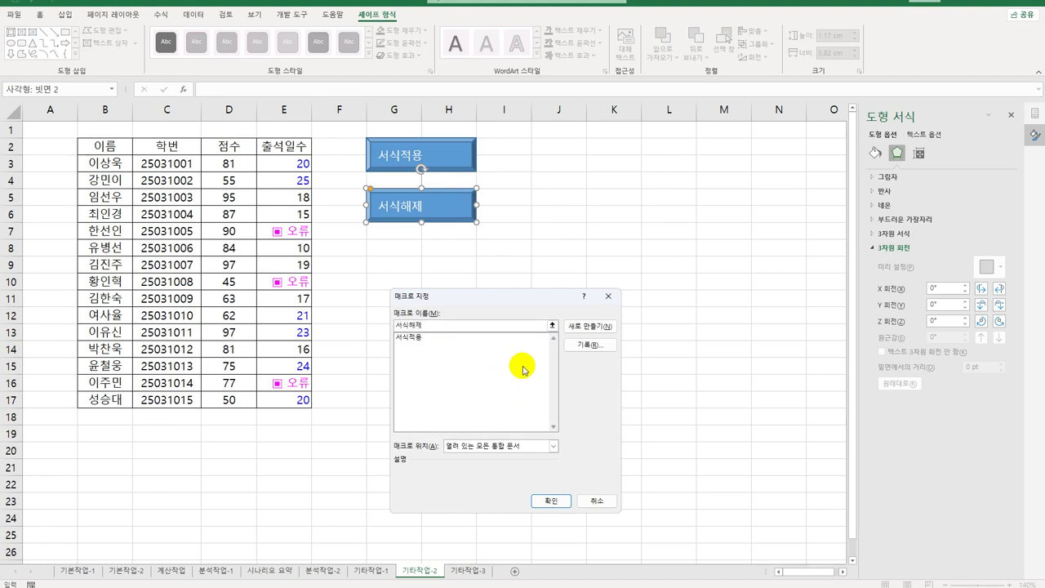
pyautogui.click(586, 350)
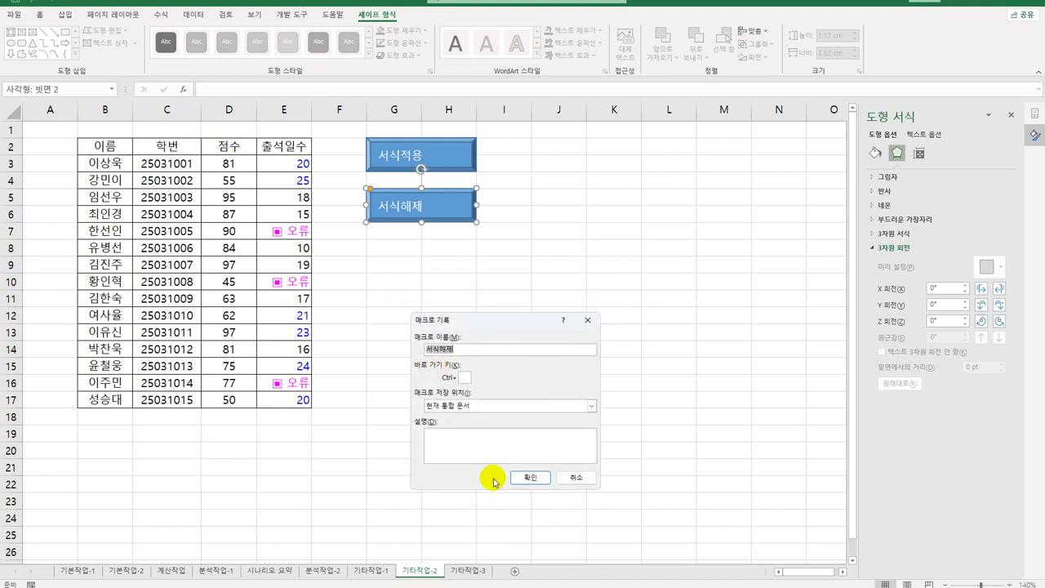
pyautogui.click(531, 479)
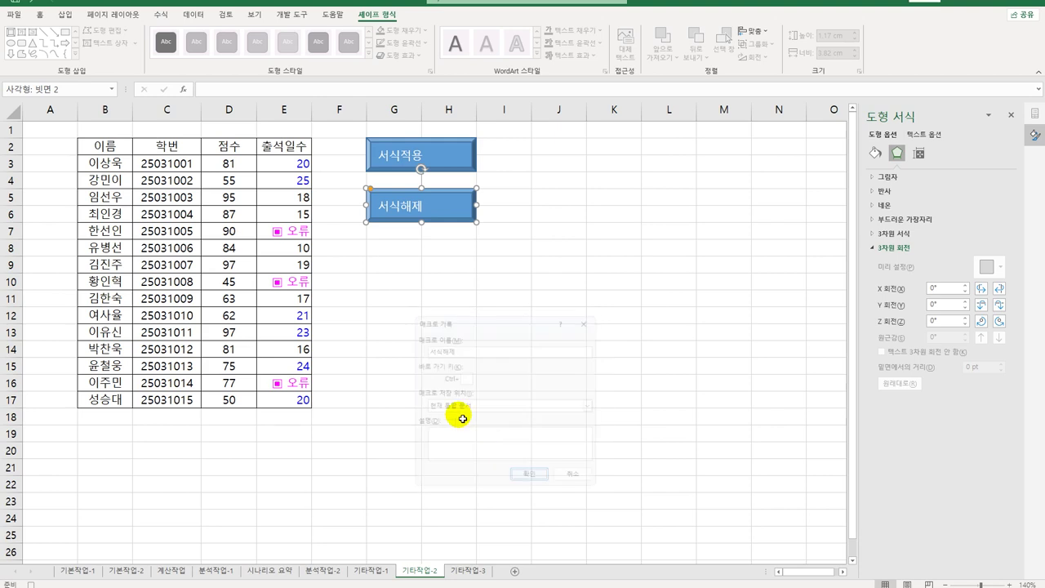
# Set the number format of the 출석일수 values in E3:E17 to 일반
pyautogui.click(299, 170)
pyautogui.moveTo(299, 170); pyautogui.dragTo(278, 404)
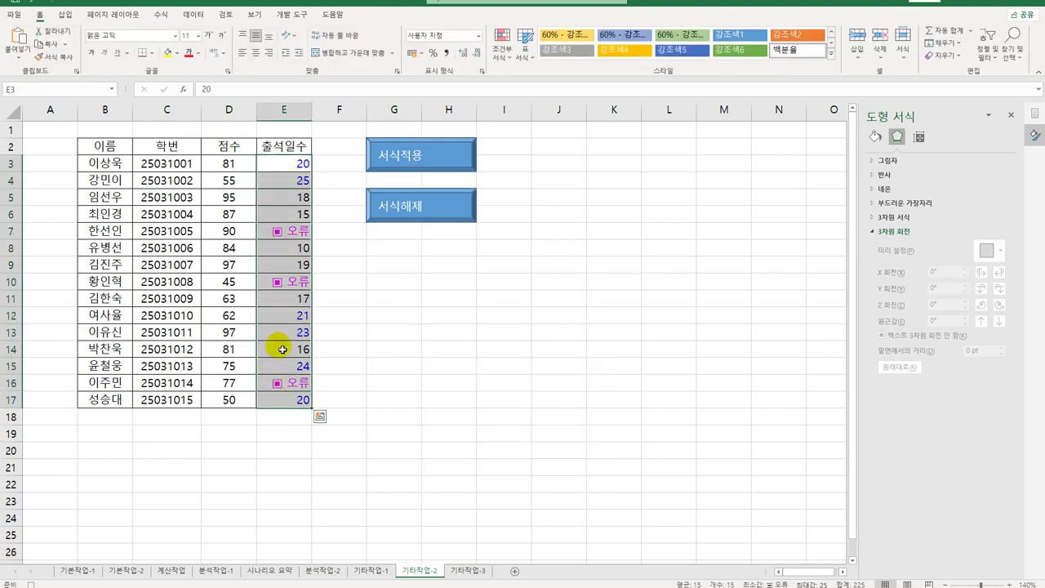
pyautogui.rightClick(286, 164)
pyautogui.click(343, 400)
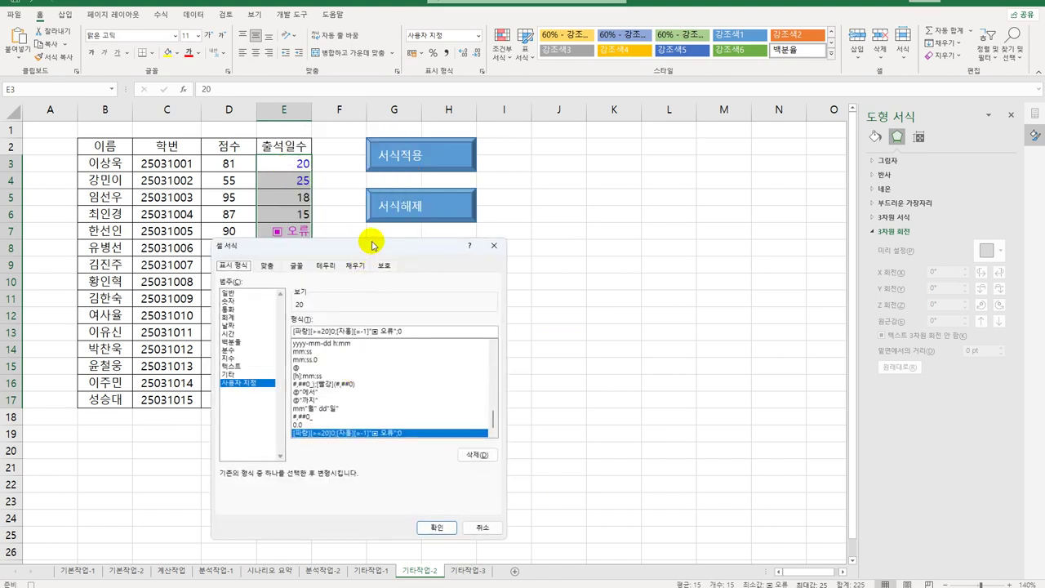
pyautogui.moveTo(368, 240); pyautogui.dragTo(671, 133)
pyautogui.click(544, 182)
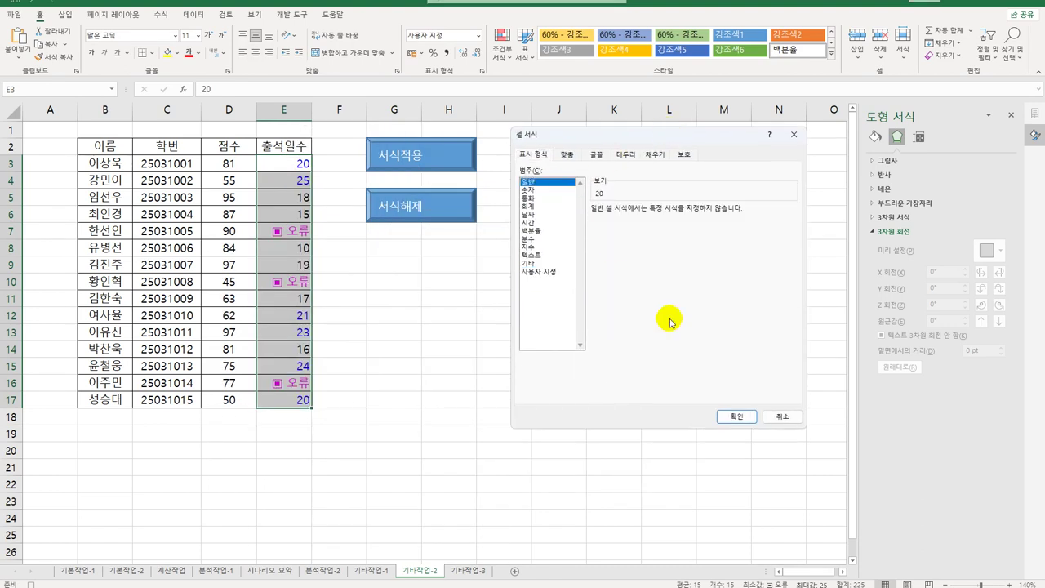
pyautogui.click(737, 418)
# Stop recording the 서식해제 macro and test the 서식적용 and 서식해제 shapes by running their macros
pyautogui.click(290, 400)
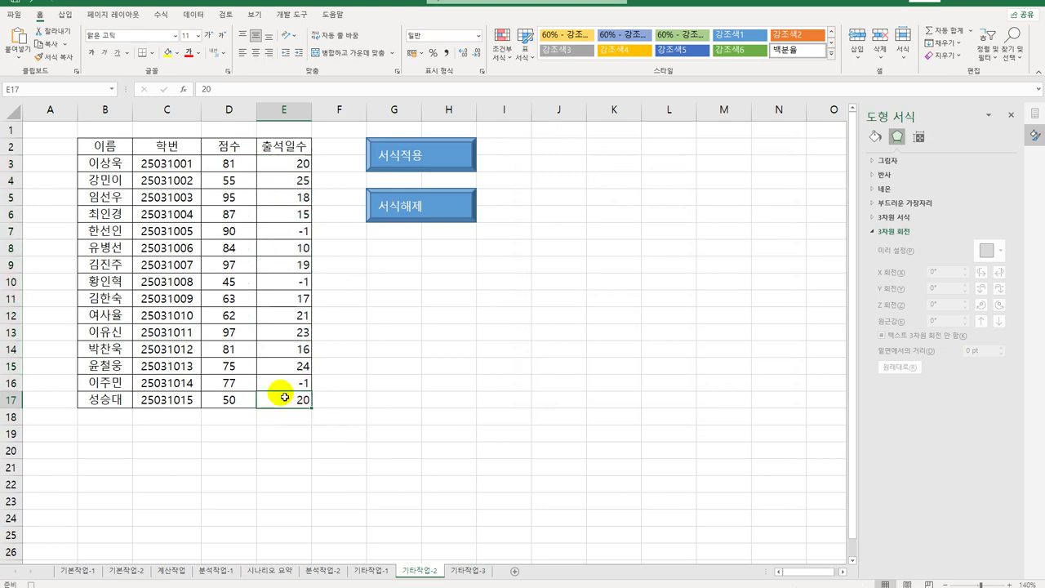
pyautogui.click(287, 14)
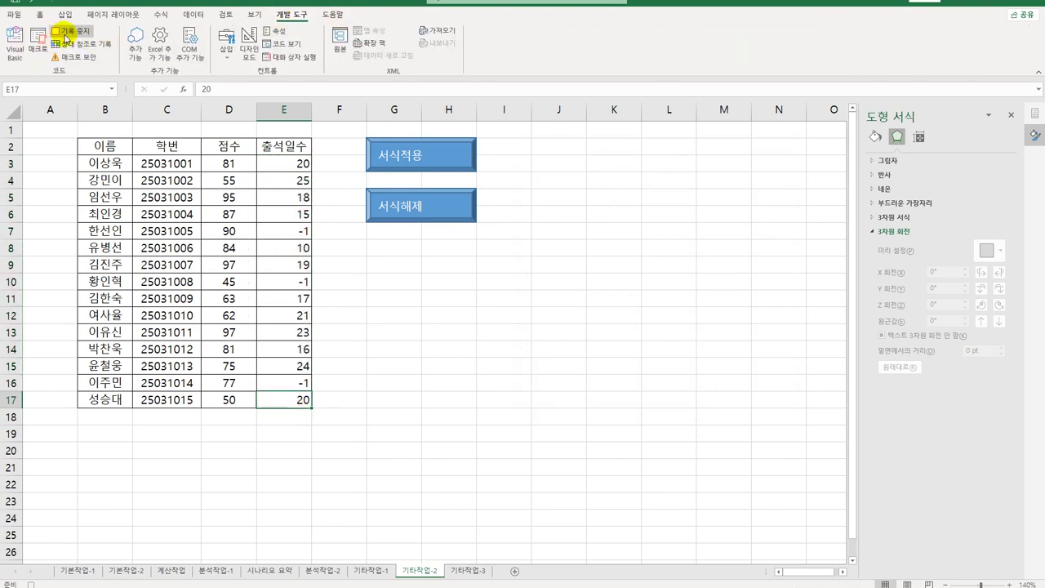
pyautogui.click(568, 346)
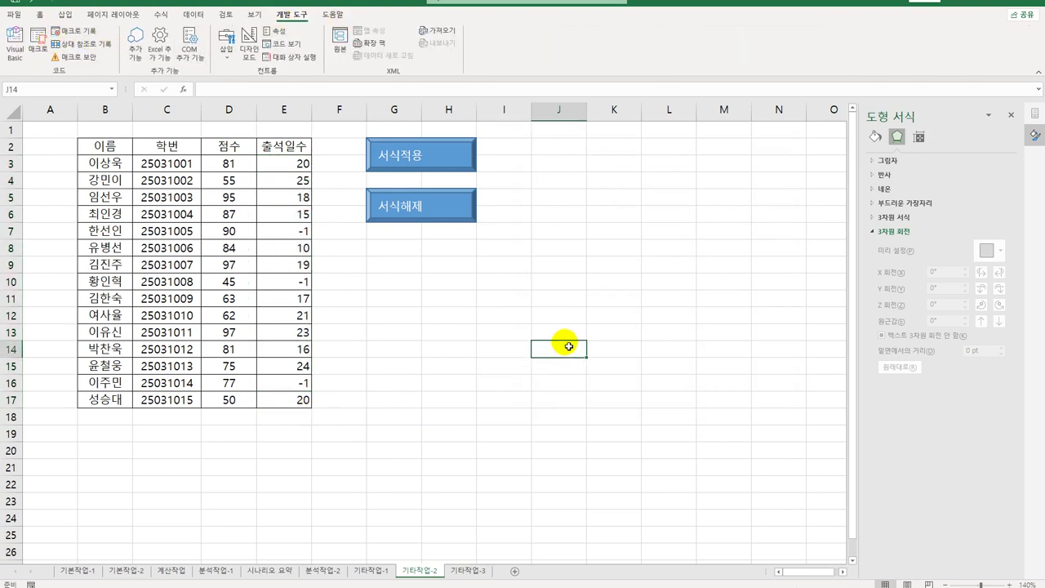
pyautogui.click(433, 169)
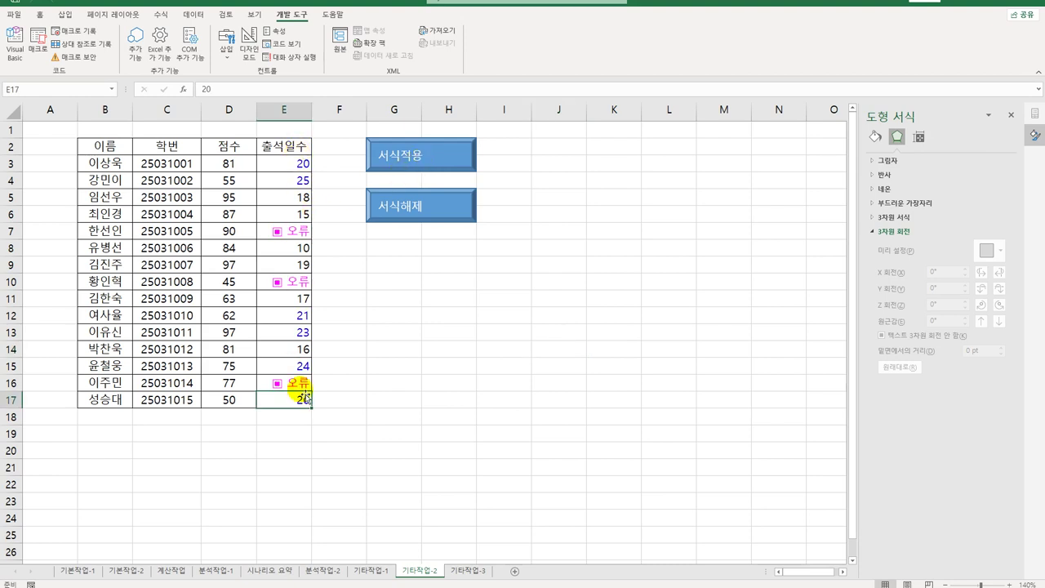
pyautogui.click(417, 219)
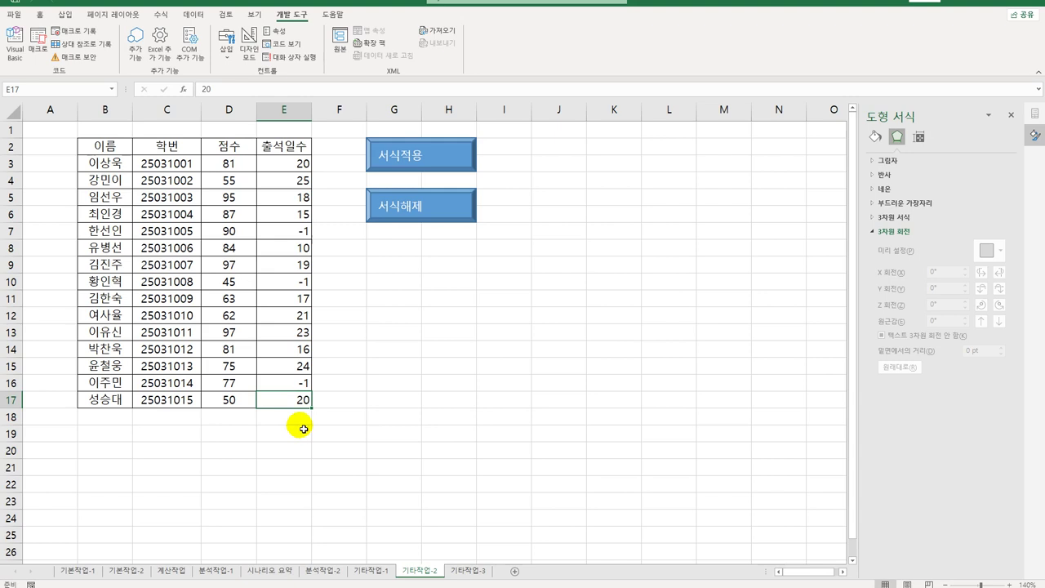
# On sheet 기타작업-3, open the 연봉계약 button's click procedure in design mode and add the code 연봉계약.Show
pyautogui.click(469, 571)
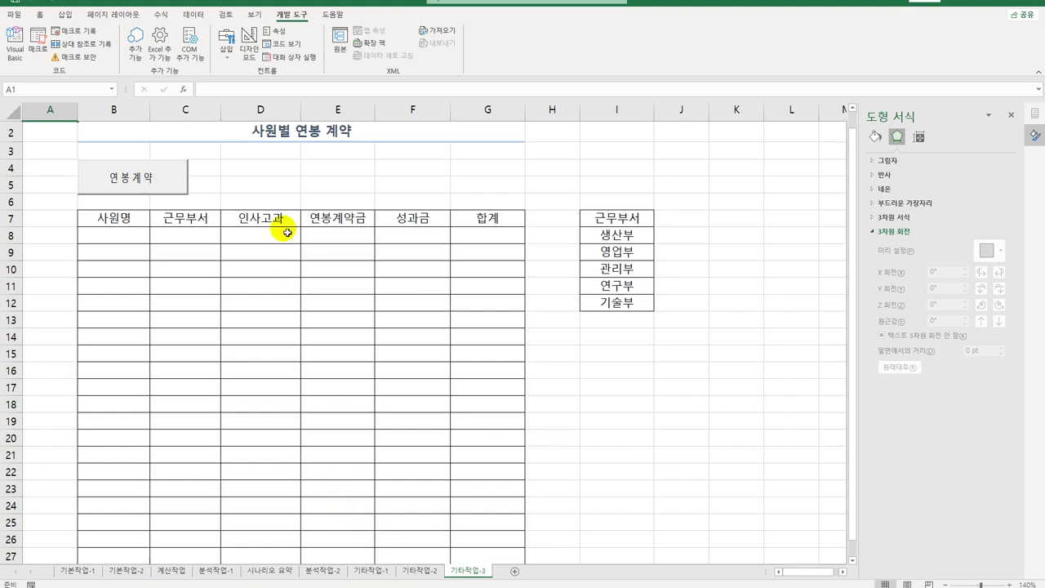
pyautogui.click(252, 56)
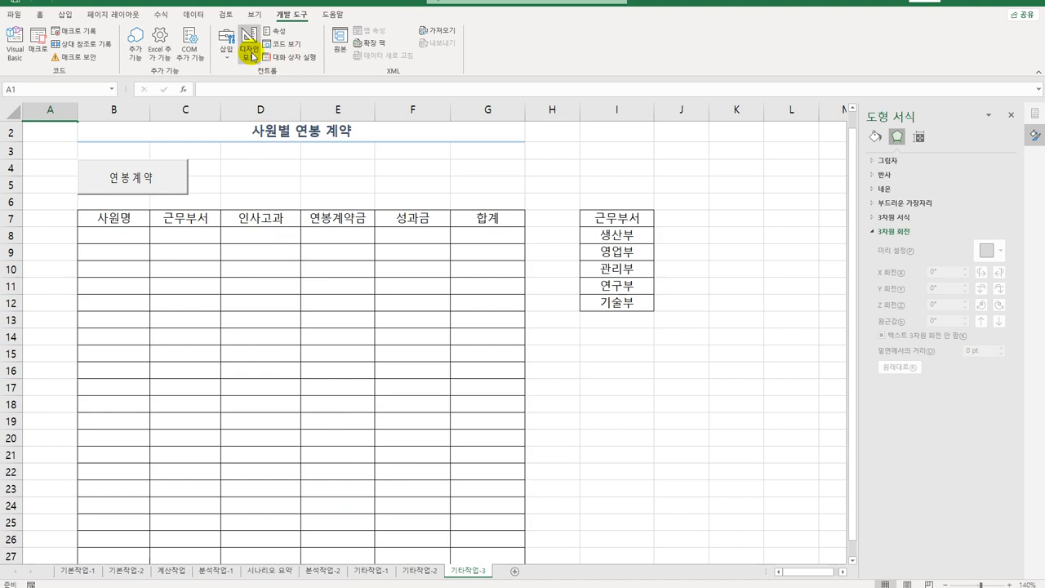
pyautogui.click(153, 185)
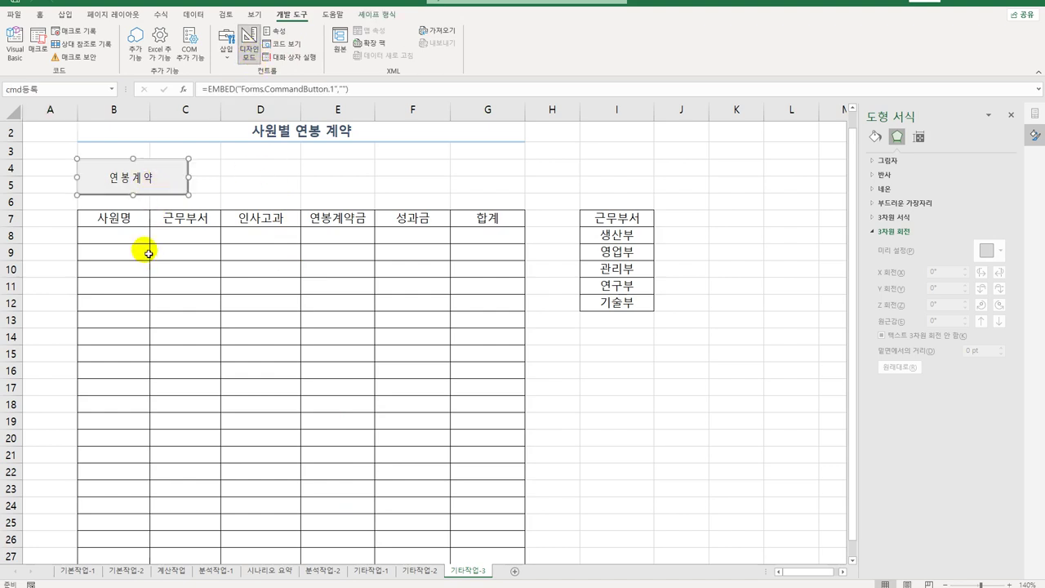
pyautogui.doubleClick(153, 183)
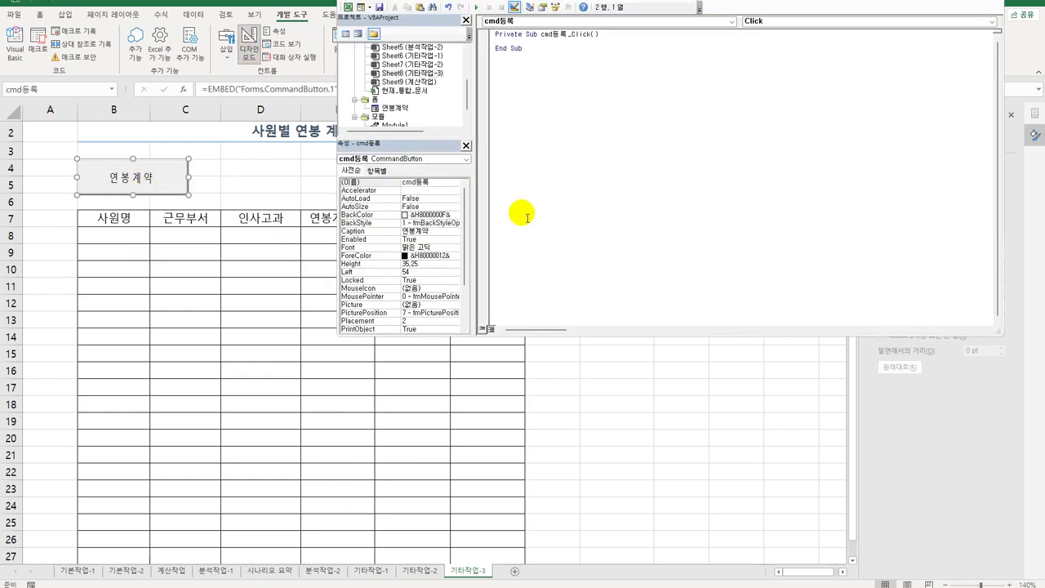
pyautogui.press('Tab')
pyautogui.write('연봉계약.Show')
pyautogui.click(527, 217)
# Open the code of the 연봉계약 form and create the UserForm's Initialize event procedure
pyautogui.doubleClick(387, 110)
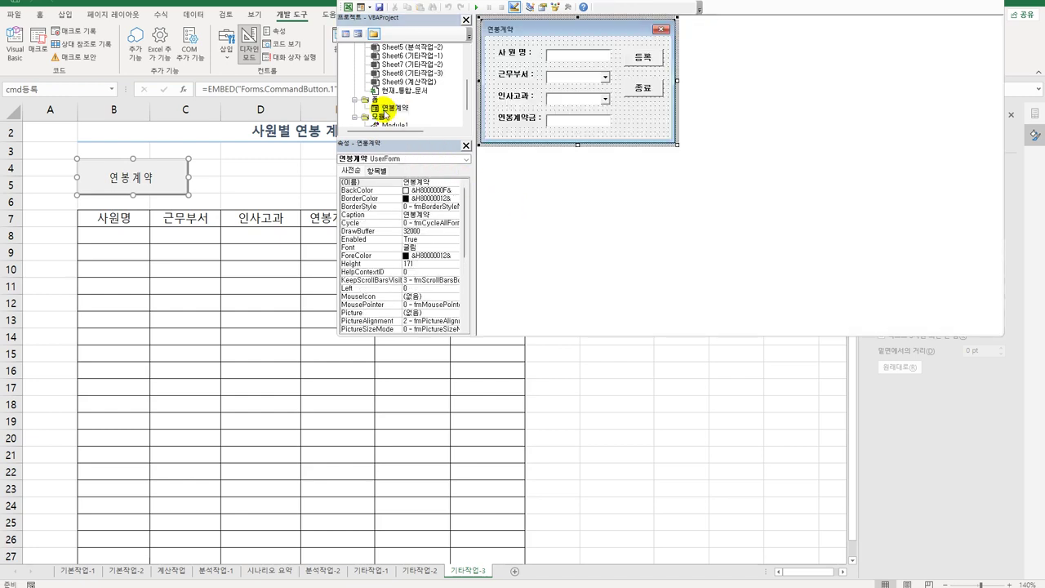
pyautogui.click(388, 111)
pyautogui.click(346, 33)
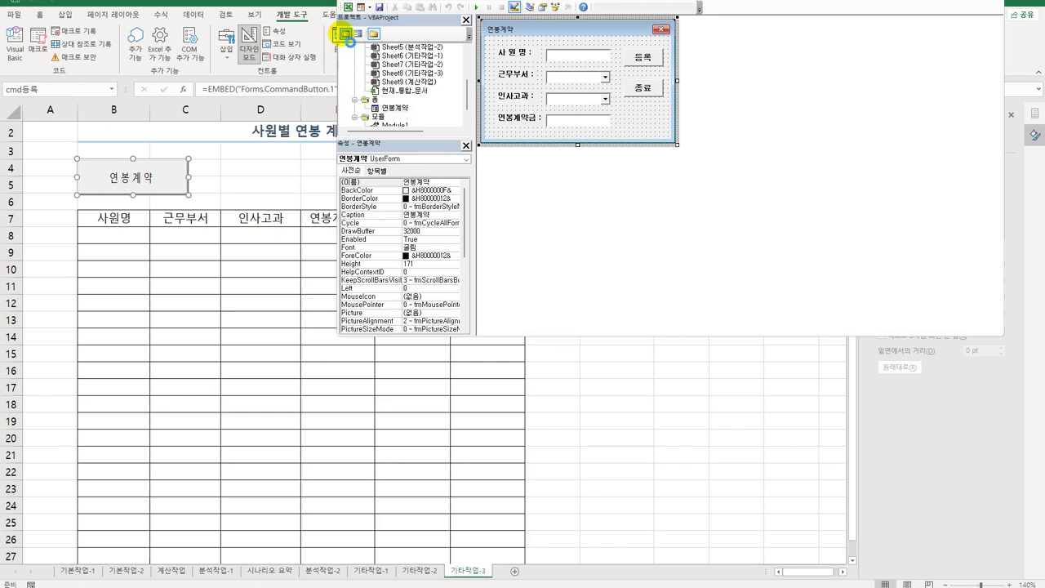
pyautogui.click(346, 34)
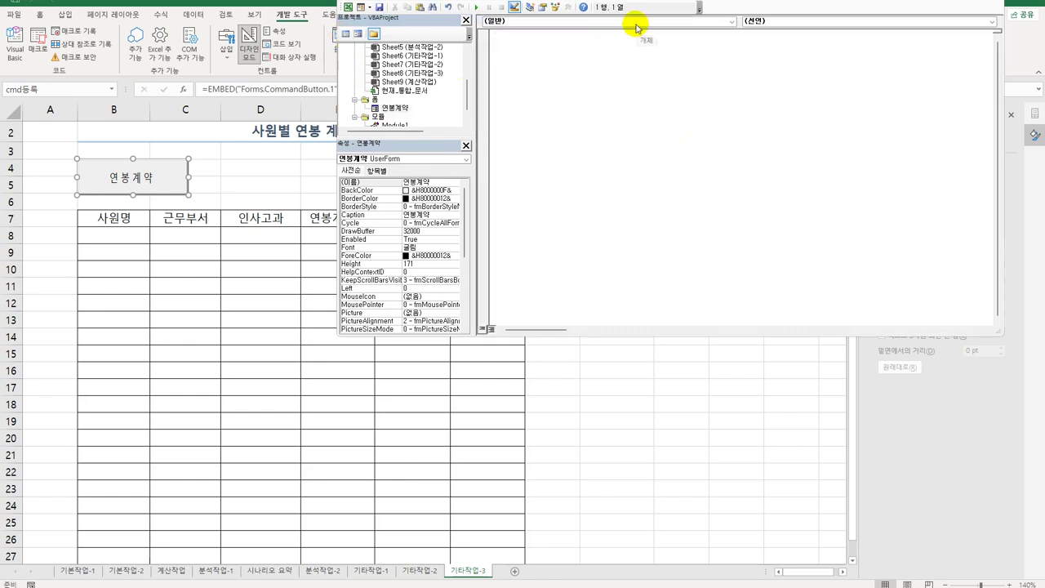
pyautogui.click(636, 27)
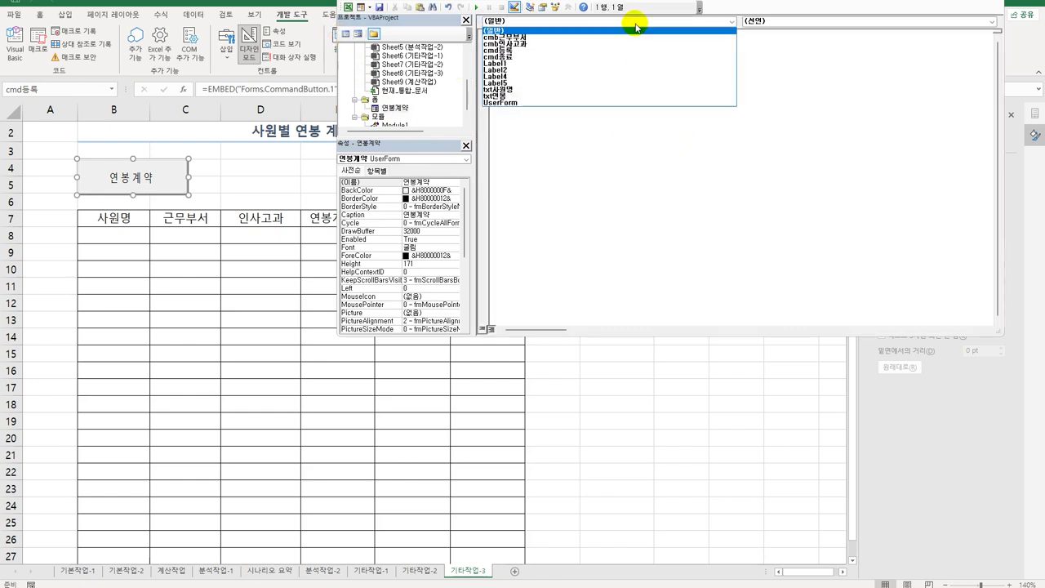
pyautogui.click(599, 103)
pyautogui.click(771, 23)
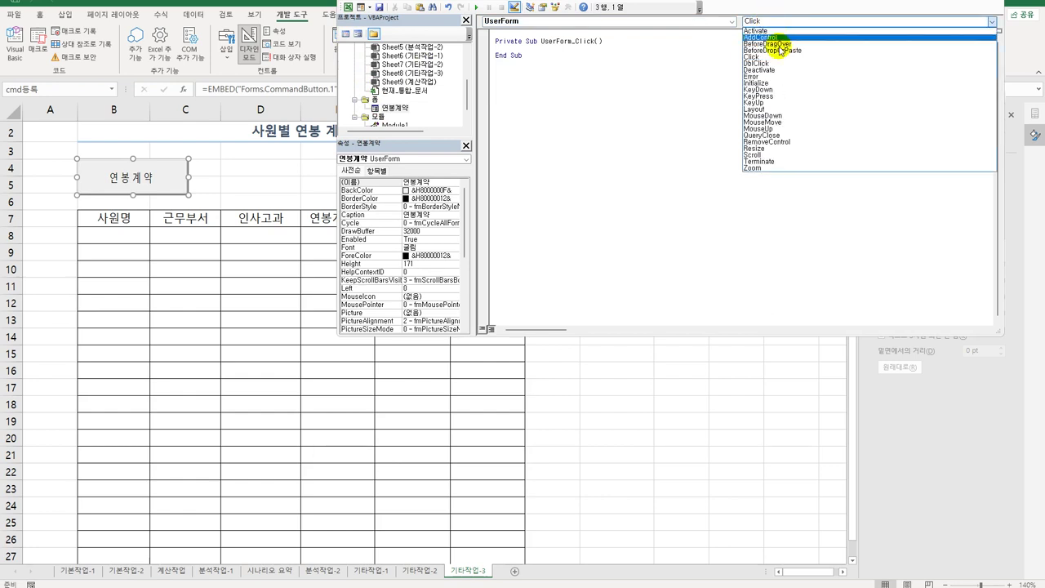
pyautogui.click(770, 85)
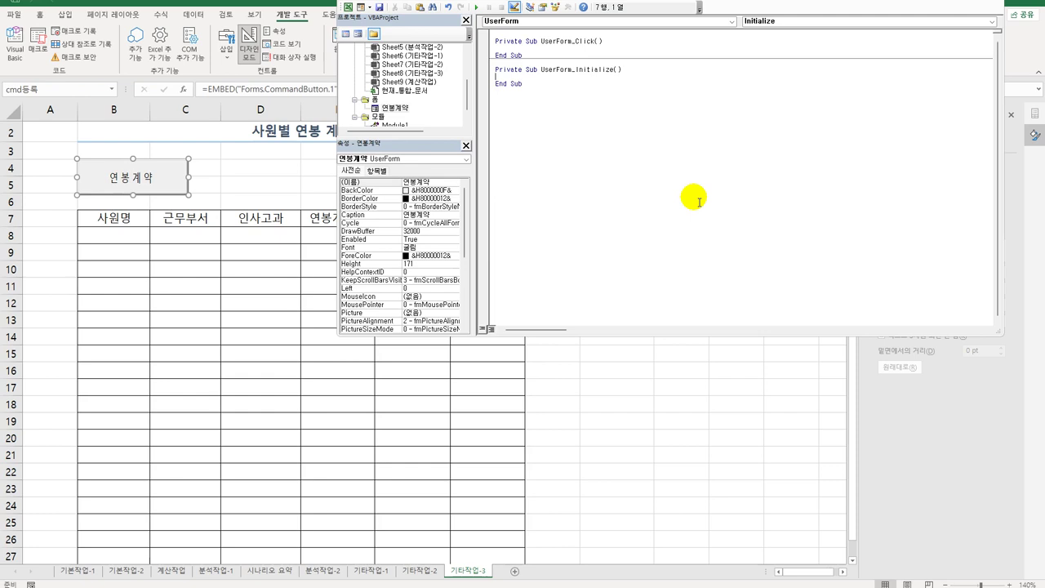
# In the Initialize procedure, add the statement cmb근무부서.RowSource = "I8:I12"
pyautogui.write('cmb근무부서.ro')
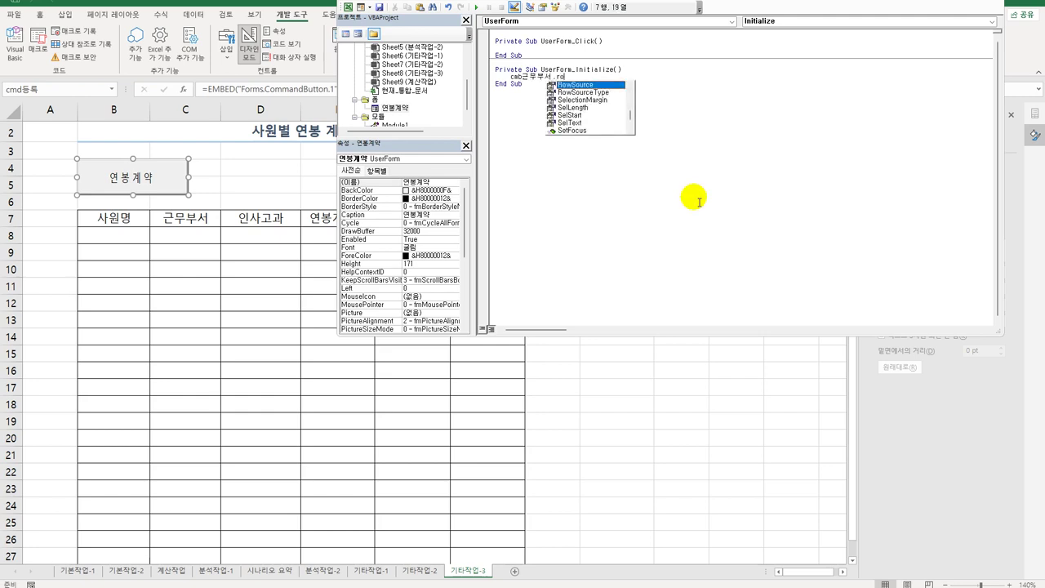
pyautogui.write('ws = ')
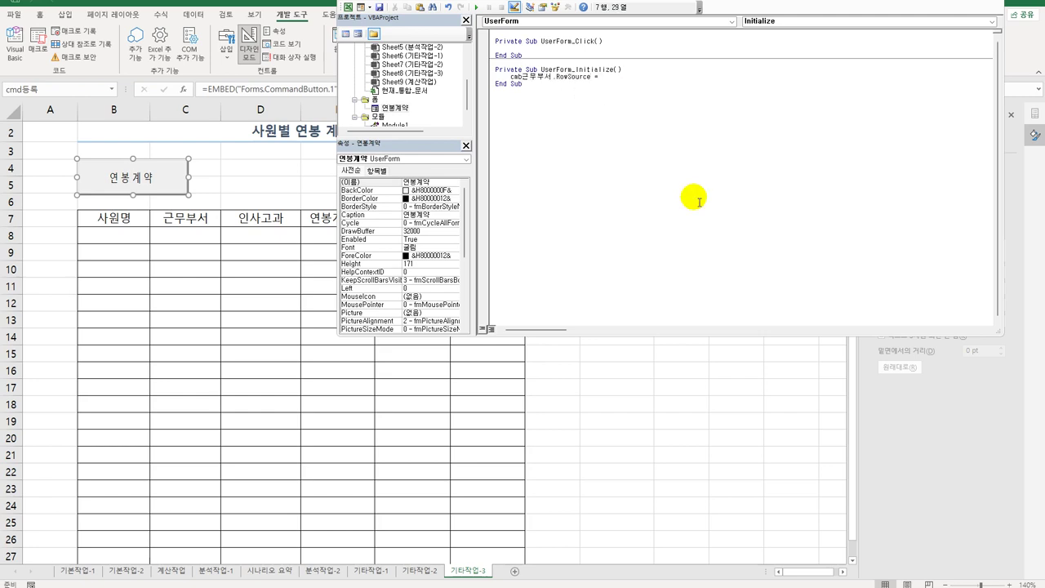
pyautogui.write('"I')
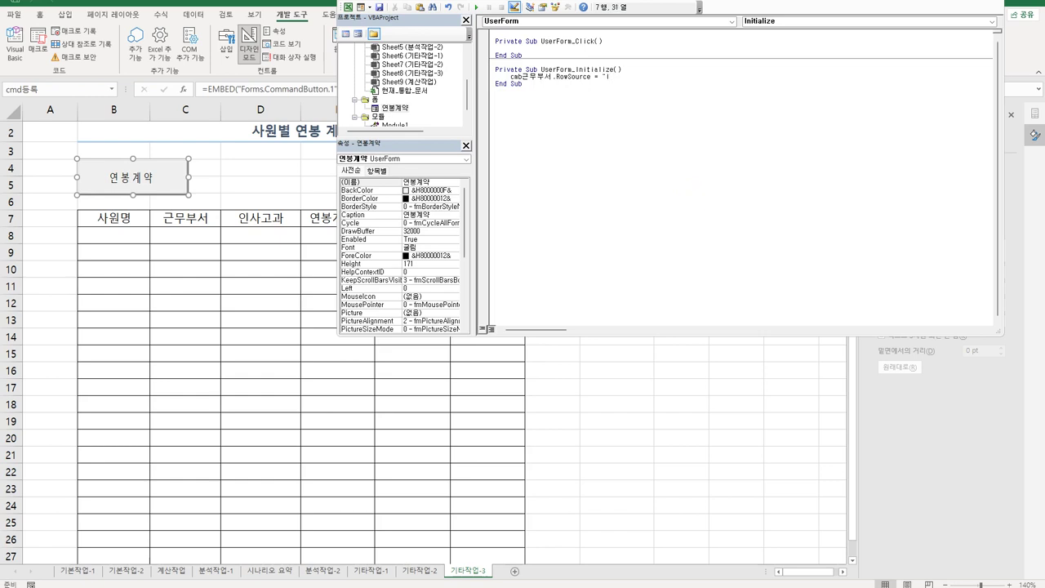
pyautogui.write('8:I12"')
pyautogui.press('Return')
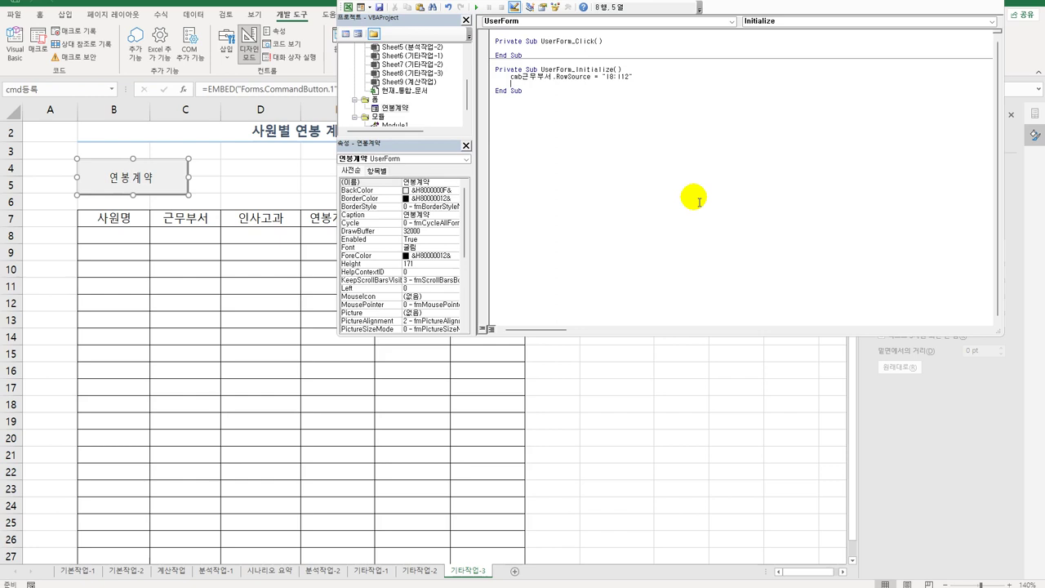
# Start a With cmb인사고과 block in the Initialize procedure and add the line .AddItem "S1"
pyautogui.write('with cmb인사고과')
pyautogui.press('Return')
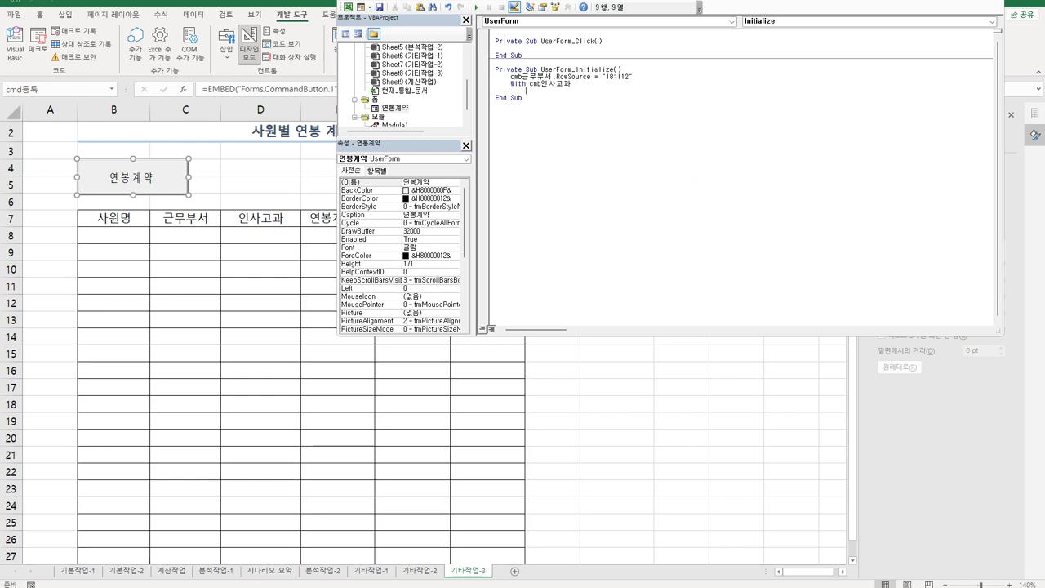
pyautogui.write('.')
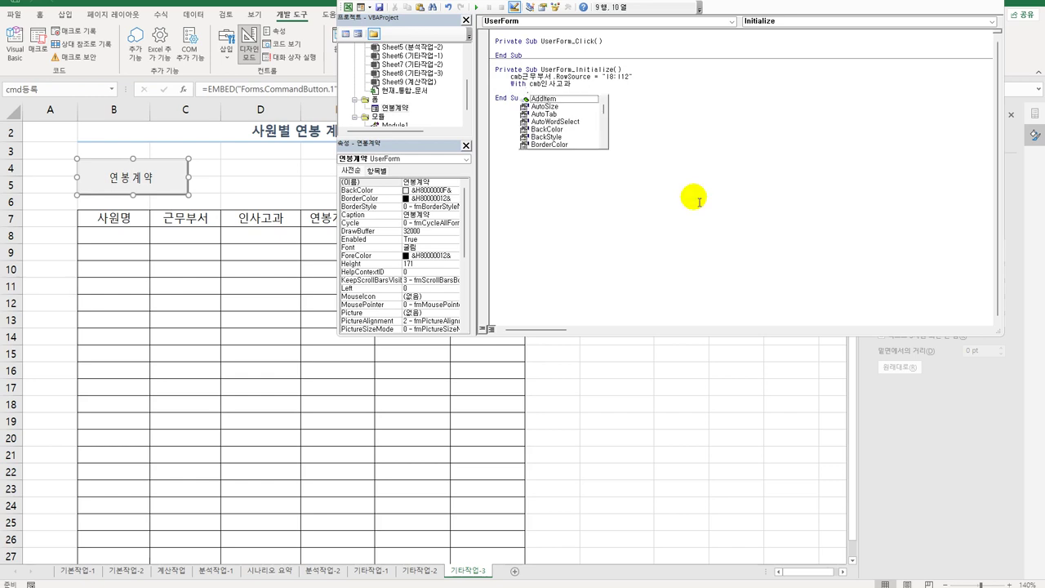
pyautogui.write('a')
pyautogui.press('Tab')
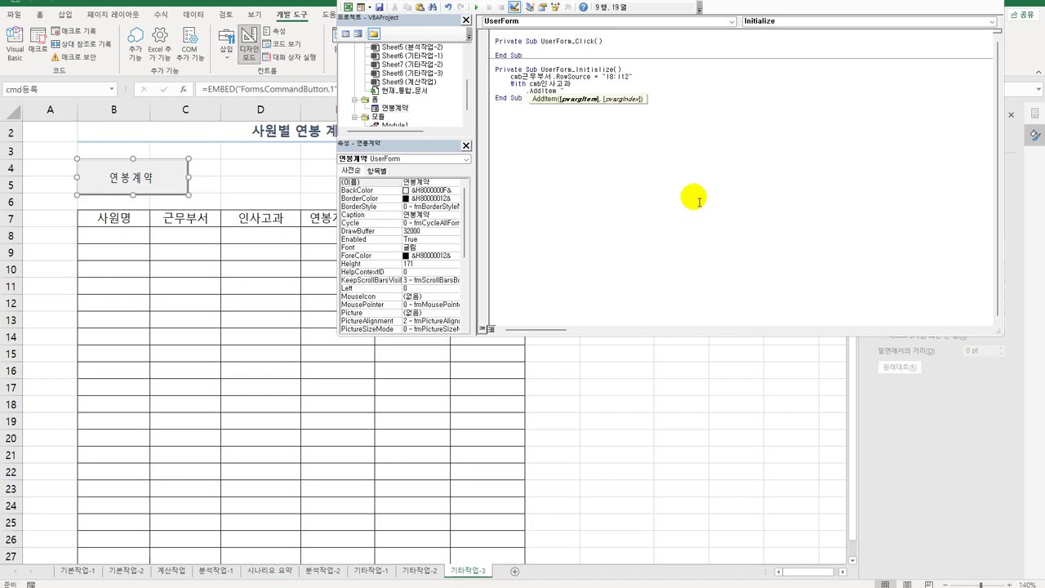
pyautogui.write('"SI')
pyautogui.write('"')
# Duplicate the .AddItem "S1" line five times directly below the original in the With block
pyautogui.hotkey('shift', 'Home')
pyautogui.hotkey('ctrl', 'c')
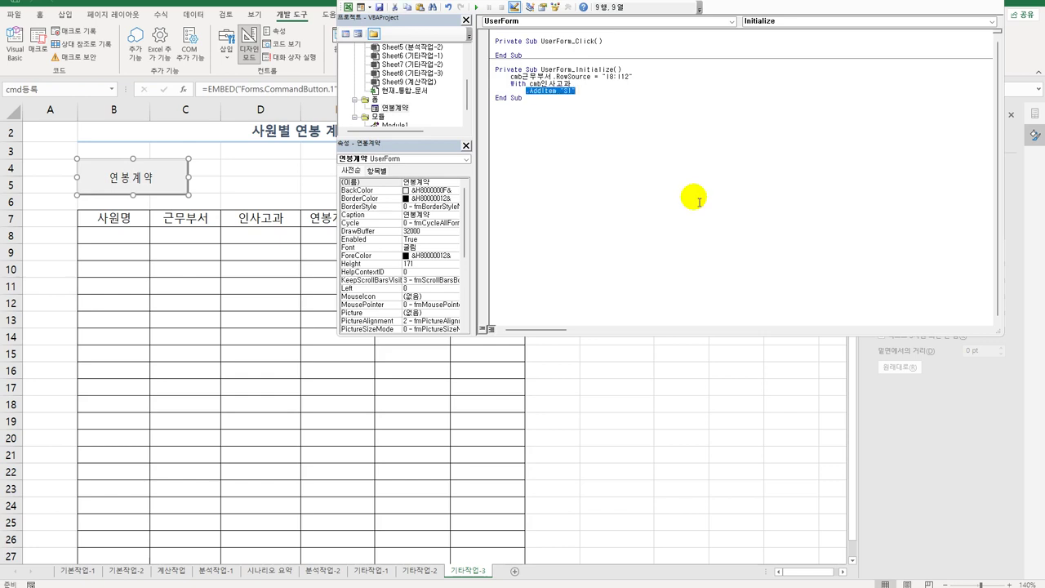
pyautogui.press('End')
pyautogui.press('Return')
pyautogui.hotkey('ctrl', 'v')
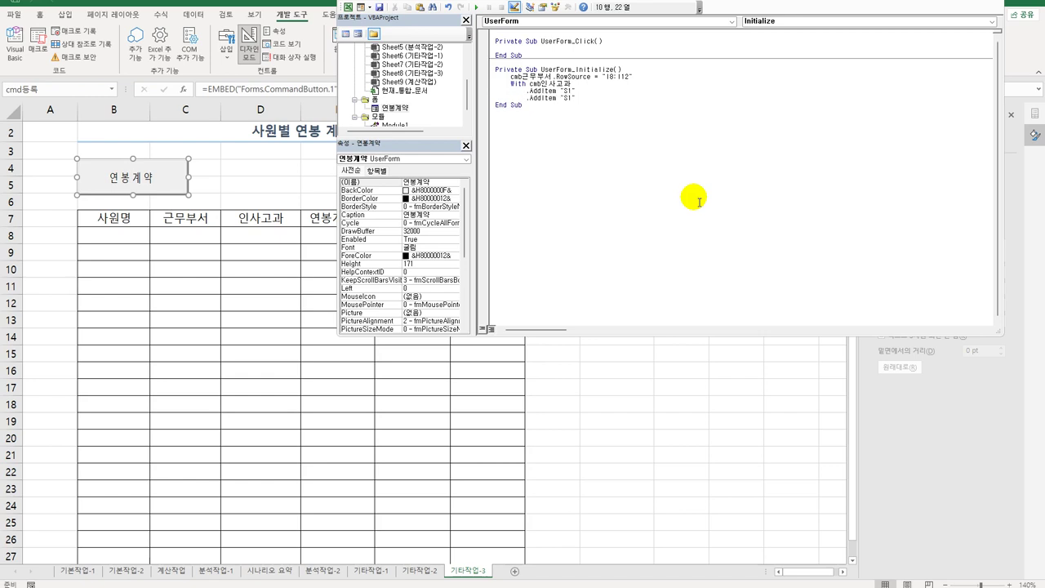
pyautogui.press('Return')
pyautogui.hotkey('ctrl', 'v')
pyautogui.press('Return')
pyautogui.hotkey('ctrl', 'v')
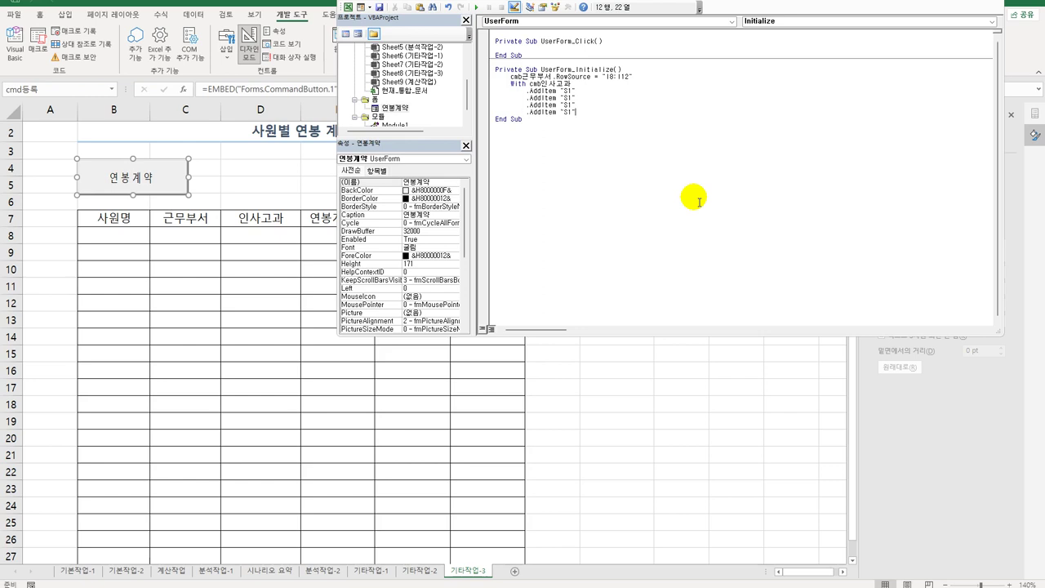
pyautogui.press('Return')
pyautogui.hotkey('ctrl', 'v')
pyautogui.press('Return')
pyautogui.hotkey('ctrl', 'v')
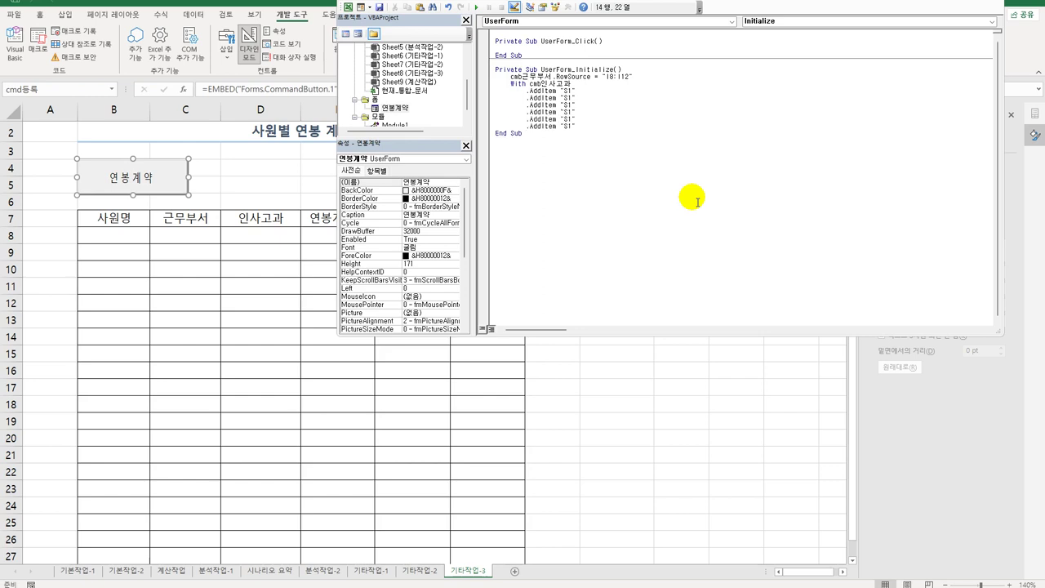
# Change the items in the five duplicated AddItem lines to "S2", "A1", "A2", "B1" and "B2"
pyautogui.click(574, 99)
pyautogui.press('BackSpace')
pyautogui.write('2')
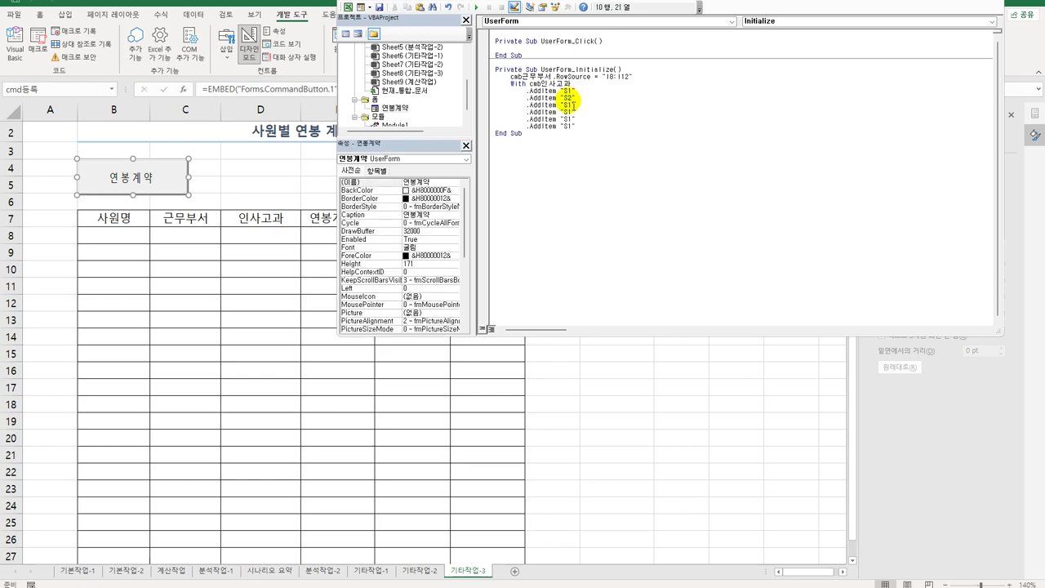
pyautogui.moveTo(575, 105); pyautogui.dragTo(563, 105)
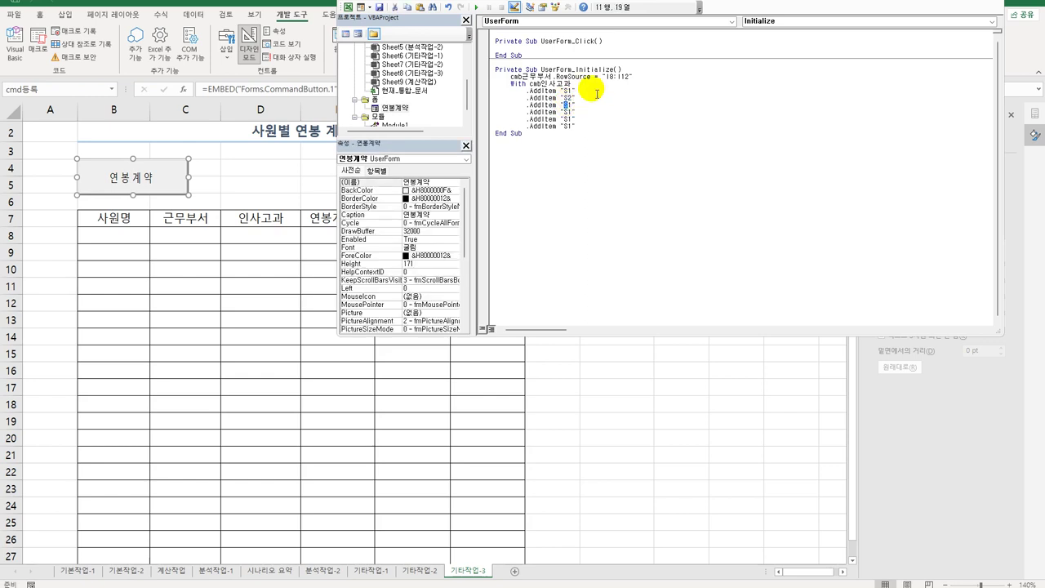
pyautogui.write('사')
pyautogui.write('A2')
pyautogui.press('Left')
pyautogui.hotkey('shift', 'Right')
pyautogui.write('B')
pyautogui.write('B')
pyautogui.hotkey('shift', 'Right')
pyautogui.write('2')
# Close the cmb인사고과 block with End With, aligned with its With line
pyautogui.press('Return')
pyautogui.press('BackSpace')
pyautogui.write('End With')
pyautogui.press('Down')
pyautogui.press('Up')
pyautogui.press('End')
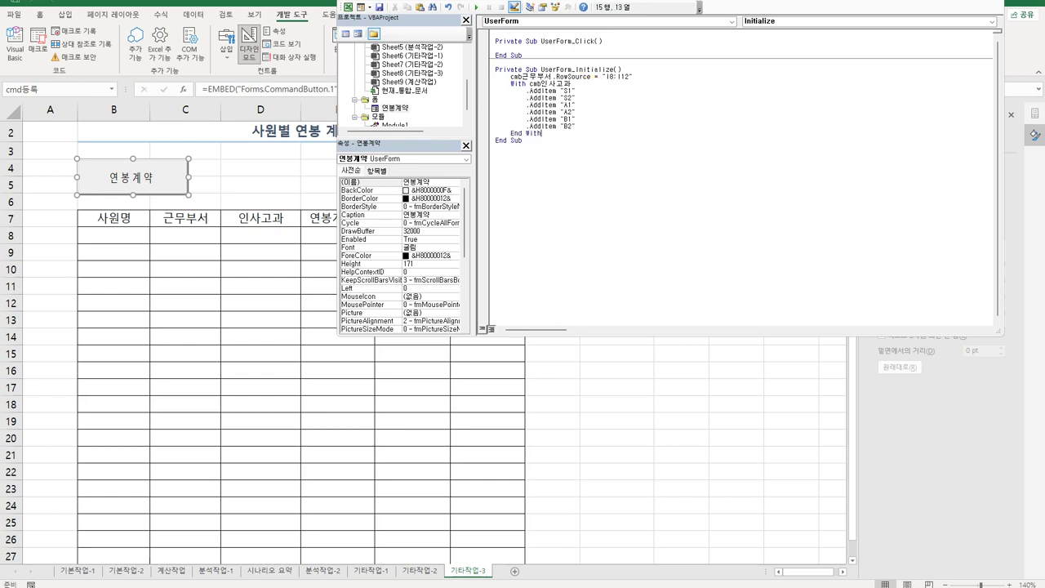
# Insert a blank line after End With and another above the cmb근무부서.RowSource statement
pyautogui.press('Return')
pyautogui.press('Up')
pyautogui.press('Up')
pyautogui.press('Up')
pyautogui.press('Up')
pyautogui.press('Up')
pyautogui.press('Up')
pyautogui.press('Up')
pyautogui.press('Up')
pyautogui.press('Up')
pyautogui.press('Up')
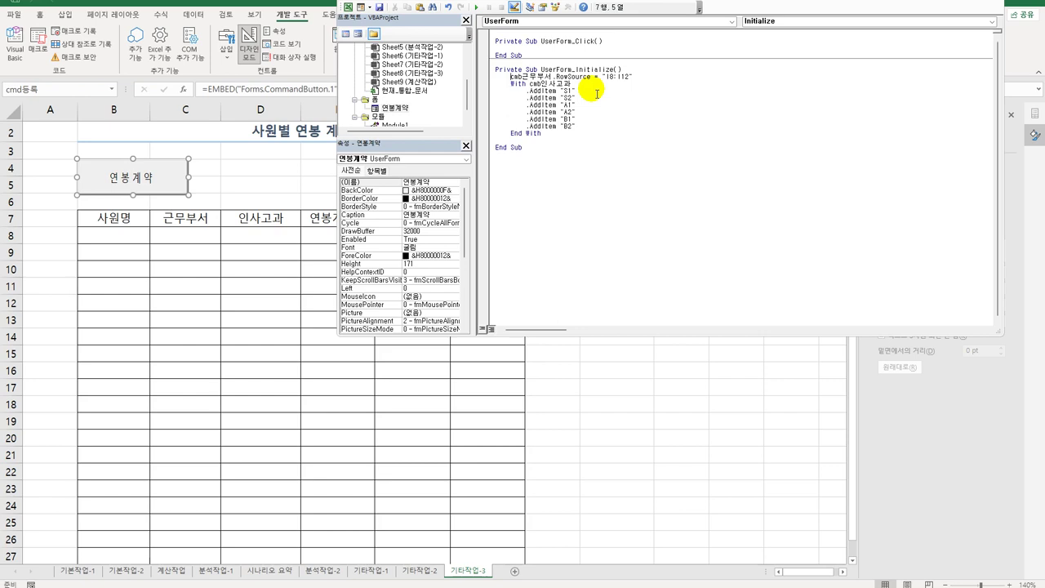
pyautogui.press('End')
pyautogui.press('Return')
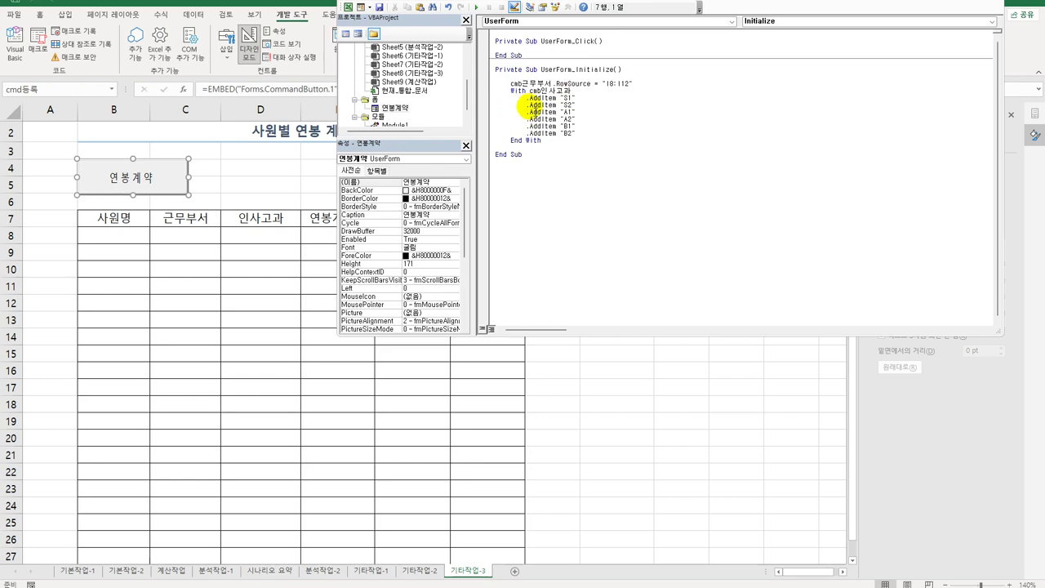
pyautogui.moveTo(529, 91); pyautogui.dragTo(582, 98)
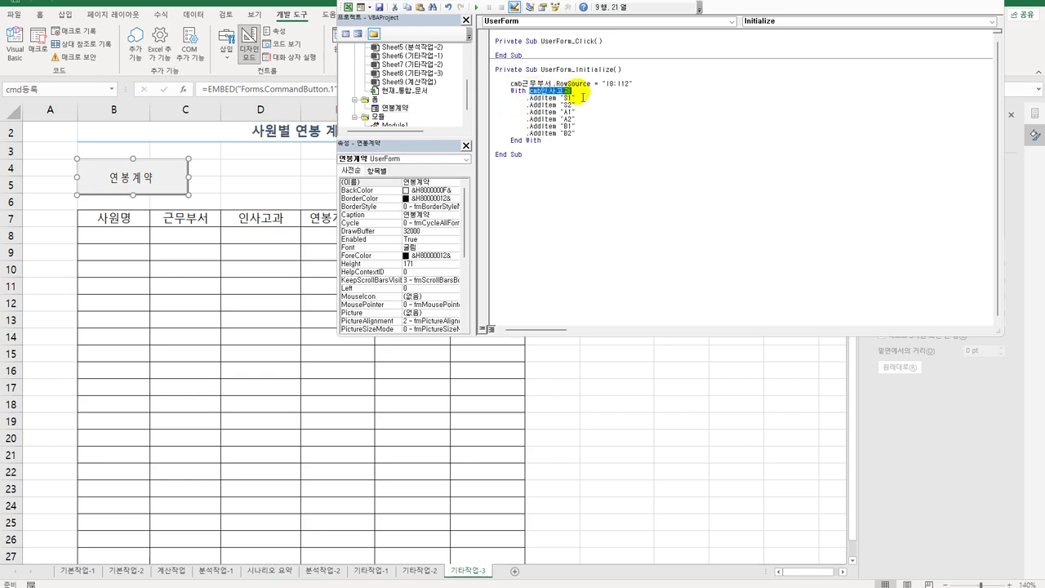
pyautogui.click(549, 161)
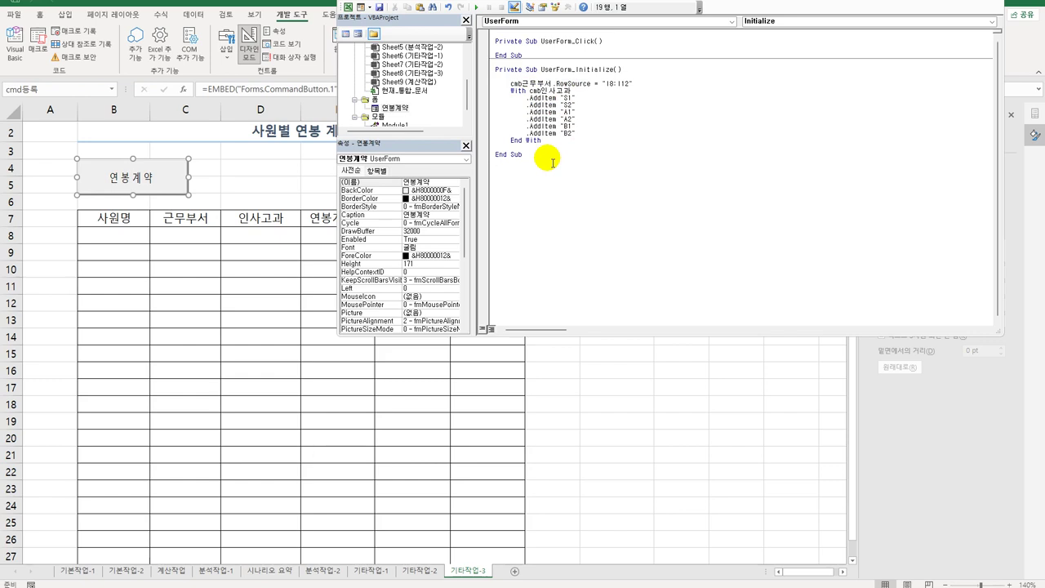
# Create the click procedure of the 연봉계약 form's 종료 button and add the statement [G5] = Date
pyautogui.doubleClick(395, 107)
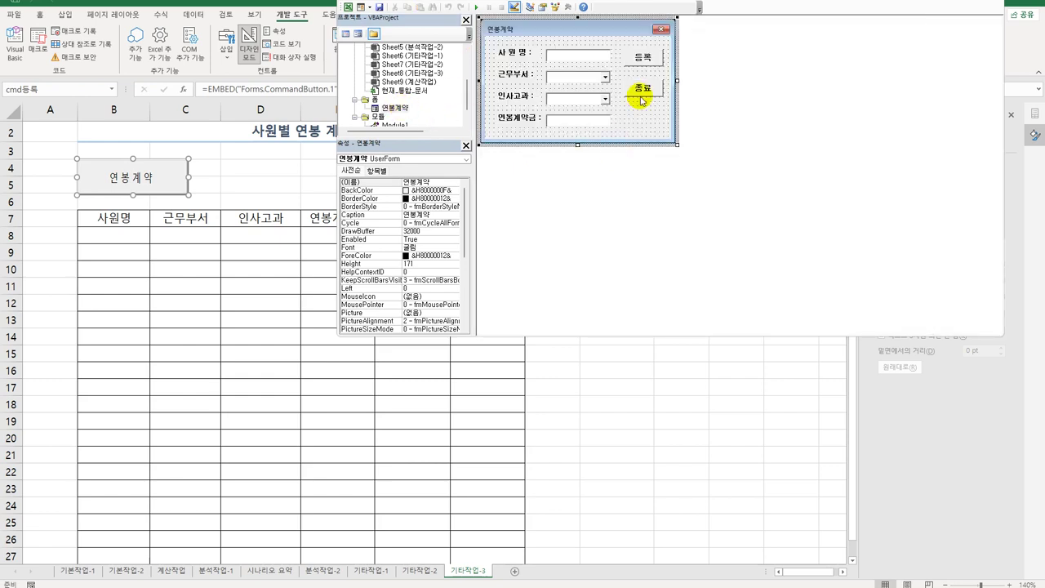
pyautogui.click(643, 96)
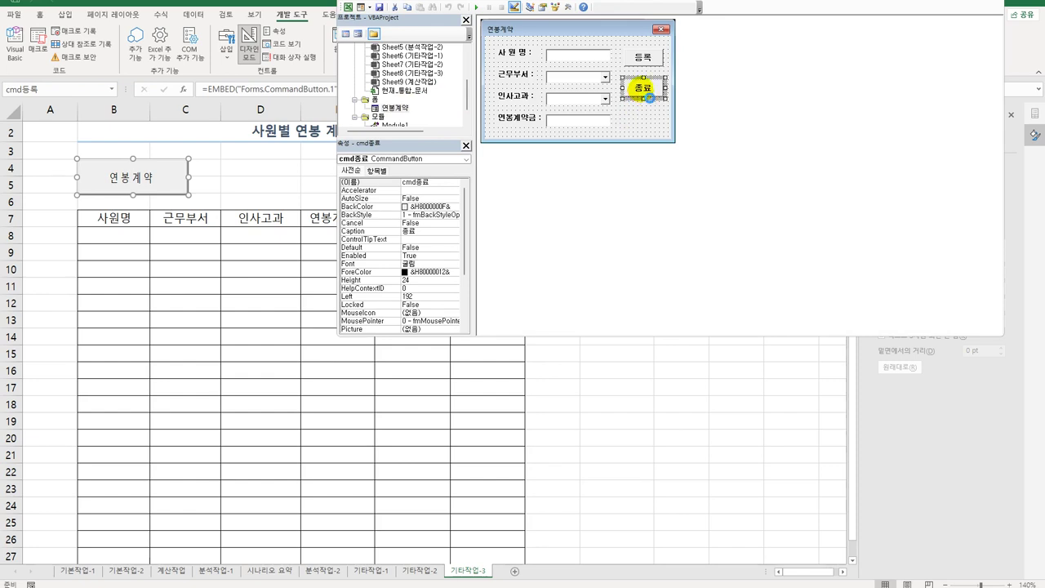
pyautogui.doubleClick(649, 96)
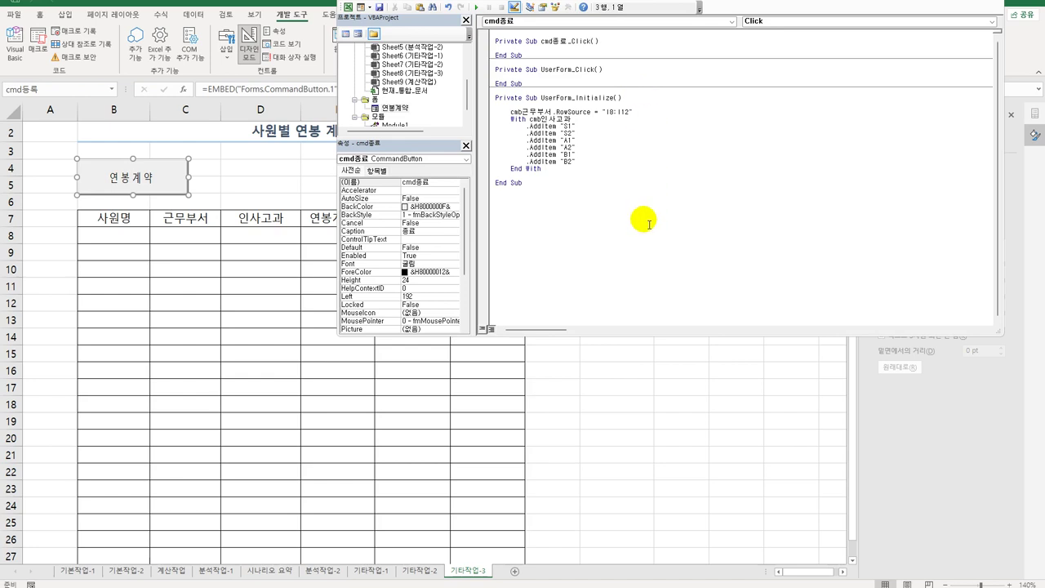
pyautogui.press('Tab')
pyautogui.write('[B5]= ㅇ')
pyautogui.press('BackSpace')
pyautogui.write('date')
pyautogui.press('Return')
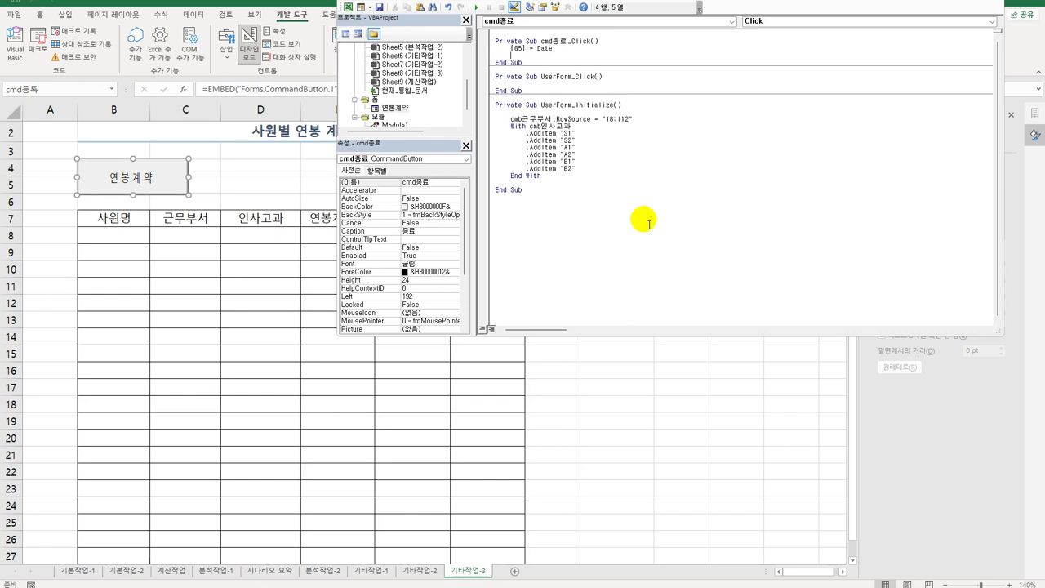
# Add the statement [G5].Font.Bold = True below the date assignment
pyautogui.write('[ㅎ')
pyautogui.write('5]')
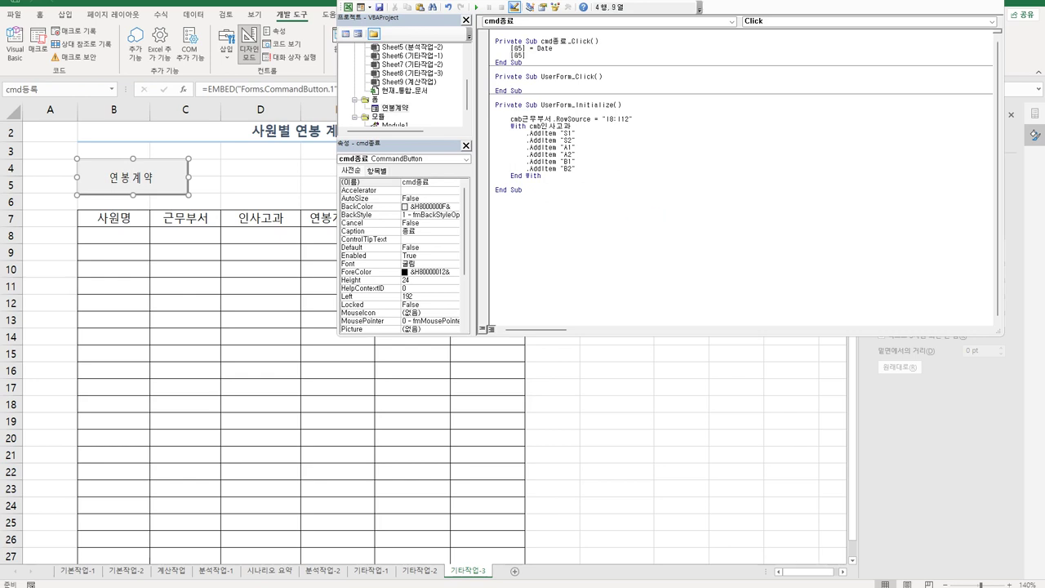
pyautogui.write('.font.')
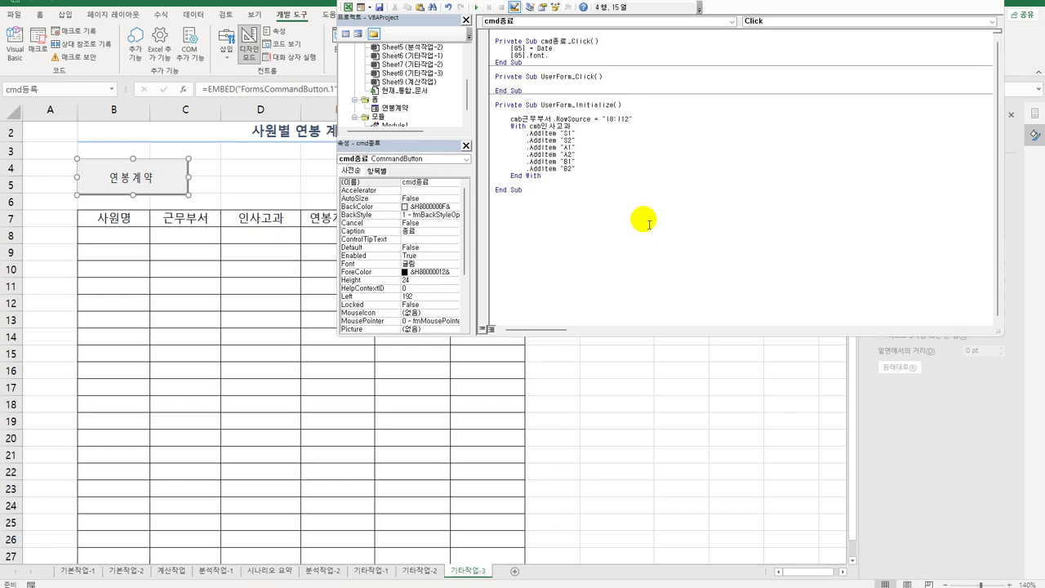
pyautogui.write('bold ')
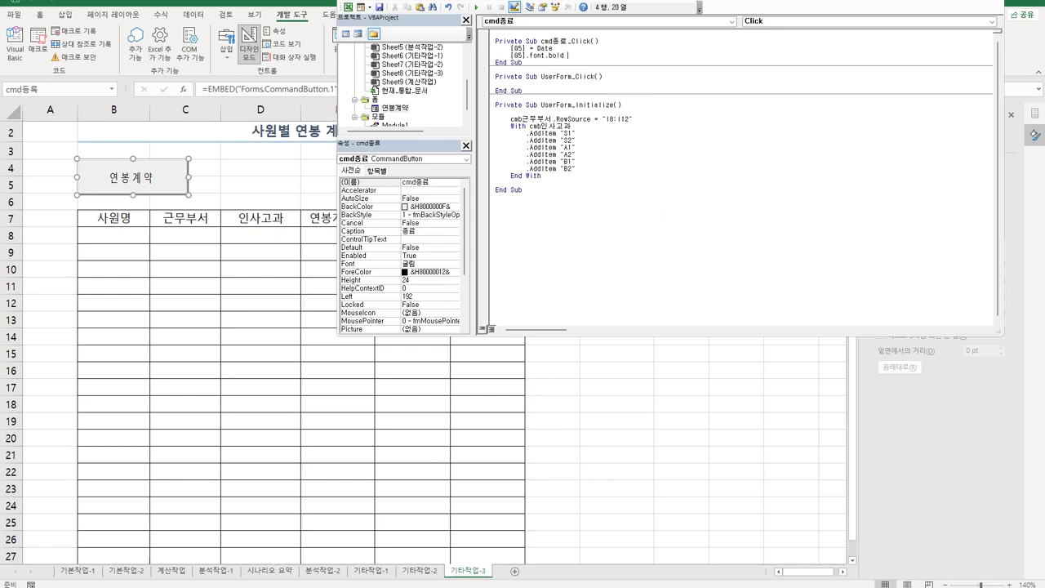
pyautogui.write('= true')
pyautogui.press('Return')
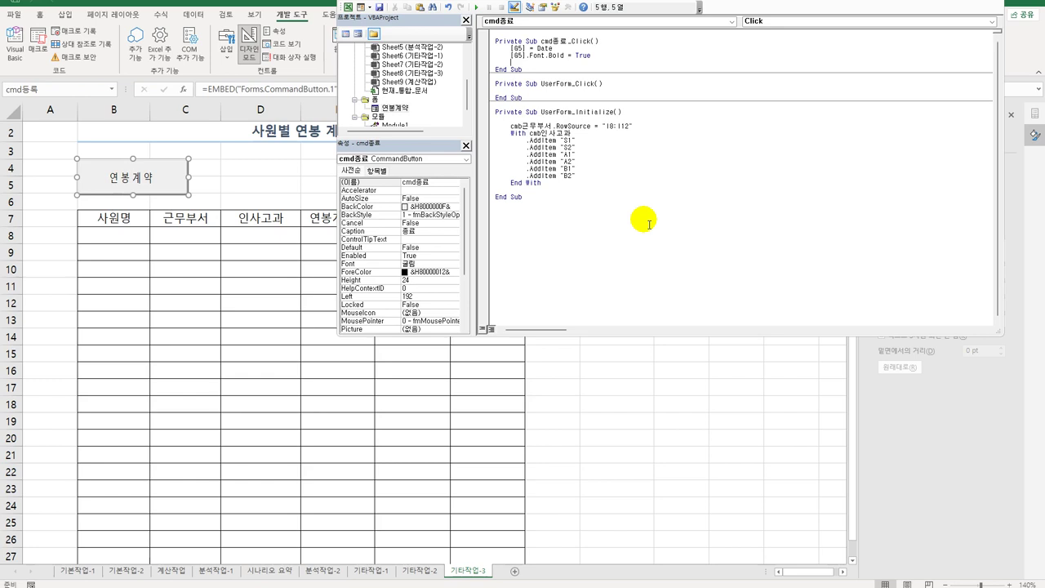
# Leave a blank line and start a MsgBox statement with Date & " 총 " as its prompt
pyautogui.press('Return')
pyautogui.write('msgbox ')
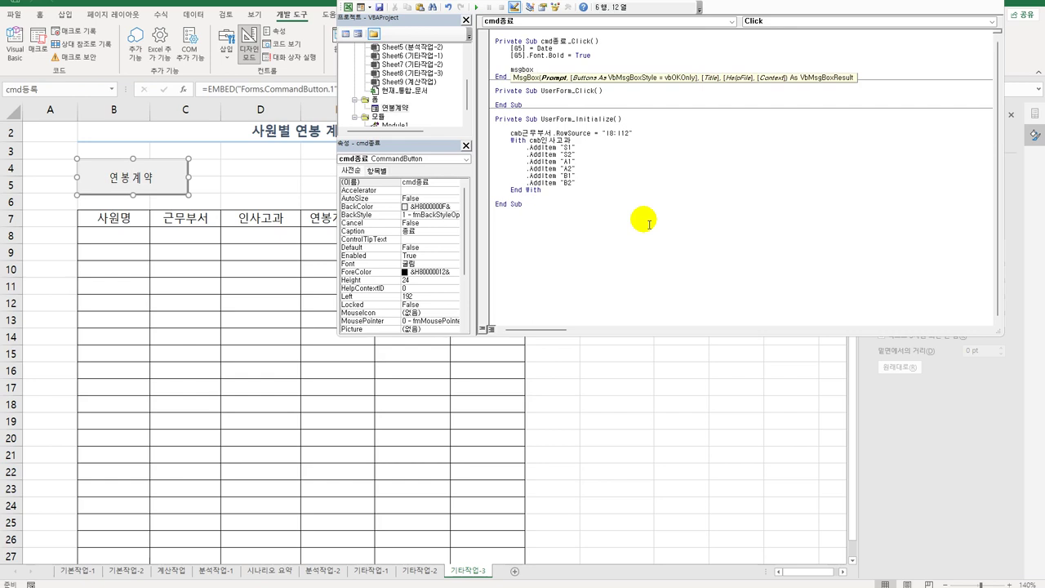
pyautogui.write('date & "')
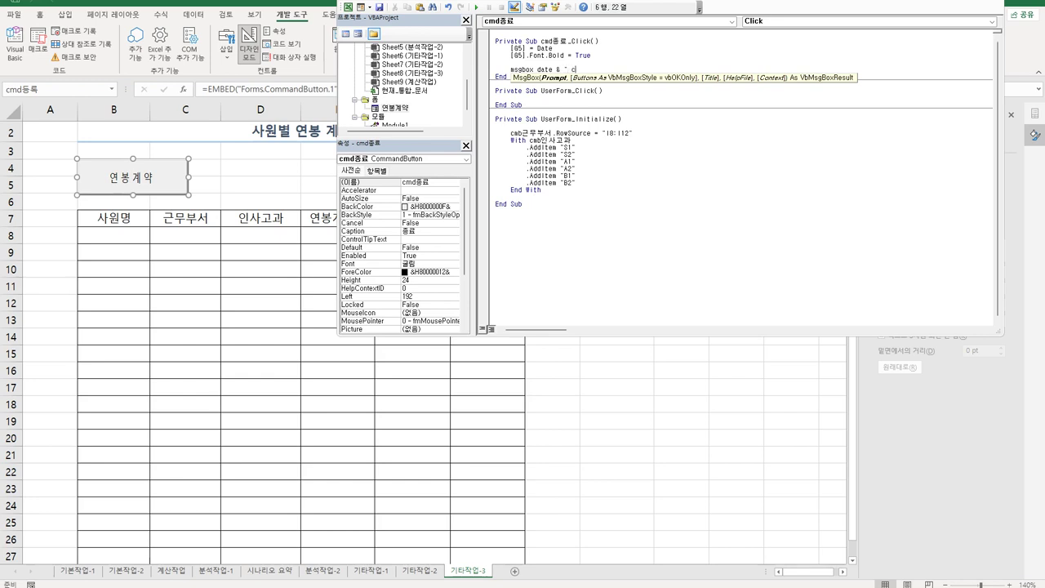
pyautogui.write('c')
pyautogui.write('총 ')
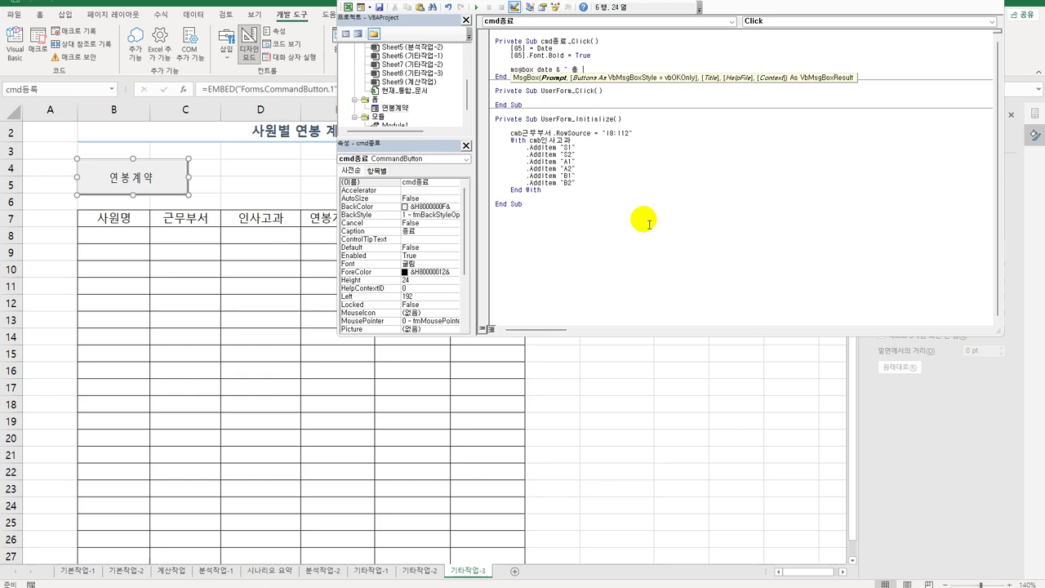
pyautogui.write('"')
# Append & Range("B7").CurrentRegion.Rows.Count -1 to the MsgBox prompt
pyautogui.write('& rabng')
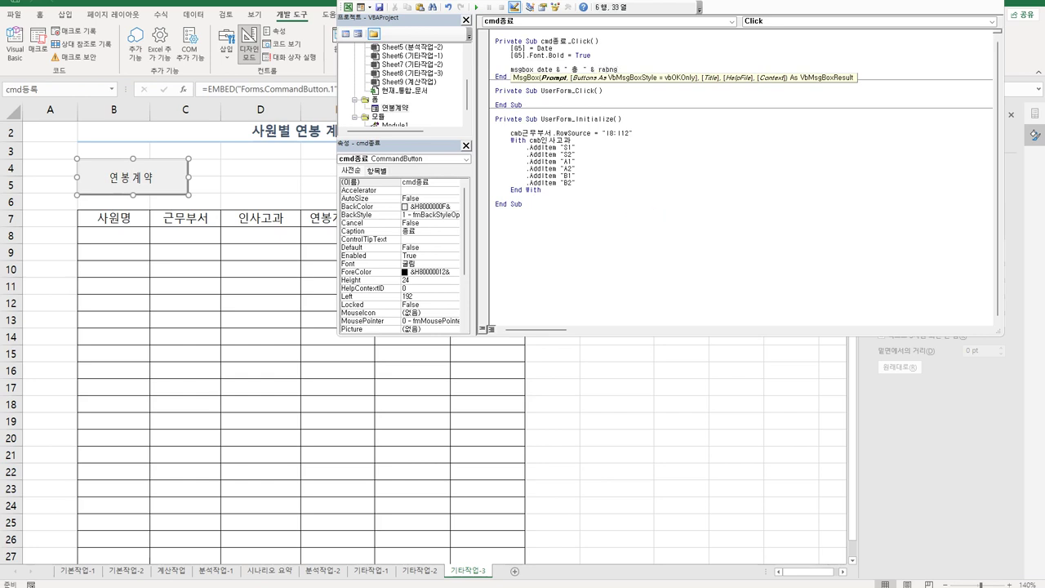
pyautogui.press('BackSpace')
pyautogui.press('BackSpace')
pyautogui.press('BackSpace')
pyautogui.write('nge(')
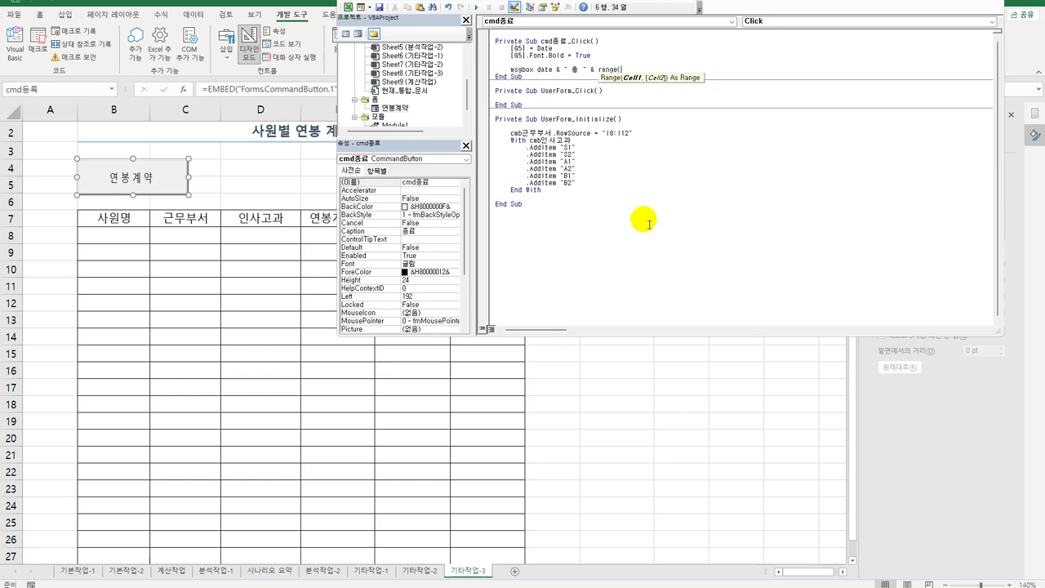
pyautogui.write('"B7"')
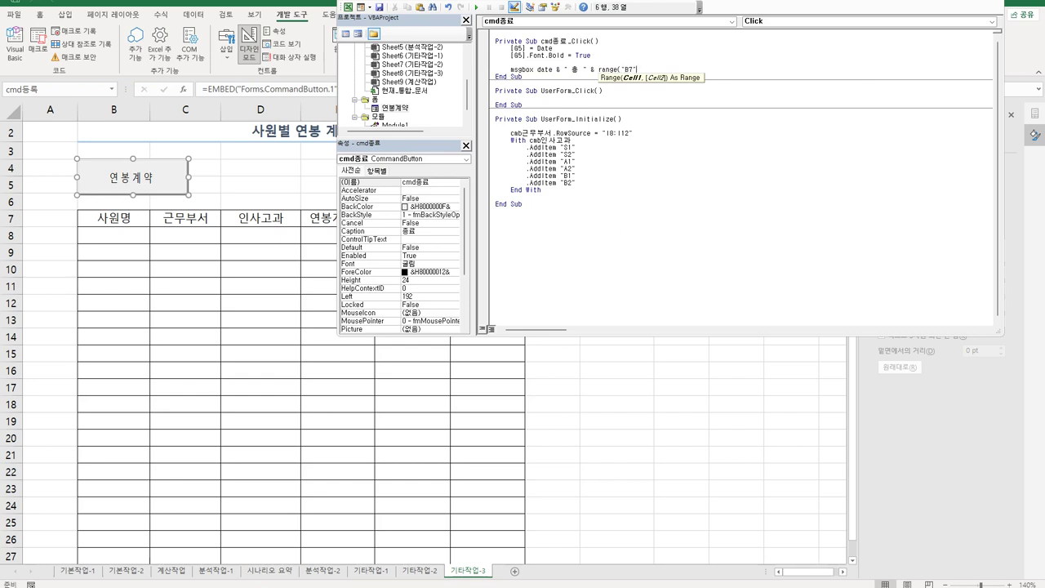
pyautogui.write(').cu')
pyautogui.press('Down')
pyautogui.press('Tab')
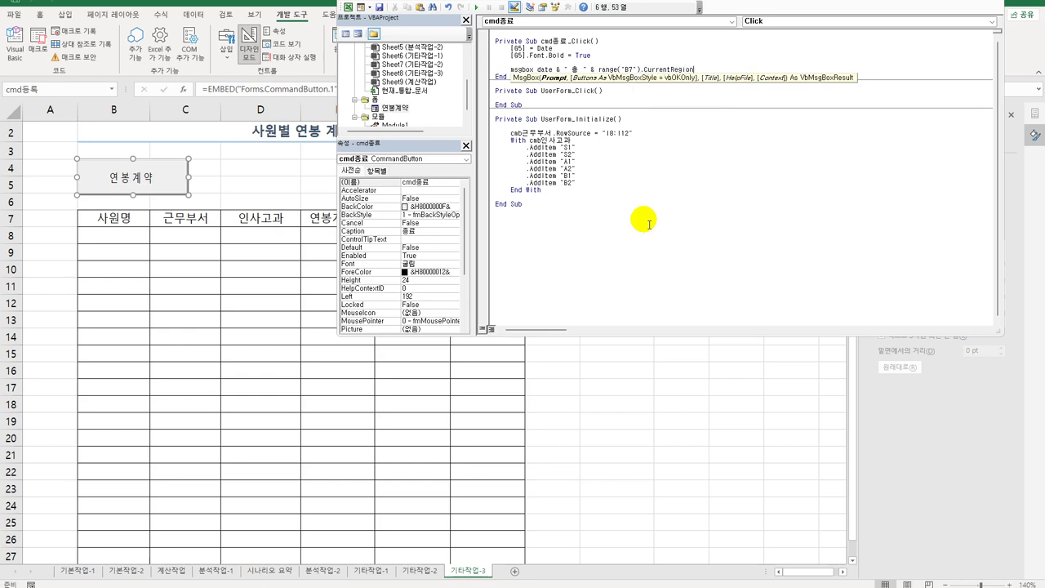
pyautogui.write('.Rows.count')
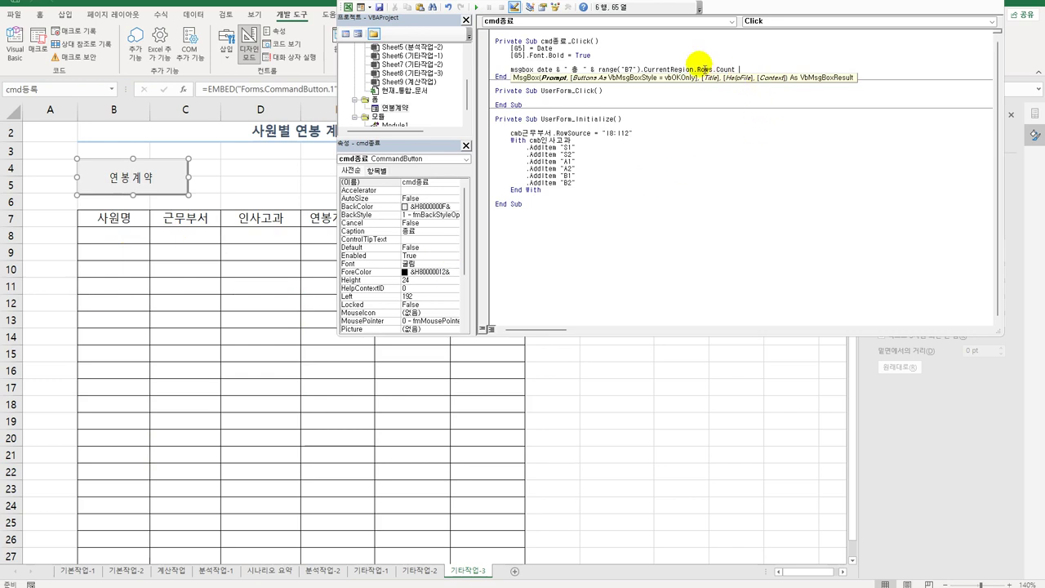
pyautogui.moveTo(599, 69); pyautogui.dragTo(735, 70)
pyautogui.click(745, 70)
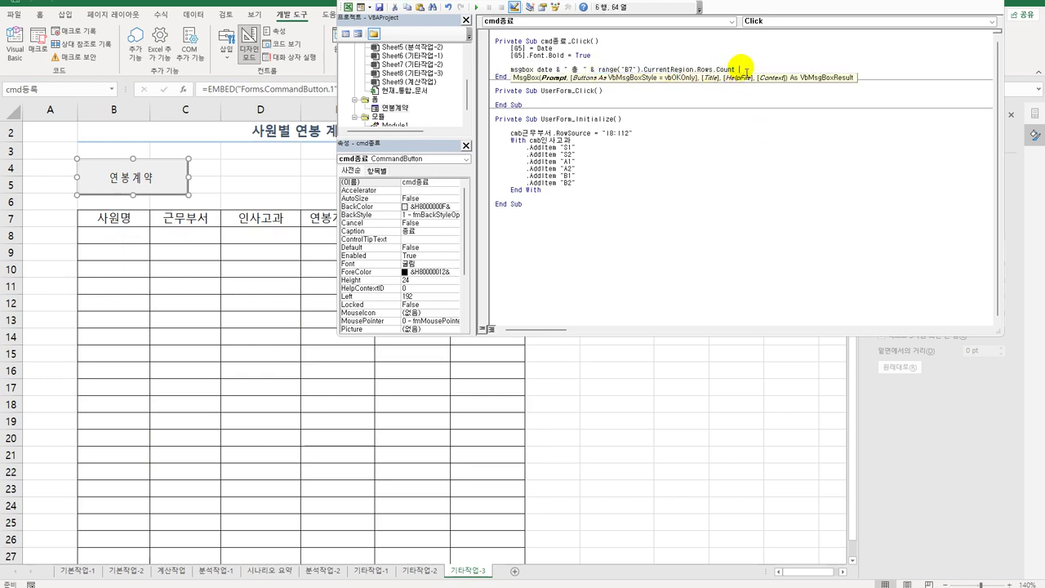
pyautogui.write('-1')
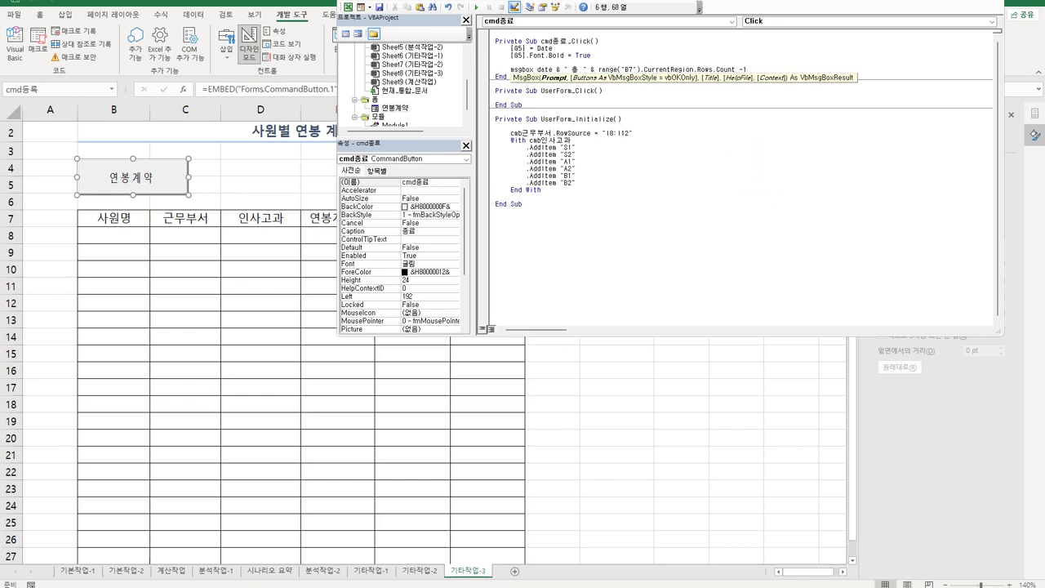
# Append & "건 입력 완료" to the end of the MsgBox prompt
pyautogui.write(' & "')
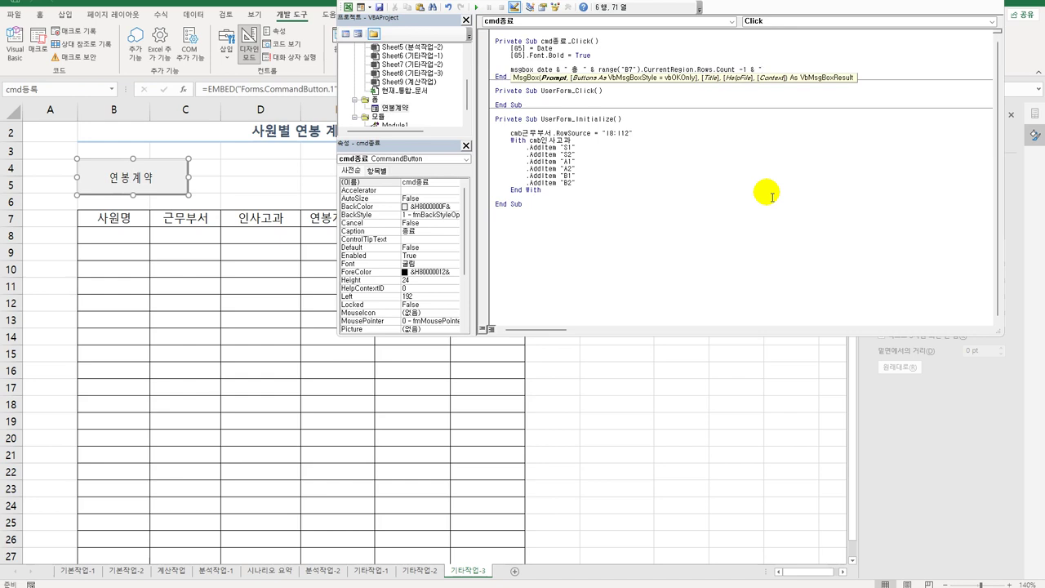
pyautogui.write('r')
pyautogui.press('BackSpace')
pyautogui.press('BackSpace')
pyautogui.write('건 ')
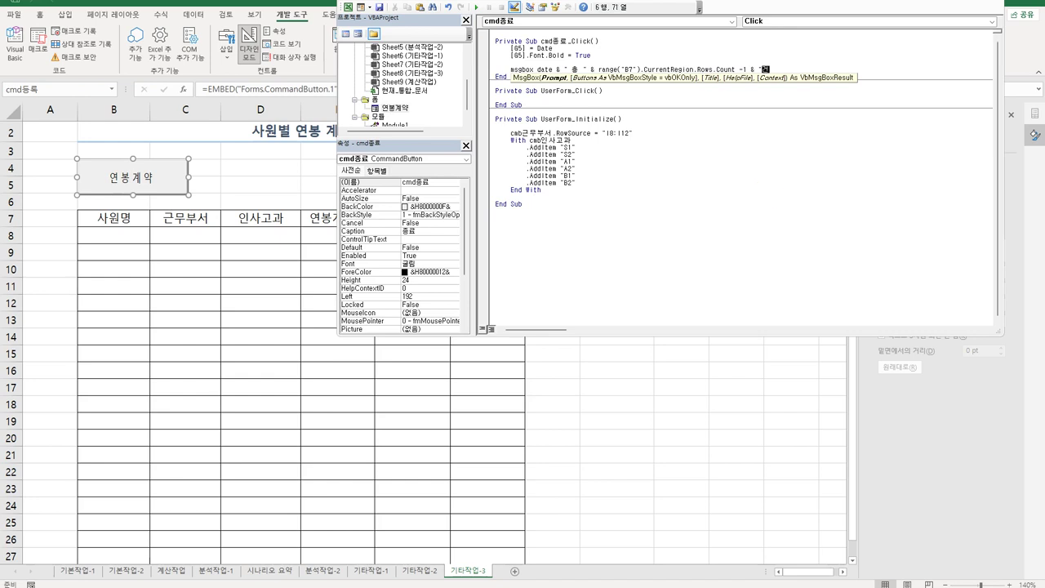
pyautogui.write('입력 완')
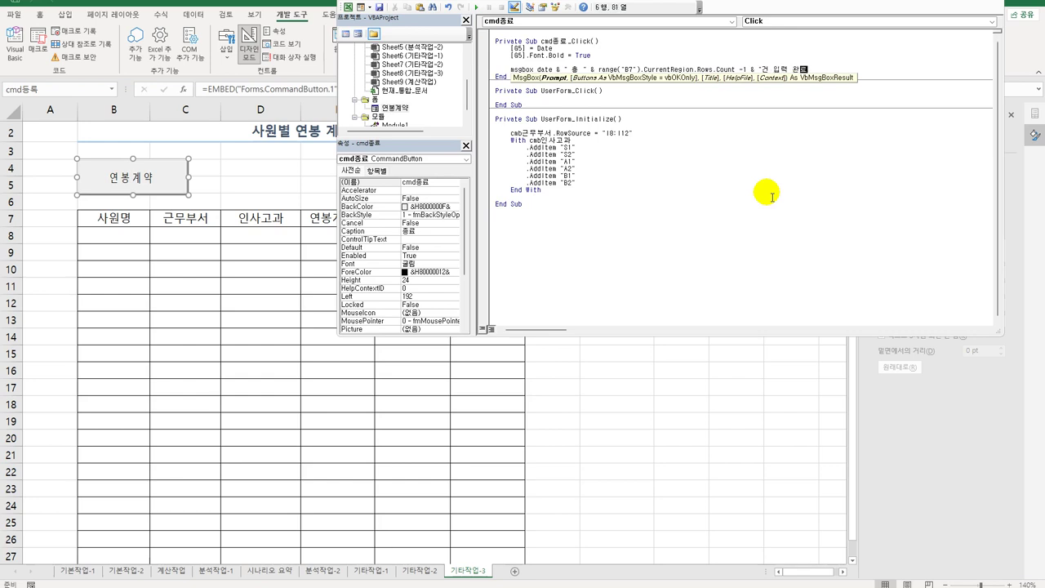
pyautogui.write('료",')
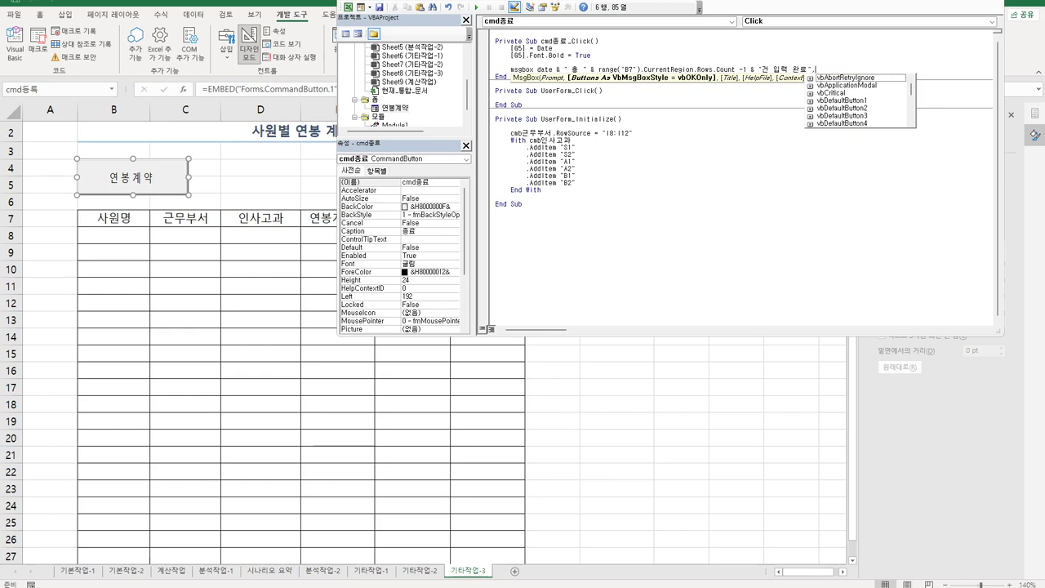
# Skip the MsgBox buttons argument, set the title to "폼 닫기", and add the statement Unload Me below it
pyautogui.write(',')
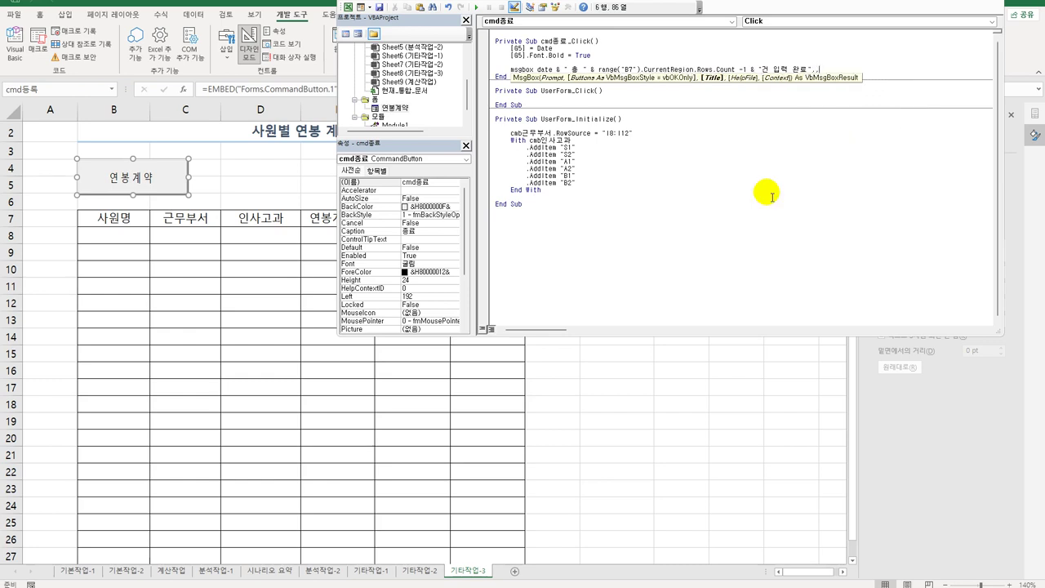
pyautogui.write('"폼 닫기"')
pyautogui.press('Return')
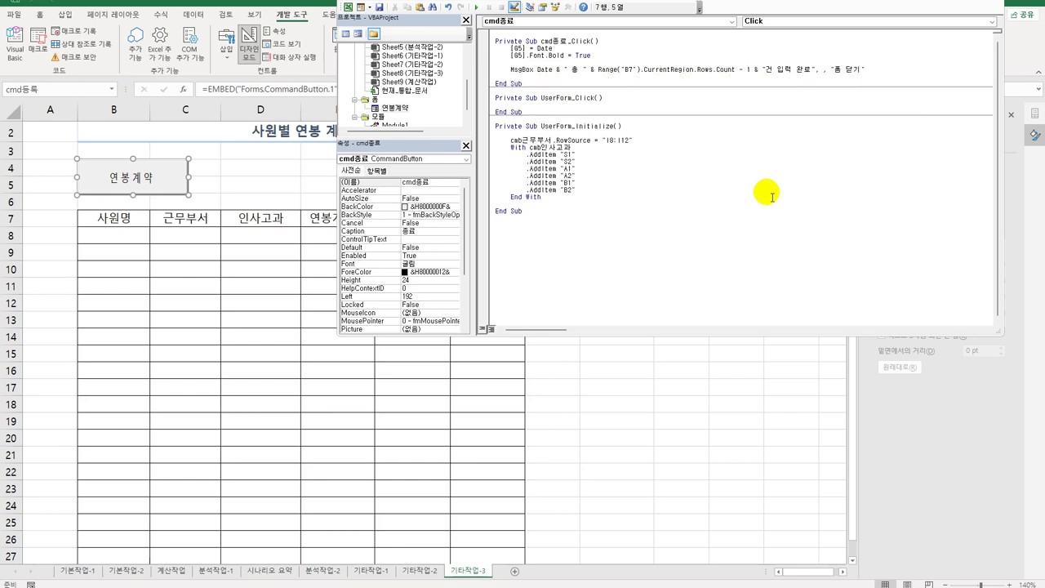
pyautogui.write('u')
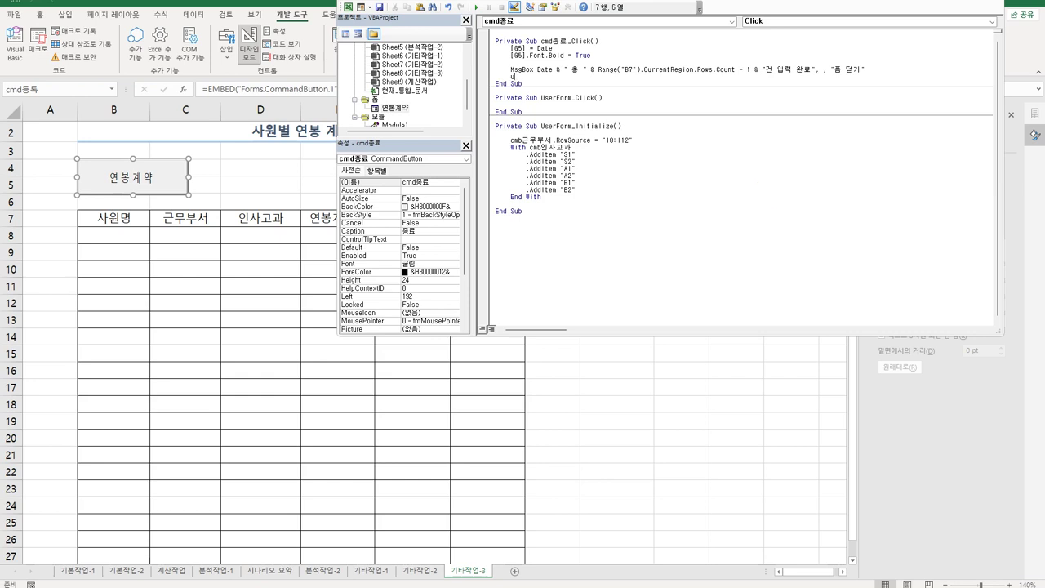
pyautogui.write('nload Me')
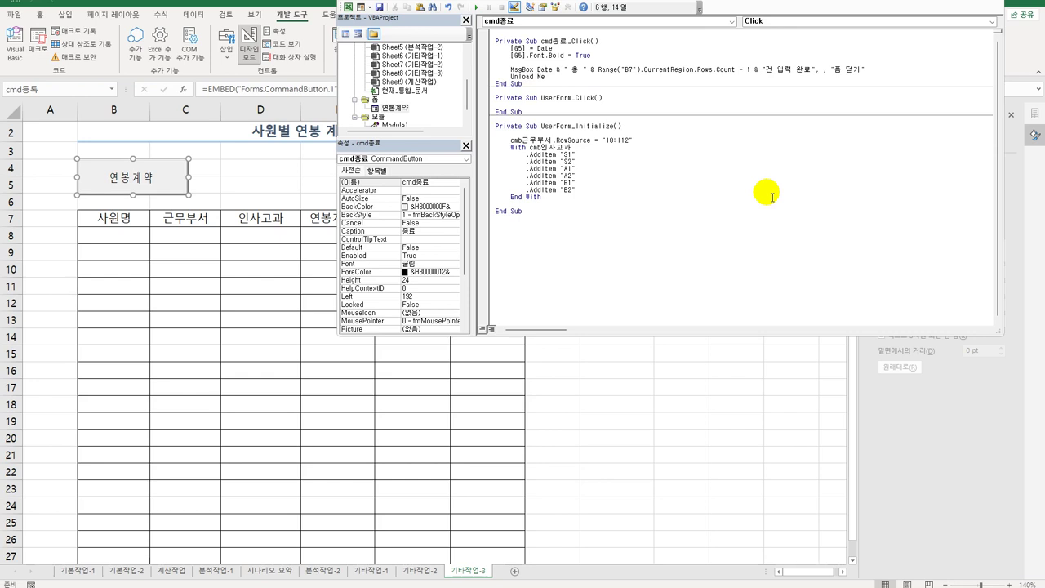
# Create the click procedure of the 연봉계약 form's 등록 button and insert blank lines for its code
pyautogui.doubleClick(399, 110)
pyautogui.click(647, 58)
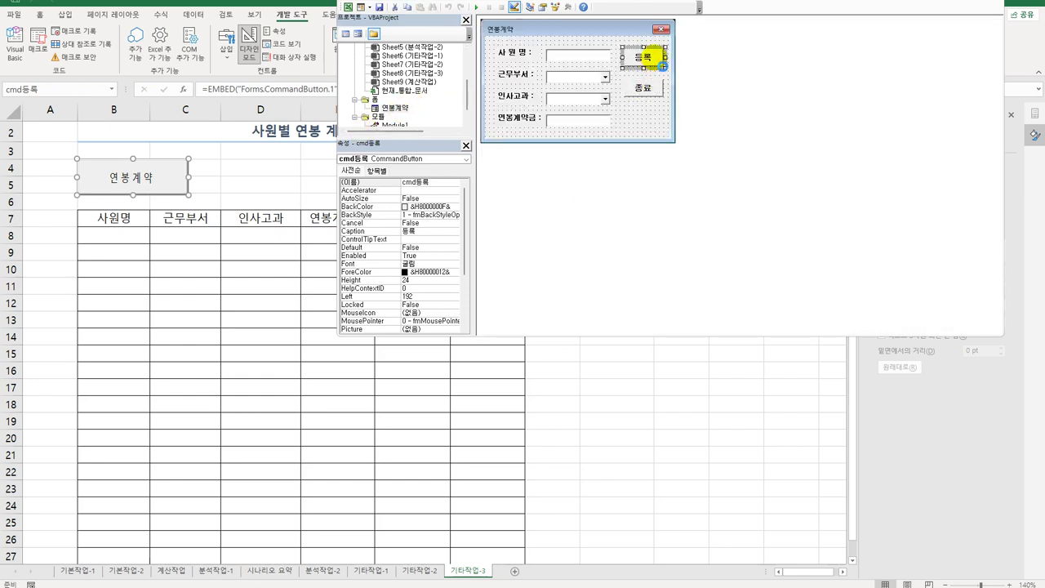
pyautogui.doubleClick(649, 59)
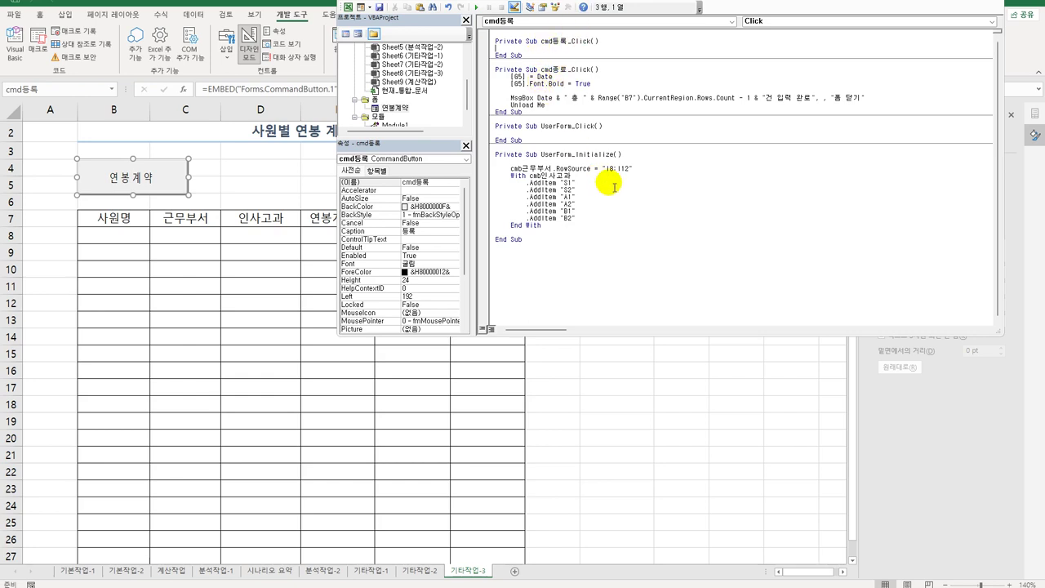
pyautogui.press('Return')
pyautogui.press('Return')
pyautogui.press('Tab')
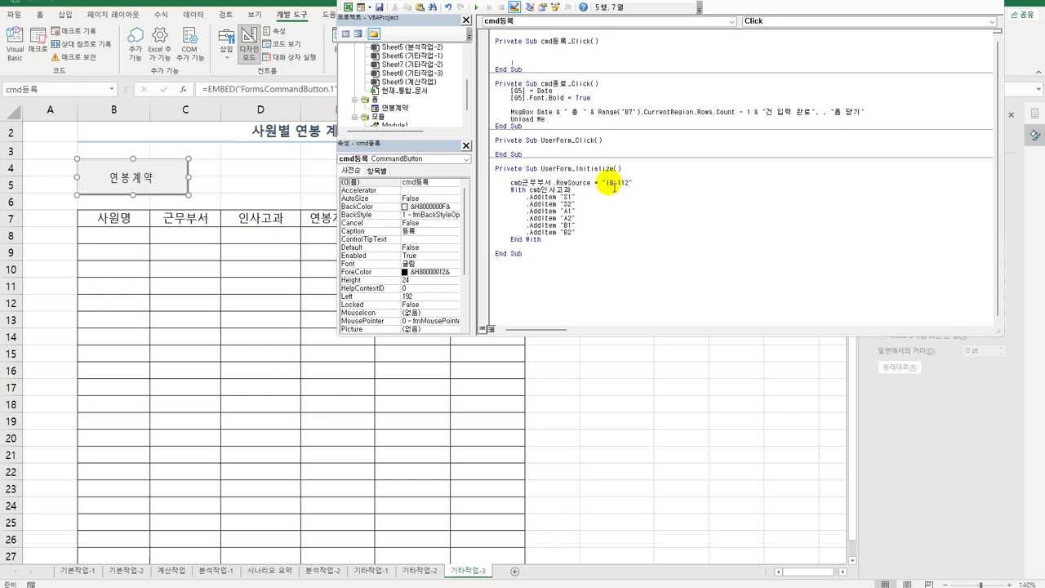
# Add the statement i = Range("B7").CurrentRegion.Rows.Count + 7 to the 등록 button's click procedure
pyautogui.write('i = range(')
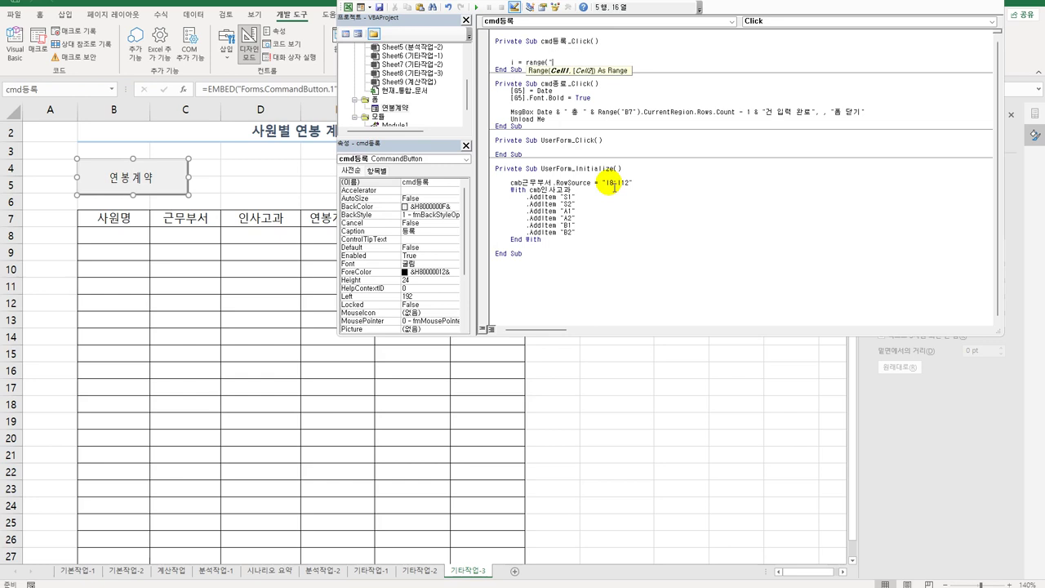
pyautogui.write('"B7").CurrentRegion.')
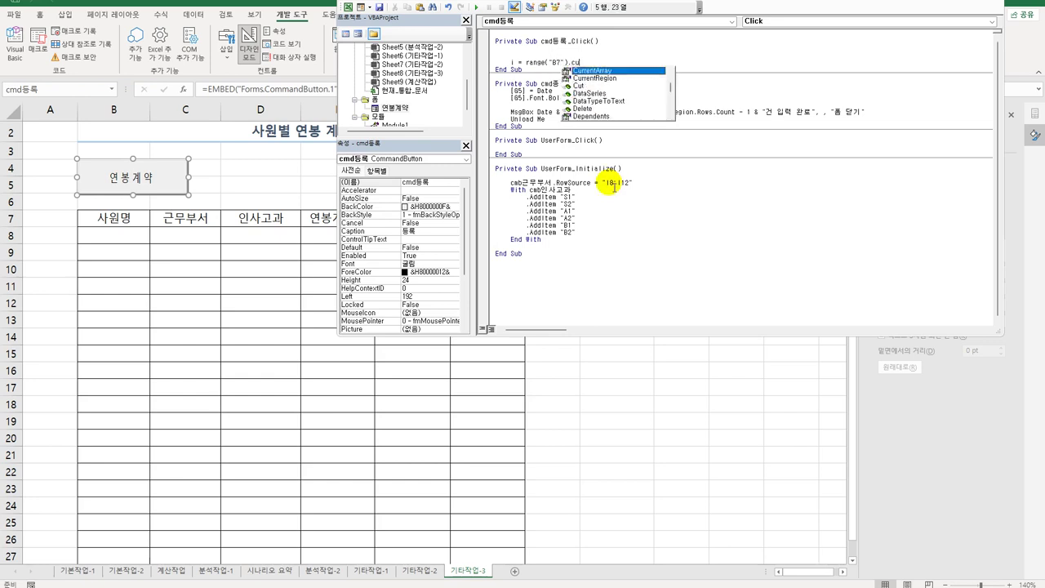
pyautogui.write('Rows.count')
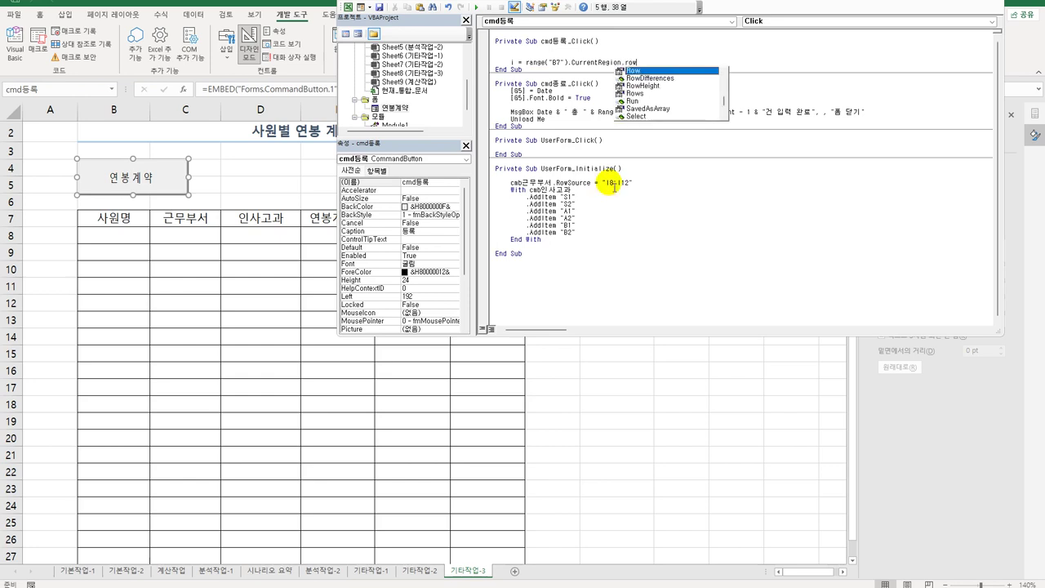
pyautogui.write(' +')
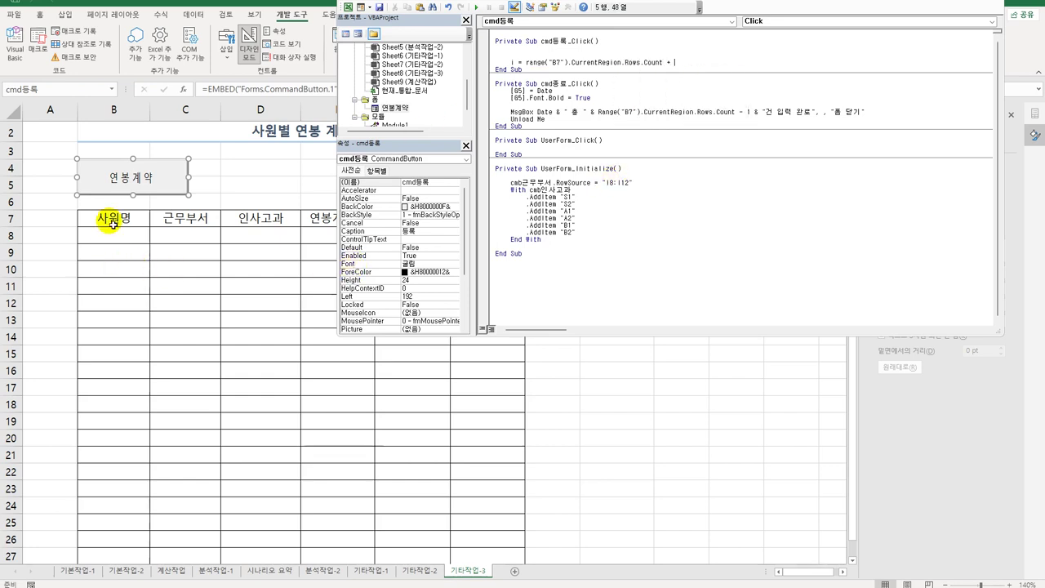
pyautogui.scroll(1, 54, 139)
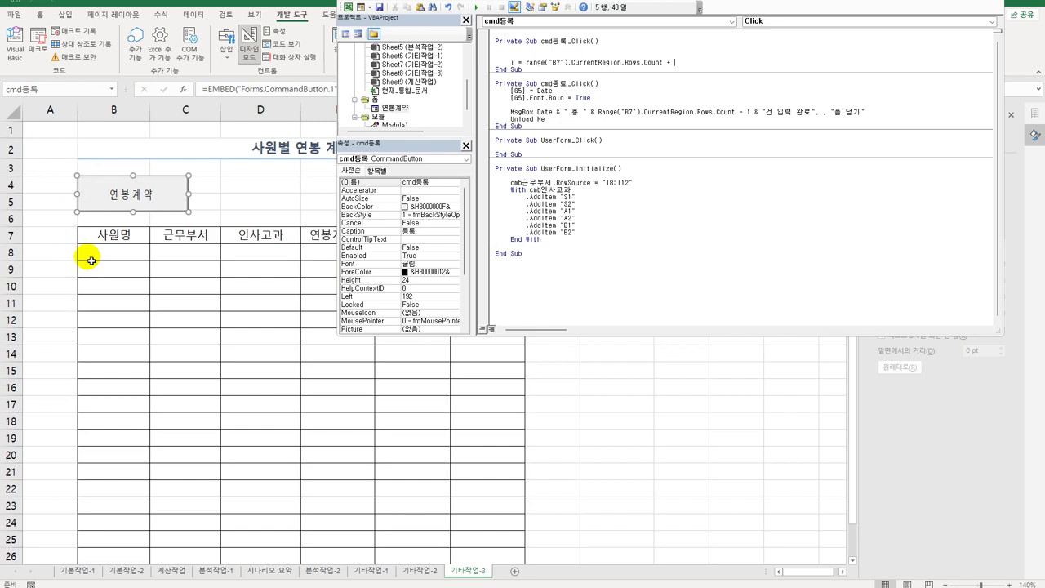
pyautogui.write('7')
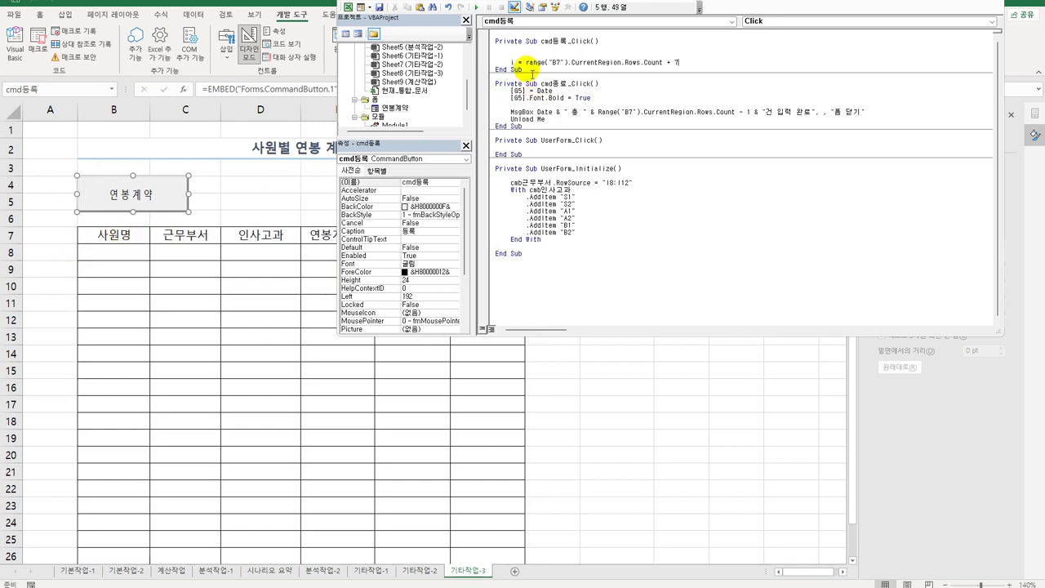
pyautogui.click(527, 63)
pyautogui.moveTo(527, 63); pyautogui.dragTo(668, 65)
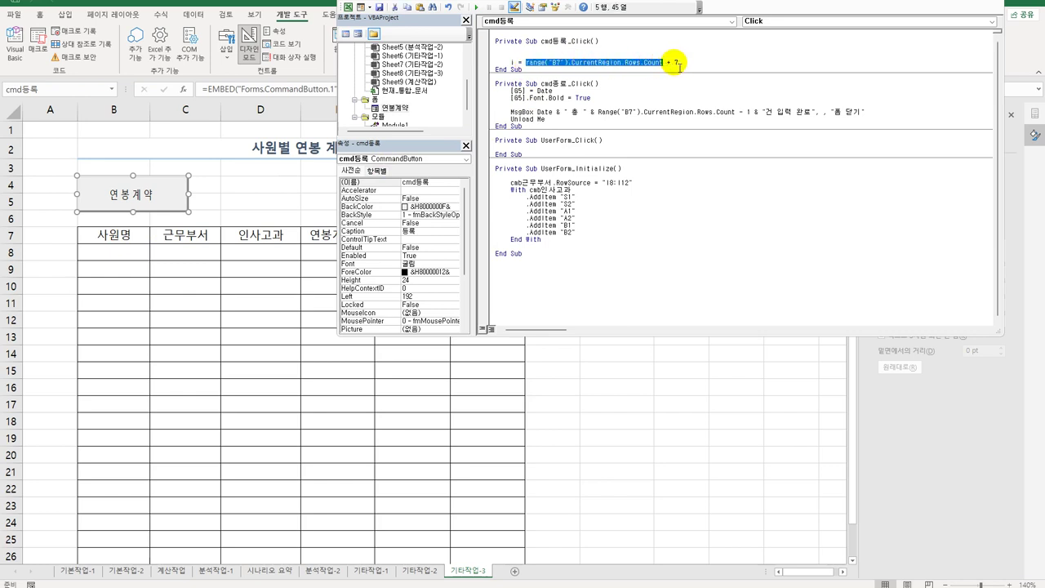
pyautogui.doubleClick(676, 63)
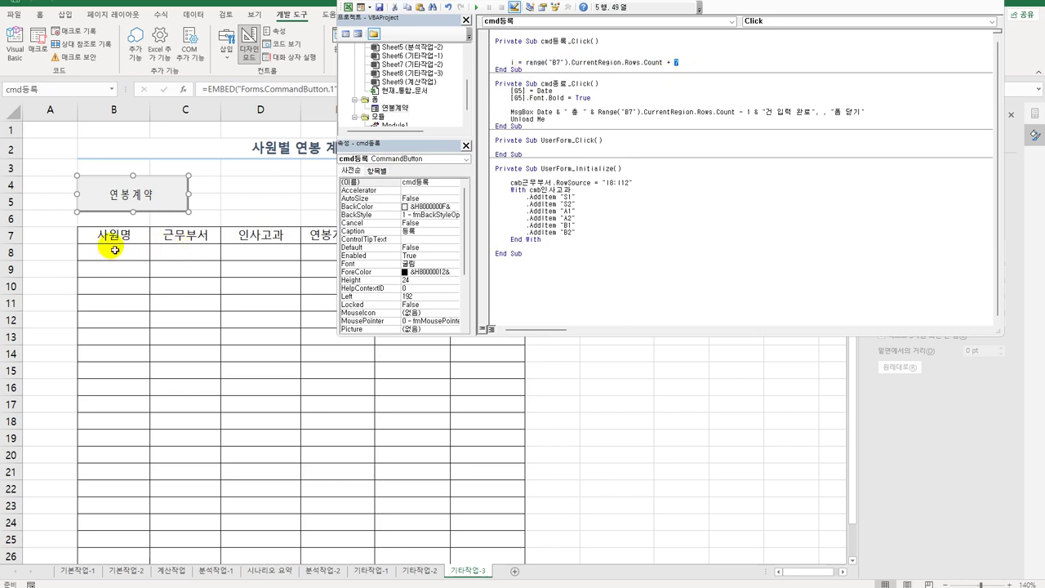
pyautogui.click(719, 71)
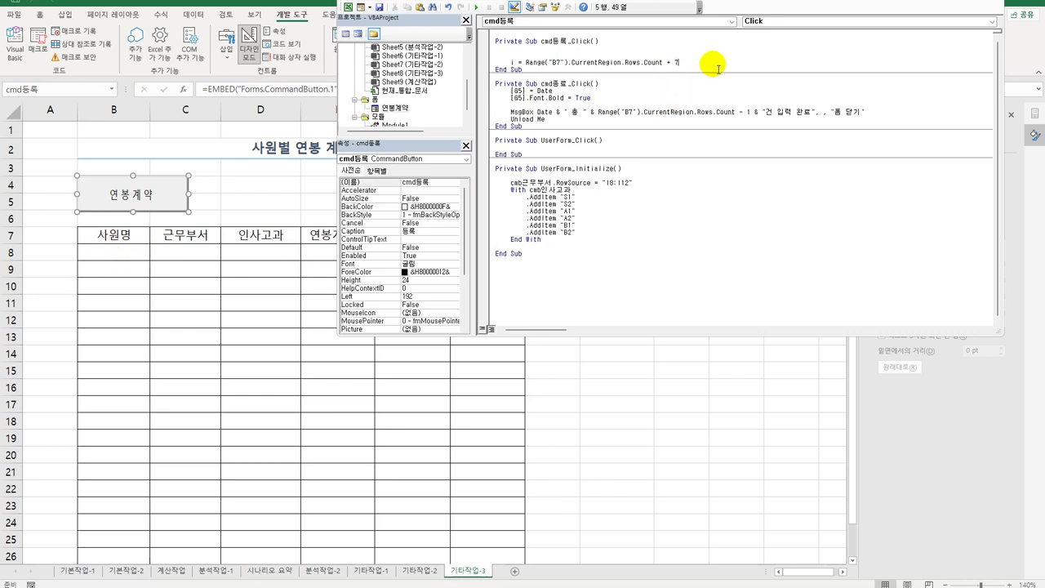
# Leave a blank line below the row calculation and start an assignment to Cells(i, 2)
pyautogui.click(719, 65)
pyautogui.press('Return')
pyautogui.press('Return')
pyautogui.write('cells(i,')
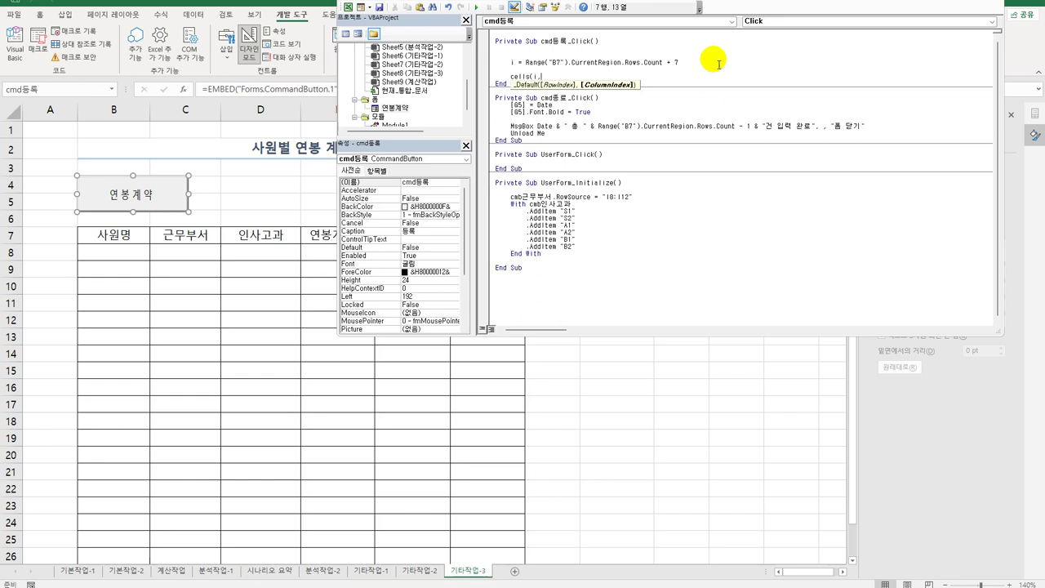
pyautogui.write('2)')
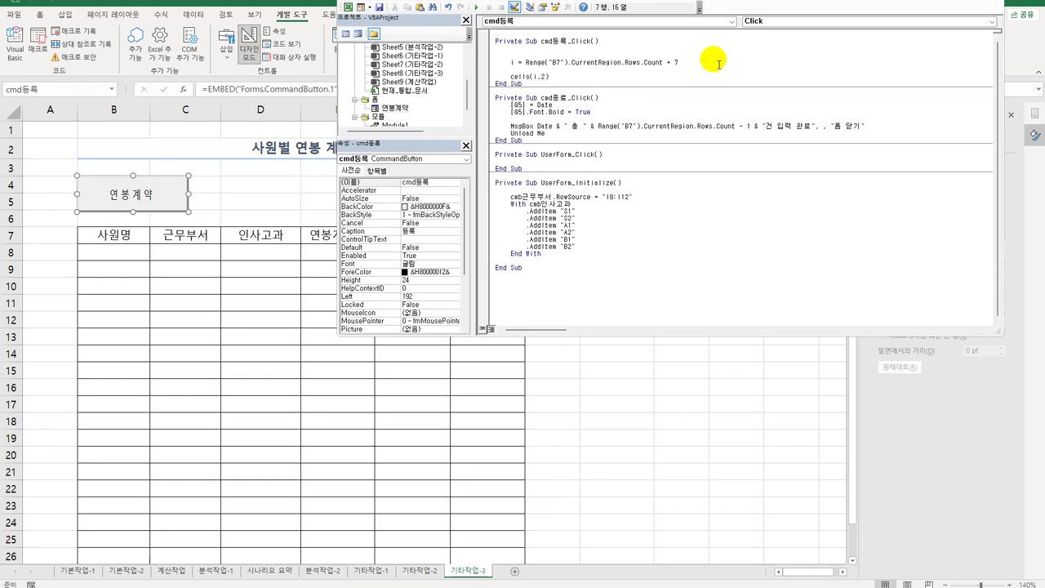
pyautogui.write(' =')
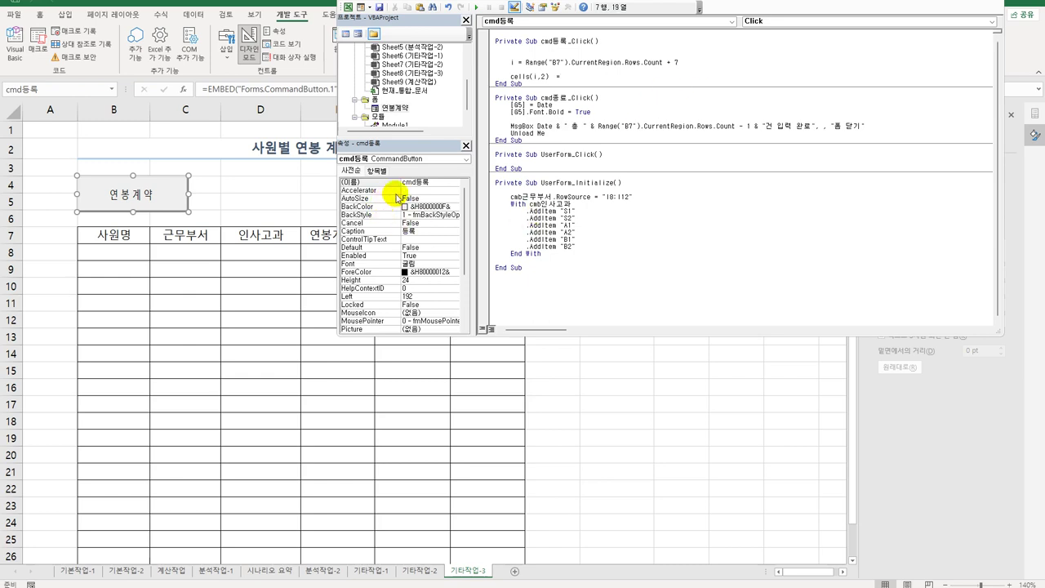
# Copy the name of the form's 사원명 text box and complete the Cells(i, 2) assignment with txt사원명.Value
pyautogui.doubleClick(396, 107)
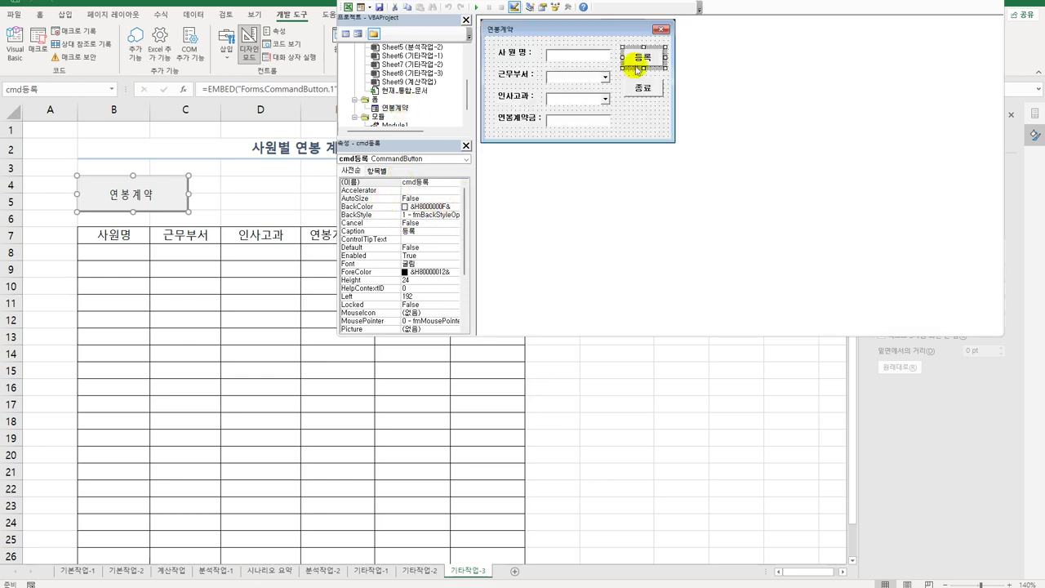
pyautogui.click(573, 57)
pyautogui.click(367, 183)
pyautogui.hotkey('ctrl', 'c')
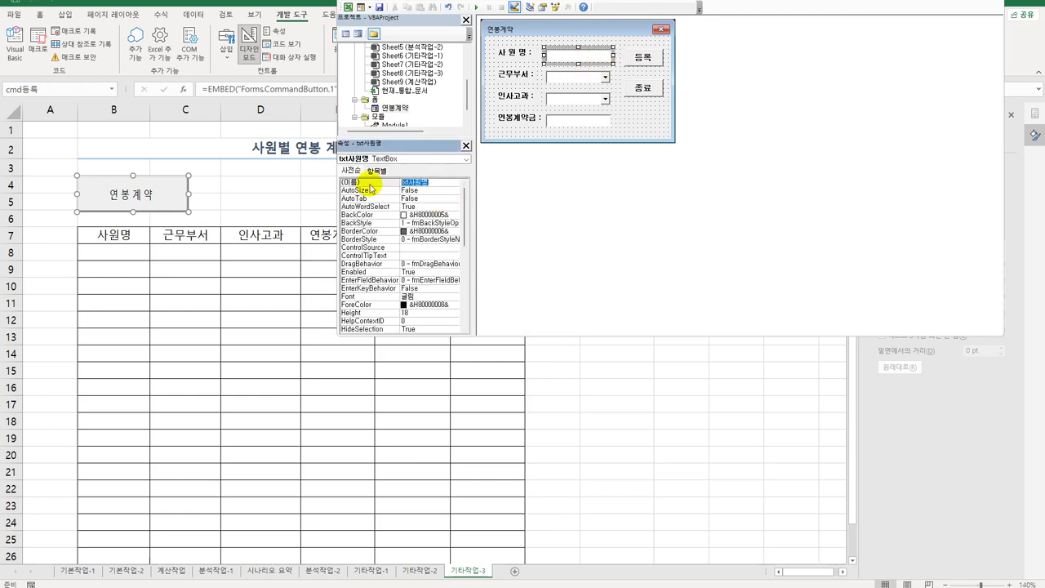
pyautogui.doubleClick(648, 58)
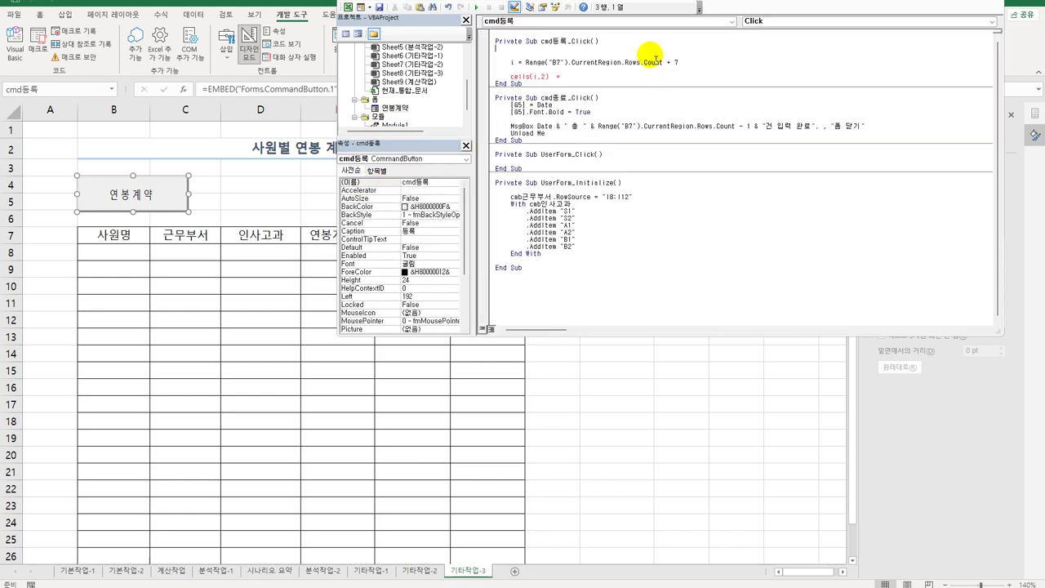
pyautogui.click(593, 80)
pyautogui.hotkey('ctrl', 'v')
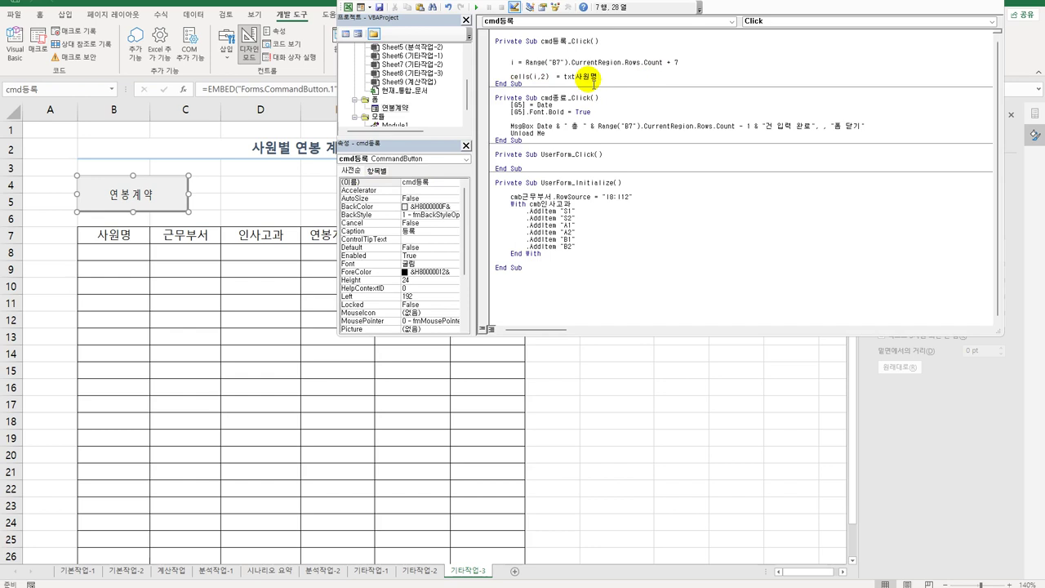
pyautogui.write('.Value')
pyautogui.press('Return')
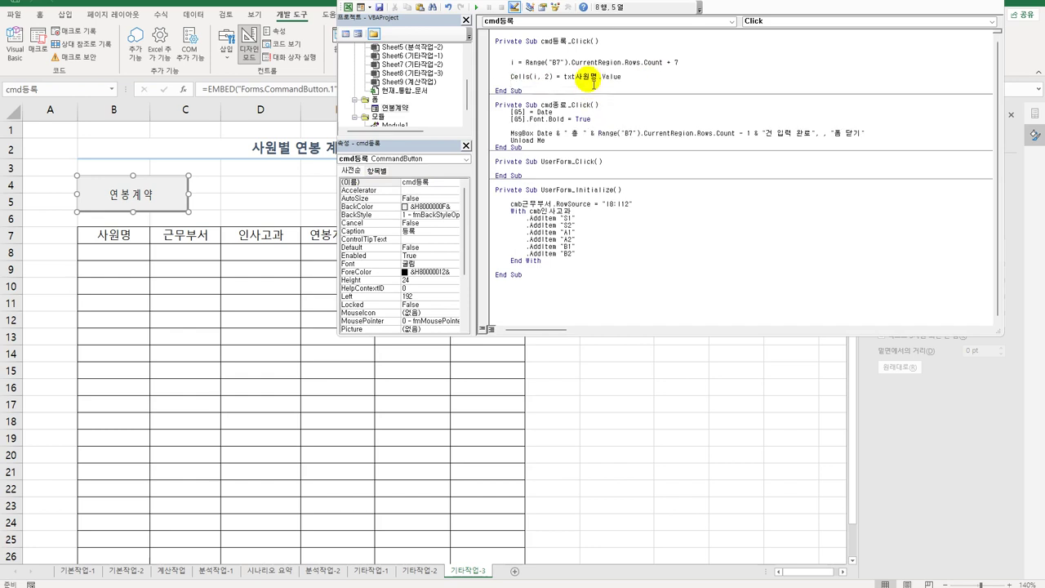
# Duplicate the line Cells(i, 2) = txt사원명.Value five times directly below the original
pyautogui.press('Up')
pyautogui.hotkey('shift', 'End')
pyautogui.hotkey('ctrl', 'c')
pyautogui.press('Down')
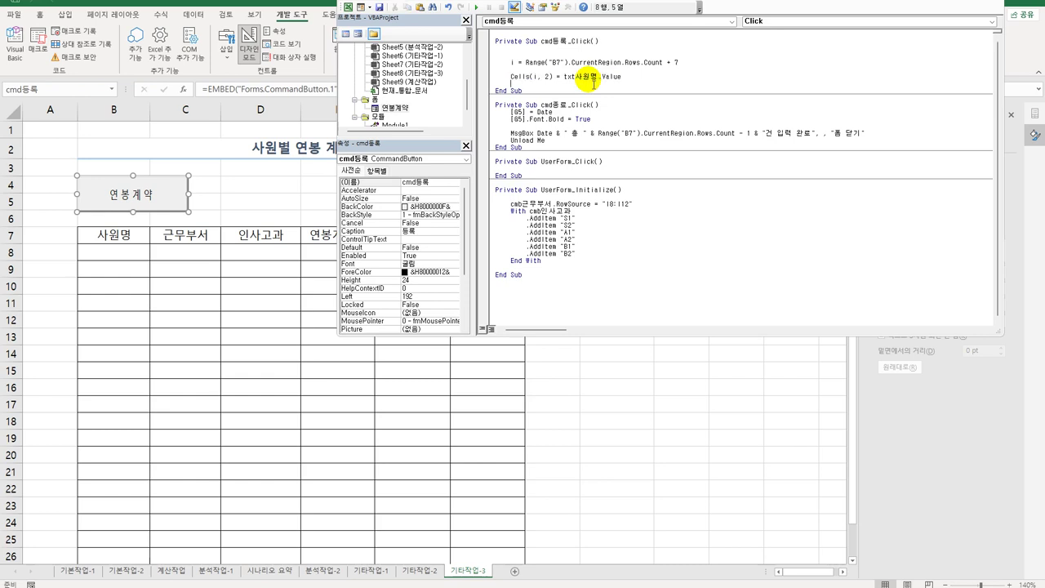
pyautogui.hotkey('ctrl', 'v')
pyautogui.press('Return')
pyautogui.hotkey('ctrl', 'v')
pyautogui.press('Return')
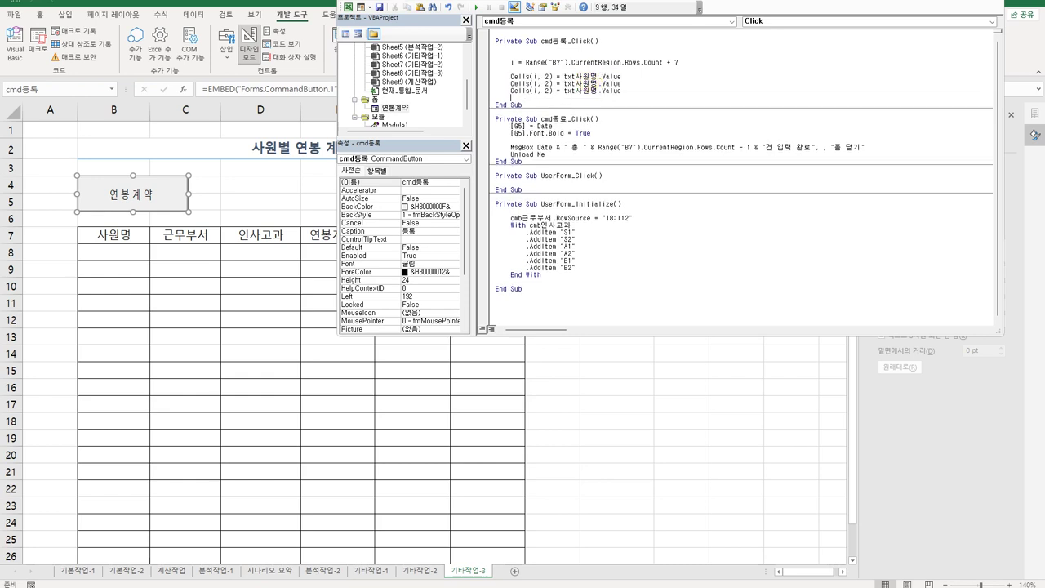
pyautogui.hotkey('ctrl', 'v')
pyautogui.press('Return')
pyautogui.hotkey('ctrl', 'v')
pyautogui.press('Return')
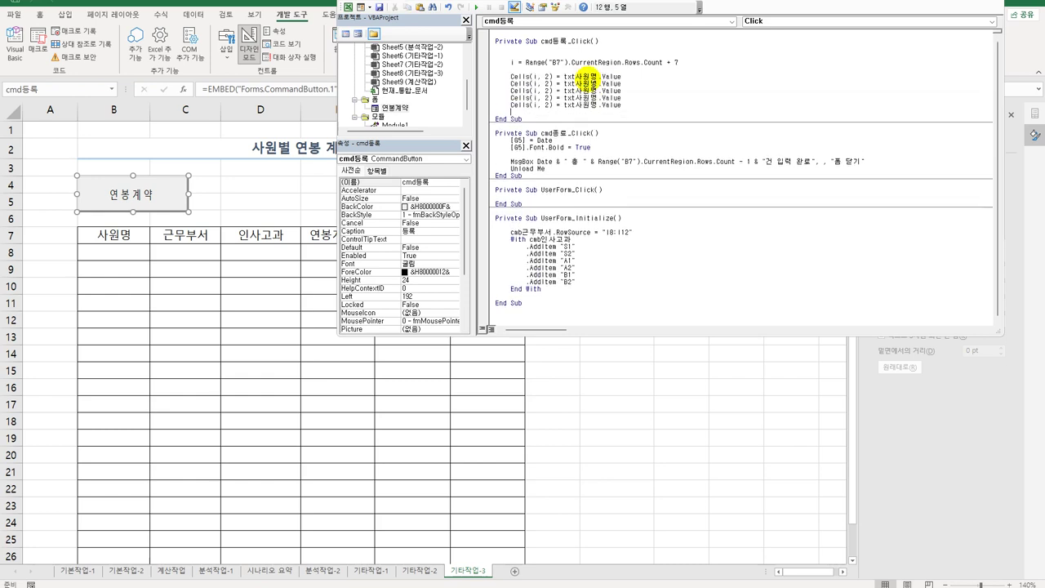
pyautogui.hotkey('ctrl', 'v')
pyautogui.press('Return')
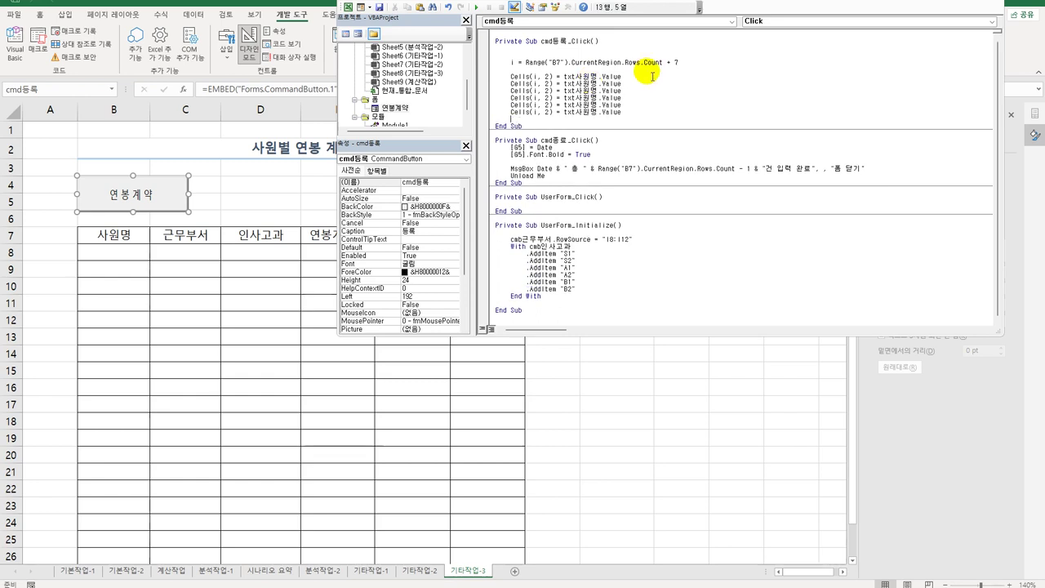
# Change the column indices of the five duplicated Cells assignments to 3, 4, 5, 6 and 7 in order
pyautogui.doubleClick(546, 83)
pyautogui.write('3')
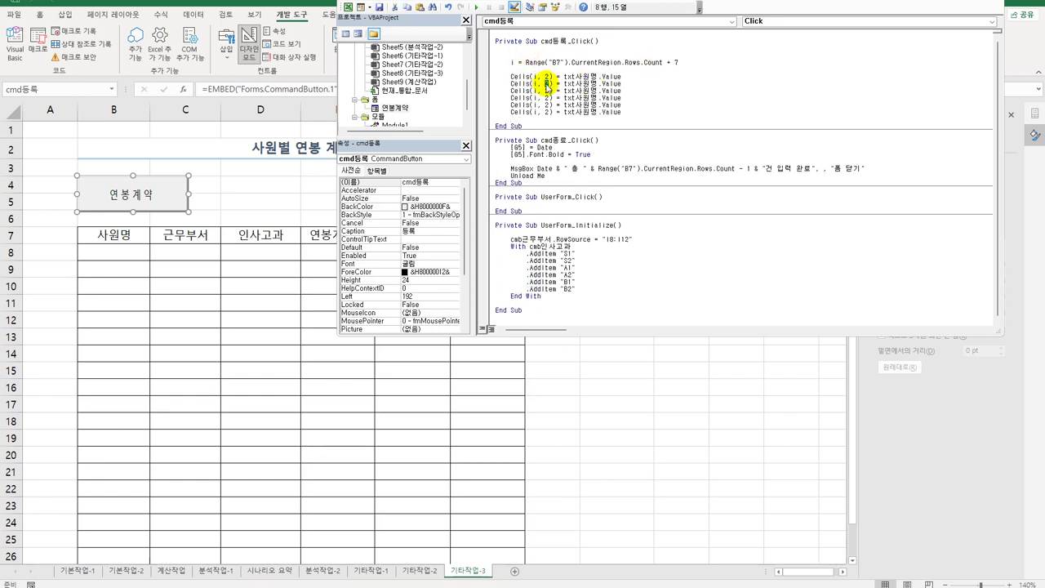
pyautogui.doubleClick(546, 91)
pyautogui.write('4')
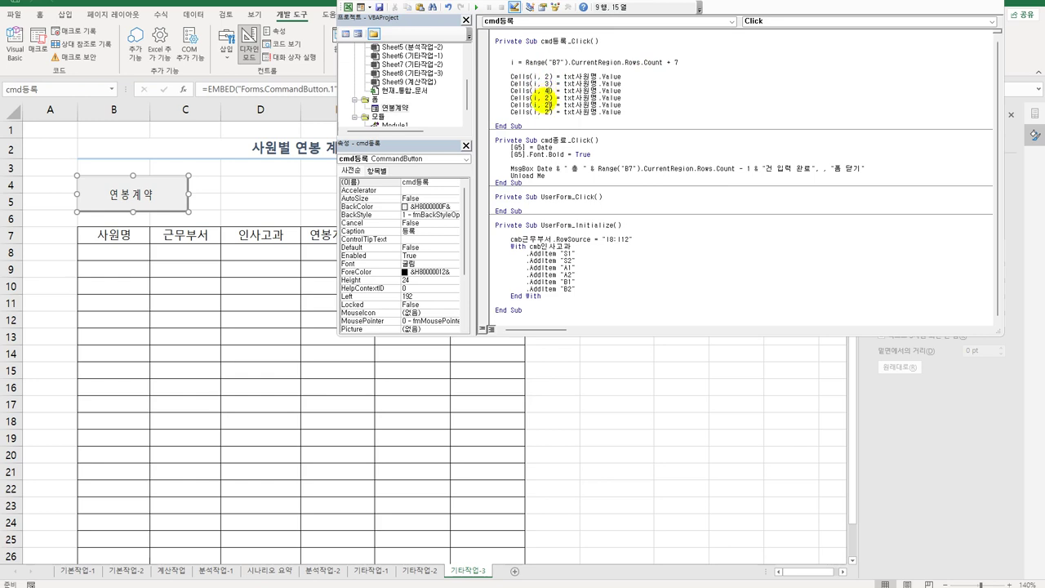
pyautogui.doubleClick(547, 98)
pyautogui.write('5')
pyautogui.click(547, 104)
pyautogui.write('6')
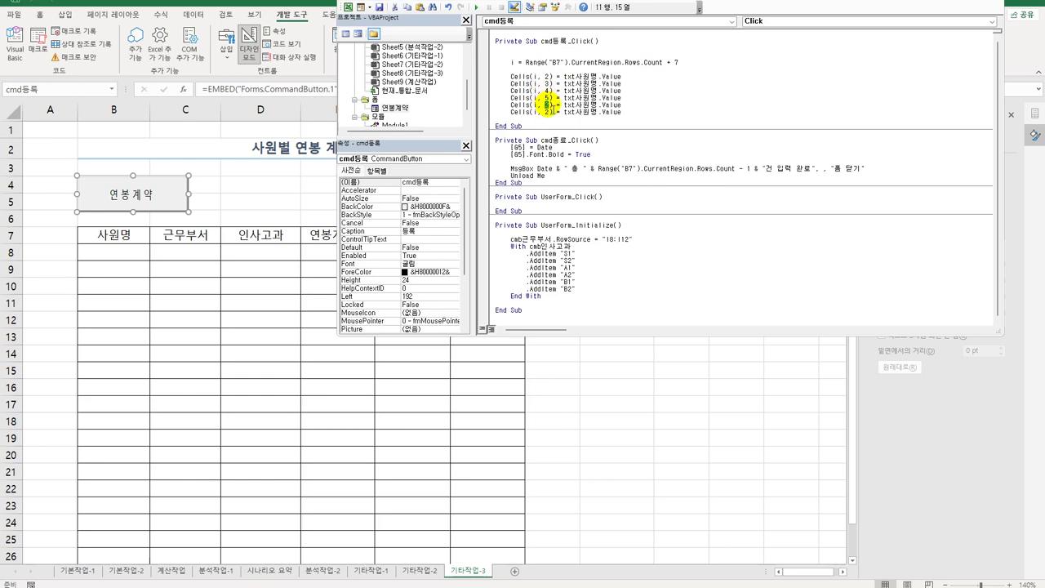
pyautogui.doubleClick(548, 112)
pyautogui.write('7')
# Copy the name of the form's 근무부서 combo box and make the Cells(i, 3) assignment use cmb근무부서.Value
pyautogui.doubleClick(399, 109)
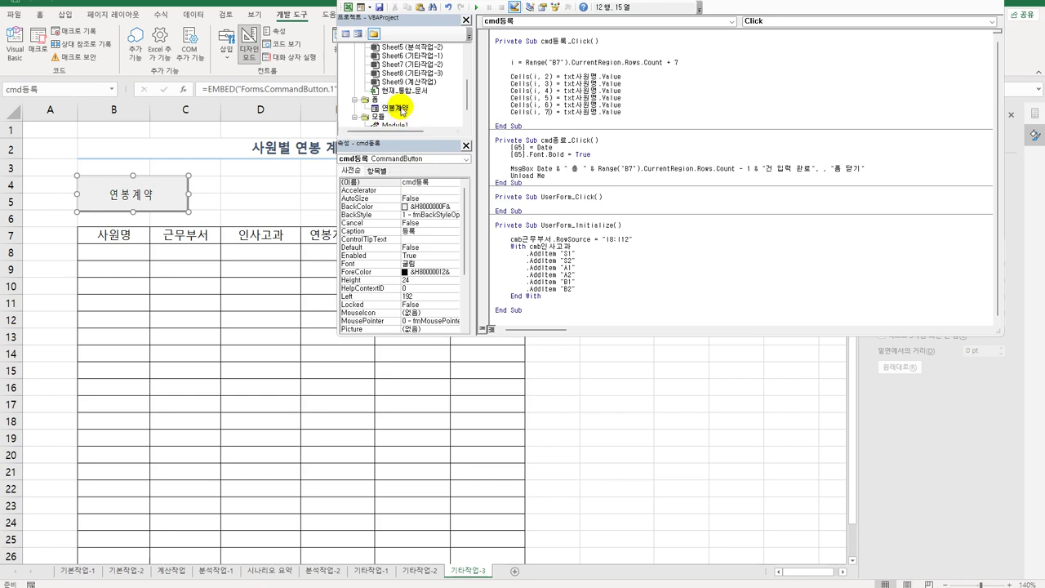
pyautogui.click(568, 78)
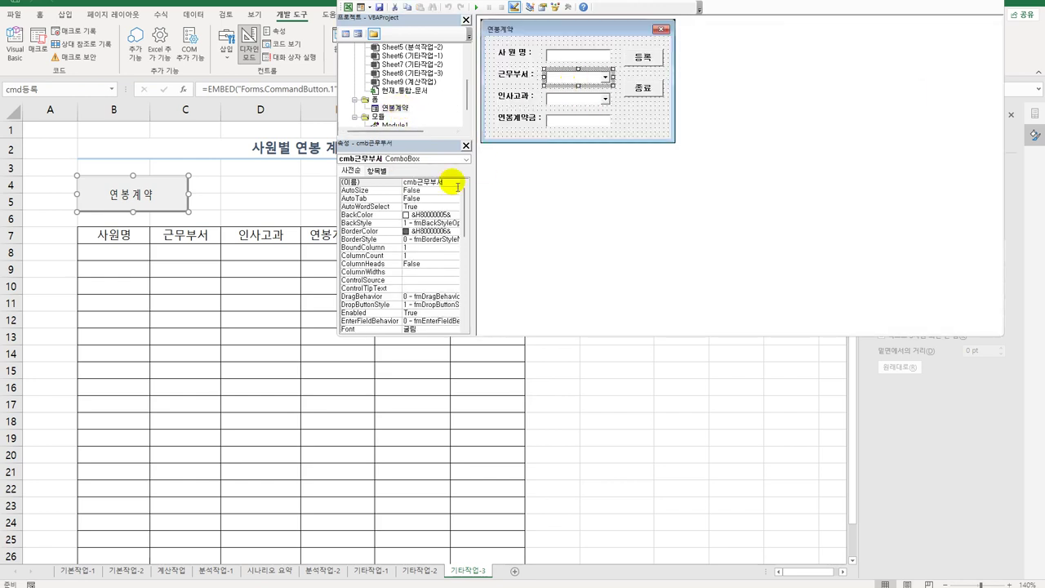
pyautogui.click(372, 173)
pyautogui.doubleClick(643, 57)
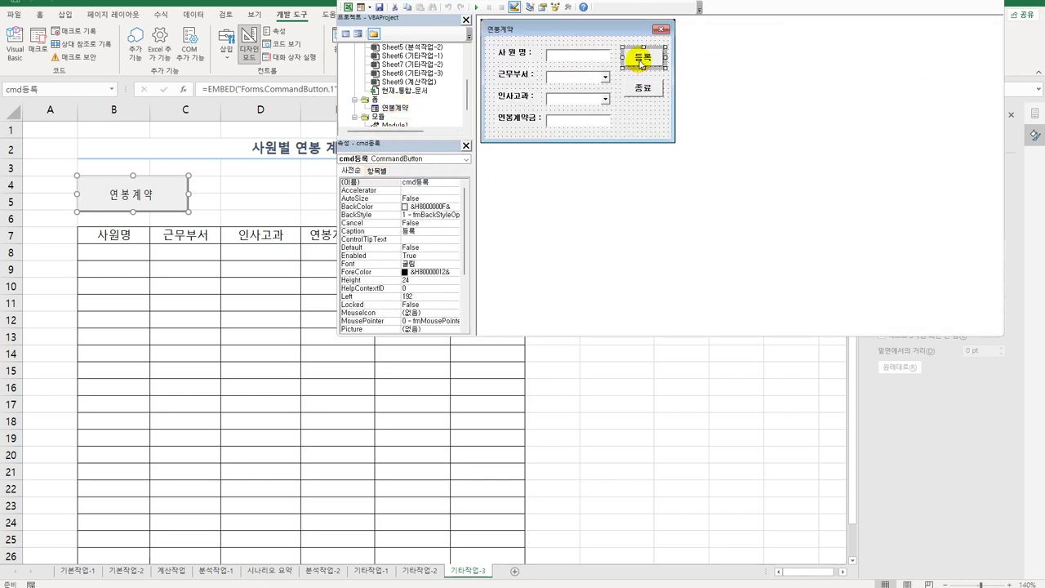
pyautogui.moveTo(565, 82); pyautogui.dragTo(599, 85)
pyautogui.hotkey('ctrl', 'v')
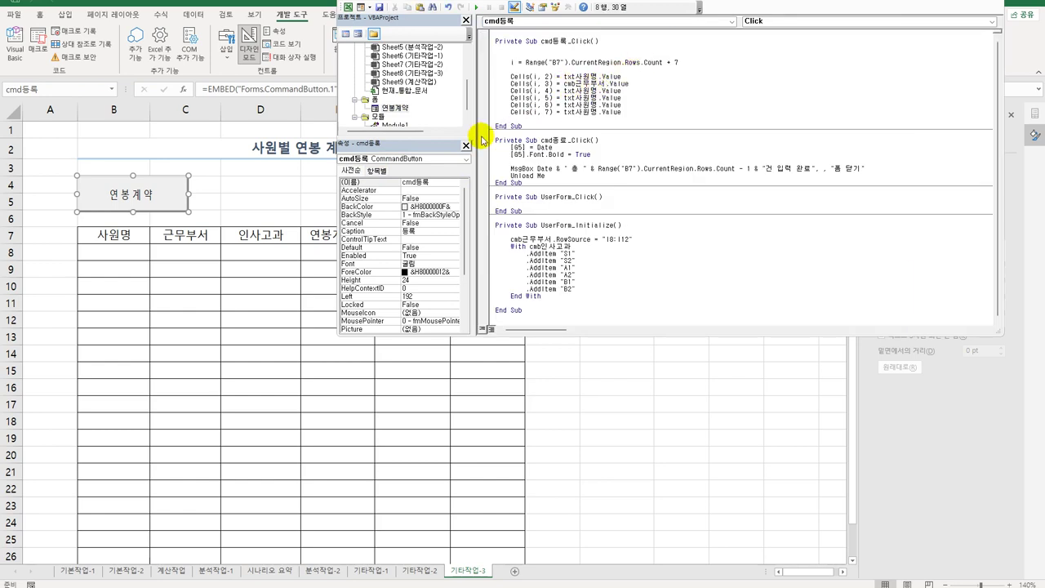
# Copy the name of the form's 인사고과 combo box and make the Cells(i, 4) assignment use cmb인사고과.Value
pyautogui.doubleClick(397, 107)
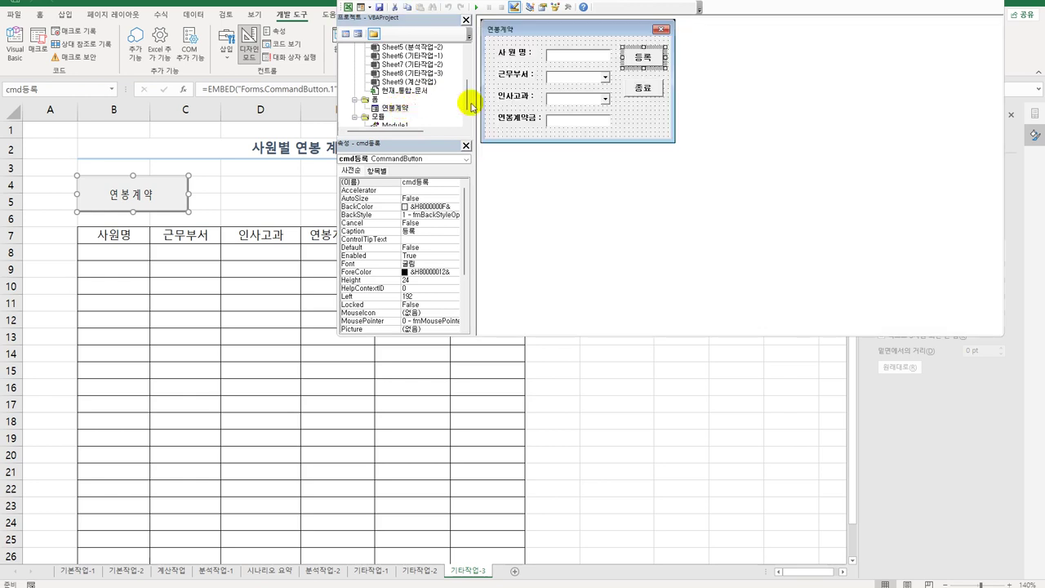
pyautogui.click(567, 98)
pyautogui.doubleClick(452, 186)
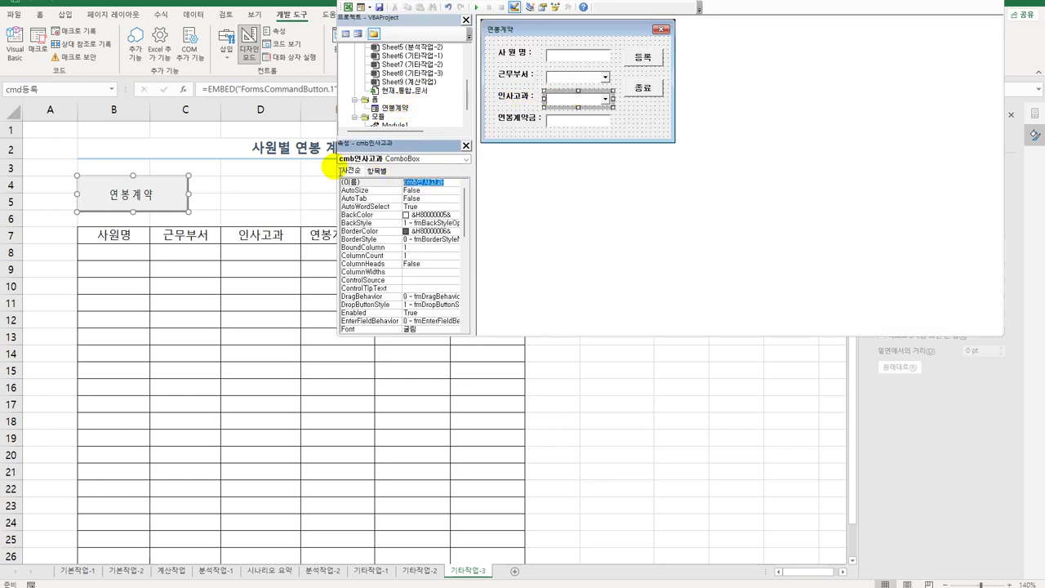
pyautogui.doubleClick(653, 68)
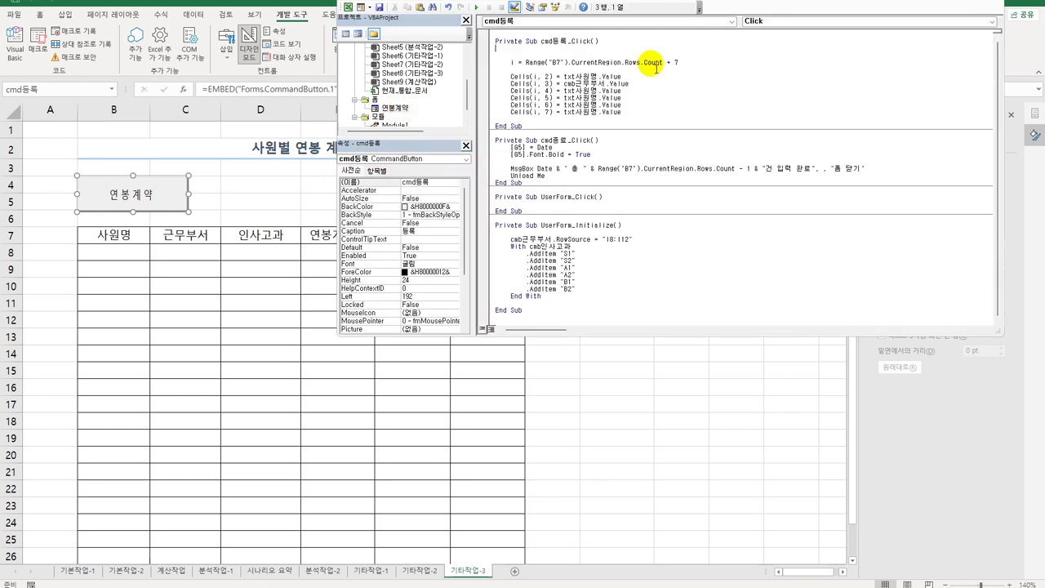
pyautogui.moveTo(564, 91); pyautogui.dragTo(593, 90)
pyautogui.hotkey('ctrl', 'v')
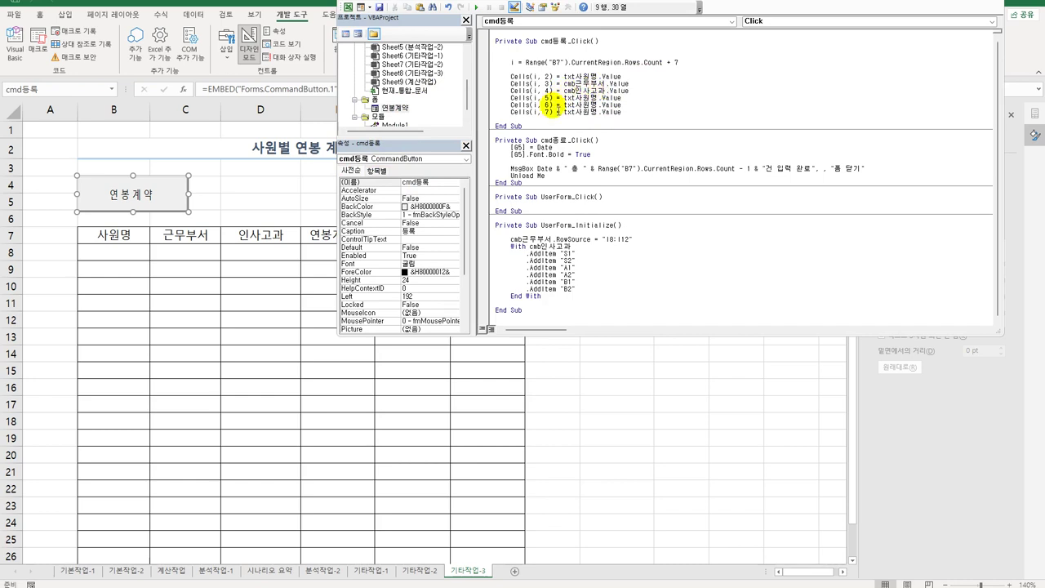
# Look up the name of the form's 연봉계약금 text box and make the Cells(i, 5) assignment use txt연봉.Value
pyautogui.click(392, 109)
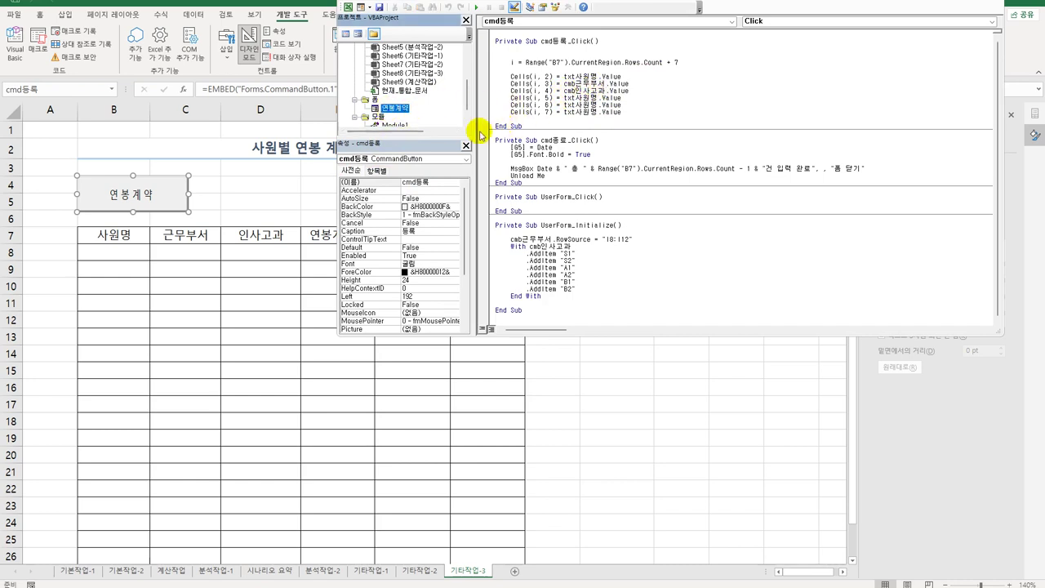
pyautogui.doubleClick(393, 107)
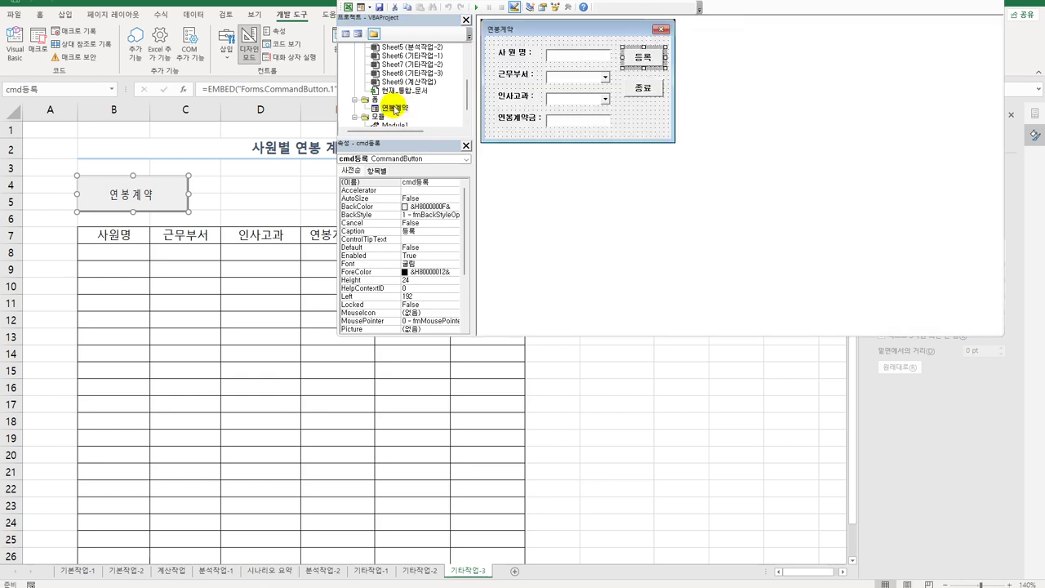
pyautogui.click(575, 121)
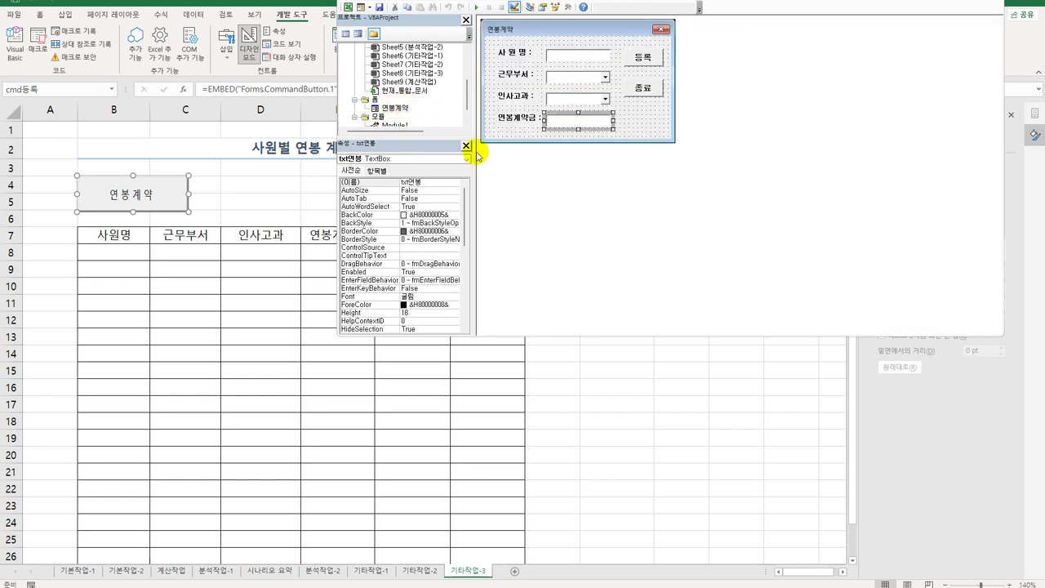
pyautogui.click(430, 185)
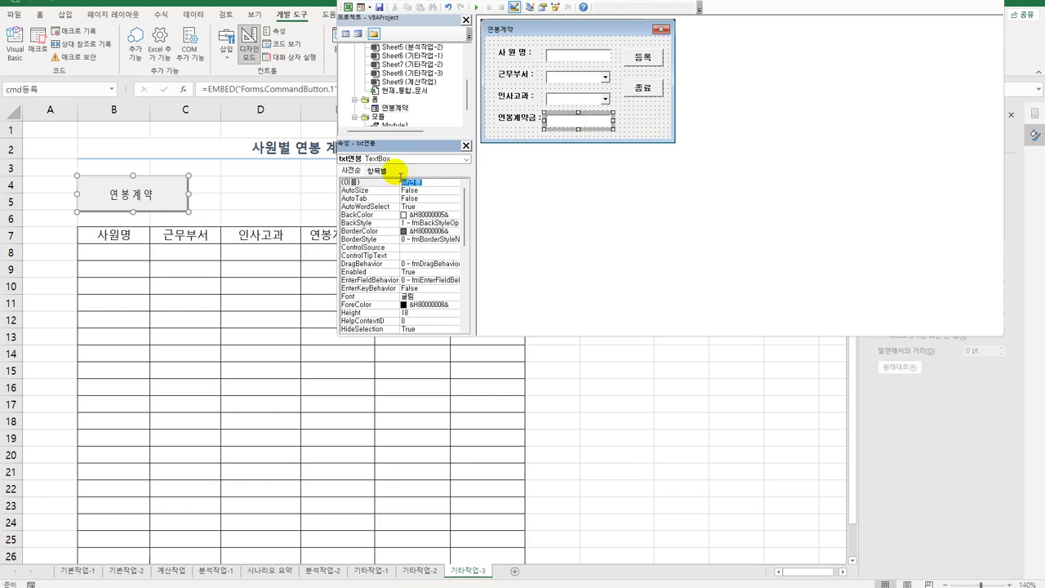
pyautogui.click(645, 59)
pyautogui.doubleClick(649, 60)
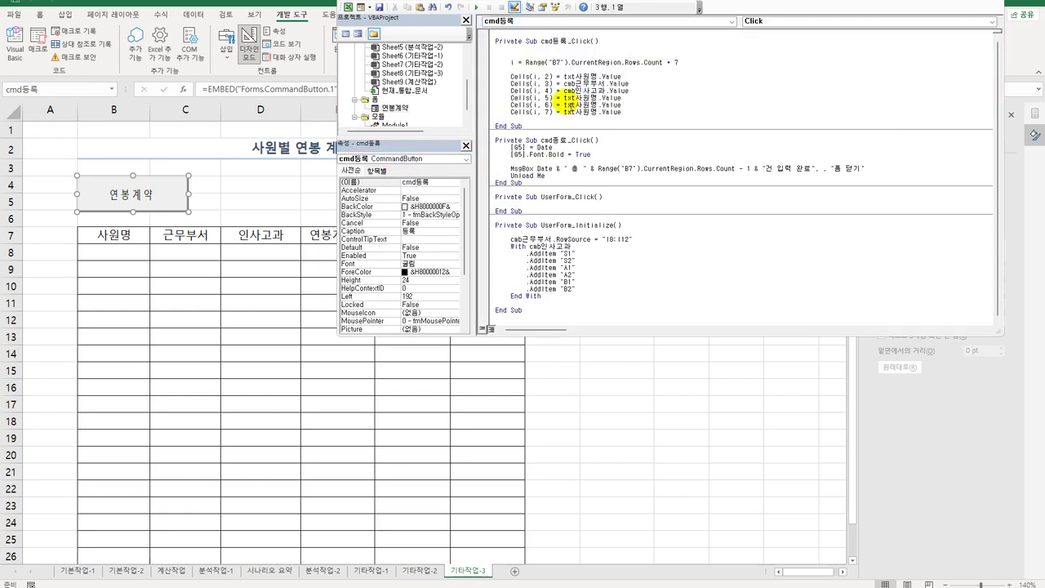
pyautogui.doubleClick(586, 98)
pyautogui.write('txt연봉')
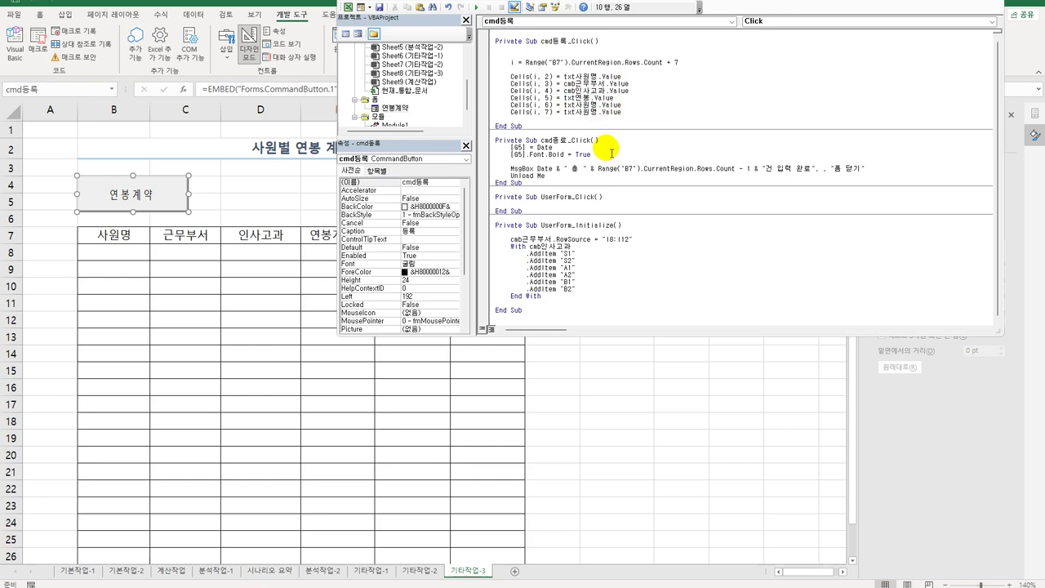
# Insert the line If Left(cmb인사고과, 1) = "S" Then above the Cells(i, 6) assignment, after a blank line, and indent that assignment
pyautogui.click(611, 150)
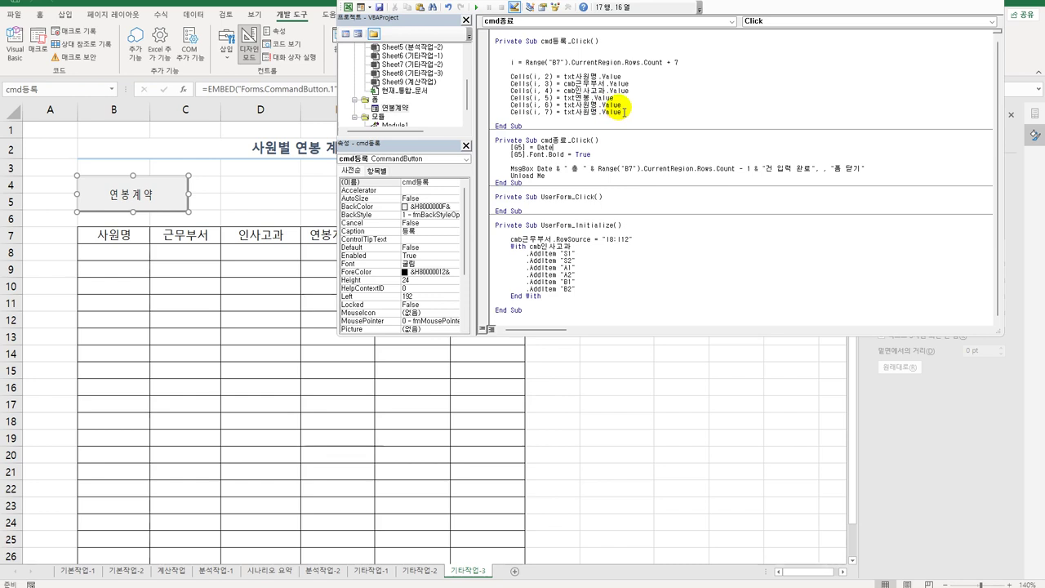
pyautogui.click(638, 105)
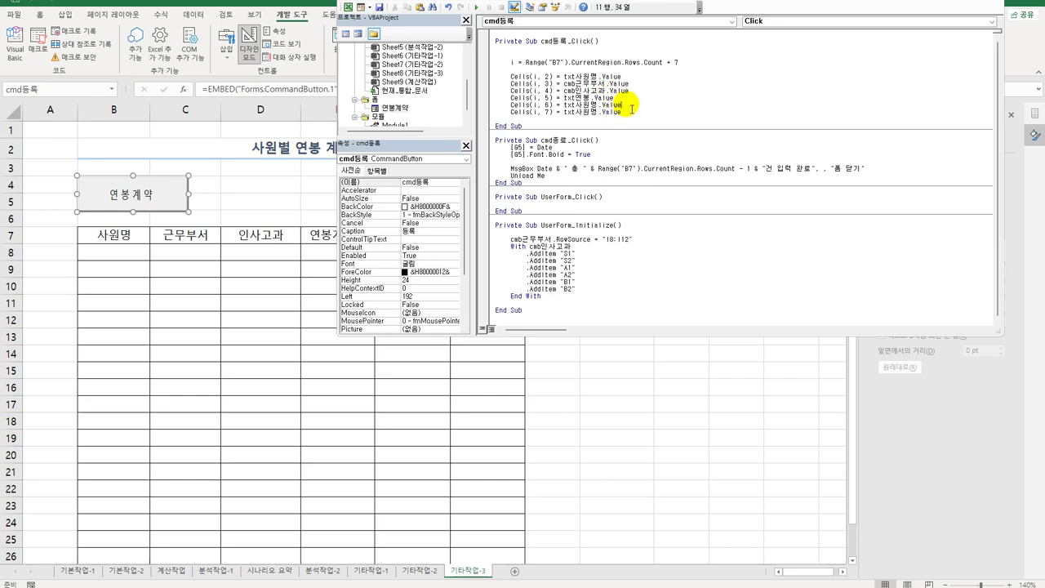
pyautogui.click(645, 99)
pyautogui.press('Return')
pyautogui.press('Return')
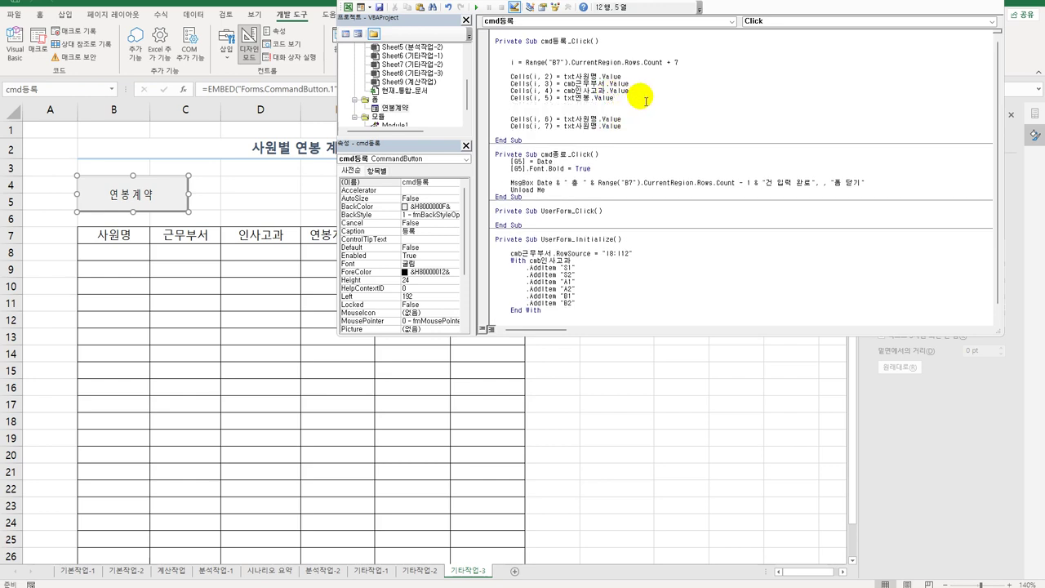
pyautogui.write('if left(cmb인사고과,1) = "S" Then')
pyautogui.press('Down')
pyautogui.press('Home')
pyautogui.press('Tab')
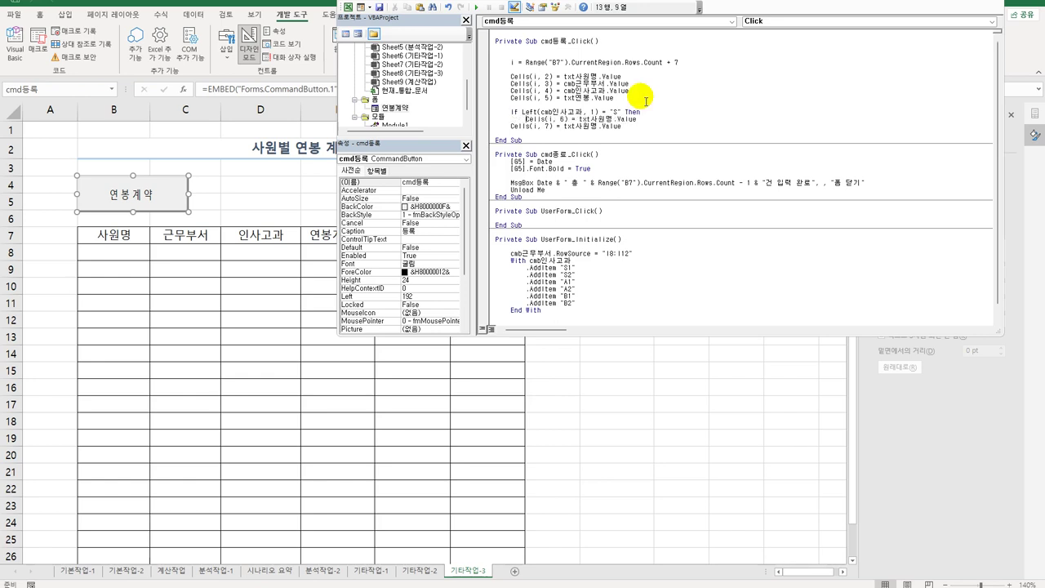
# Replace the value assigned to Cells(i, 6) with Cells(i, 5) * 0.2 and add a new line below it
pyautogui.press('End')
pyautogui.hotkey('shift', 'Left')
pyautogui.hotkey('shift', 'Left')
pyautogui.hotkey('shift', 'Left')
pyautogui.hotkey('shift', 'Left')
pyautogui.hotkey('shift', 'Left')
pyautogui.hotkey('shift', 'Left')
pyautogui.hotkey('shift', 'Left')
pyautogui.hotkey('shift', 'Left')
pyautogui.hotkey('shift', 'Left')
pyautogui.hotkey('shift', 'Left')
pyautogui.hotkey('shift', 'Left')
pyautogui.hotkey('shift', 'Left')
pyautogui.hotkey('shift', 'Right')
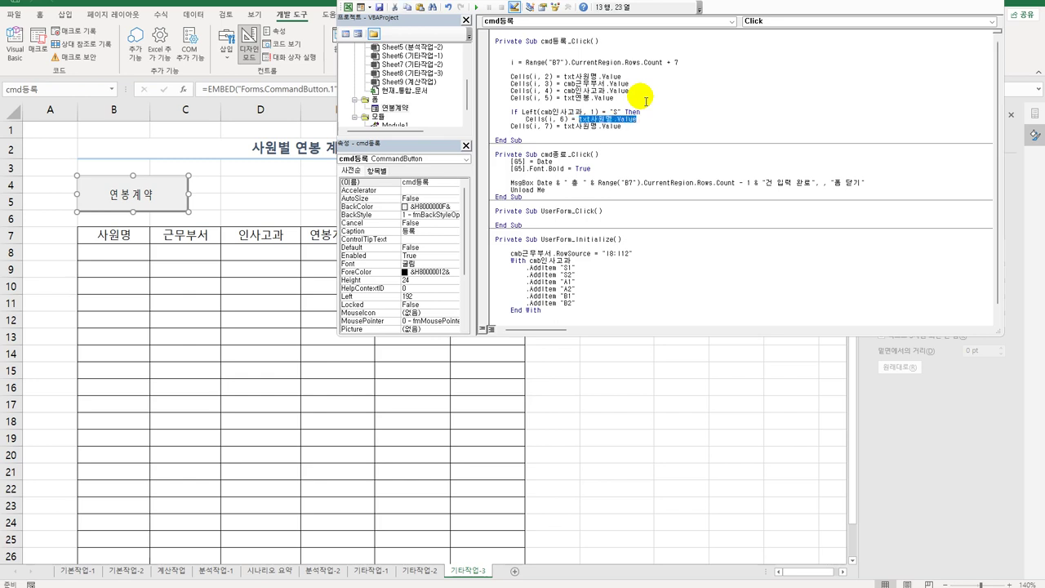
pyautogui.write('cells(i')
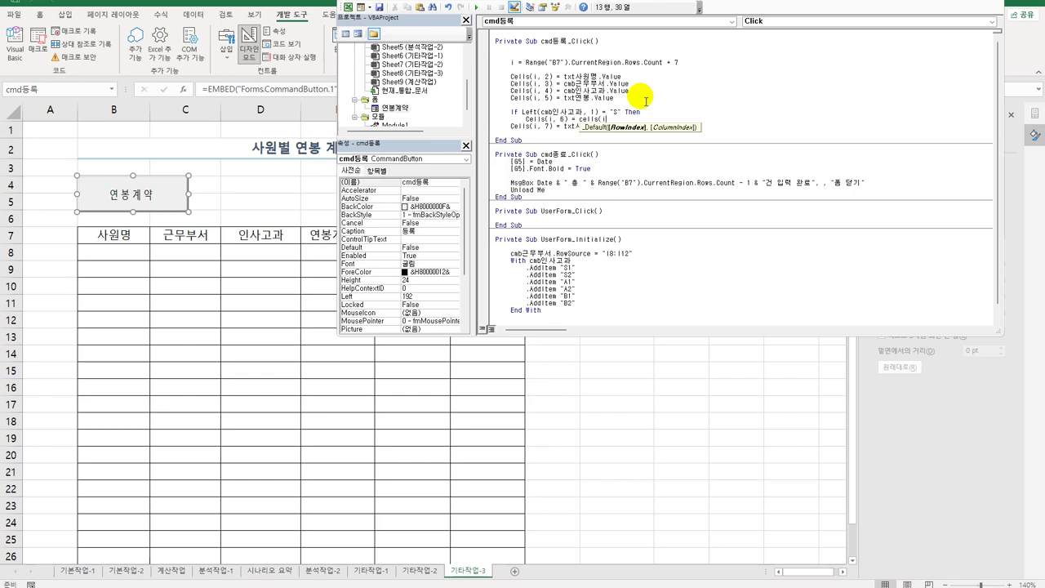
pyautogui.write(',5) ')
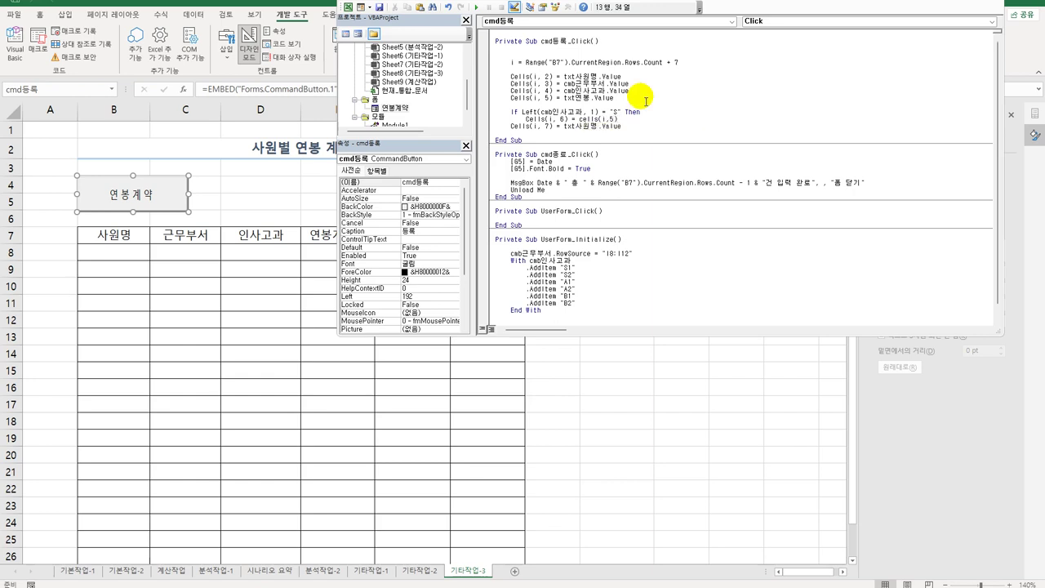
pyautogui.write('+')
pyautogui.press('BackSpace')
pyautogui.write('*0.2')
pyautogui.press('Return')
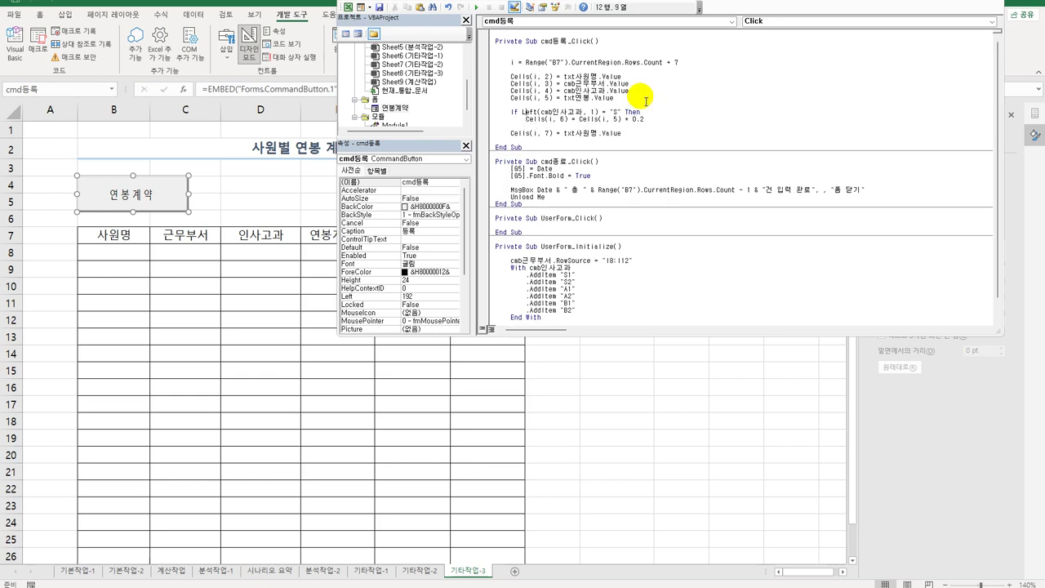
# Duplicate the If condition line and its Cells(i, 6) assignment directly below the originals
pyautogui.hotkey('shift', 'Down')
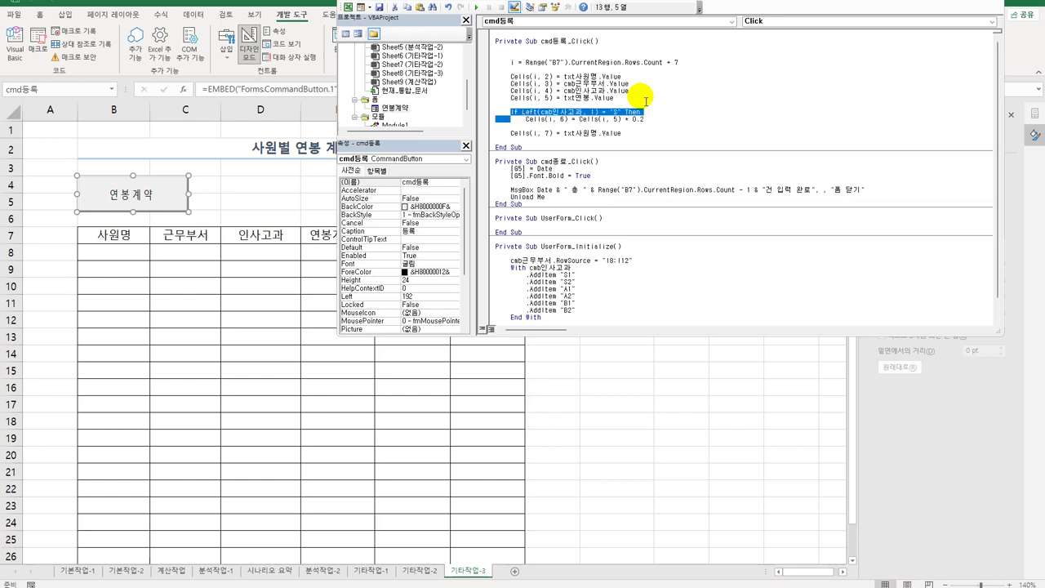
pyautogui.hotkey('shift', 'End')
pyautogui.hotkey('ctrl', 'c')
pyautogui.press('Down')
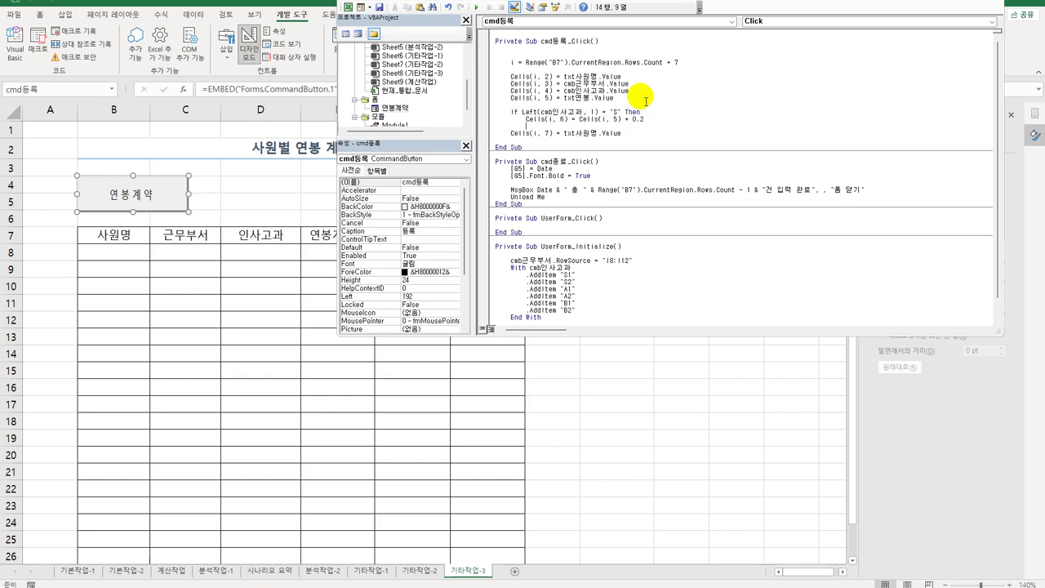
pyautogui.hotkey('ctrl', 'v')
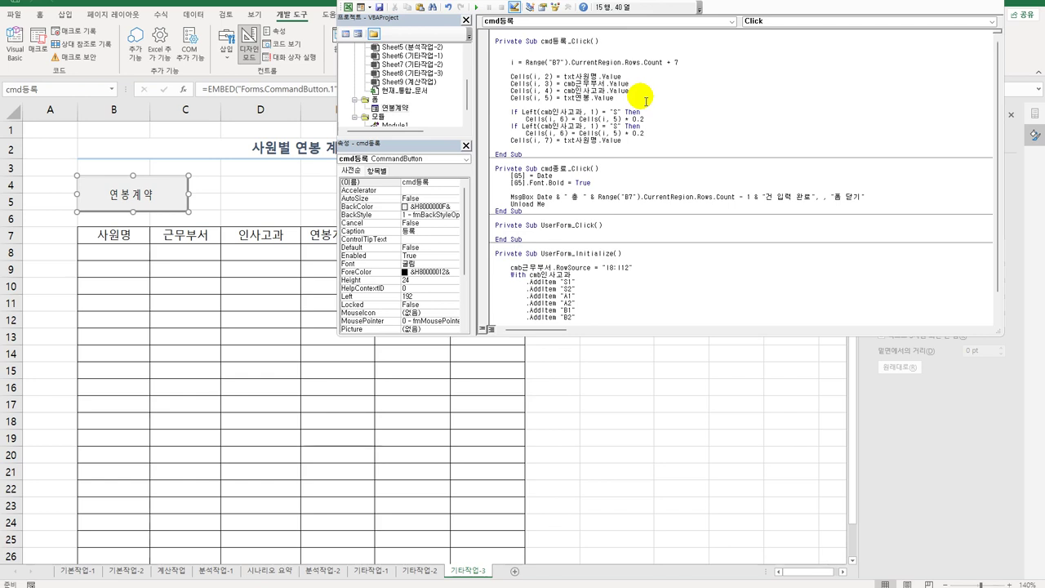
pyautogui.press('Return')
# Turn the duplicated condition into an ElseIf branch for grade "A" and set its rate to 0.1
pyautogui.press('Left')
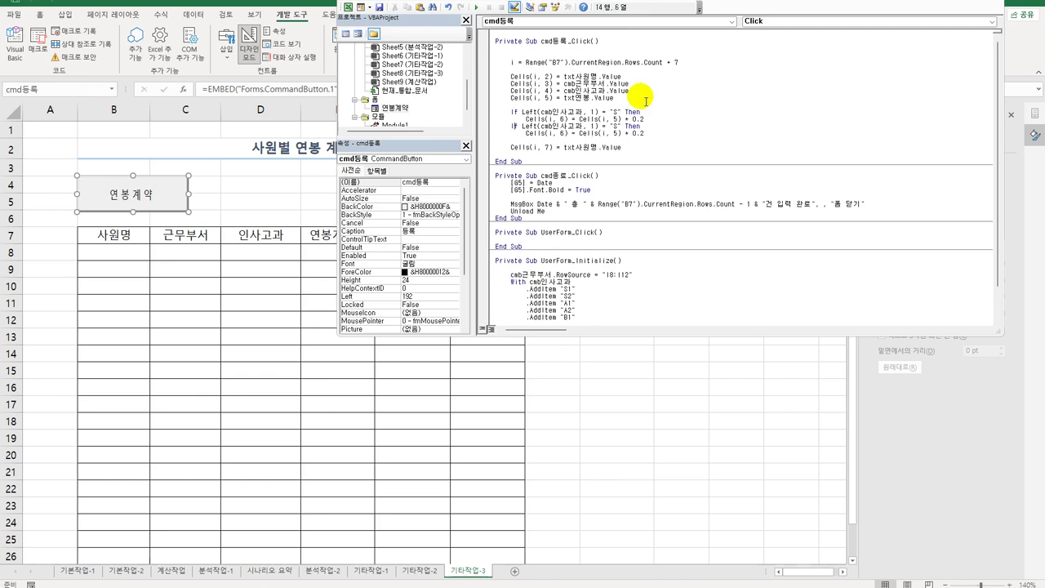
pyautogui.press('Left')
pyautogui.press('Left')
pyautogui.write('else')
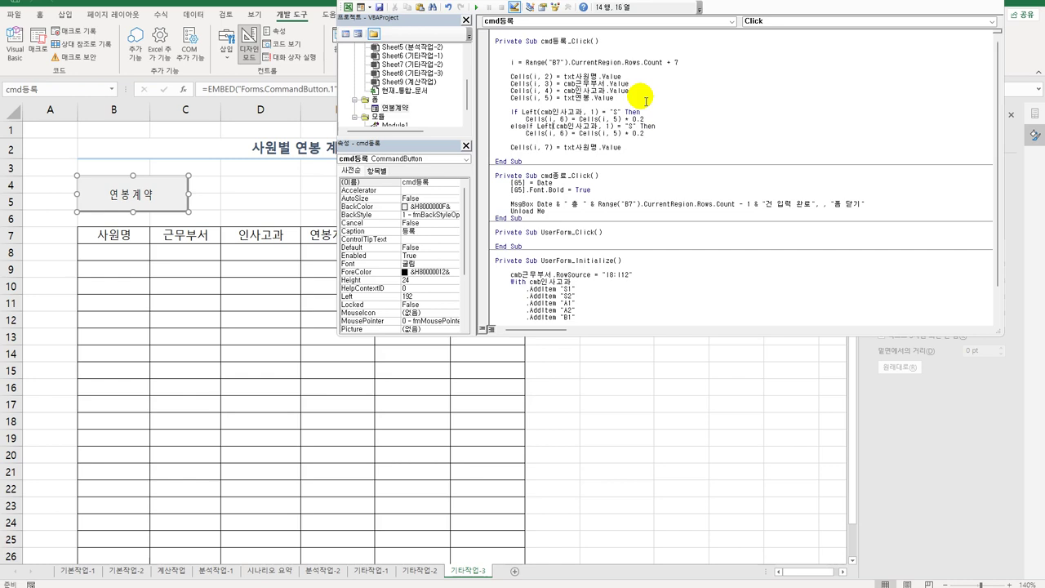
pyautogui.press('Right')
pyautogui.press('Right')
pyautogui.hotkey('shift', 'Right')
pyautogui.write('ㅏ')
pyautogui.write('A')
pyautogui.press('Down')
pyautogui.press('End')
pyautogui.press('BackSpace')
pyautogui.write('1')
# Add an Else branch containing a copy of the Cells(i, 6) assignment with its rate set to 0.03
pyautogui.press('Return')
pyautogui.write('Else')
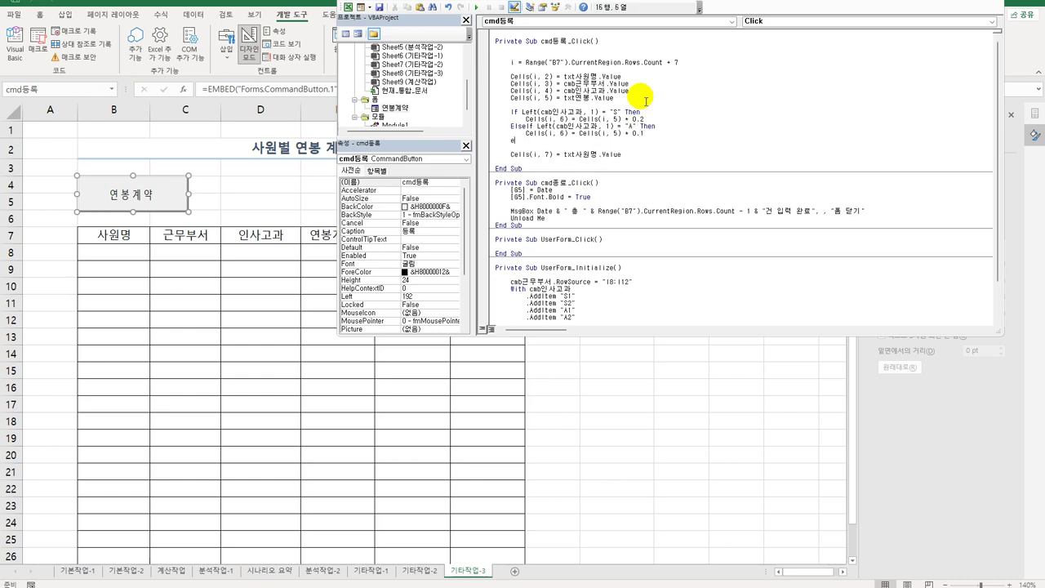
pyautogui.press('Return')
pyautogui.press('Up')
pyautogui.press('Up')
pyautogui.hotkey('shift', 'End')
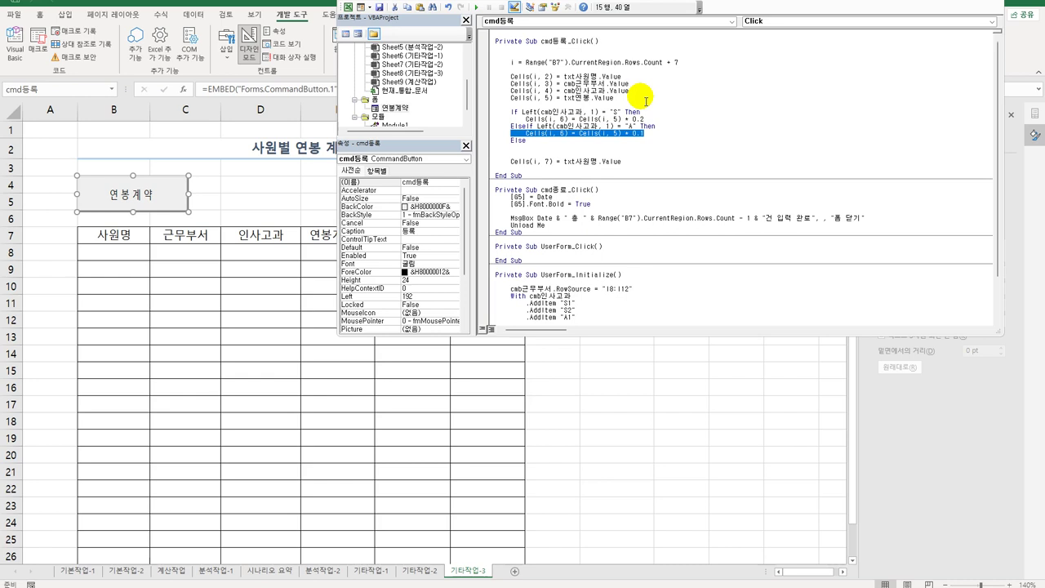
pyautogui.hotkey('ctrl', 'c')
pyautogui.press('Down')
pyautogui.press('Down')
pyautogui.hotkey('ctrl', 'v')
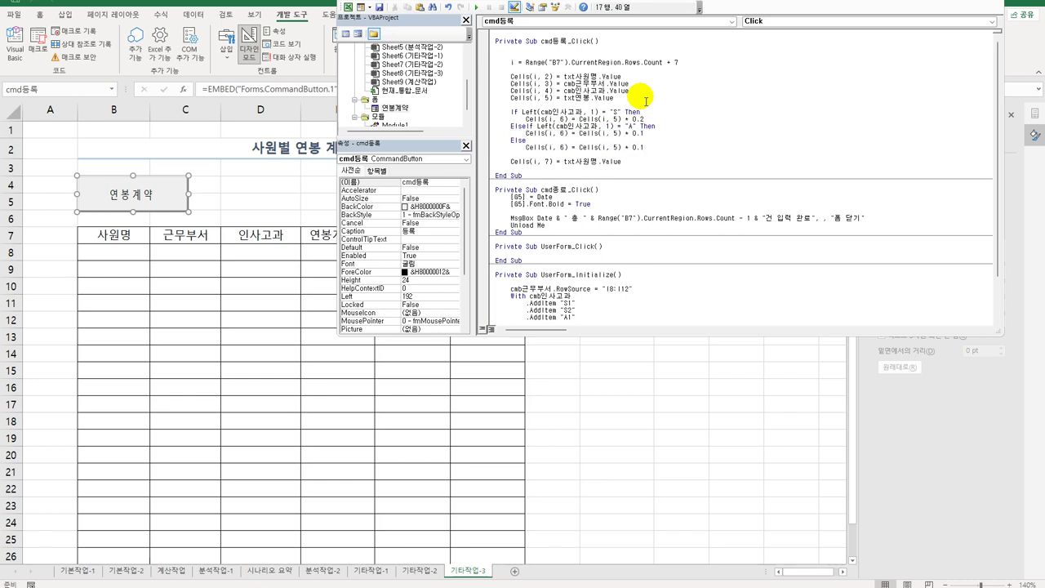
pyautogui.hotkey('shift', 'Left')
pyautogui.write('03')
# Close the conditional block with End If and leave an empty line before the Cells(i, 7) assignment
pyautogui.press('Return')
pyautogui.press('BackSpace')
pyautogui.write('end')
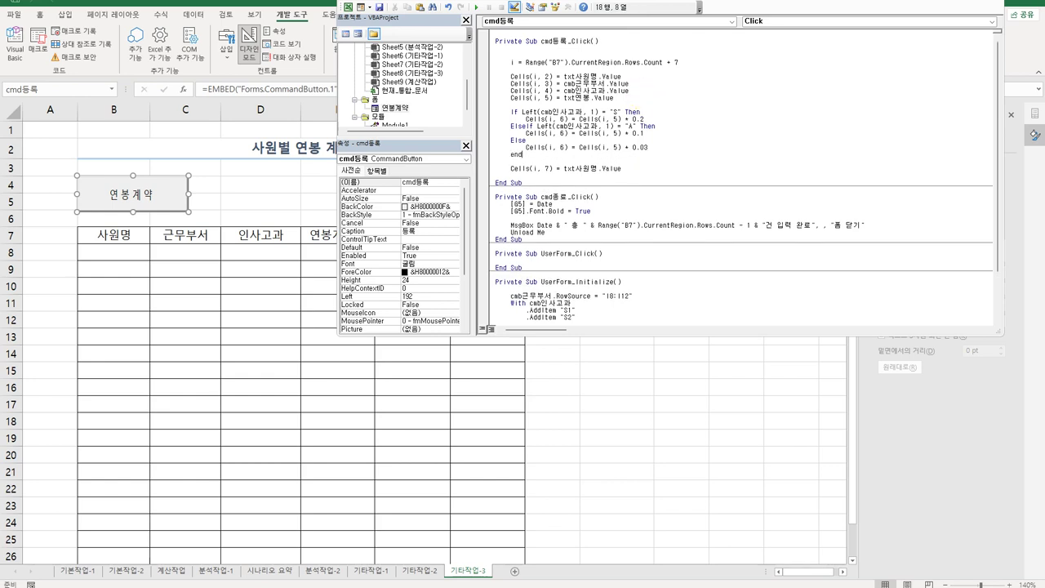
pyautogui.write(' if')
pyautogui.press('Return')
pyautogui.press('Tab')
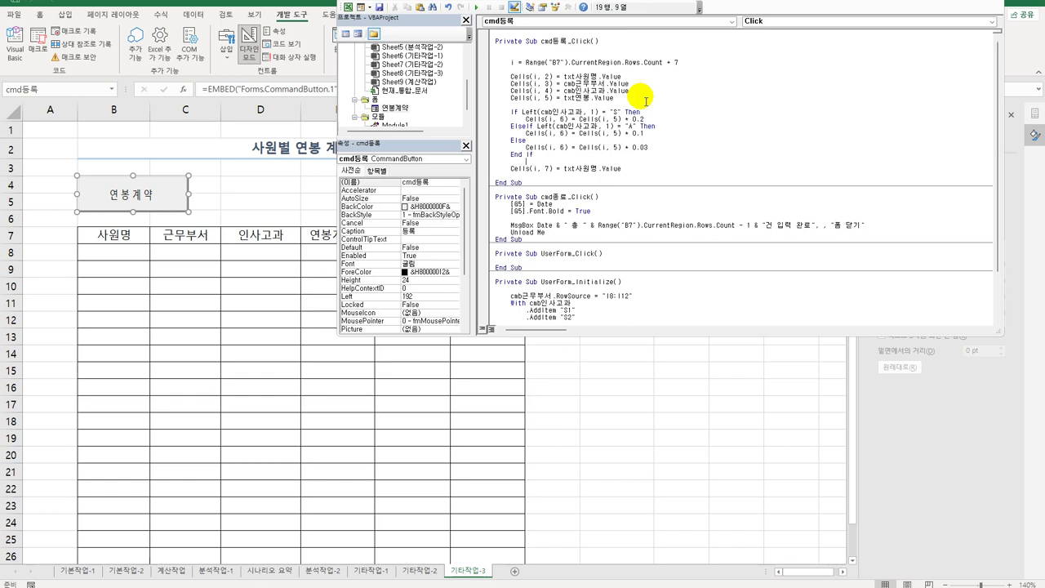
# Replace the value assigned to Cells(i, 7) with the sum Cells(i, 5) + Cells(i, 6)
pyautogui.press('Down')
pyautogui.press('Right')
pyautogui.press('Right')
pyautogui.press('End')
pyautogui.hotkey('shift', 'Left')
pyautogui.hotkey('shift', 'Left')
pyautogui.hotkey('shift', 'Left')
pyautogui.hotkey('shift', 'Left')
pyautogui.hotkey('shift', 'Left')
pyautogui.hotkey('shift', 'Left')
pyautogui.hotkey('shift', 'Left')
pyautogui.hotkey('shift', 'Left')
pyautogui.hotkey('shift', 'Left')
pyautogui.hotkey('shift', 'Left')
pyautogui.hotkey('shift', 'Left')
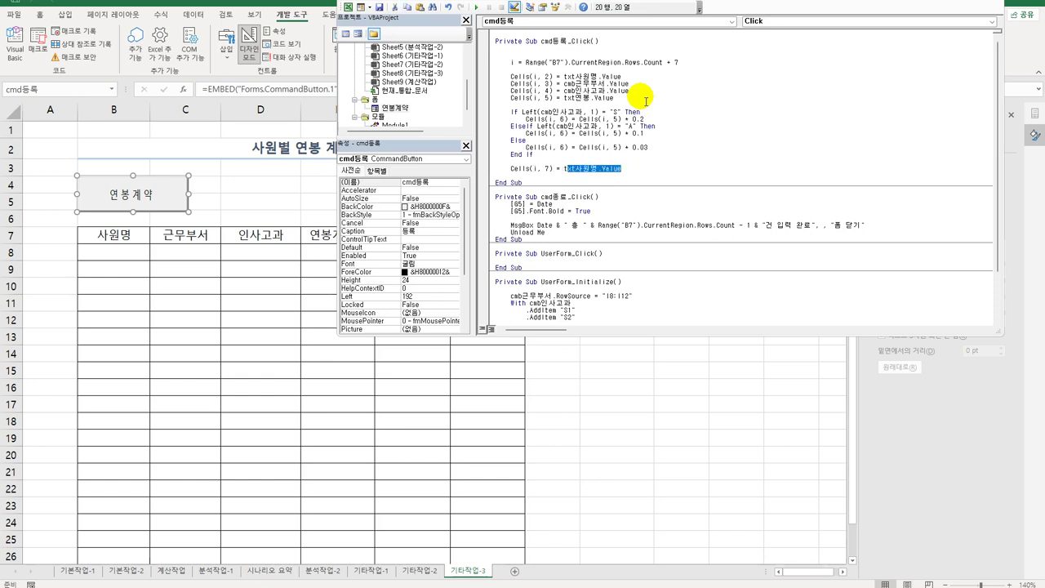
pyautogui.hotkey('shift', 'Left')
pyautogui.write('cells')
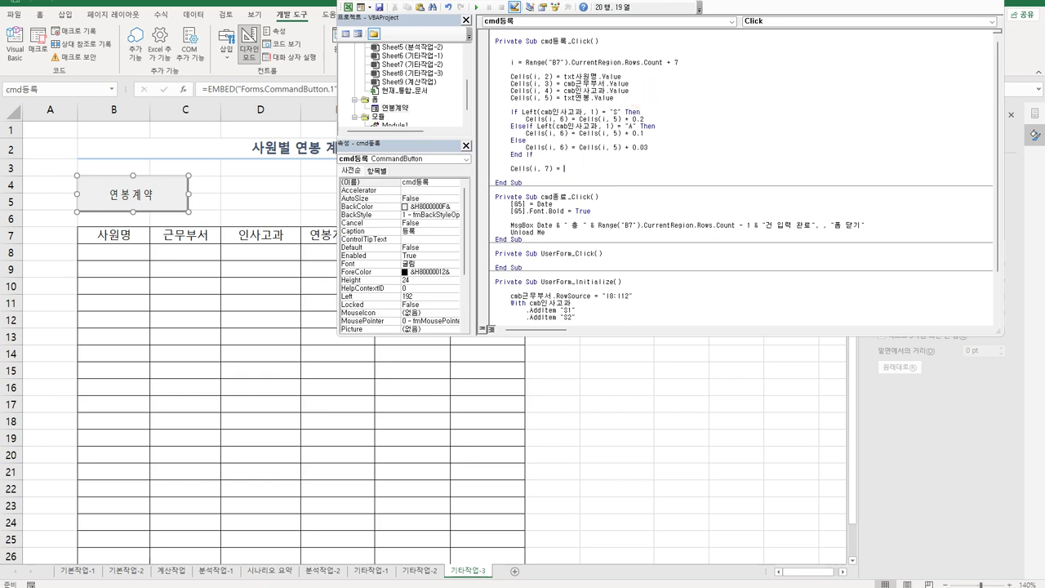
pyautogui.write('(i,5) ')
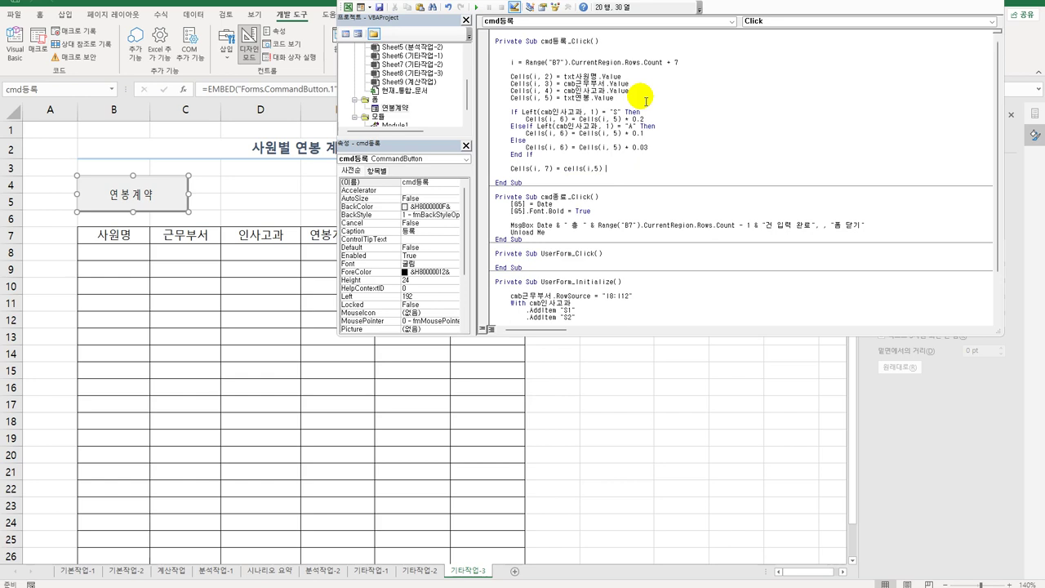
pyautogui.write('+')
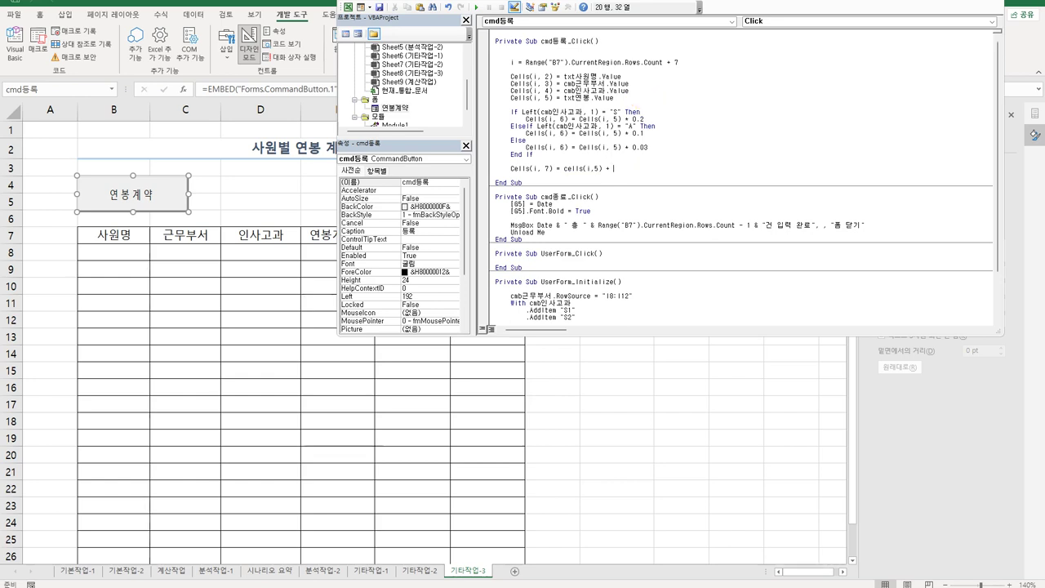
pyautogui.write(' cells(i')
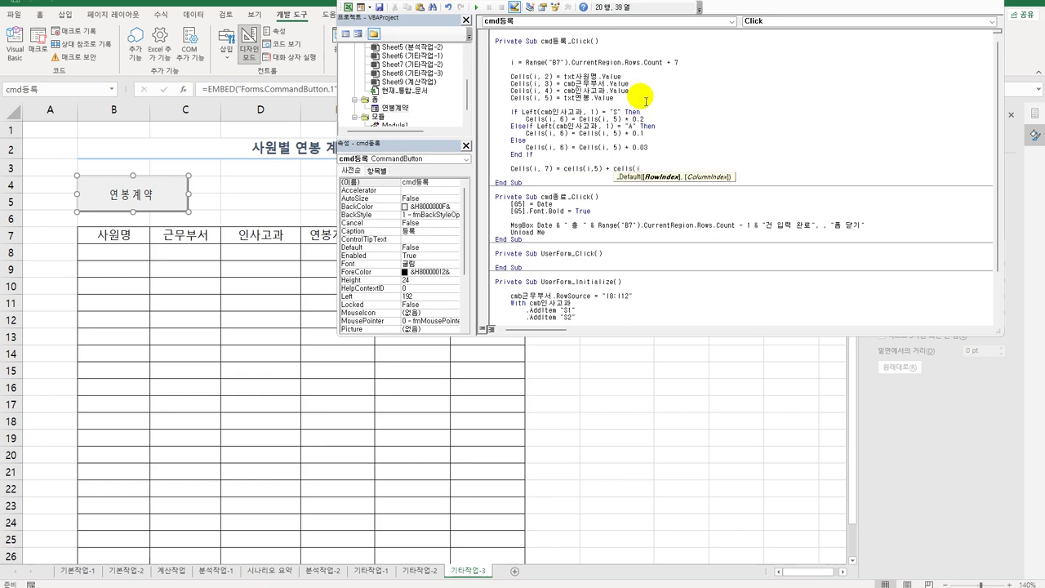
pyautogui.write(',6)')
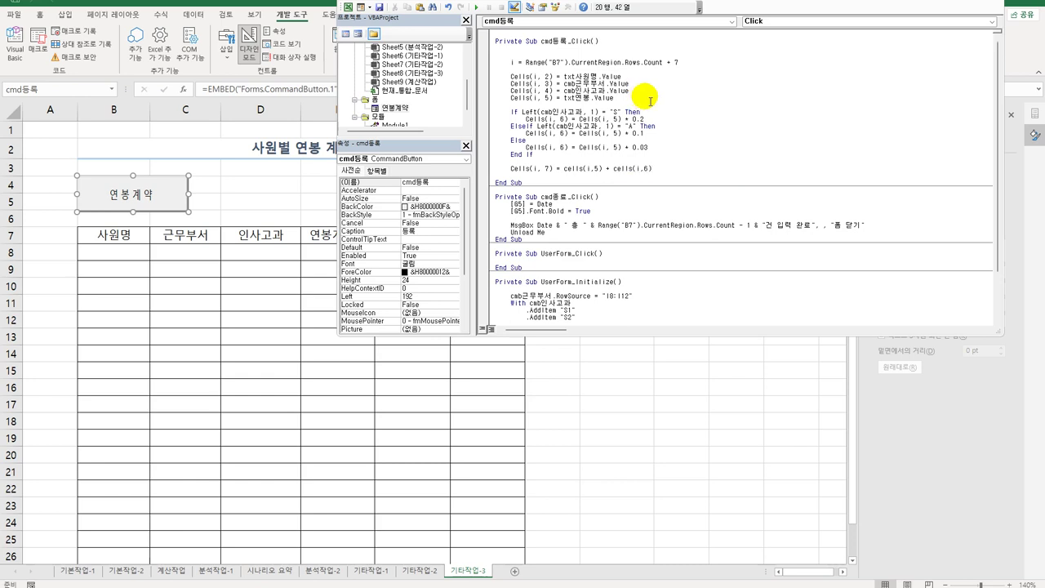
pyautogui.click(626, 205)
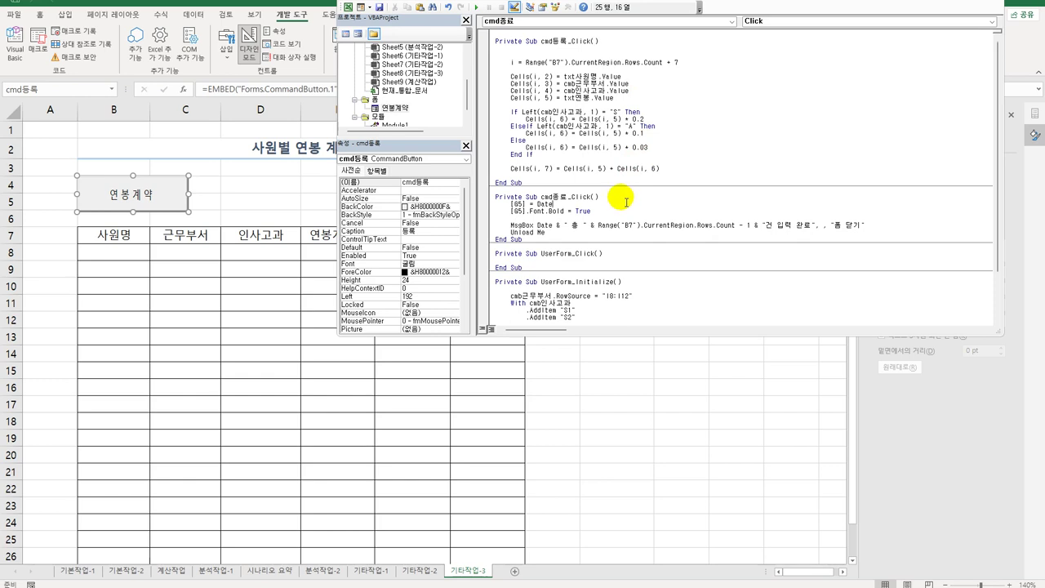
# Check the control names of the 연봉계약 form's four input fields and return to the 등록 button's Click procedure
pyautogui.doubleClick(391, 109)
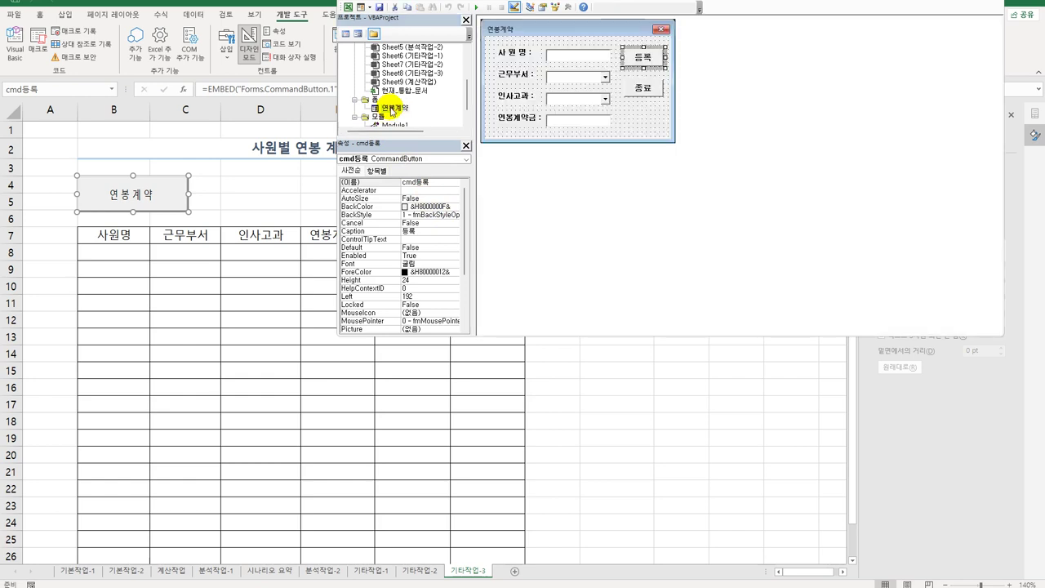
pyautogui.click(568, 54)
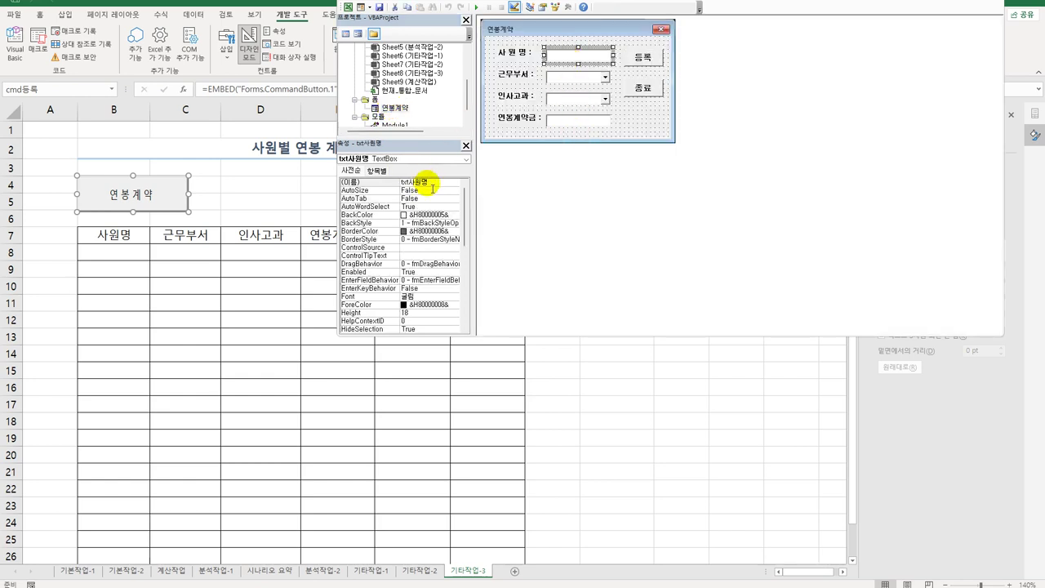
pyautogui.click(577, 83)
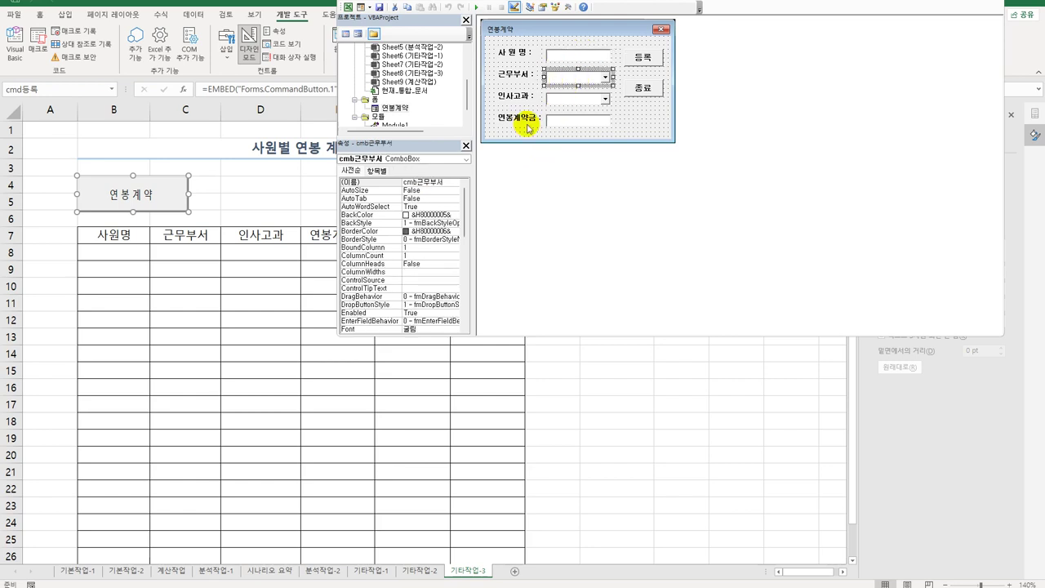
pyautogui.click(595, 100)
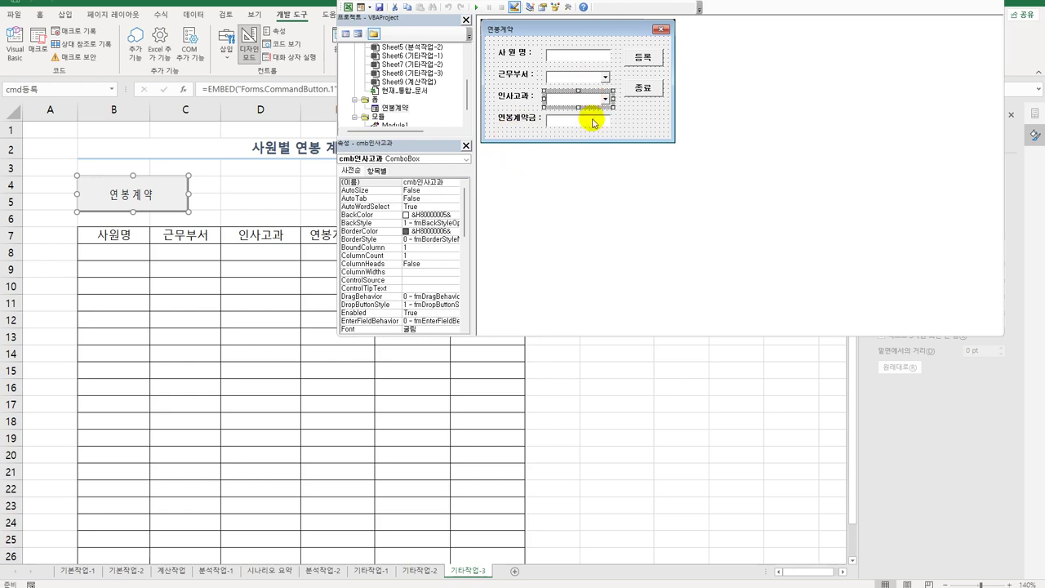
pyautogui.click(590, 120)
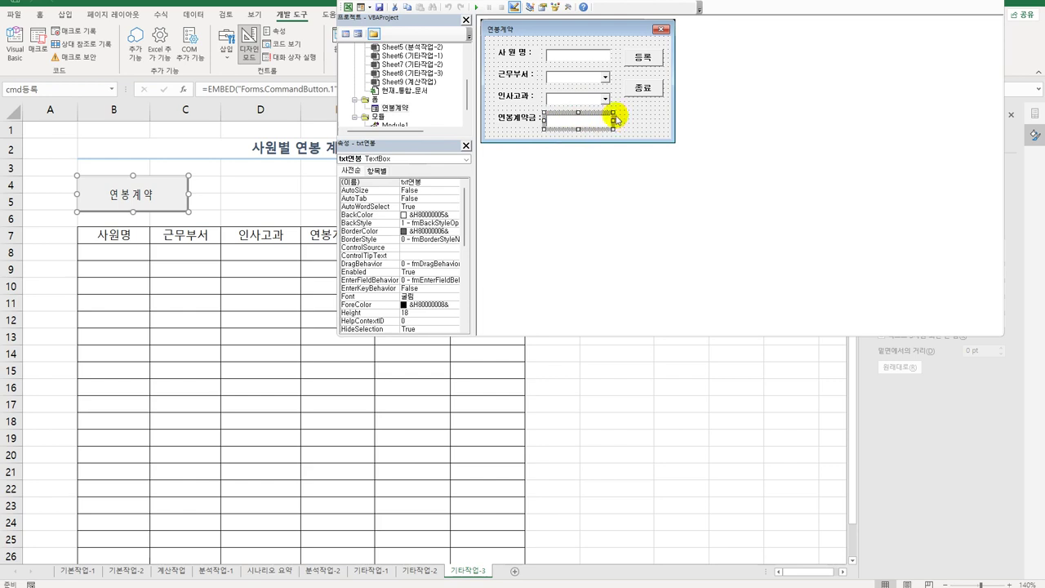
pyautogui.doubleClick(643, 72)
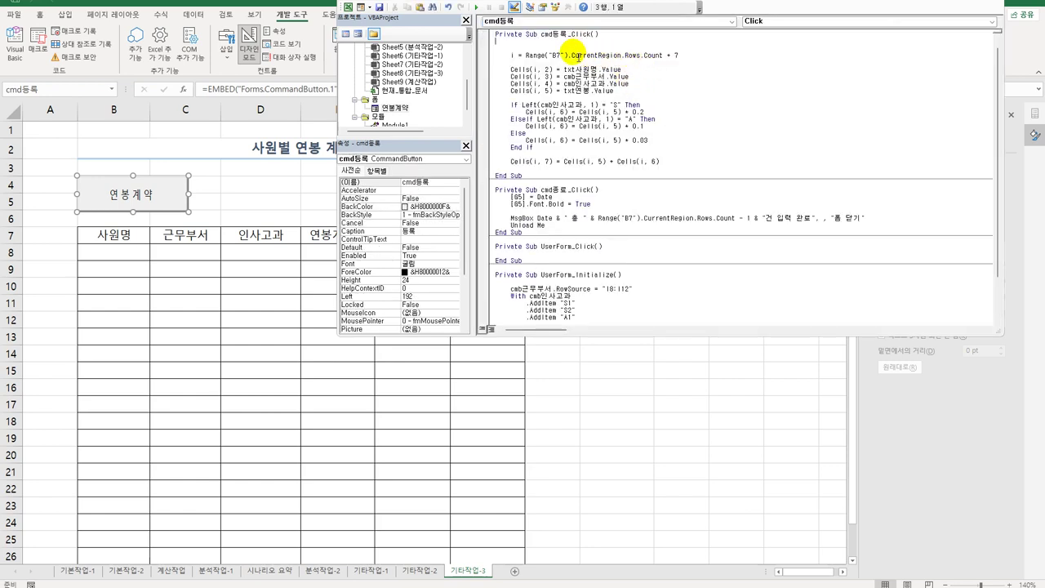
# Start an If block at the beginning of the cmd등록 procedure with the condition txt사원명 = "" Then
pyautogui.press('Return')
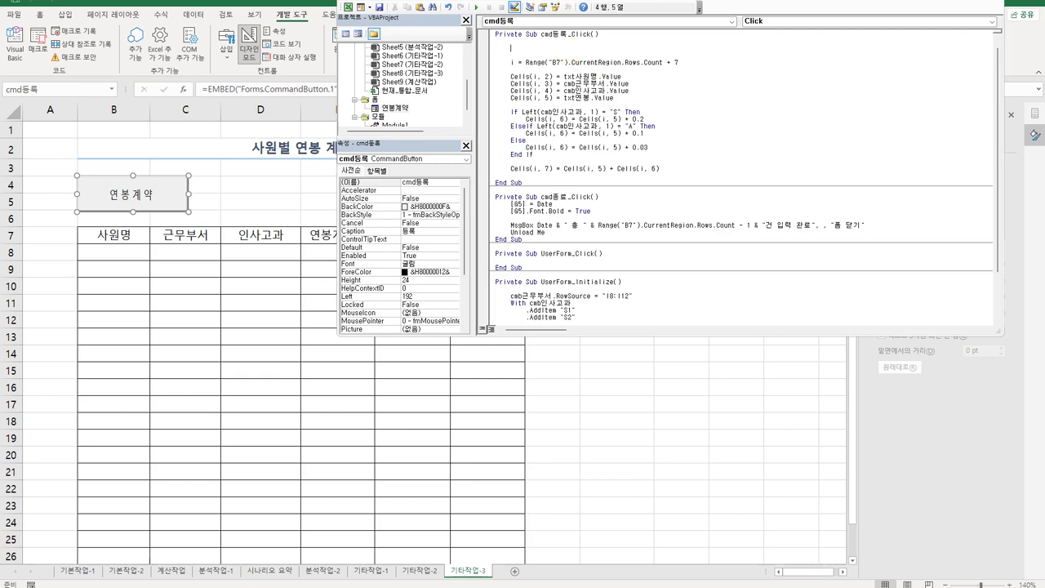
pyautogui.write('If txt사')
pyautogui.write('원명 =')
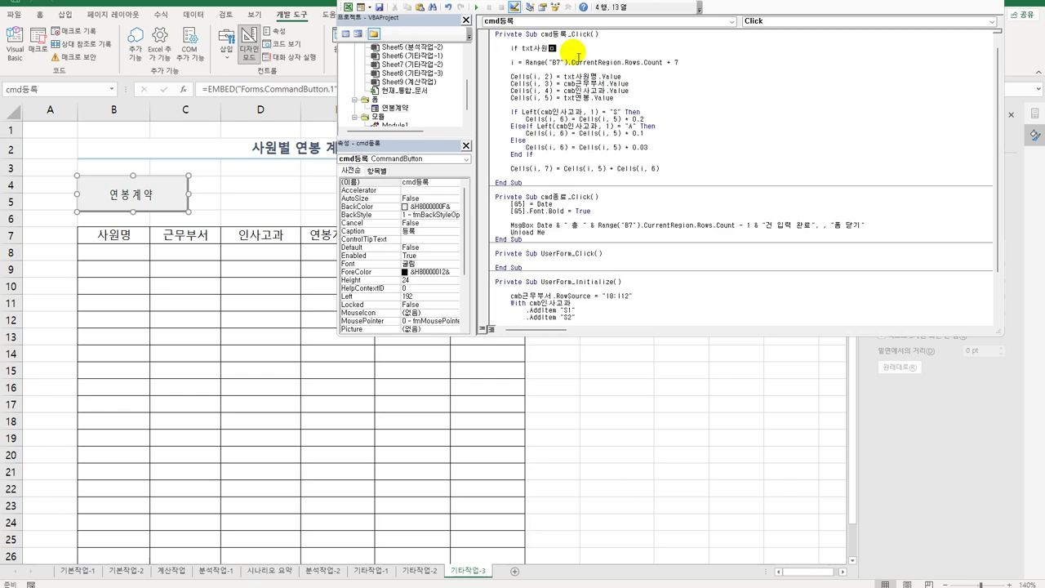
pyautogui.write(' "" Then')
pyautogui.press('Return')
pyautogui.press('Tab')
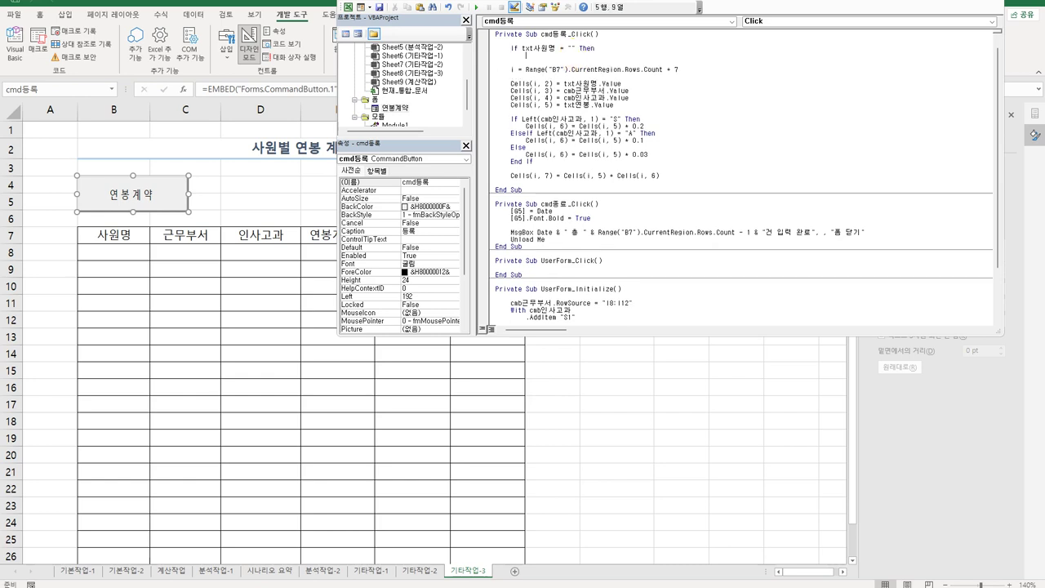
# Add a MsgBox with the text "사원명을 입력하세요" inside the txt사원명 branch
pyautogui.write('msgbox "')
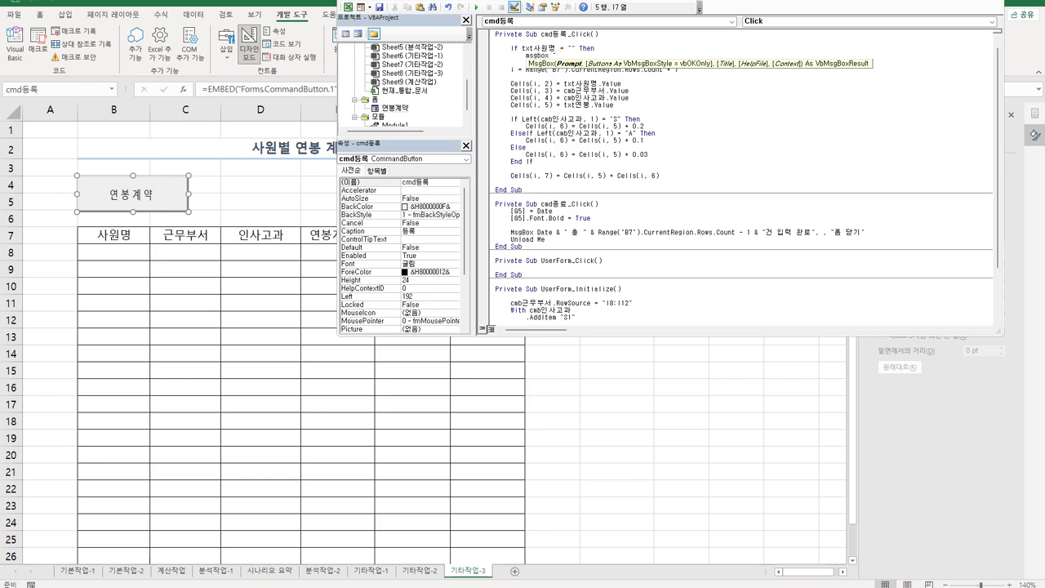
pyautogui.write('입')
pyautogui.write('원명을 입')
pyautogui.write('력')
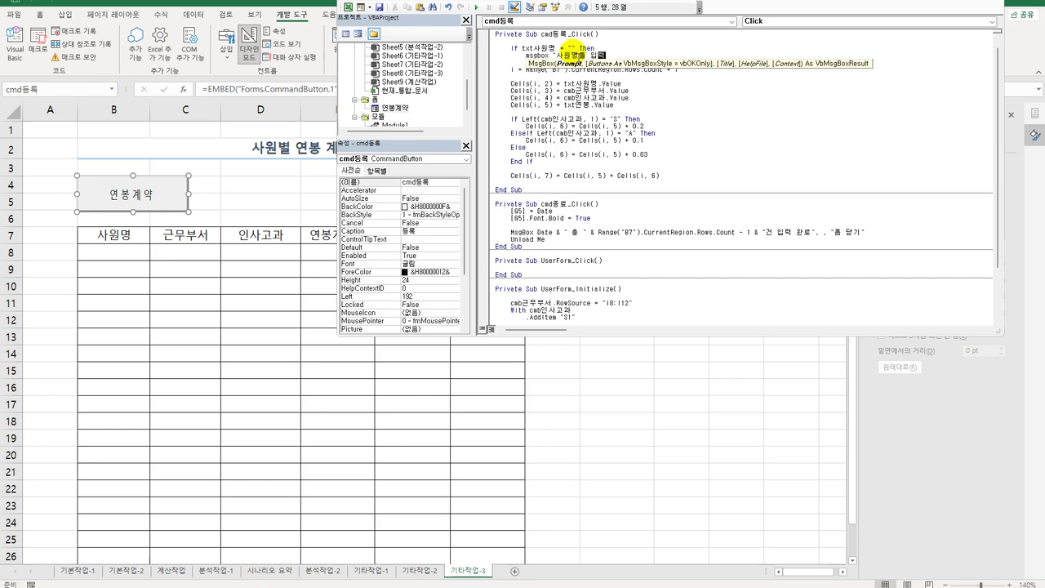
pyautogui.write('하세요"')
pyautogui.press('Return')
# Add the branch condition ElseIf cmb근무부서 = "" Then below the 사원명 message
pyautogui.write('e')
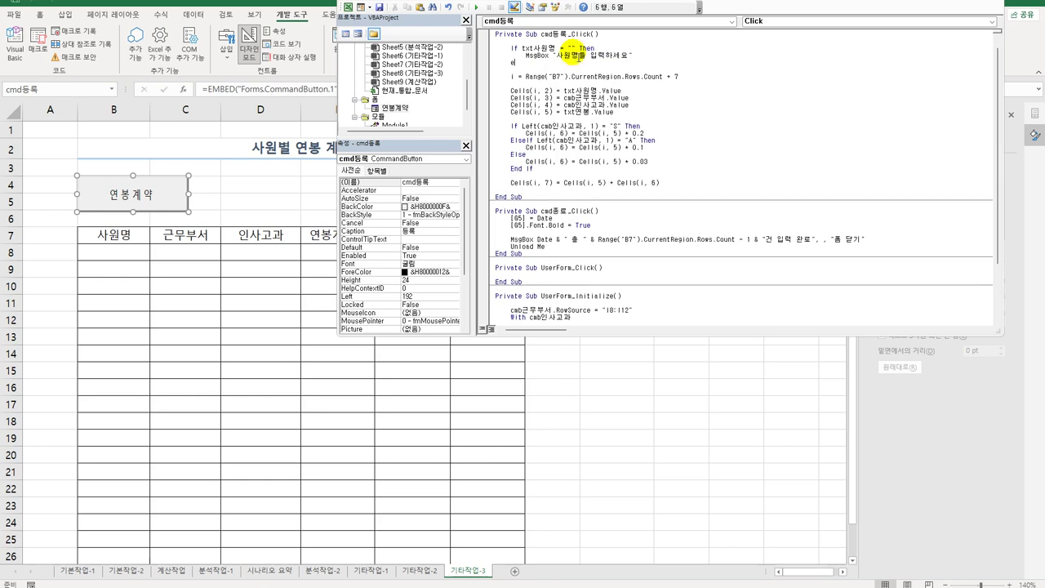
pyautogui.write('lseif cmb근무부서')
pyautogui.write('then')
# Duplicate the MsgBox and ElseIf lines below the cmb근무부서 condition and indent the copied message line
pyautogui.hotkey('shift', 'Home')
pyautogui.hotkey('shift', 'Up')
pyautogui.hotkey('ctrl', 'c')
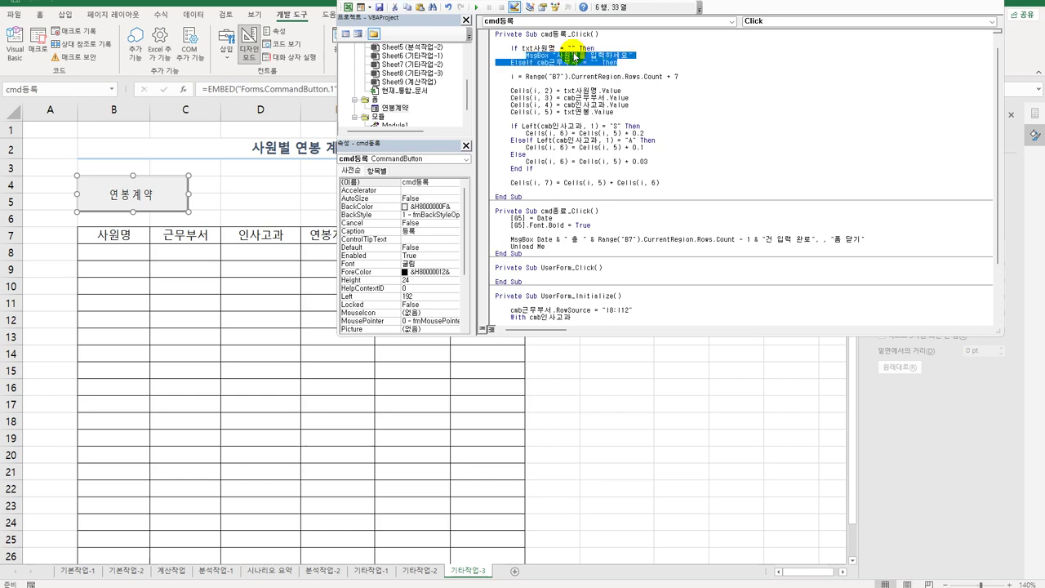
pyautogui.press('Down')
pyautogui.hotkey('ctrl', 'v')
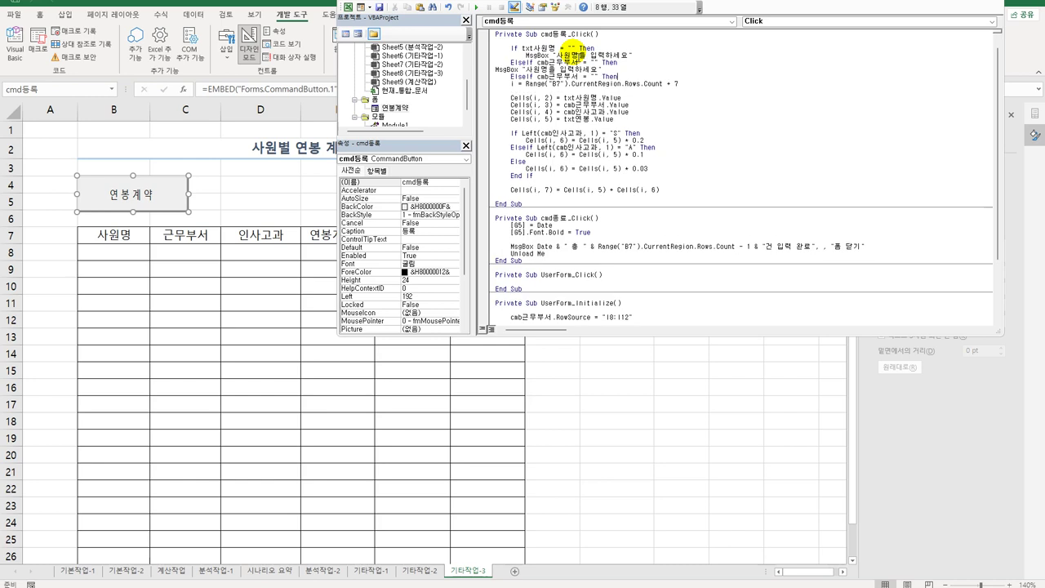
pyautogui.press('Home')
pyautogui.press('Tab')
pyautogui.press('Tab')
pyautogui.press('End')
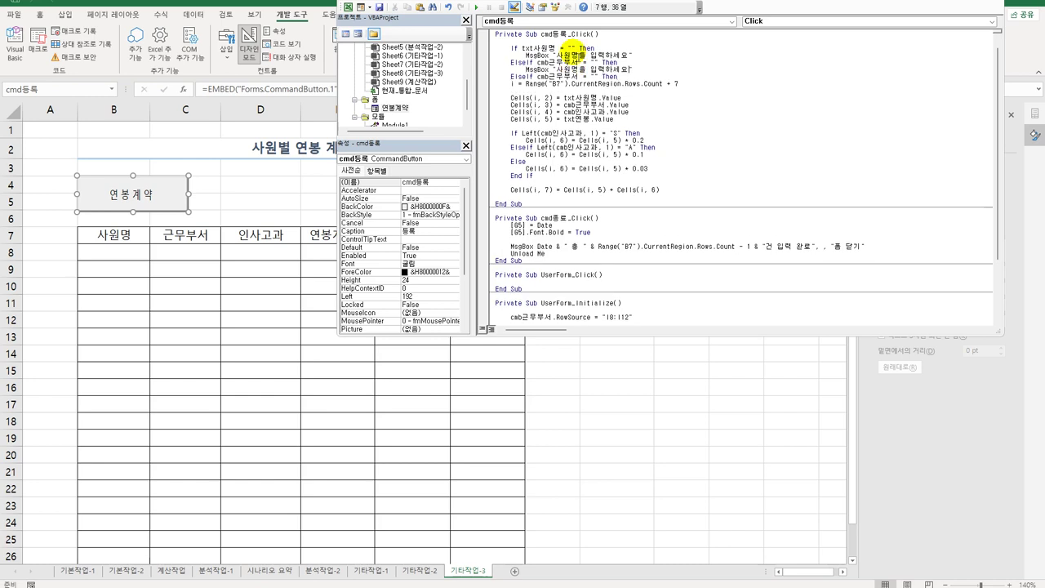
# Change the cmb근무부서 branch's message to "근무부서를 선택하세요"
pyautogui.hotkey('shift', 'Right')
pyautogui.hotkey('shift', 'Right')
pyautogui.hotkey('shift', 'Right')
pyautogui.hotkey('shift', 'Right')
pyautogui.hotkey('shift', 'Right')
pyautogui.hotkey('shift', 'Right')
pyautogui.hotkey('shift', 'Right')
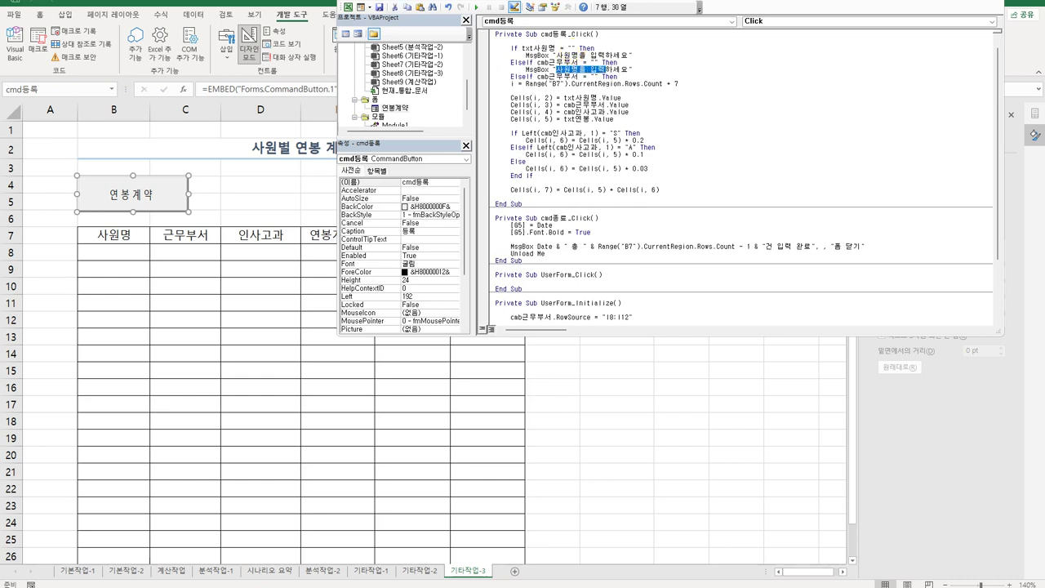
pyautogui.write('rms')
pyautogui.press('BackSpace')
pyautogui.press('BackSpace')
pyautogui.press('BackSpace')
pyautogui.write('근무부서')
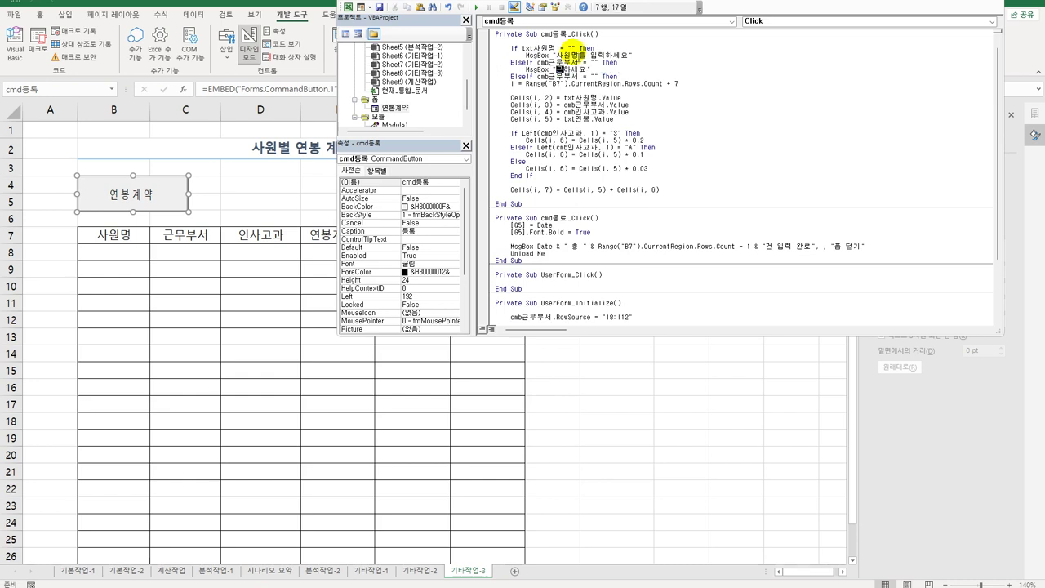
pyautogui.write('를 선택')
pyautogui.press('End')
# Insert blank lines below the duplicated ElseIf line and change its control to cmb인사고과
pyautogui.press('Down')
pyautogui.press('Return')
pyautogui.press('Return')
pyautogui.press('Return')
pyautogui.press('Up')
pyautogui.press('Up')
pyautogui.press('Up')
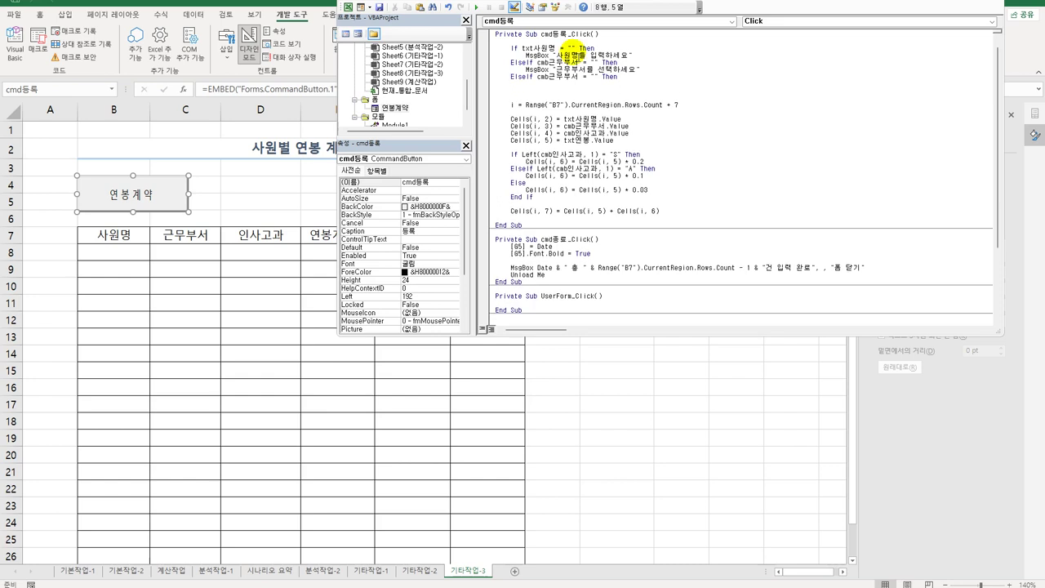
pyautogui.press('Right')
pyautogui.press('Right')
pyautogui.press('Right')
pyautogui.press('Right')
pyautogui.press('Right')
pyautogui.press('Right')
pyautogui.press('Right')
pyautogui.write('인사고과')
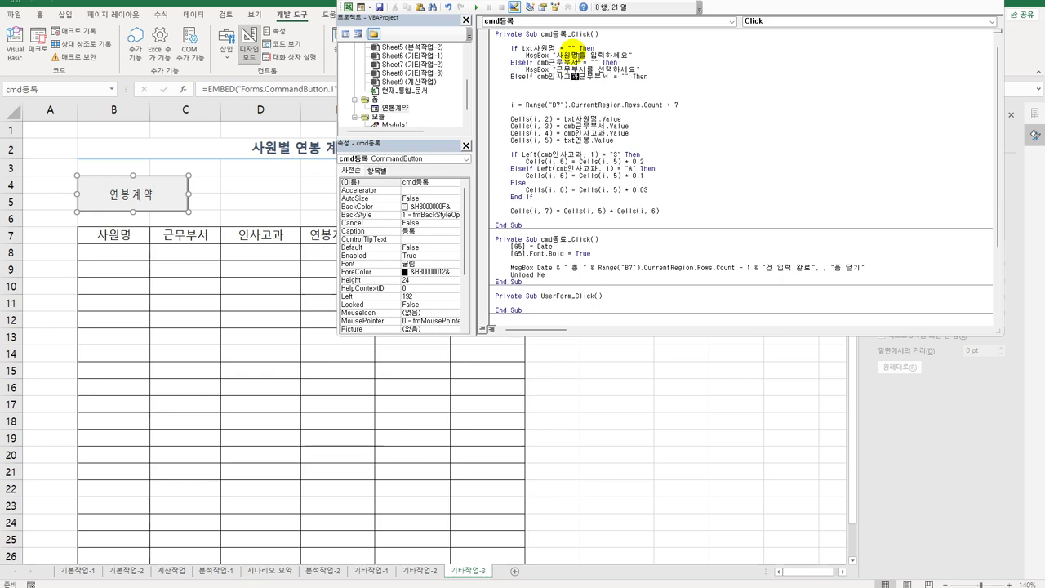
pyautogui.press('Delete')
pyautogui.press('Delete')
pyautogui.press('Delete')
pyautogui.press('Delete')
# Copy the 근무부서 MsgBox line into the cmb인사고과 branch with matching indentation
pyautogui.press('Up')
pyautogui.press('Home')
pyautogui.hotkey('shift', 'End')
pyautogui.hotkey('ctrl', 'c')
pyautogui.press('Down')
pyautogui.press('Down')
pyautogui.hotkey('ctrl', 'v')
pyautogui.press('Tab')
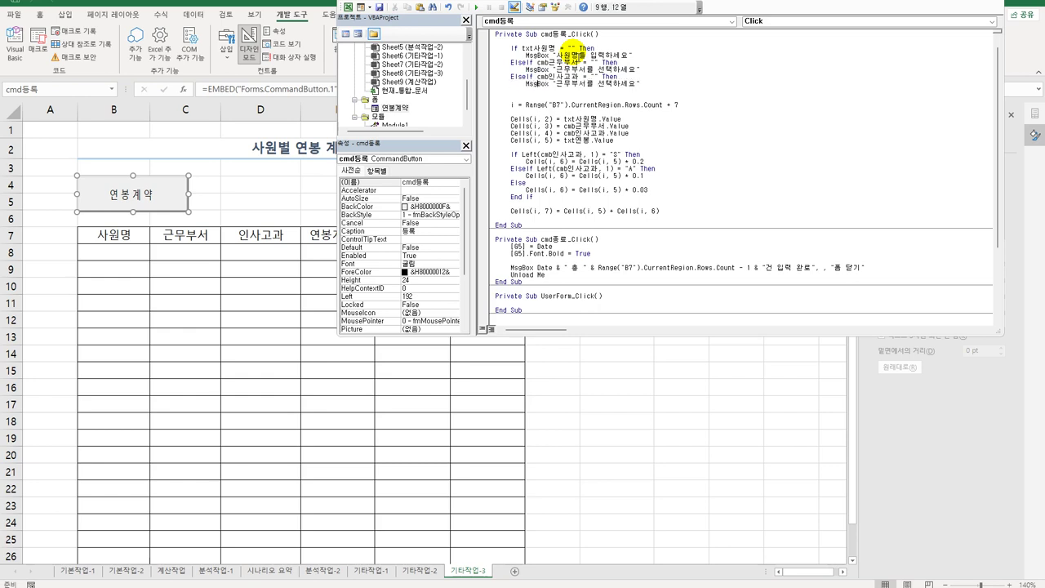
# Change the copied message to "인사고과를 선택하세요" and start a new line below it
pyautogui.press('Right')
pyautogui.press('Right')
pyautogui.press('Right')
pyautogui.press('Right')
pyautogui.press('Right')
pyautogui.press('Right')
pyautogui.hotkey('shift', 'Right')
pyautogui.hotkey('shift', 'Right')
pyautogui.hotkey('shift', 'Right')
pyautogui.hotkey('shift', 'Right')
pyautogui.write('인사고과')
pyautogui.press('Return')
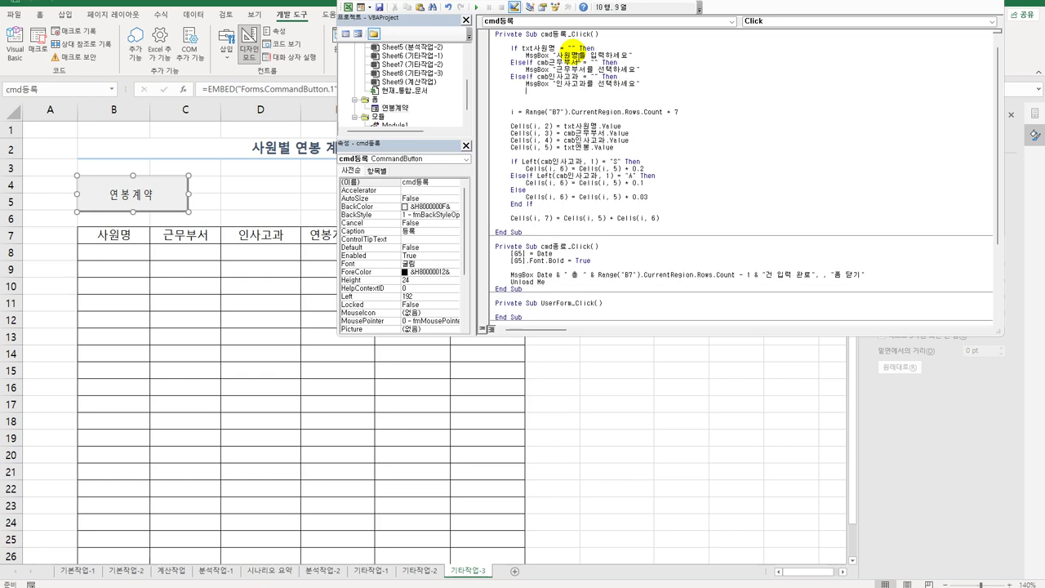
# Duplicate the cmb인사고과 ElseIf condition and its MsgBox line directly below the originals
pyautogui.press('Up')
pyautogui.hotkey('shift', 'Down')
pyautogui.hotkey('shift', 'End')
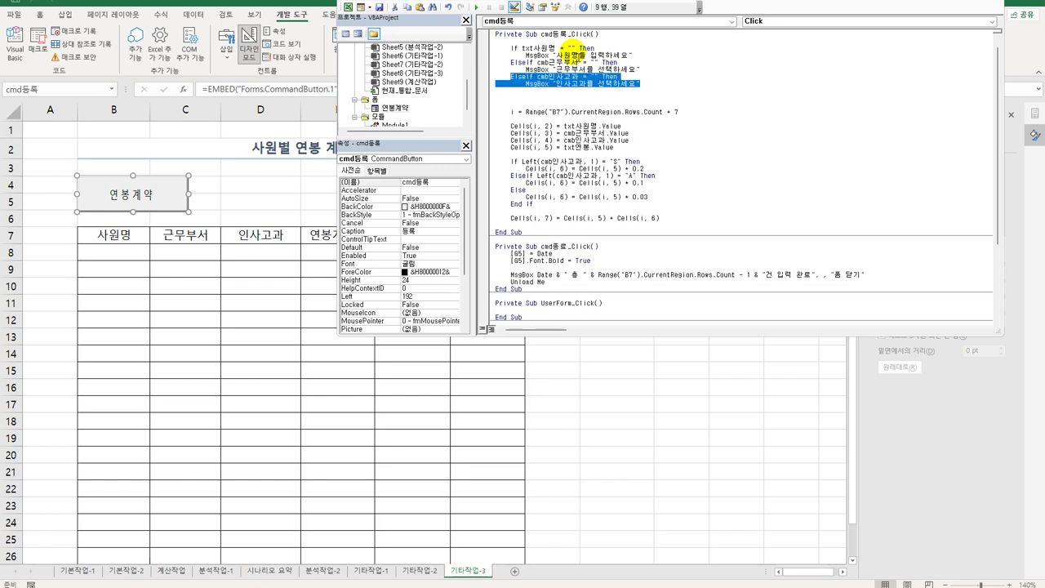
pyautogui.hotkey('ctrl', 'c')
pyautogui.press('Down')
pyautogui.hotkey('ctrl', 'v')
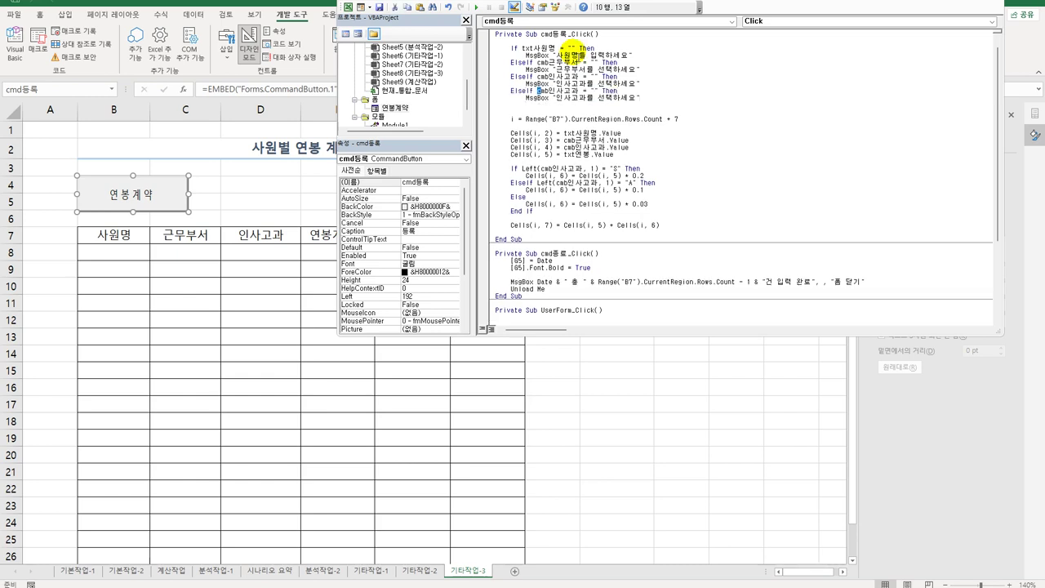
# Change the control in the last duplicated ElseIf condition to txt연봉
pyautogui.hotkey('shift', 'Right')
pyautogui.hotkey('shift', 'Right')
pyautogui.hotkey('shift', 'Right')
pyautogui.hotkey('shift', 'Right')
pyautogui.hotkey('shift', 'Right')
pyautogui.hotkey('shift', 'Right')
pyautogui.hotkey('shift', 'Right')
pyautogui.write('txt연봉')
# Change the txt연봉 branch's message to "연봉을 입력하세요" and start a new line below it
pyautogui.press('Down')
pyautogui.hotkey('shift', 'Right')
pyautogui.hotkey('shift', 'Right')
pyautogui.hotkey('shift', 'Right')
pyautogui.hotkey('shift', 'Right')
pyautogui.hotkey('shift', 'Right')
pyautogui.hotkey('shift', 'Right')
pyautogui.hotkey('shift', 'Right')
pyautogui.hotkey('shift', 'Right')
pyautogui.hotkey('shift', 'Right')
pyautogui.hotkey('shift', 'Right')
pyautogui.hotkey('shift', 'Right')
pyautogui.hotkey('shift', 'Left')
pyautogui.hotkey('shift', 'Left')
pyautogui.hotkey('shift', 'Left')
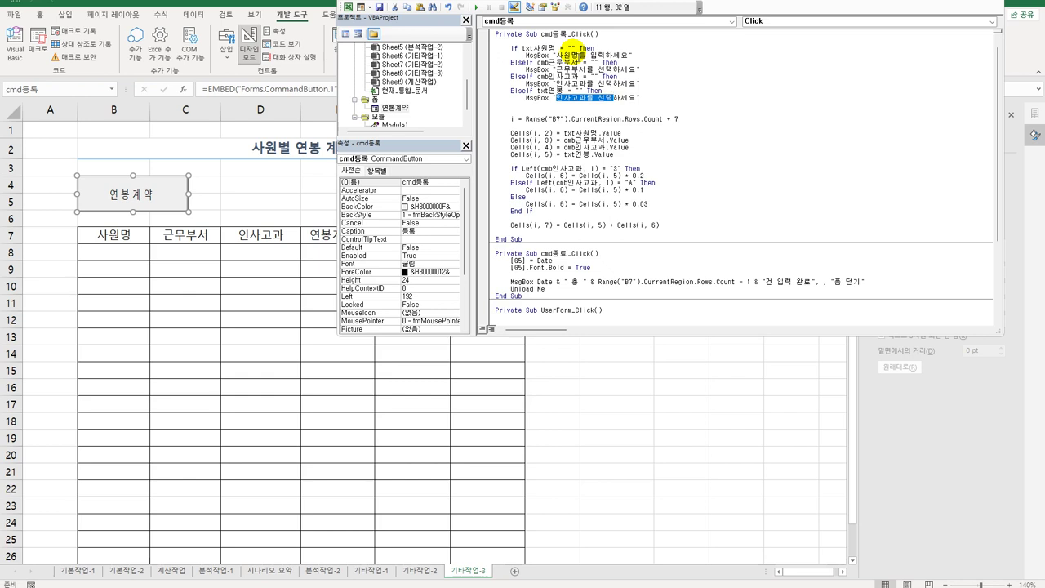
pyautogui.write('ㅇ')
pyautogui.write('봉를 입력')
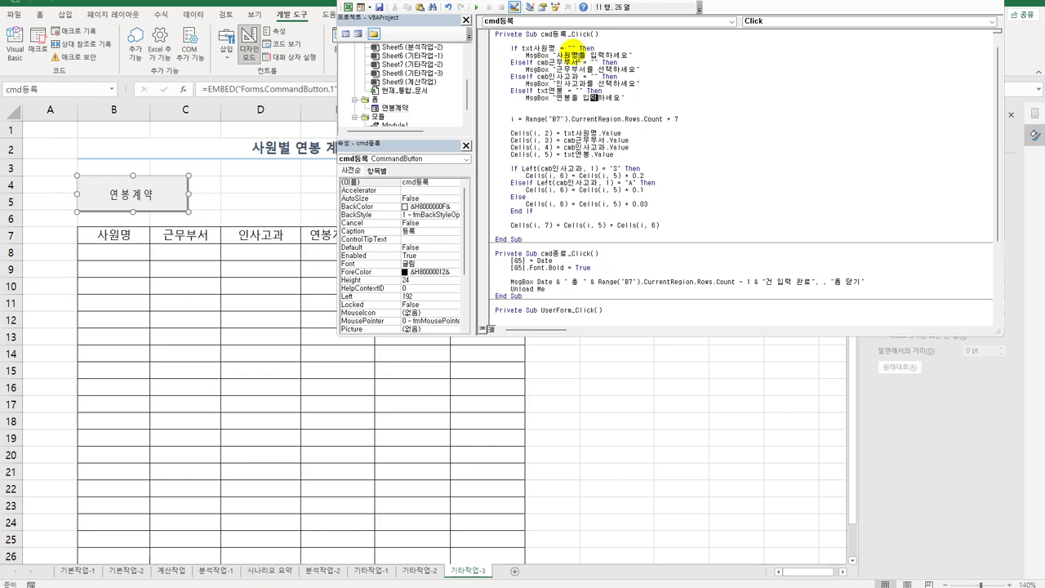
pyautogui.press('End')
pyautogui.press('Return')
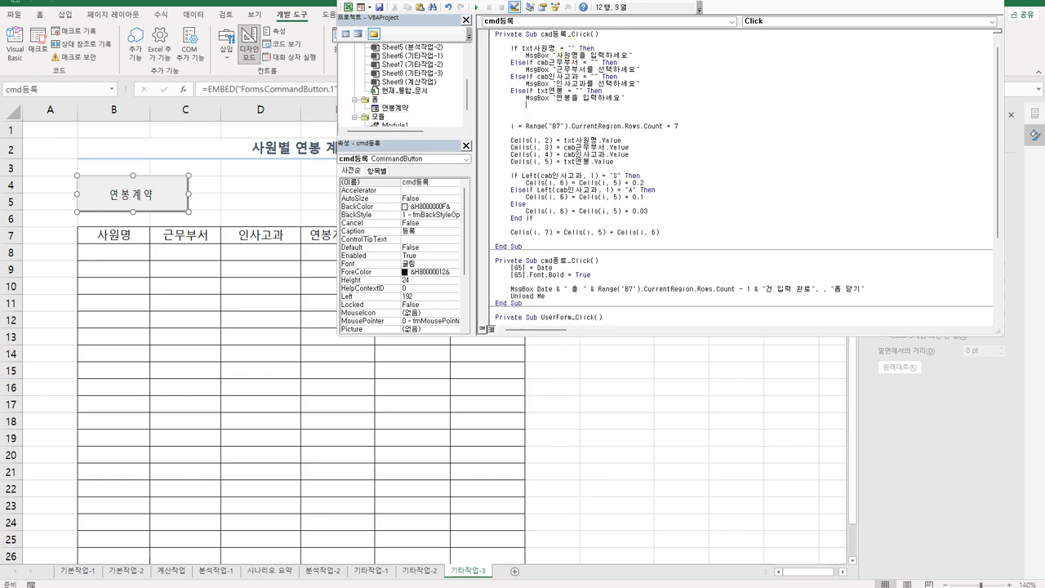
# Add an Else line after the txt연봉 branch and remove the surplus blank line before the row calculation
pyautogui.write('ㄷ')
pyautogui.press('BackSpace')
pyautogui.write('else')
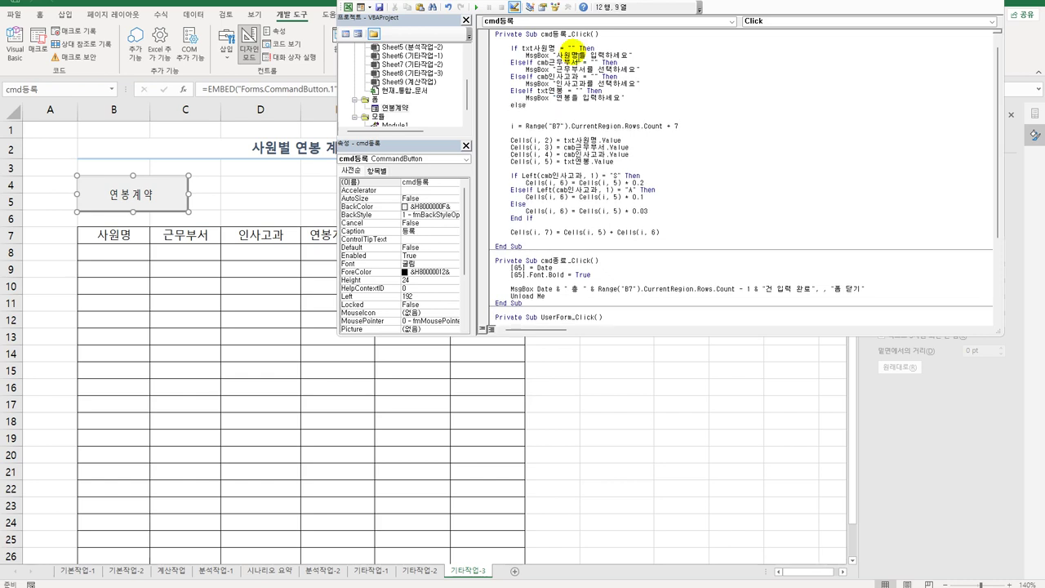
pyautogui.press('Down')
pyautogui.press('Delete')
pyautogui.press('Delete')
pyautogui.press('Delete')
pyautogui.press('Delete')
pyautogui.press('Delete')
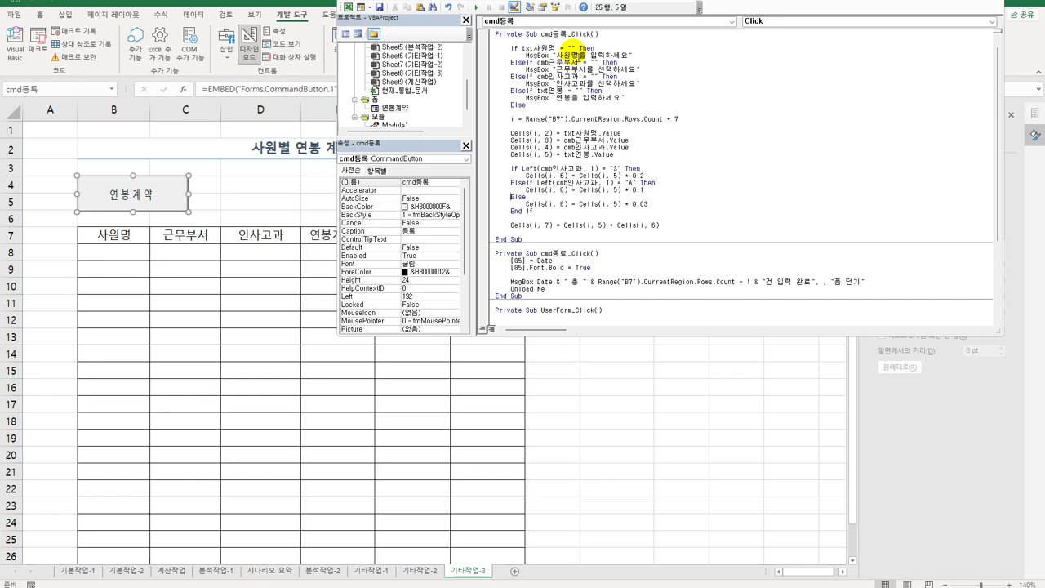
# Close the outer If block of the 등록 procedure with End If below the Cells(i, 7) total line
pyautogui.press('End')
pyautogui.press('Return')
pyautogui.press('Return')
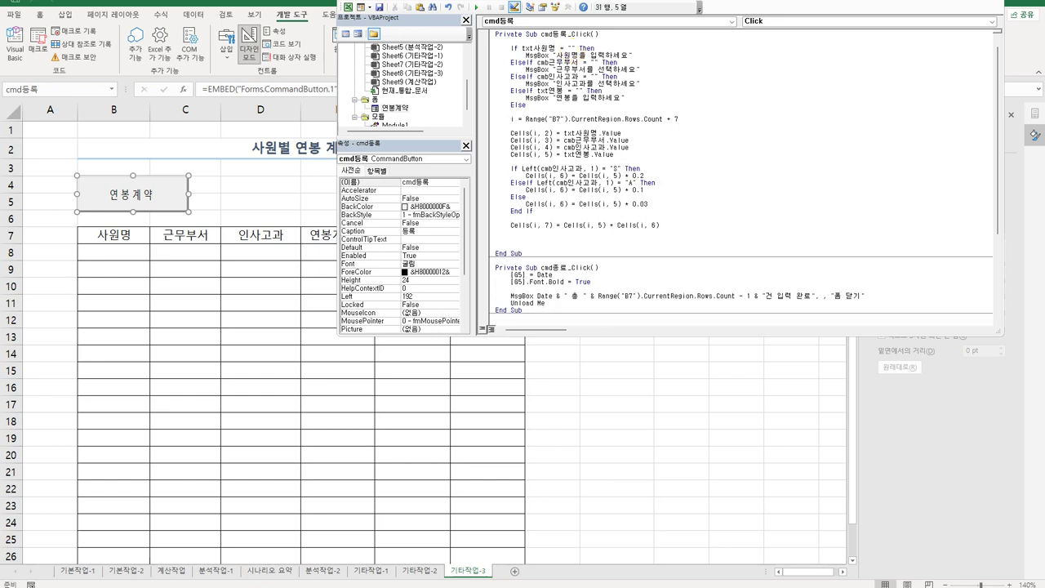
pyautogui.write('end if')
pyautogui.press('Up')
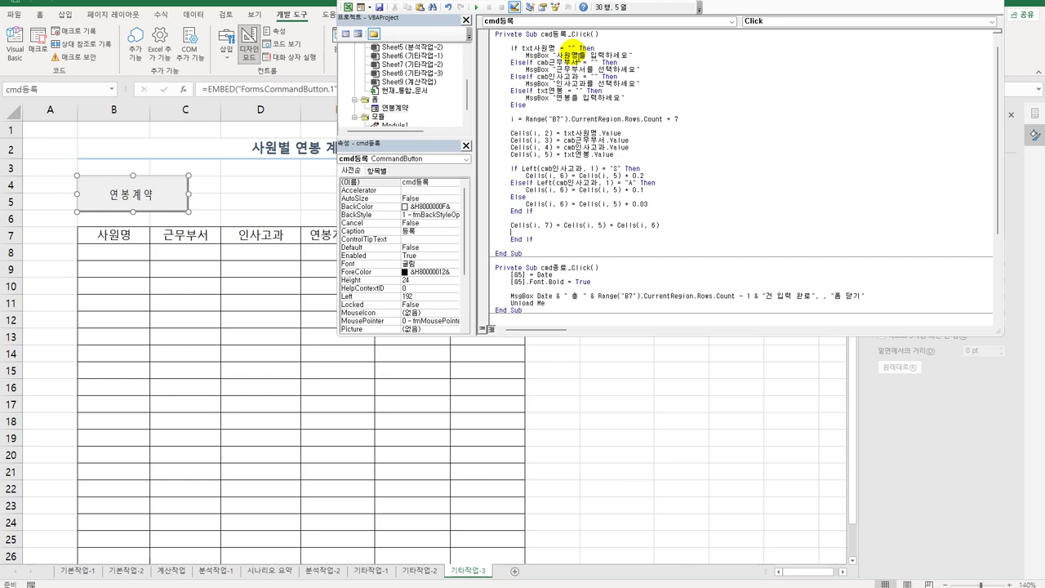
# Before the closing End If, add lines that reset txt사원명 and cmb근무부서 to empty strings
pyautogui.press('Return')
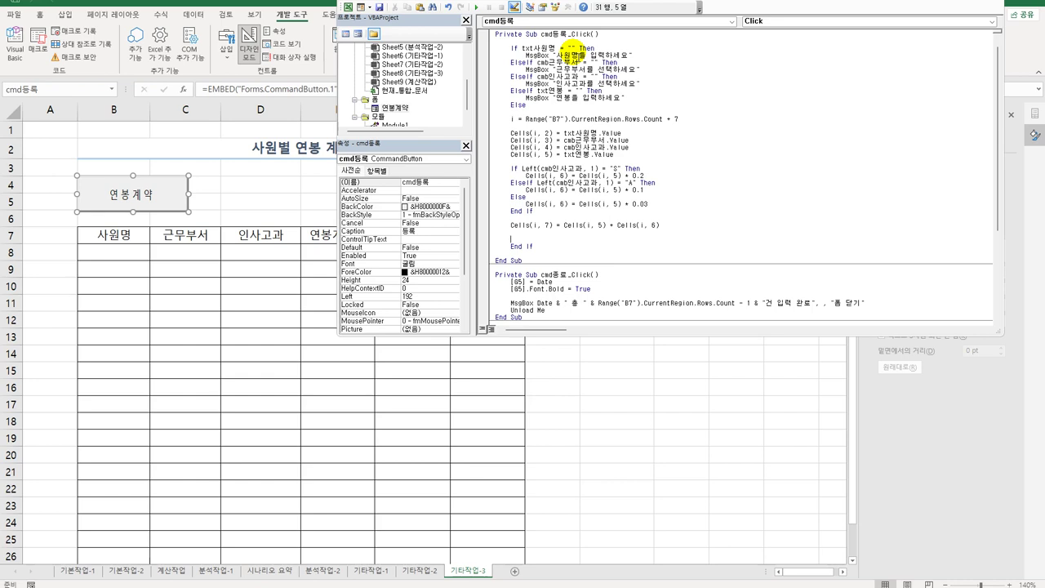
pyautogui.write('txt사원명 = ""')
pyautogui.press('Return')
pyautogui.press('Return')
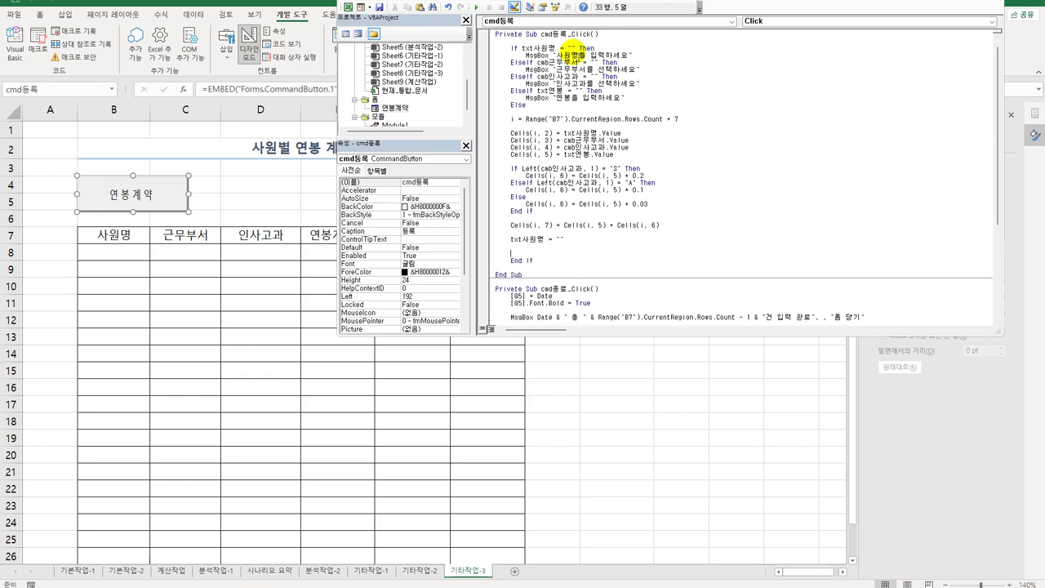
pyautogui.press('Up')
pyautogui.write('cmb근무부서 = ""')
pyautogui.press('Return')
# Add lines below the cmb근무부서 reset that set cmb인사고과 and txt연봉 to empty strings
pyautogui.write('cmb')
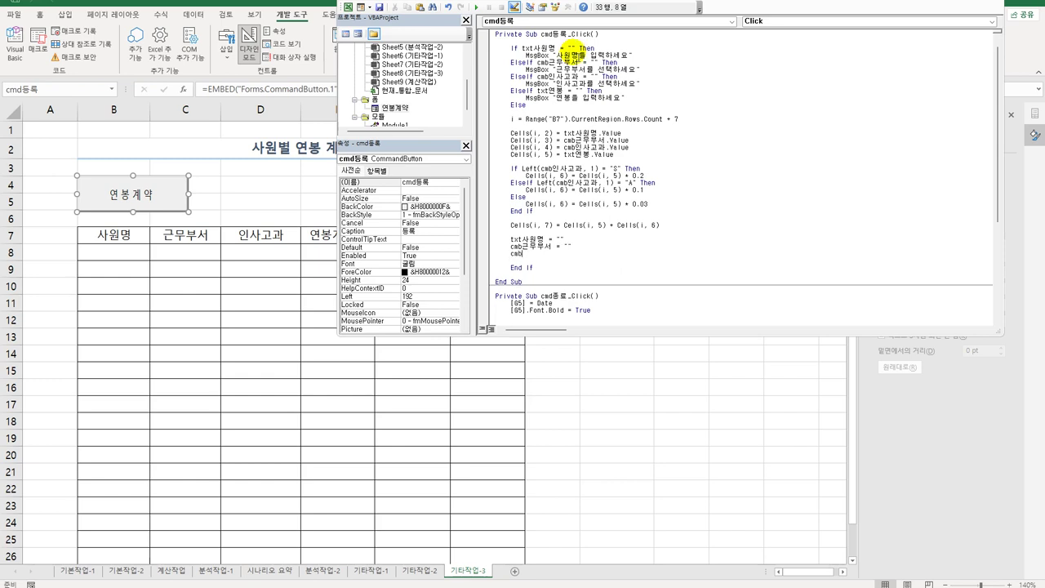
pyautogui.write('인사고과 = ""')
pyautogui.press('Return')
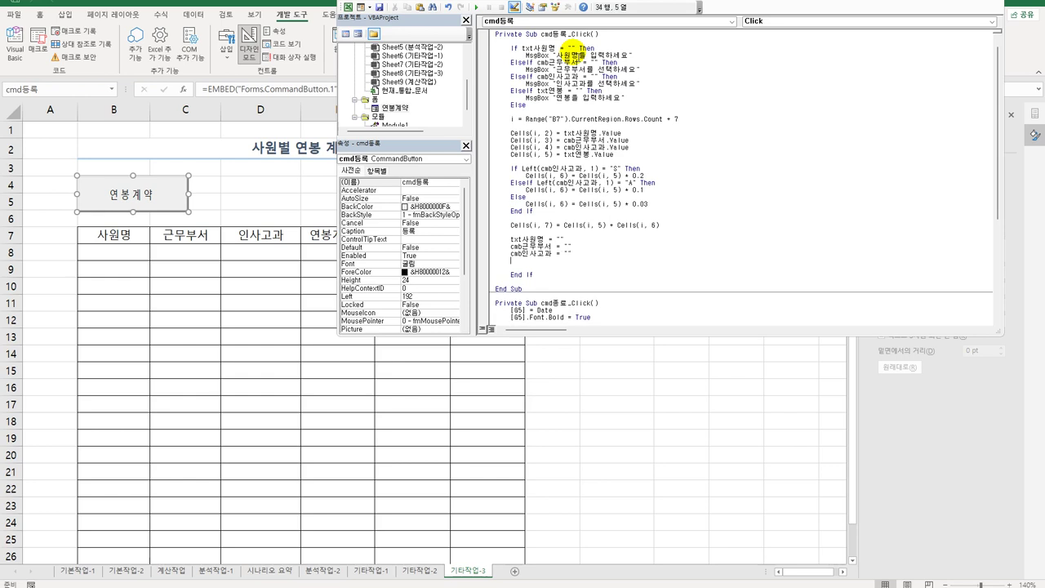
pyautogui.write('txt연봉 =""')
pyautogui.press('Return')
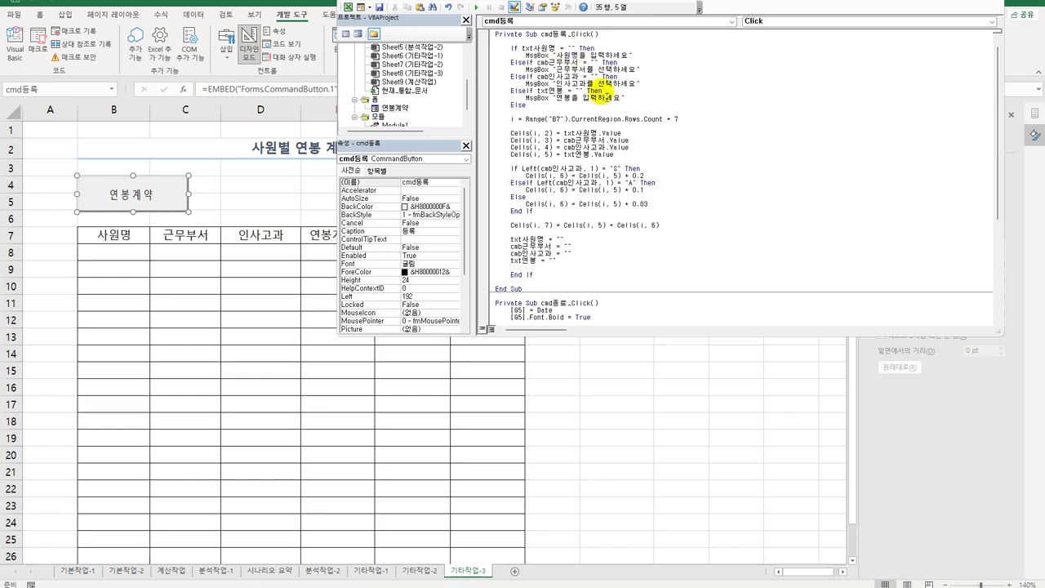
pyautogui.click(569, 288)
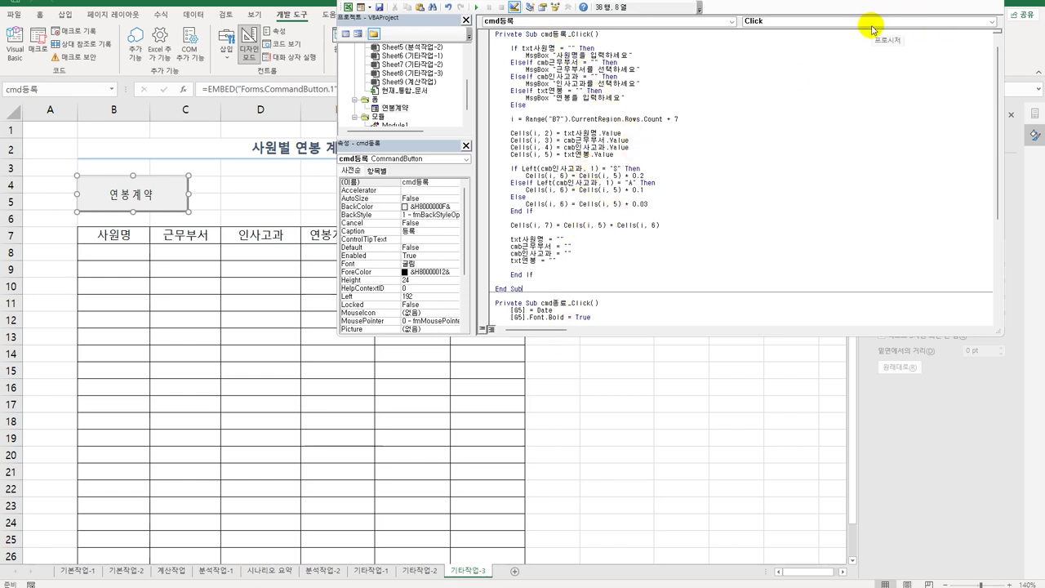
# Return to the 기타작업-3 worksheet, turn off design mode and open the 연봉계약 form
pyautogui.hotkey('alt', 'F11')
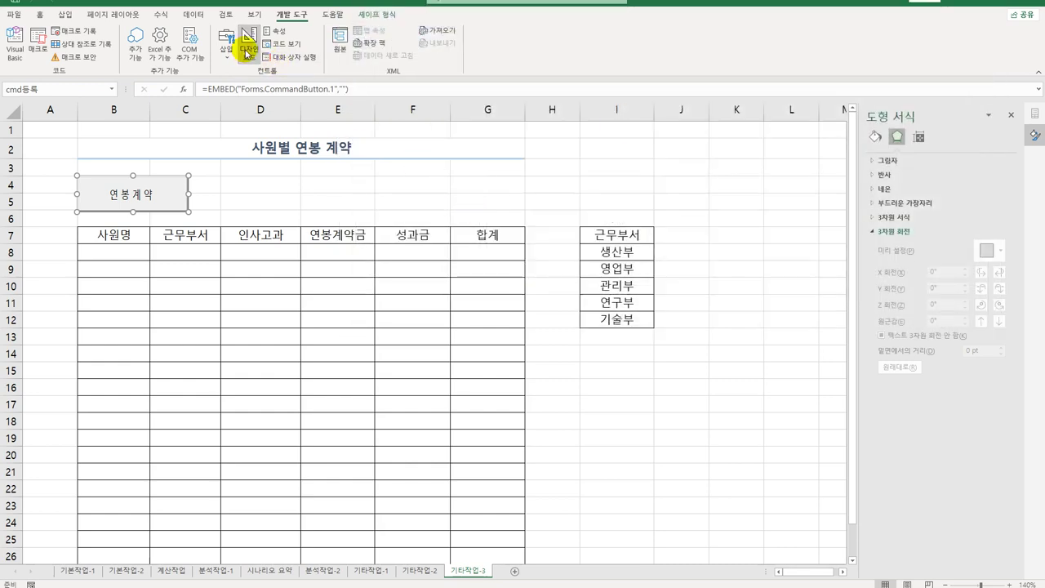
pyautogui.click(245, 54)
pyautogui.click(155, 197)
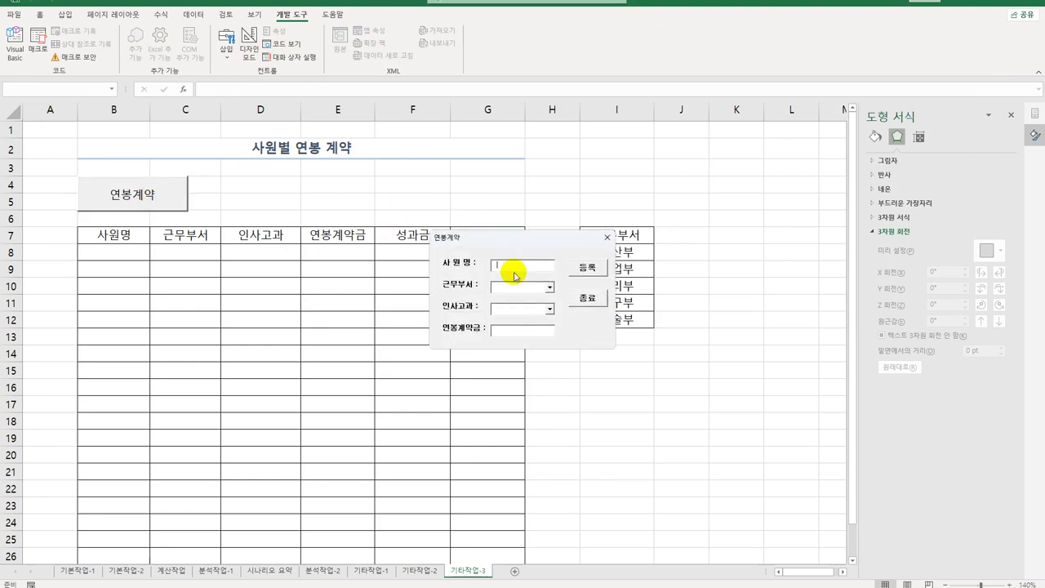
# Enter the employee's name in the form and choose 생산부 as 근무부서 and S2 as 인사고과
pyautogui.write('홍길동')
pyautogui.click(550, 288)
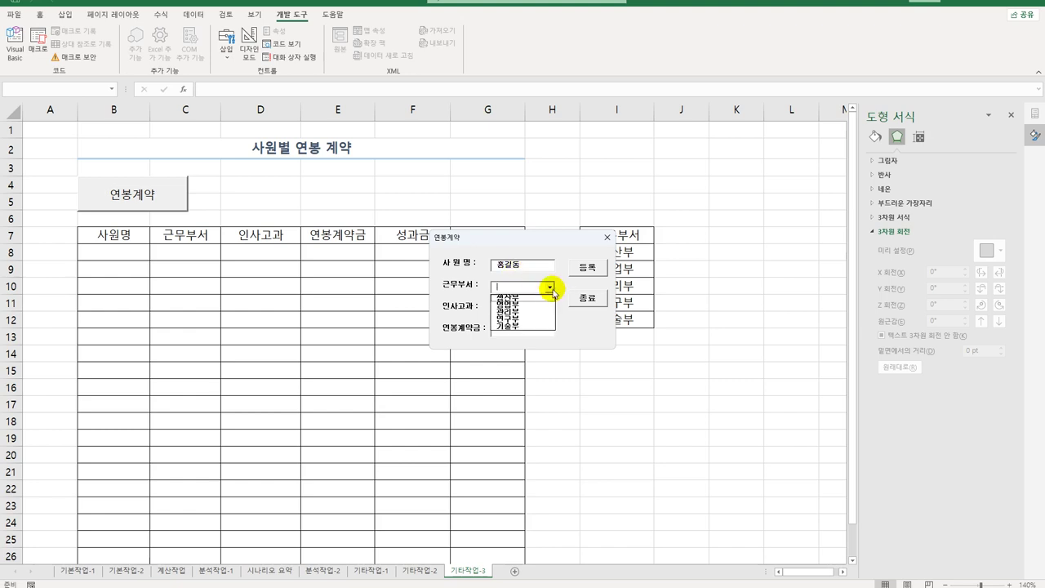
pyautogui.click(545, 296)
pyautogui.click(550, 309)
pyautogui.click(537, 326)
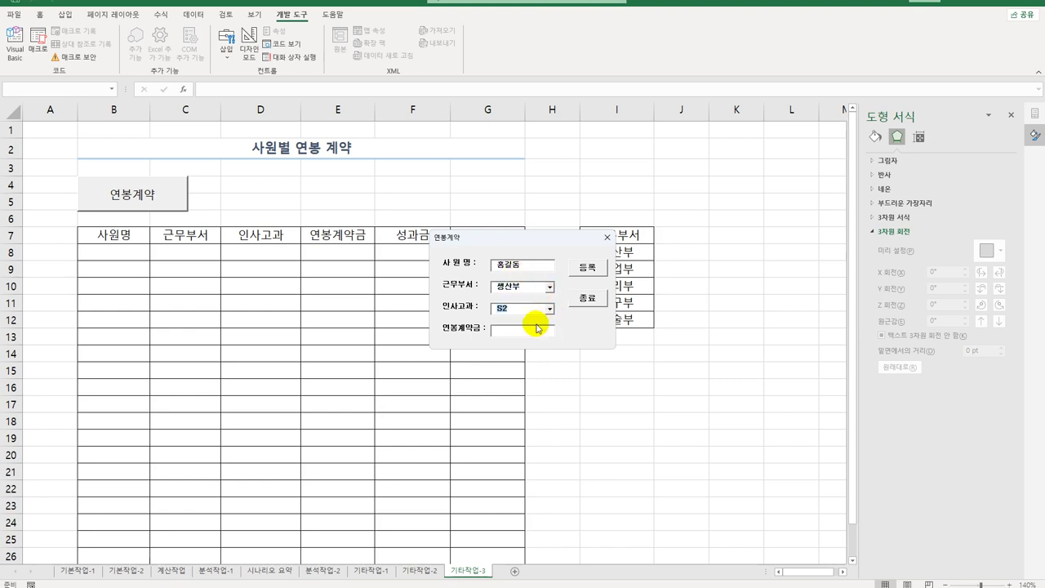
# Set 연봉계약금 to 50000000, register the record and move the form clear of the table
pyautogui.click(508, 331)
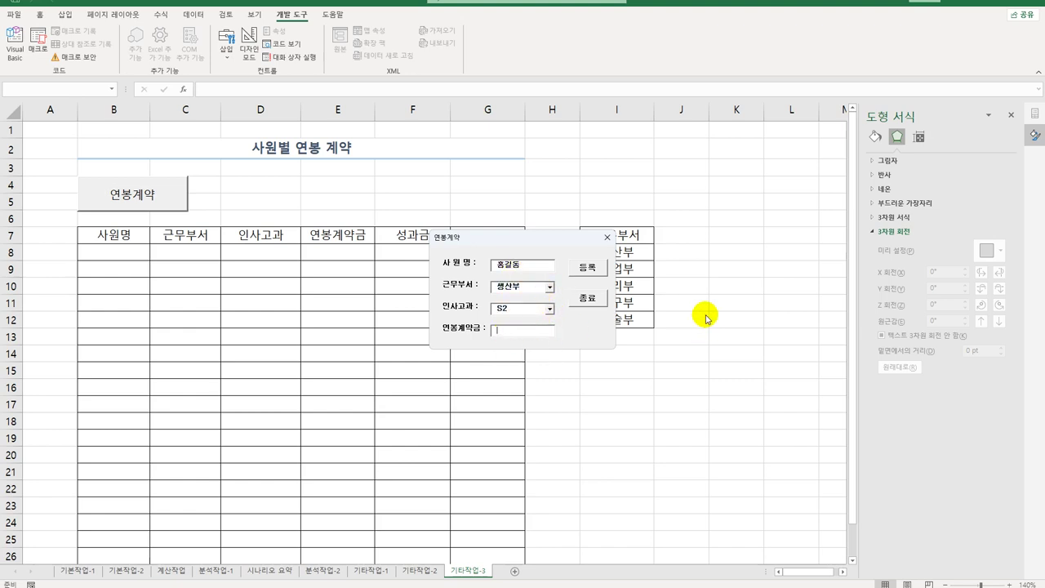
pyautogui.write('50')
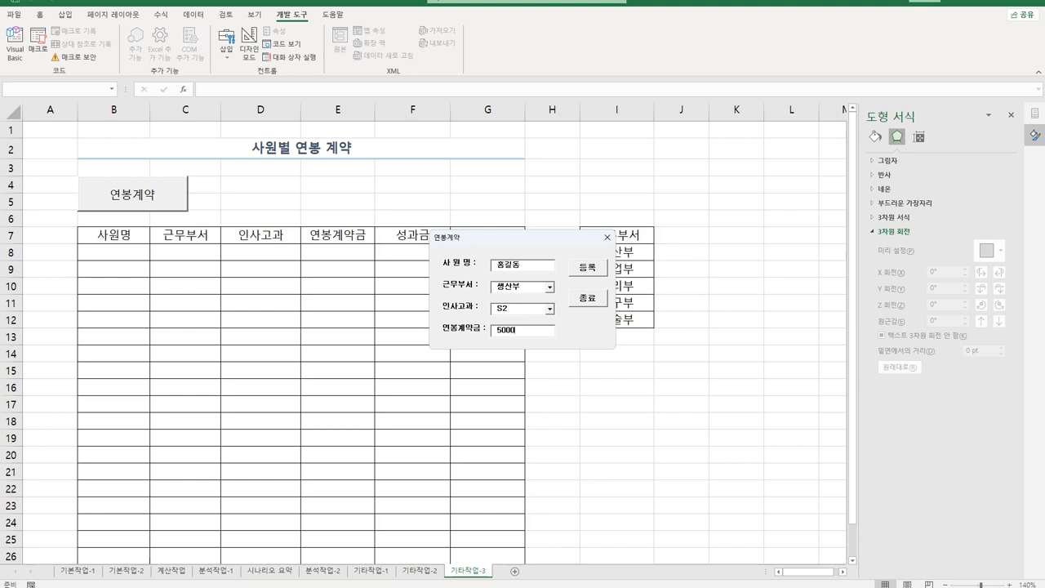
pyautogui.write(',000,000')
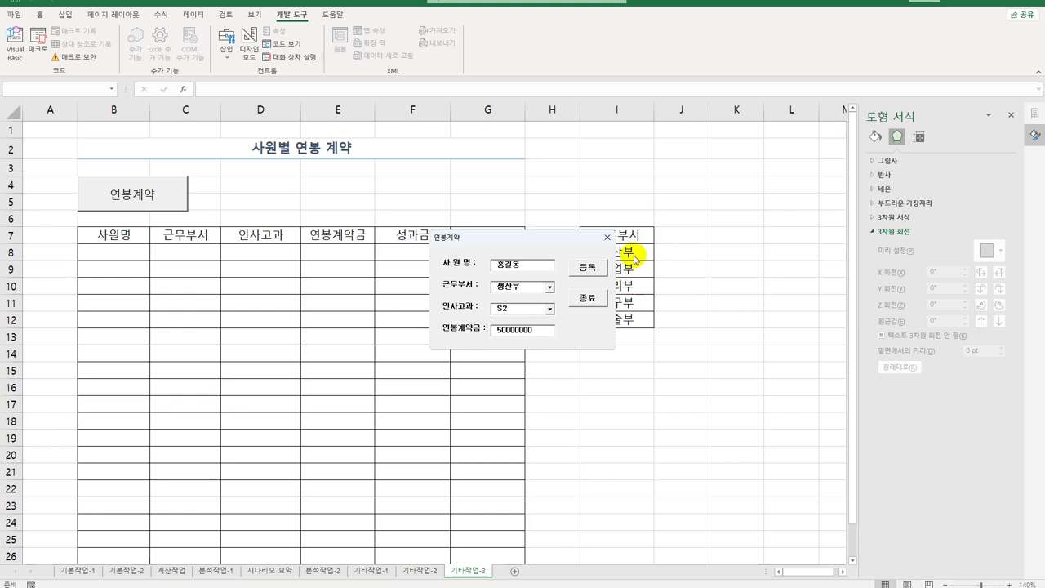
pyautogui.click(589, 270)
pyautogui.moveTo(532, 235); pyautogui.dragTo(663, 181)
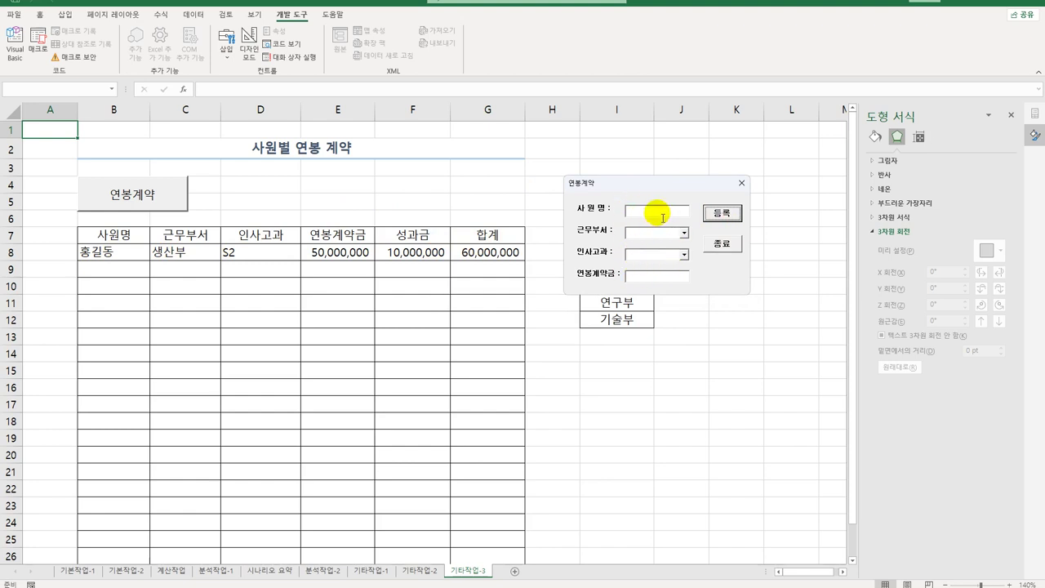
# Test the empty-field checks by registering the blank form and again with only an employee name entered, dismissing each message
pyautogui.click(732, 215)
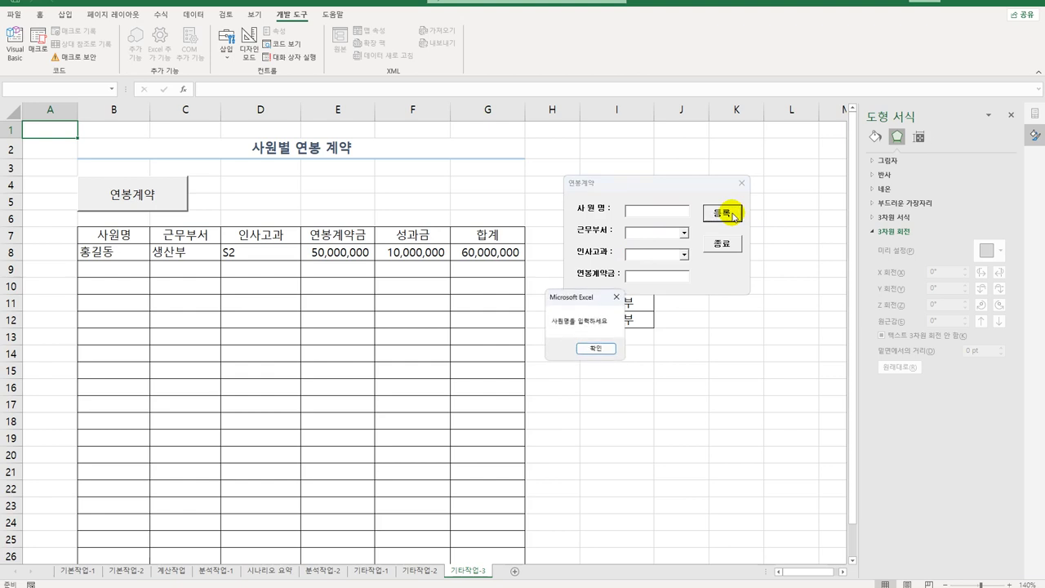
pyautogui.click(590, 349)
pyautogui.click(651, 217)
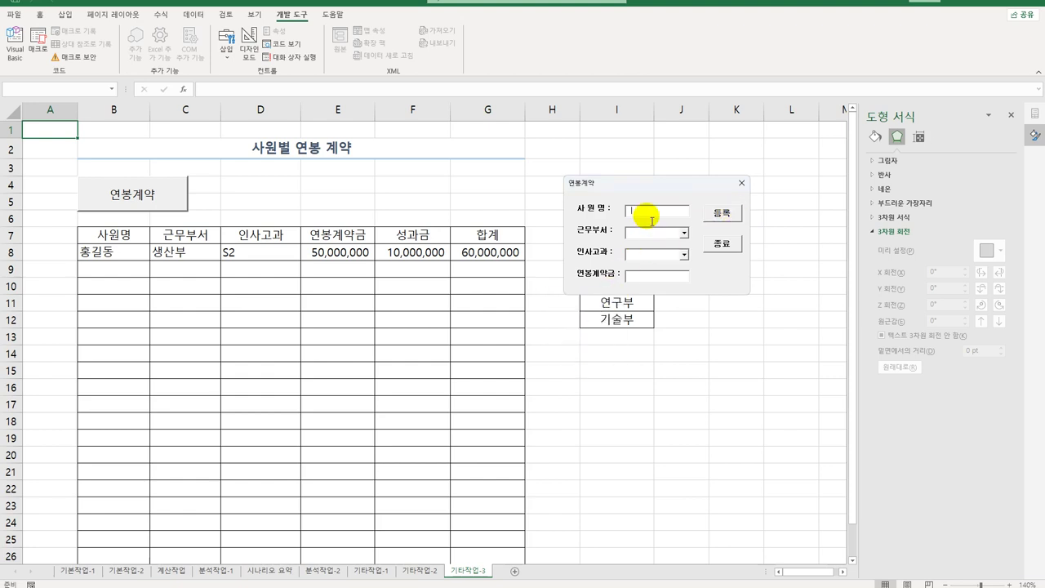
pyautogui.write('강호동')
pyautogui.click(719, 212)
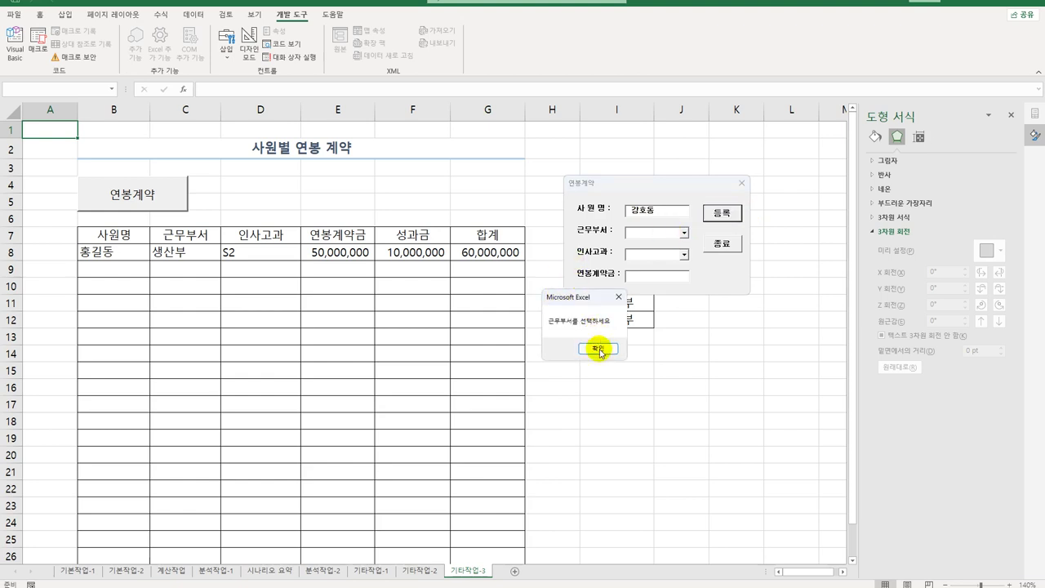
pyautogui.click(598, 349)
# Set 근무부서 to 영업부 and 인사고과 to S1, trying to register after each choice and dismissing the messages
pyautogui.click(685, 233)
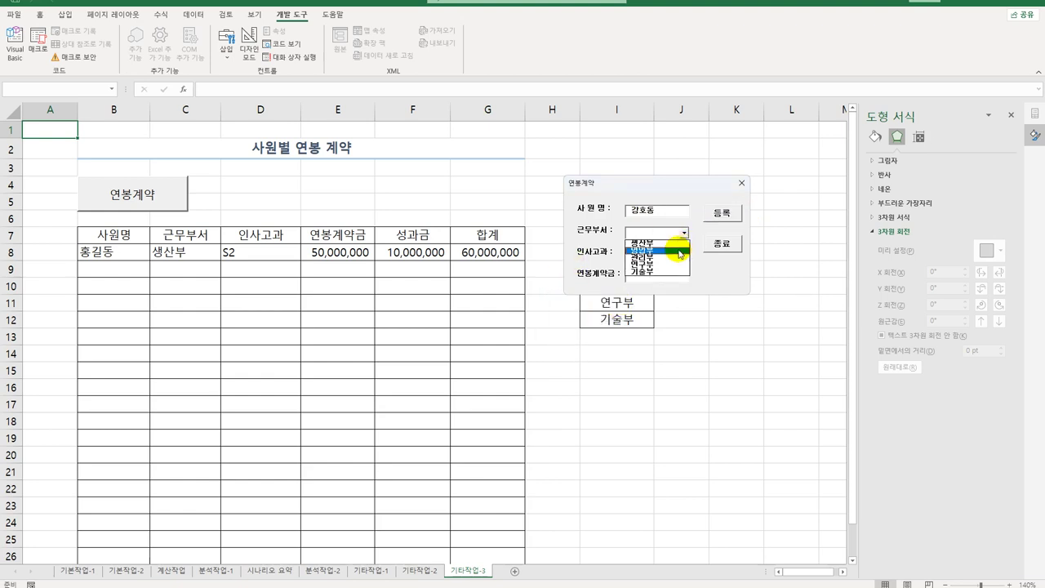
pyautogui.click(671, 253)
pyautogui.click(720, 215)
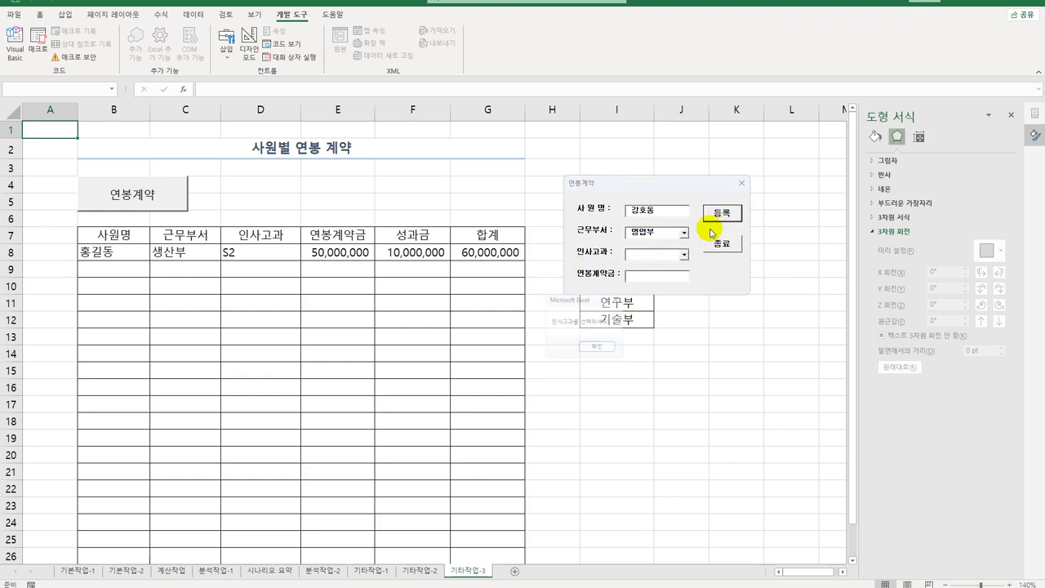
pyautogui.click(588, 349)
pyautogui.click(685, 254)
pyautogui.click(678, 265)
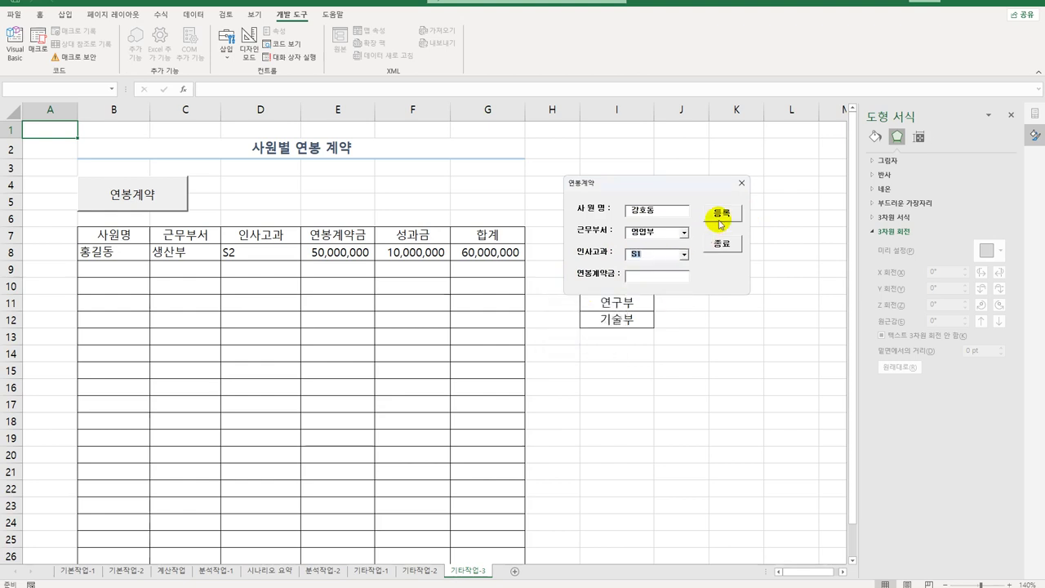
pyautogui.click(721, 214)
pyautogui.click(594, 349)
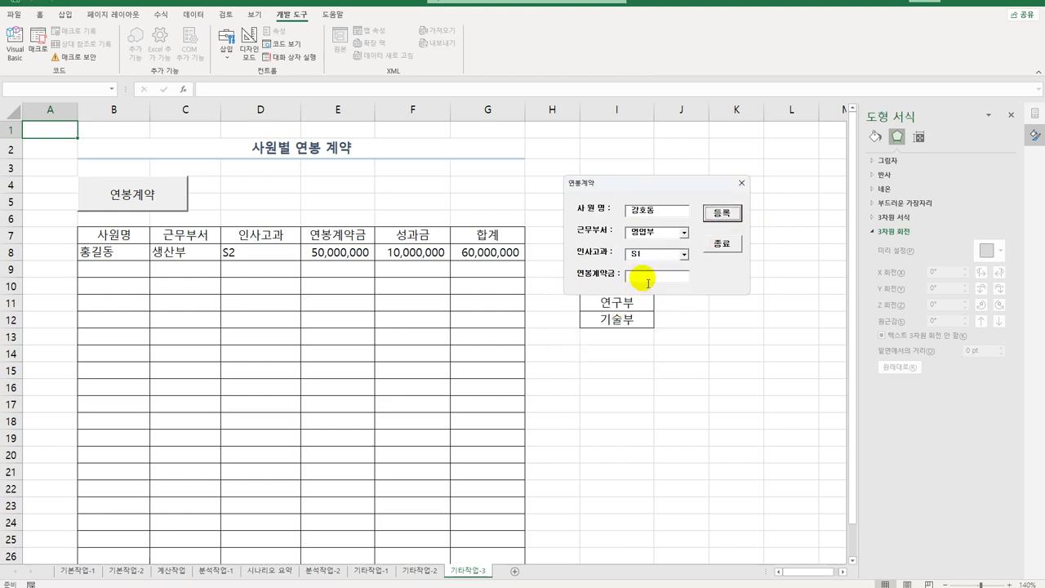
# Set 연봉계약금 to 70000000 and register the second employee's record
pyautogui.click(664, 280)
pyautogui.write('7')
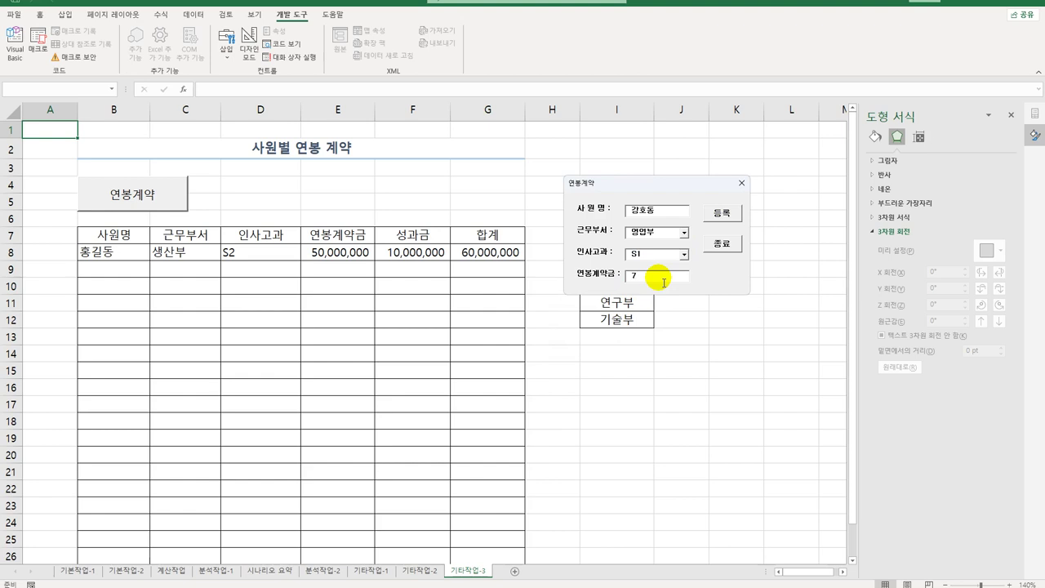
pyautogui.write('0000000')
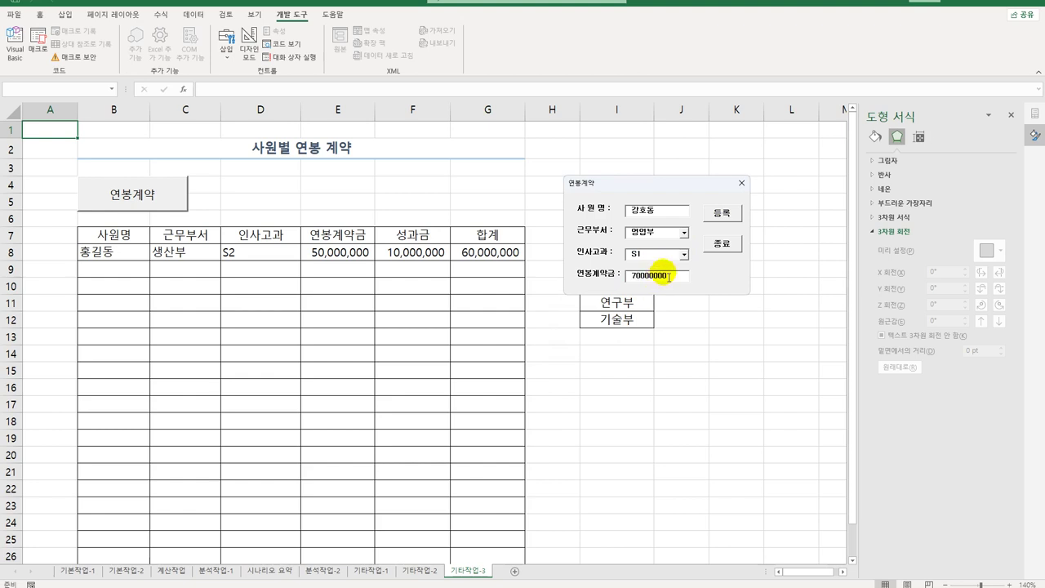
pyautogui.click(722, 218)
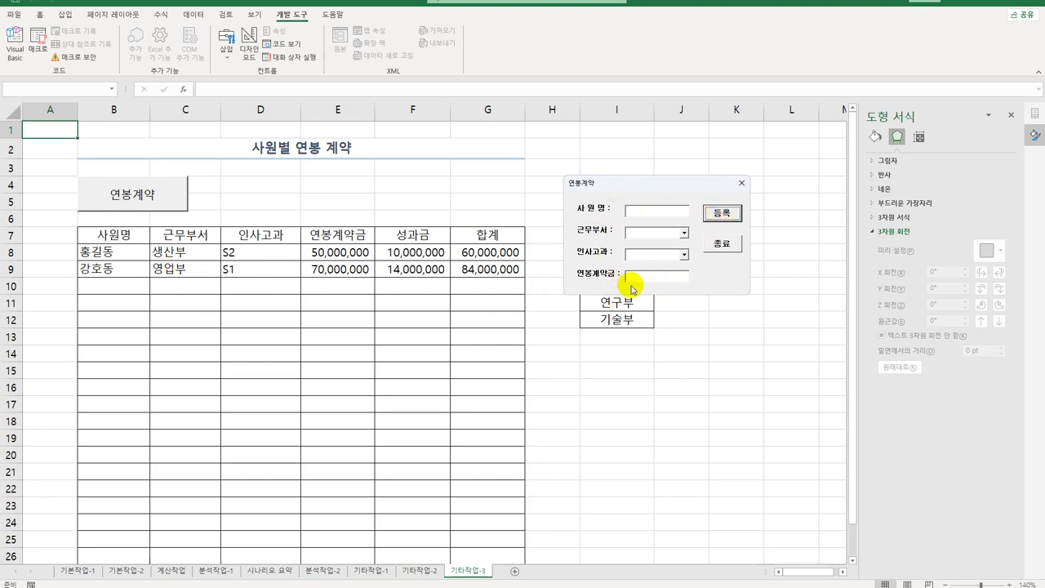
# End the form with 종료, dismiss its 폼 닫기 message and select cell I16
pyautogui.click(722, 246)
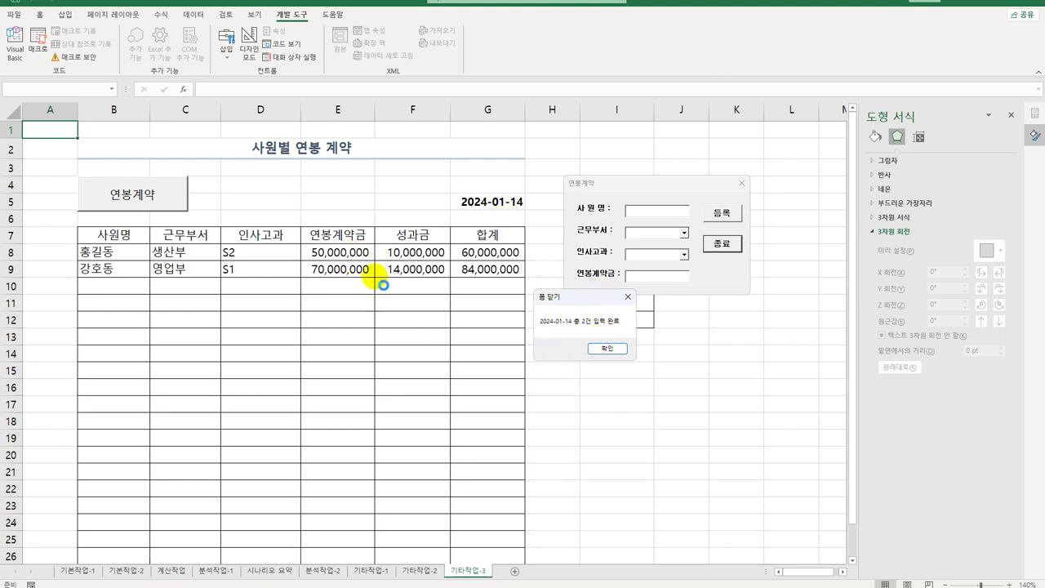
pyautogui.click(604, 347)
pyautogui.click(619, 386)
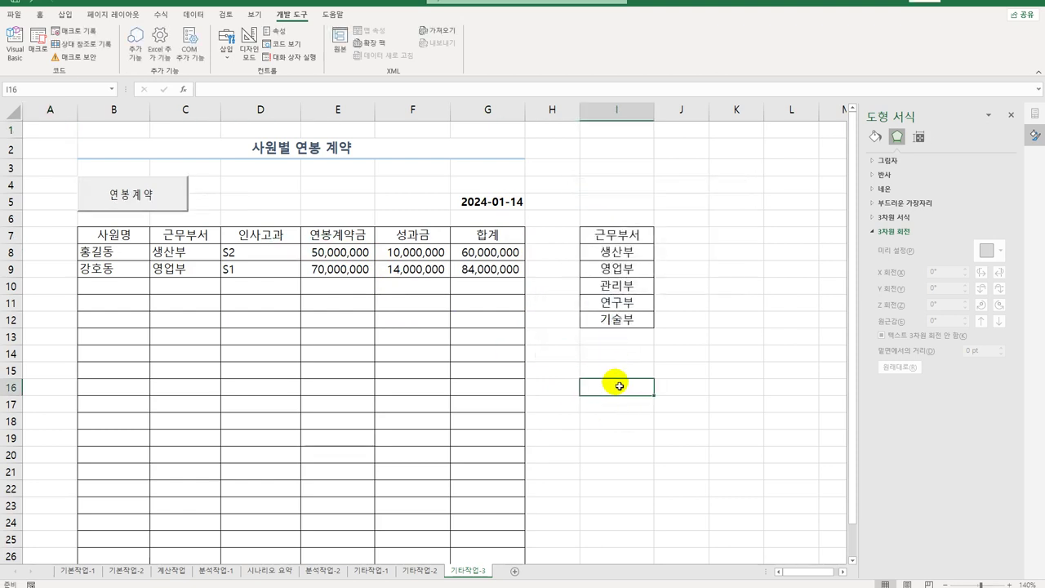